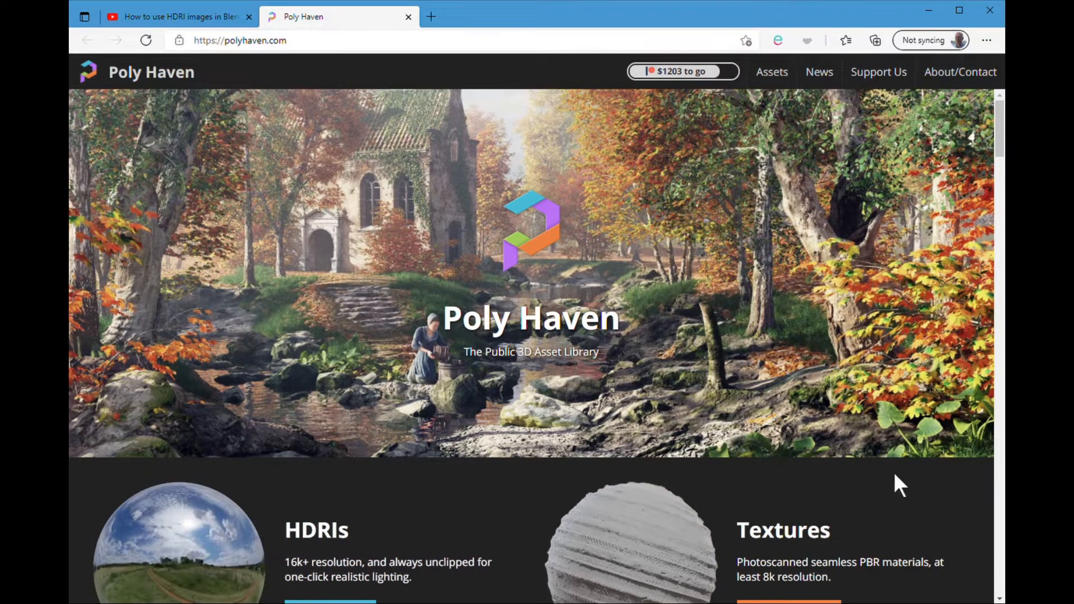
# - Browse the full HDRI collection on Poly Haven
pyautogui.scroll(-5, 895, 475)
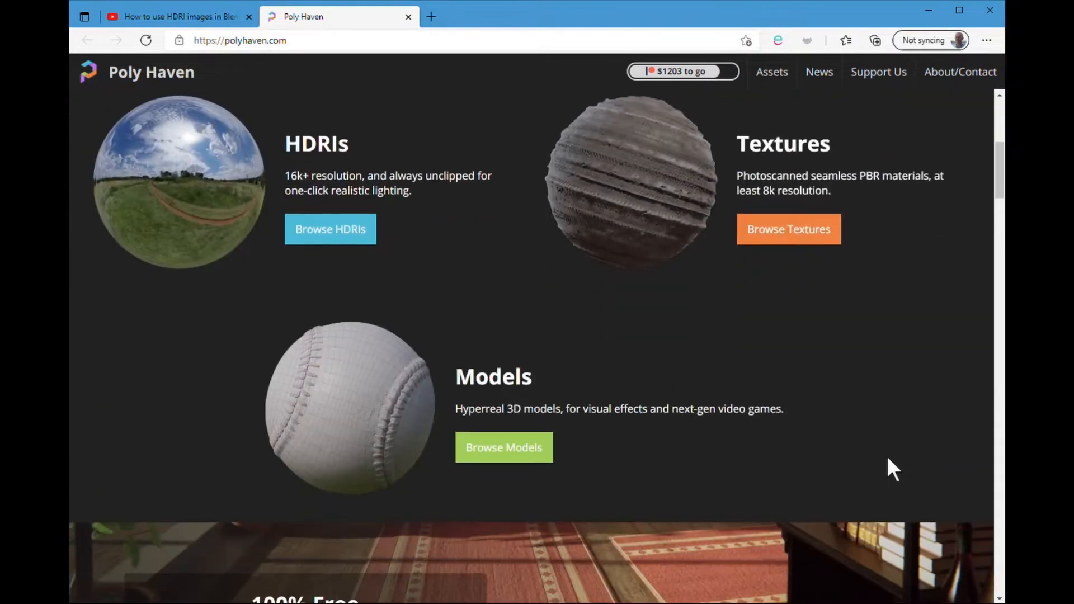
pyautogui.scroll(4, 887, 456)
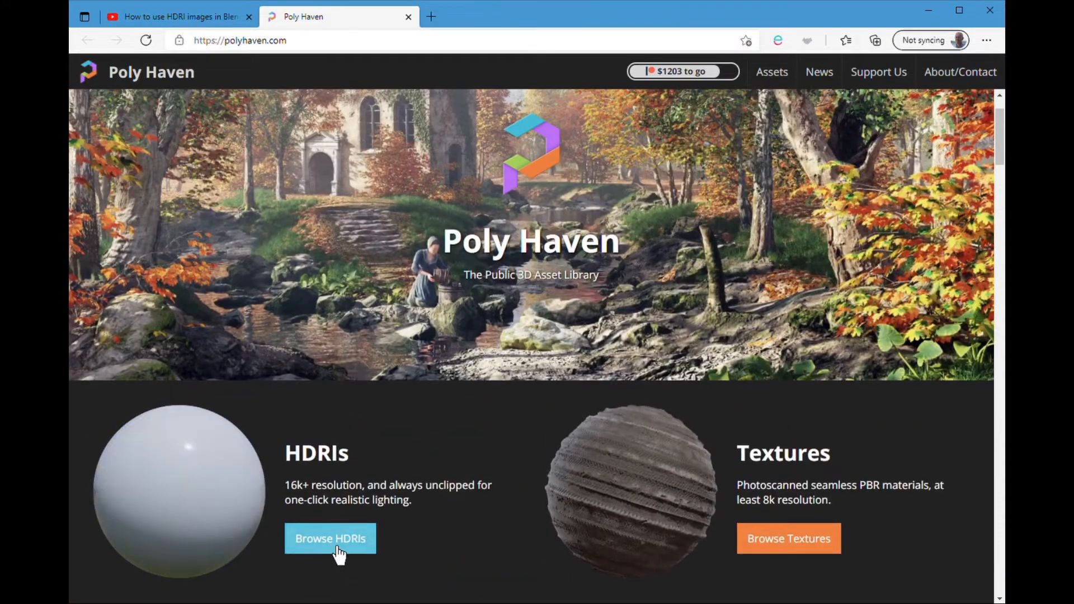
pyautogui.click(336, 551)
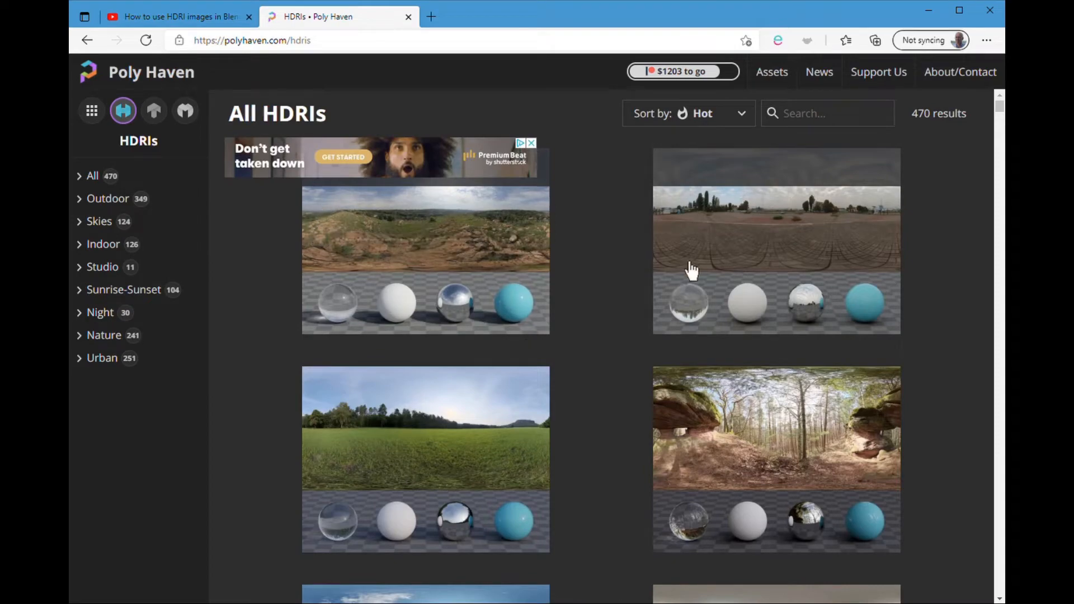
pyautogui.scroll(-7, 778, 451)
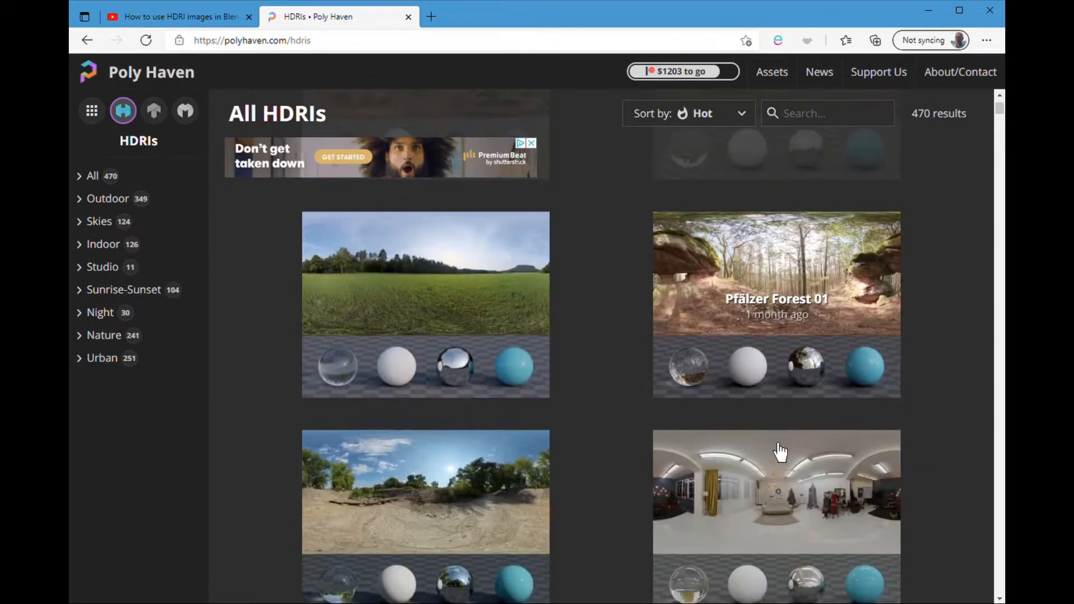
pyautogui.scroll(-3, 780, 451)
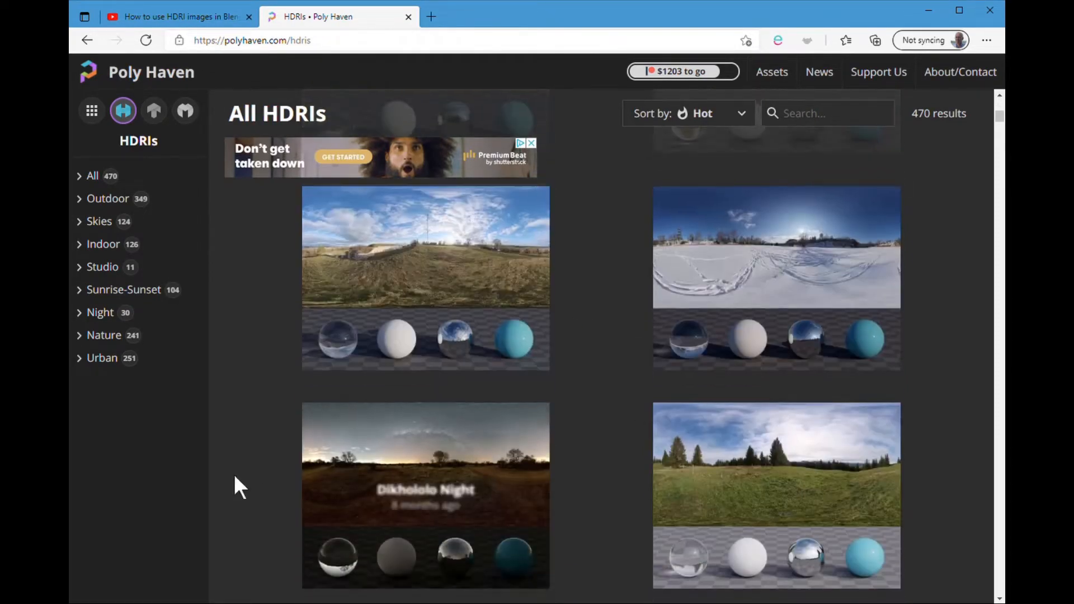
# - Filter the HDRIs to the Outdoor category and open the Lilienstein HDRI
pyautogui.click(107, 206)
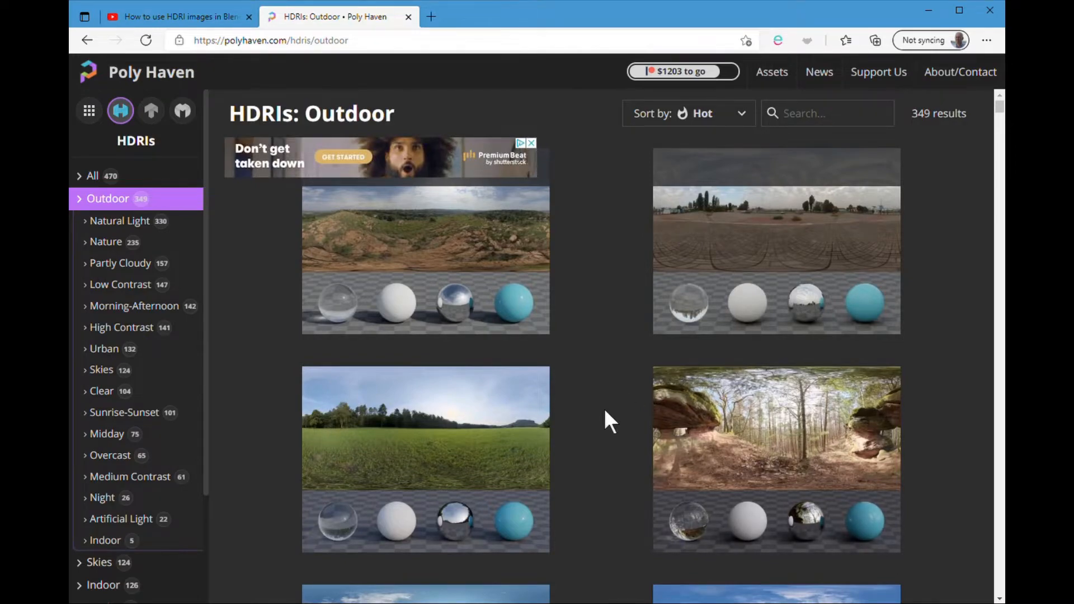
pyautogui.scroll(-10, 604, 412)
pyautogui.scroll(-15, 602, 412)
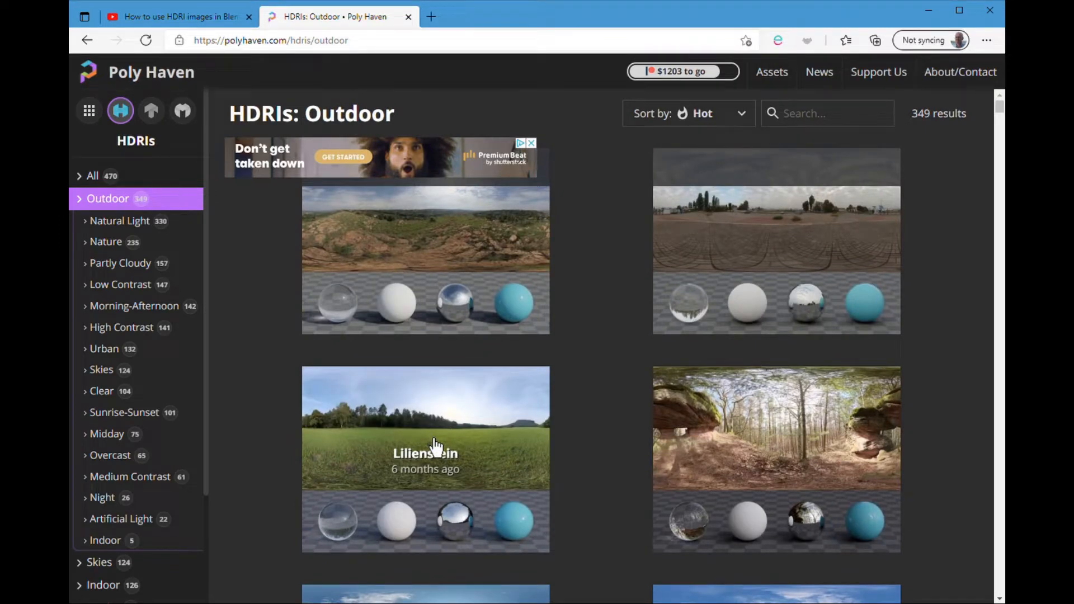
pyautogui.click(436, 448)
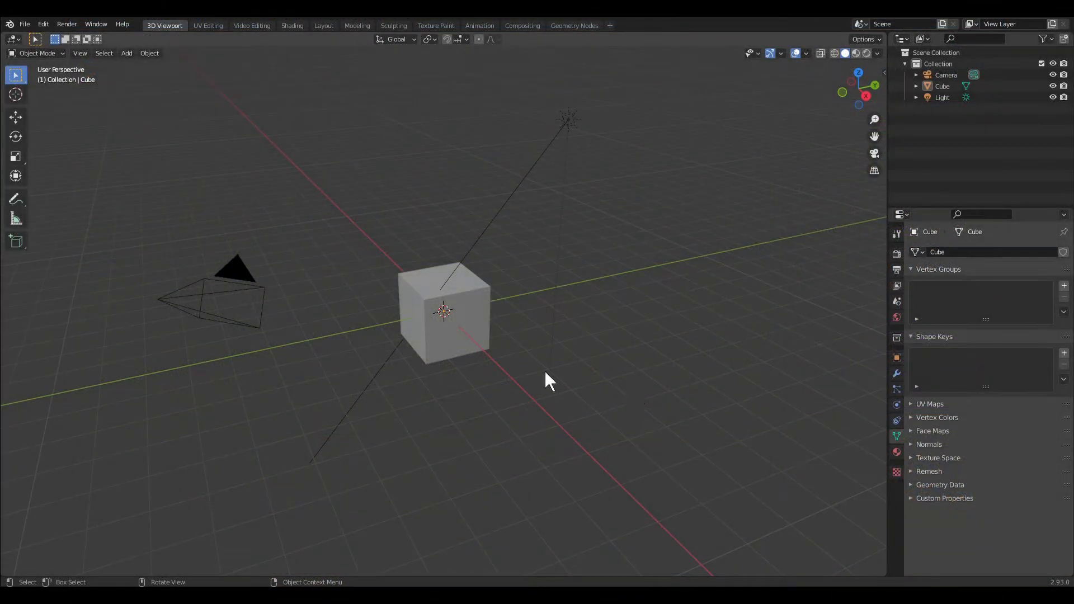
# - Switch to Blender and replace the scene's existing world with a new one for shader editing
pyautogui.click(306, 26)
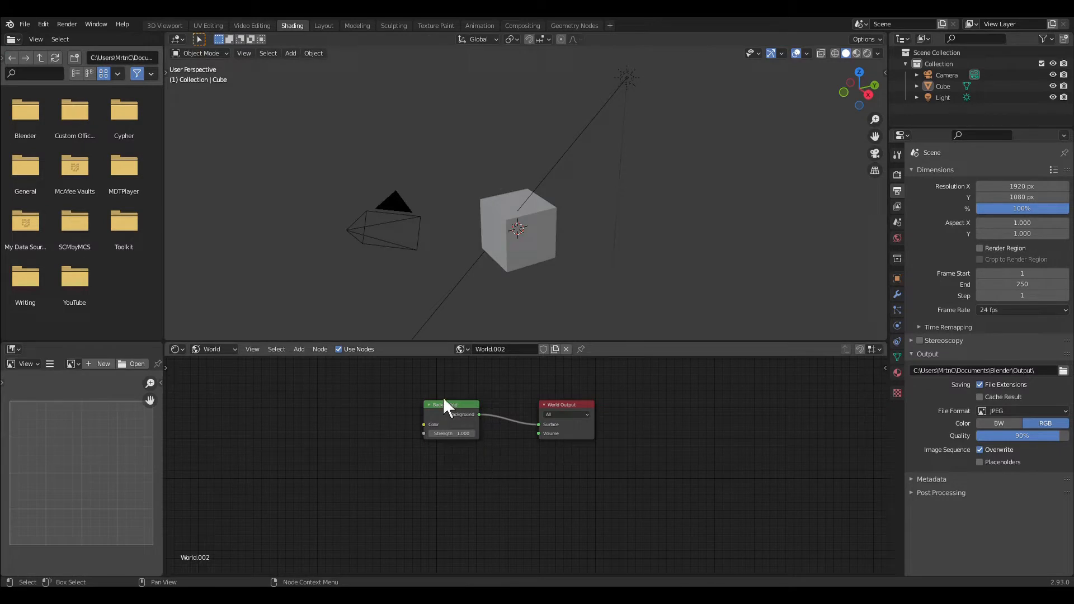
pyautogui.click(566, 349)
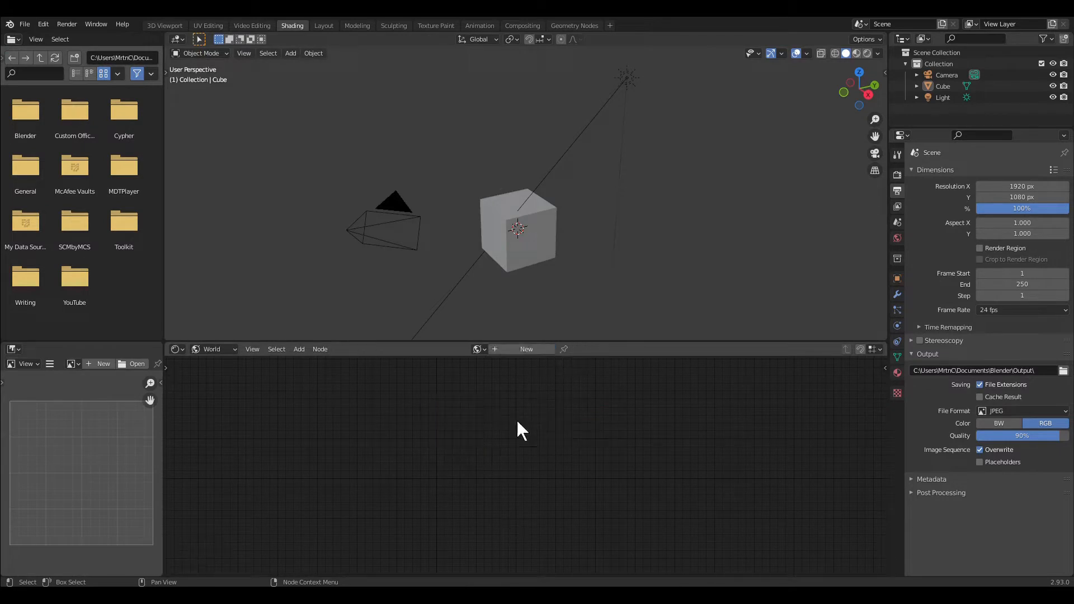
pyautogui.click(527, 361)
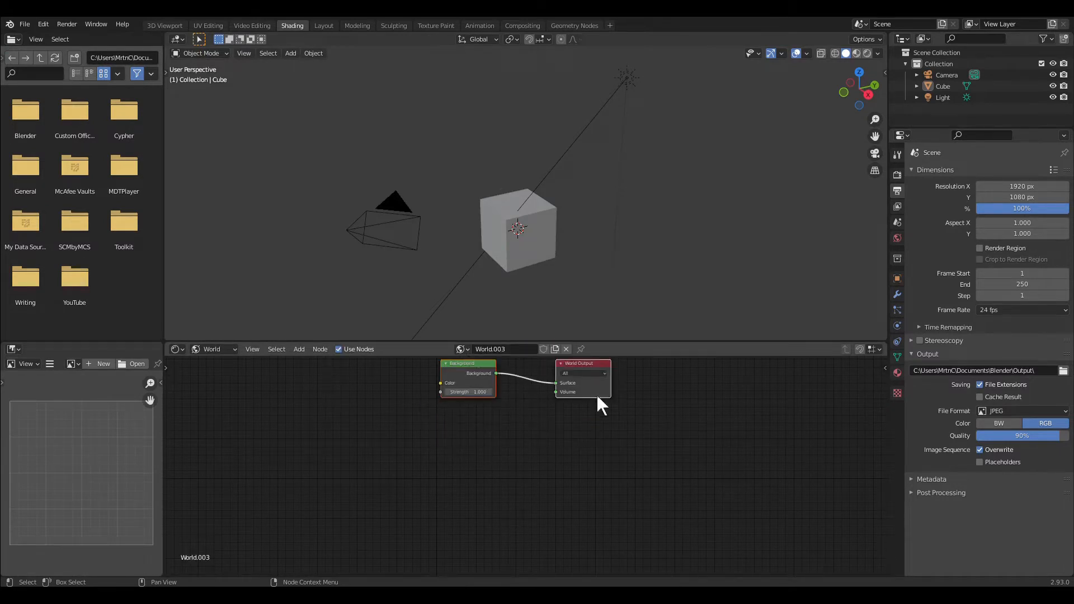
# - Replace the world's Background node with an Environment Texture node and connect its Color output to the World Output Surface
pyautogui.click(475, 382)
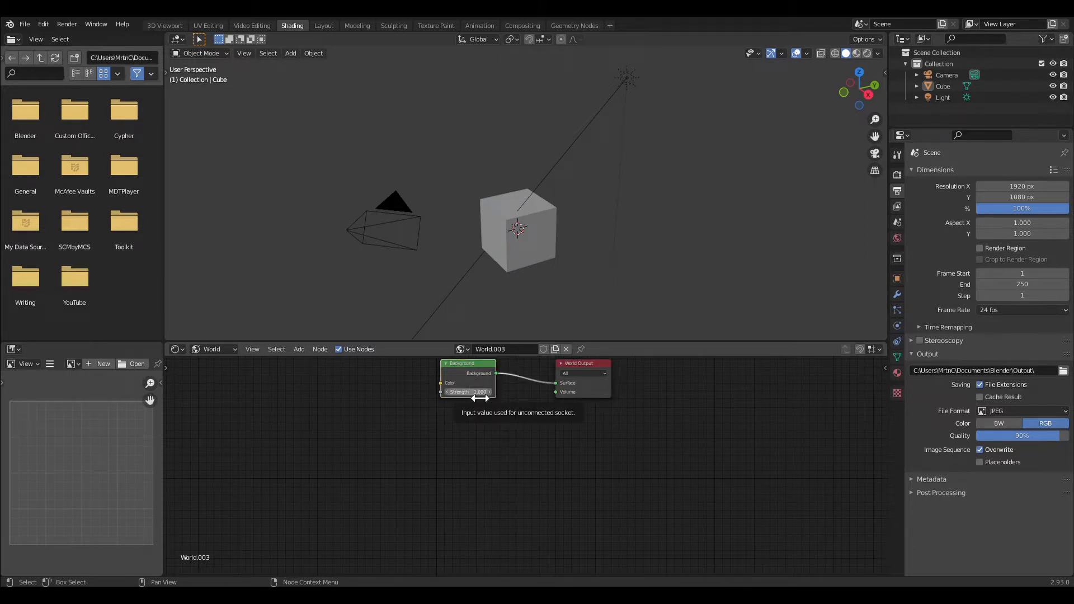
pyautogui.press('x')
pyautogui.click(307, 350)
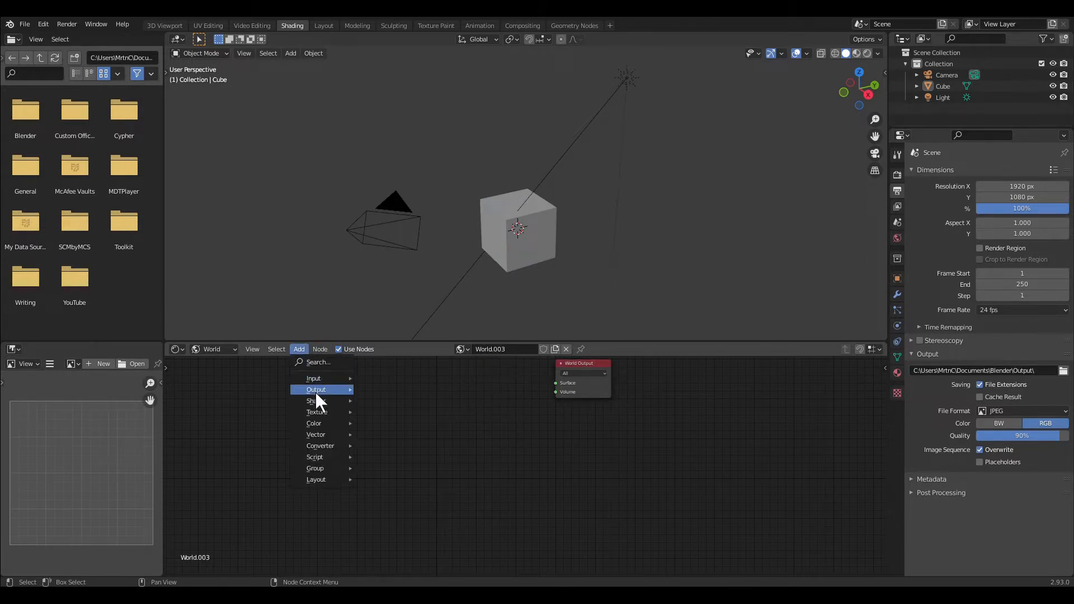
pyautogui.moveTo(321, 412)
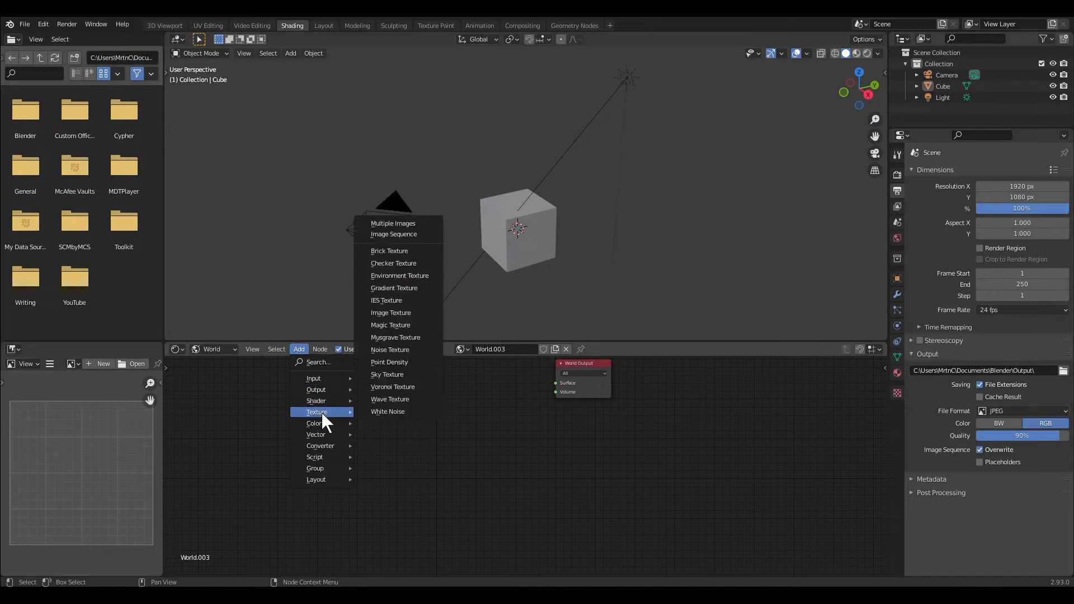
pyautogui.click(407, 280)
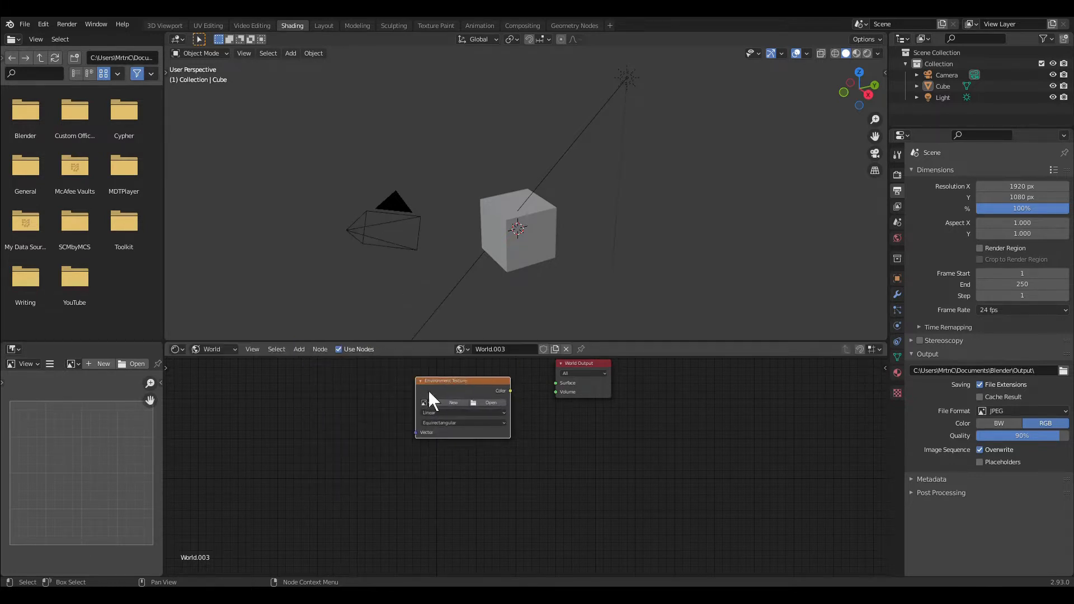
pyautogui.moveTo(511, 391); pyautogui.dragTo(597, 371)
# - Load Grassy.hdr from the Documents\Blender\HDRI folder into the Environment Texture node
pyautogui.click(499, 404)
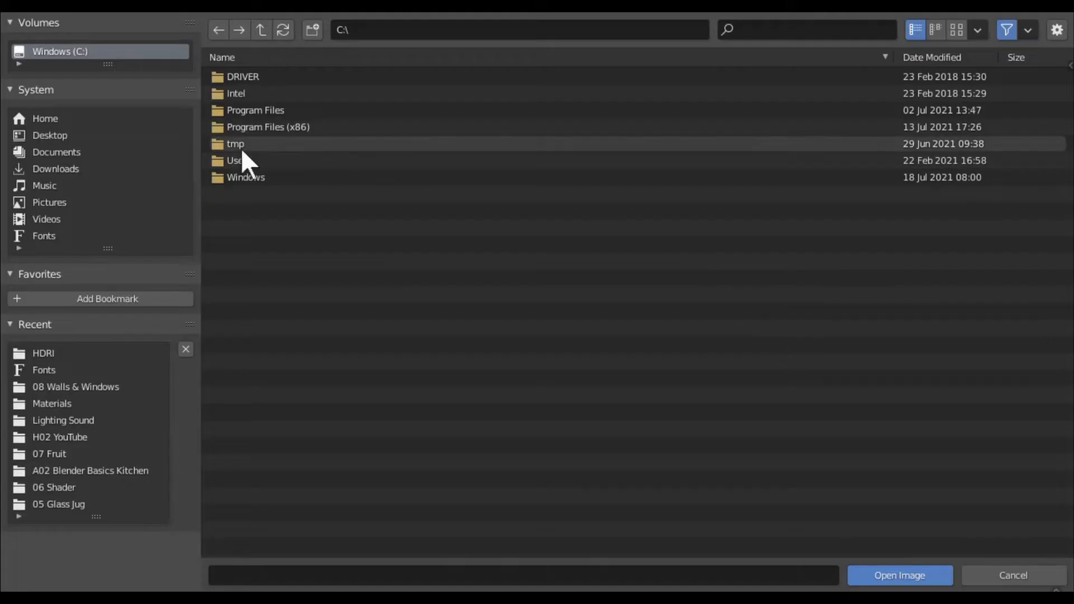
pyautogui.click(76, 154)
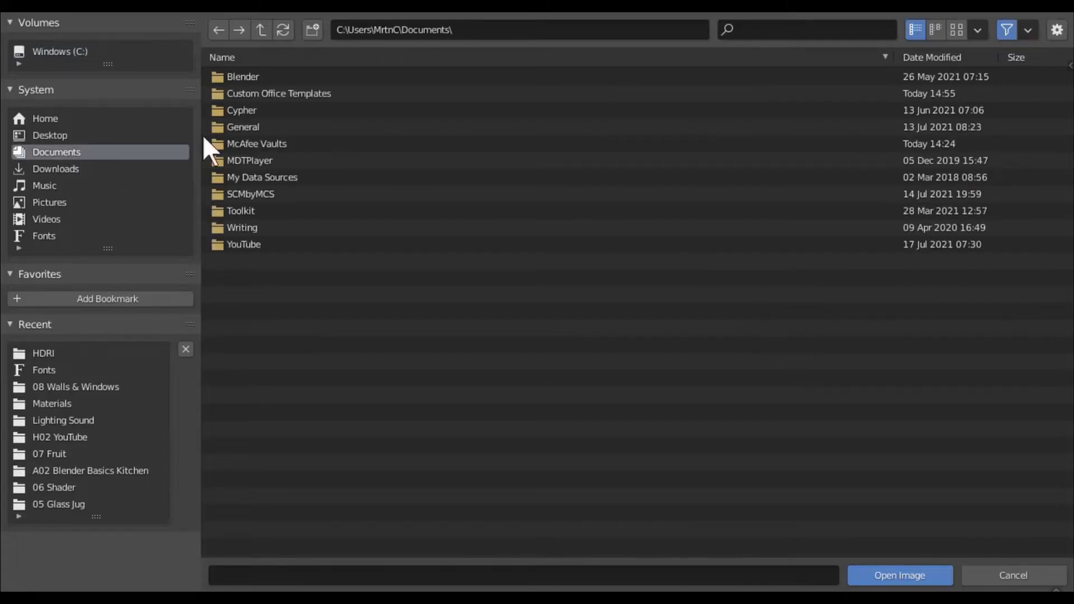
pyautogui.click(249, 79)
pyautogui.click(254, 130)
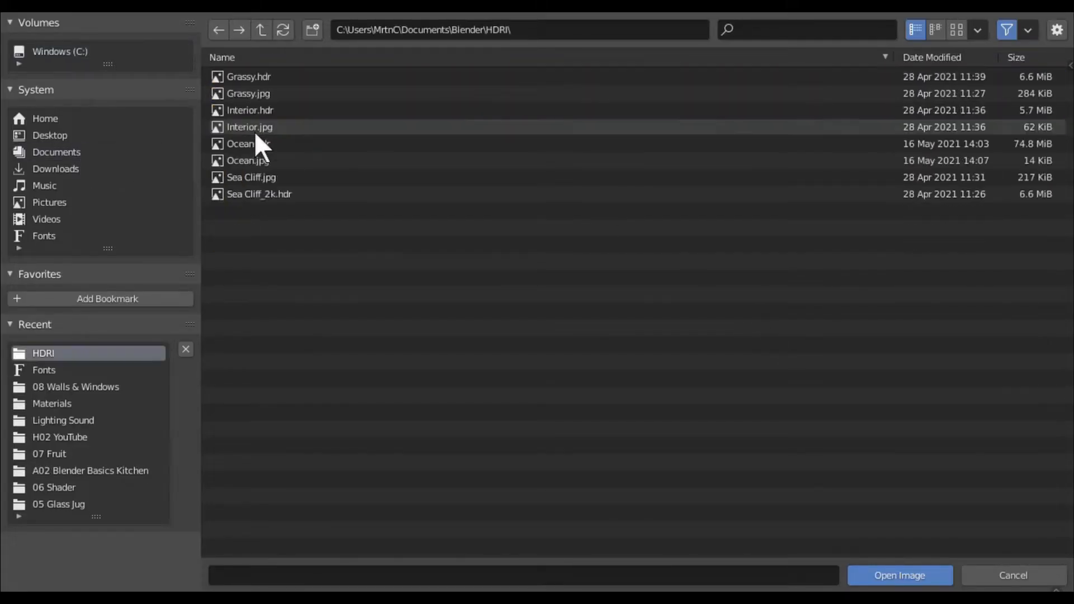
pyautogui.click(257, 79)
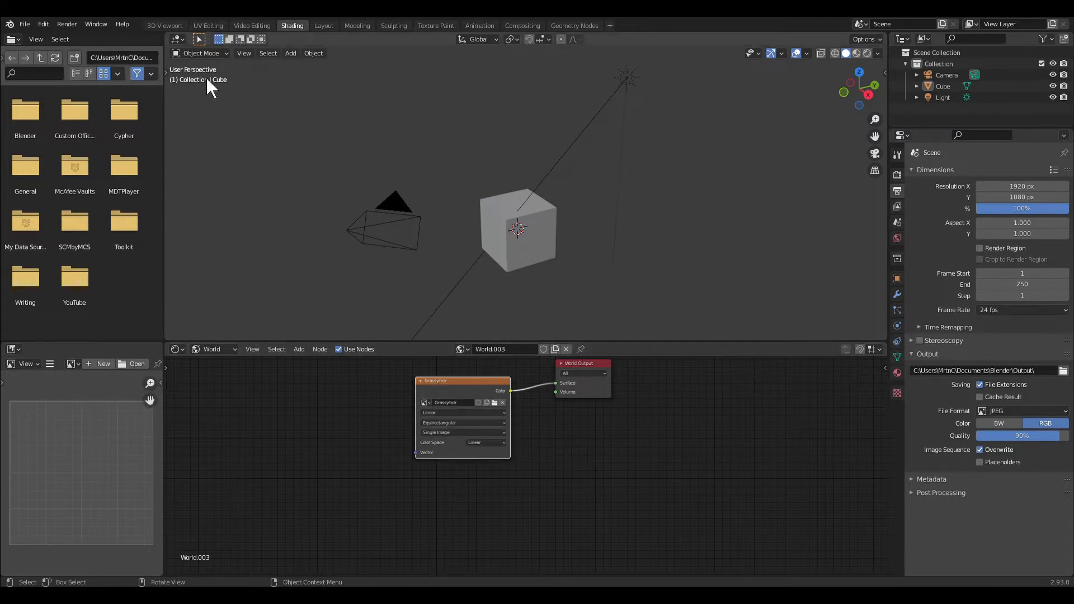
# - Show the scene in rendered shading in the 3D Viewport workspace and view the HDRI surroundings at horizon level
pyautogui.click(169, 29)
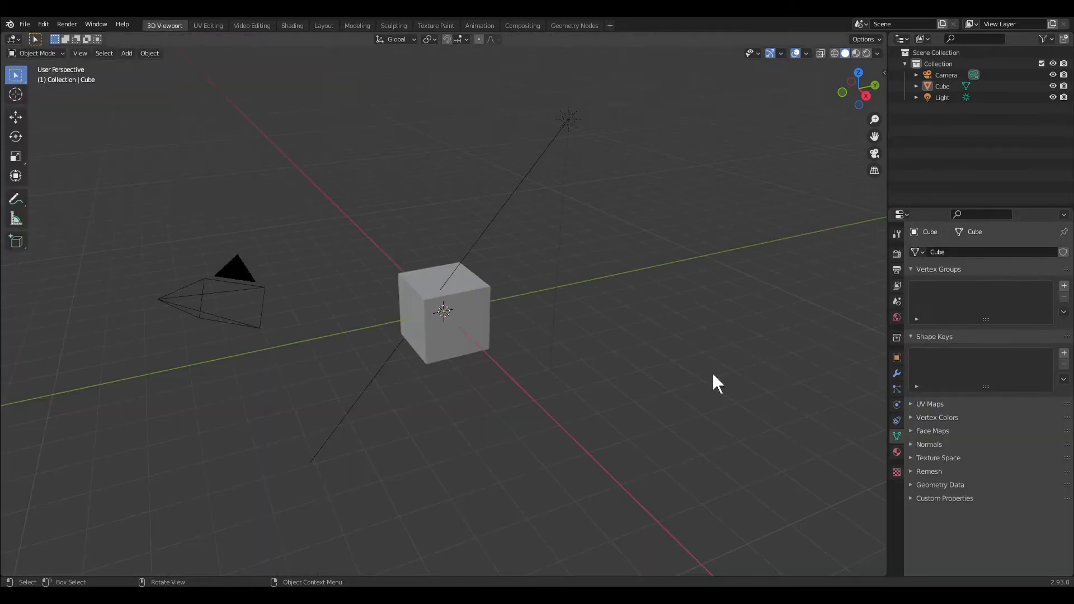
pyautogui.click(867, 54)
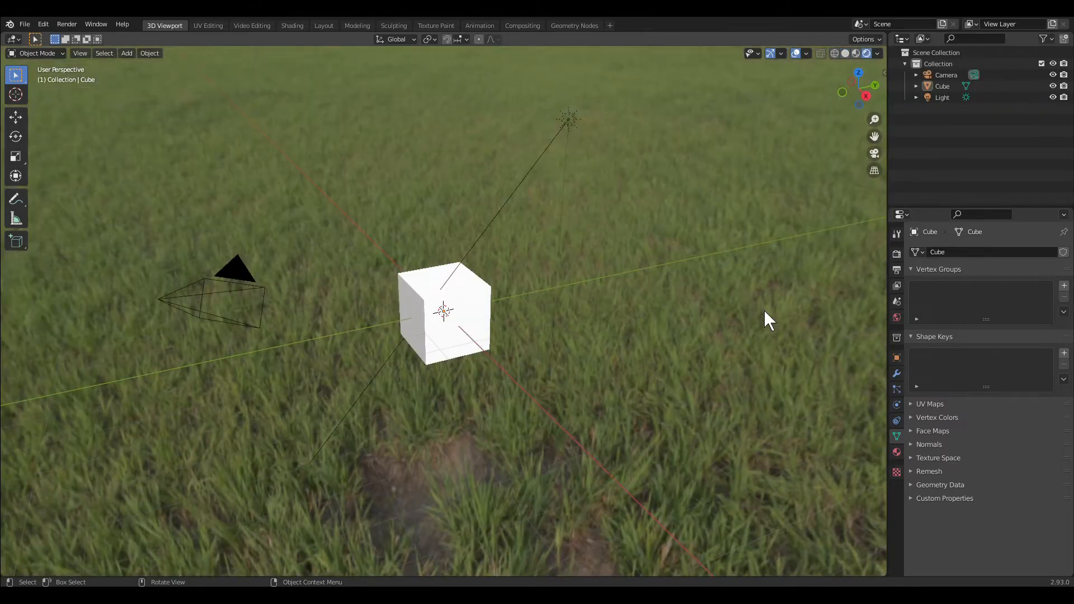
pyautogui.moveTo(763, 310); pyautogui.dragTo(764, 280, button='middle')
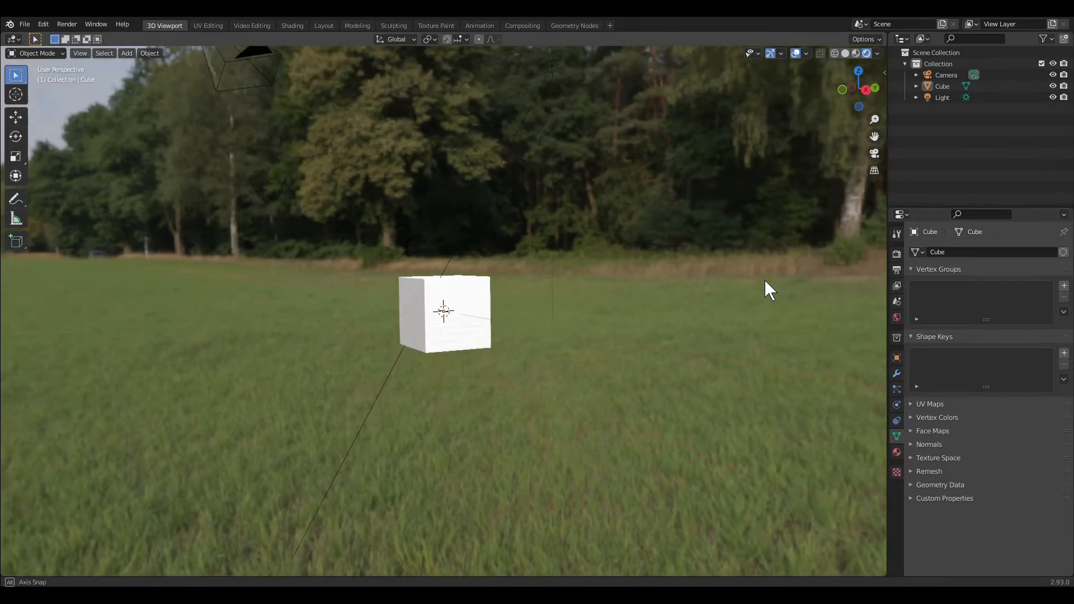
# - Turn Scene World lighting off and back on for the rendered viewport
pyautogui.click(877, 53)
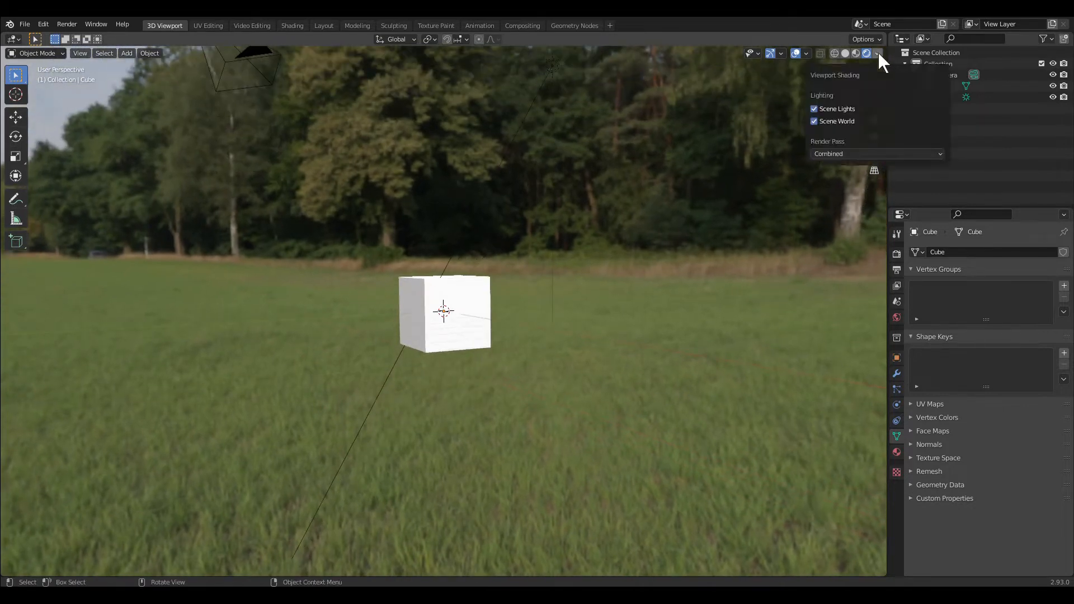
pyautogui.click(815, 121)
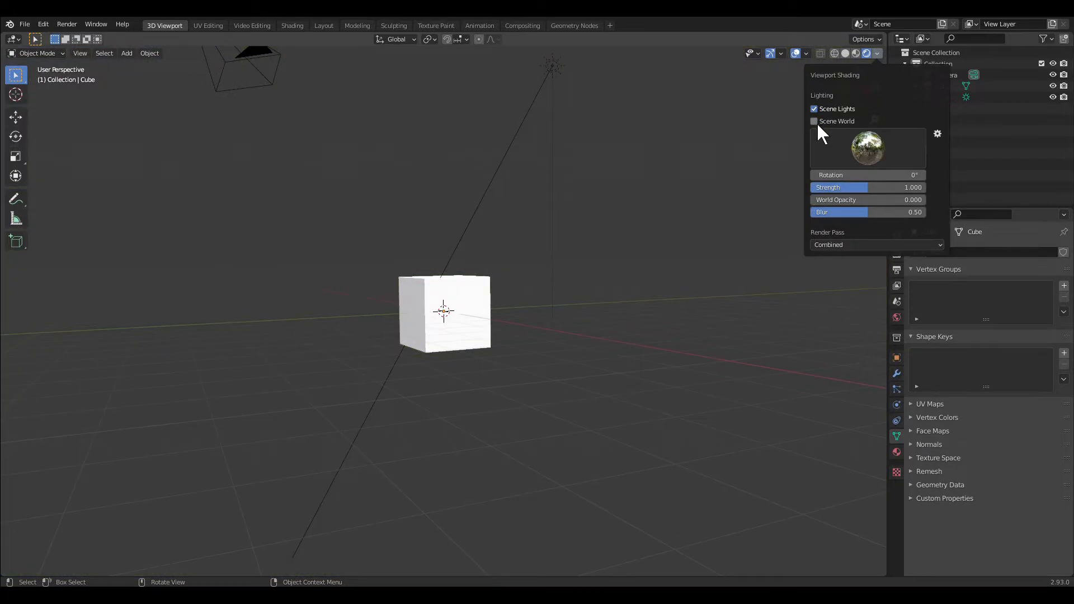
pyautogui.click(817, 123)
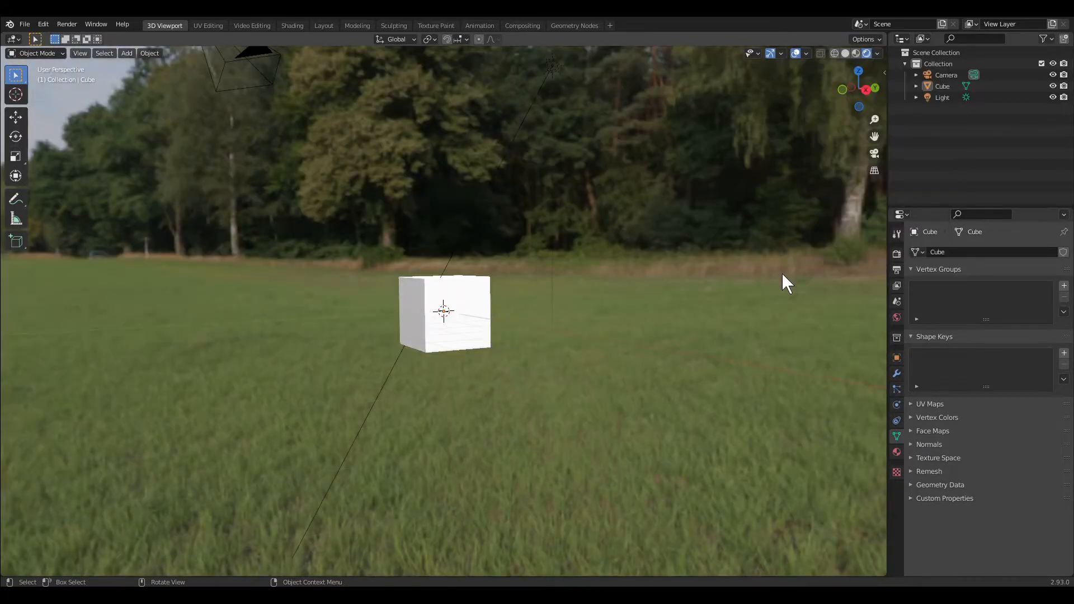
# - Hide the floor grid in the viewport overlays
pyautogui.moveTo(754, 284); pyautogui.dragTo(638, 271, button='middle')
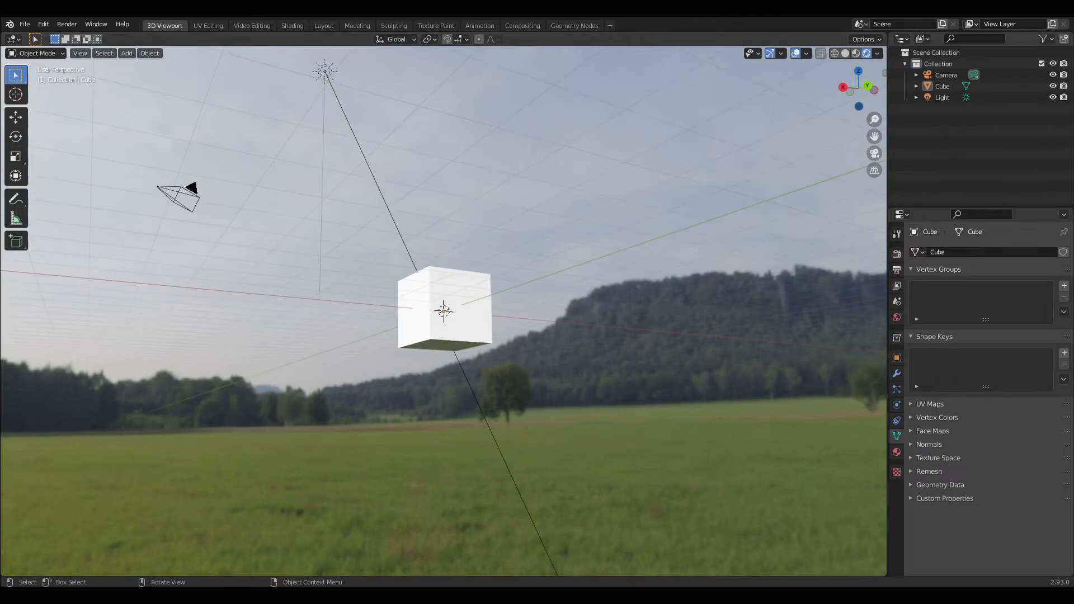
pyautogui.click(807, 54)
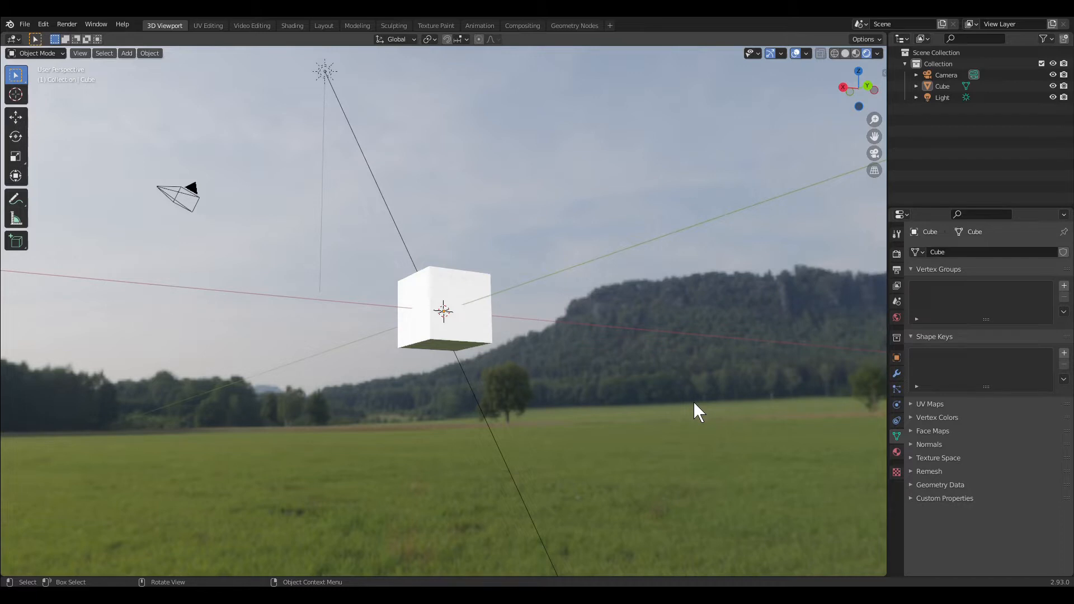
# - In the cube's object material nodes, set the Principled BSDF's Metallic to 1.000 and Roughness to 0.082
pyautogui.click(469, 330)
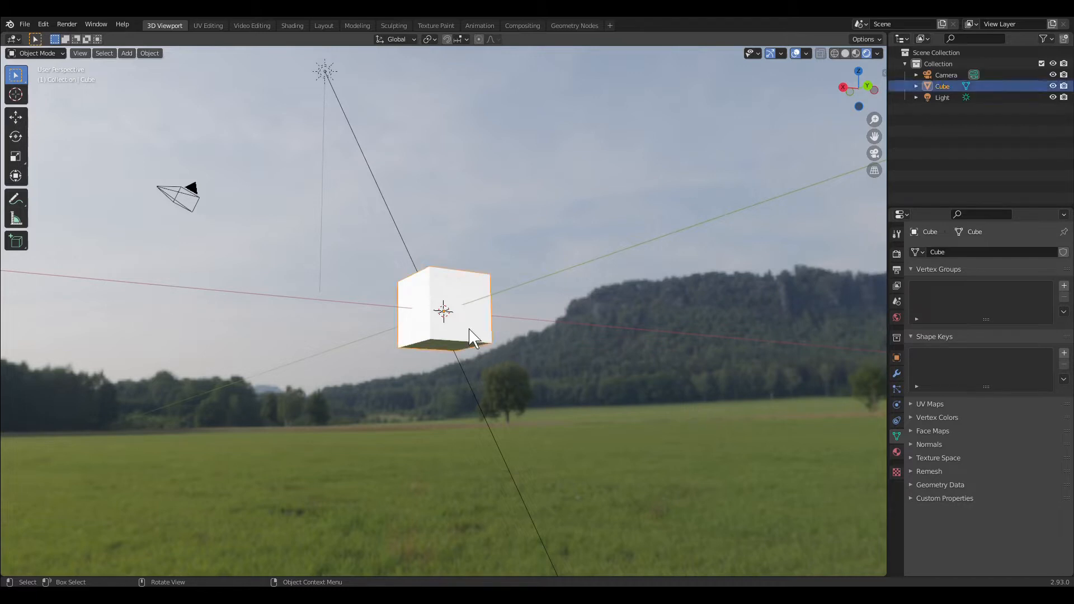
pyautogui.click(302, 26)
pyautogui.click(213, 350)
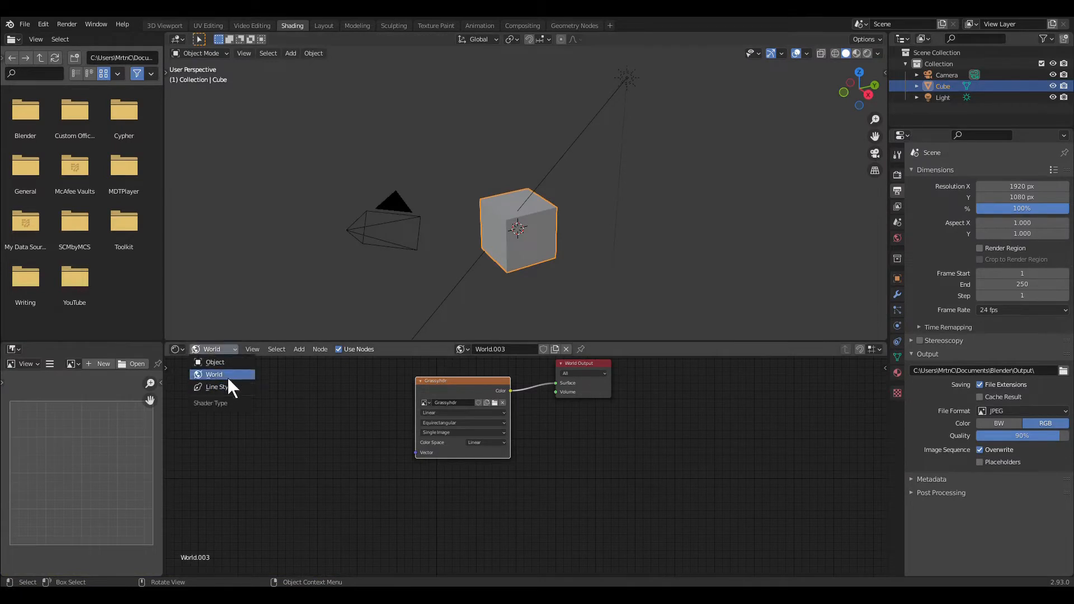
pyautogui.click(226, 362)
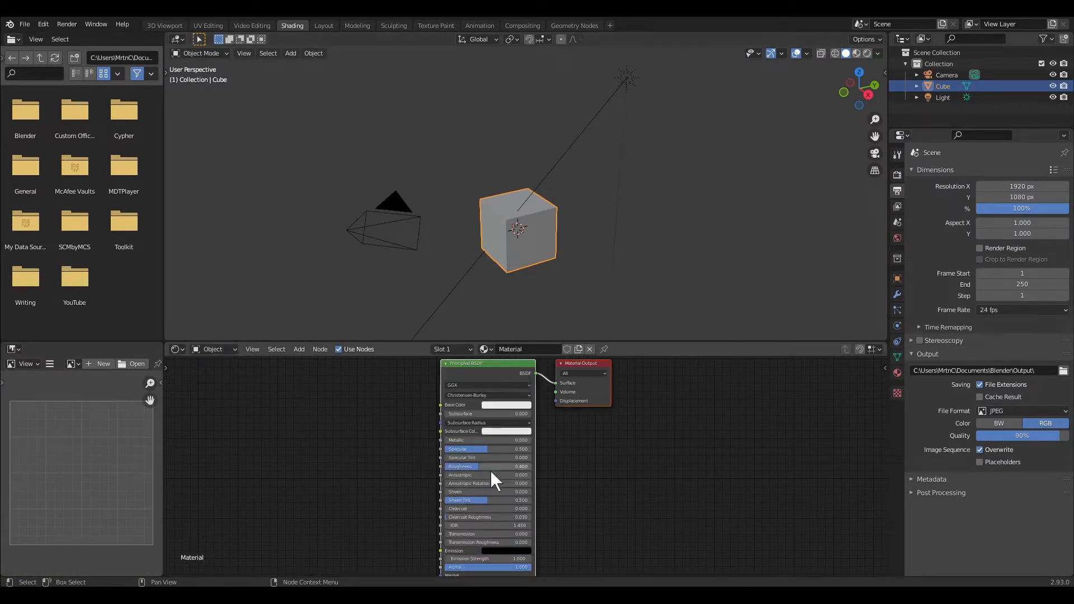
pyautogui.moveTo(474, 441); pyautogui.dragTo(532, 442)
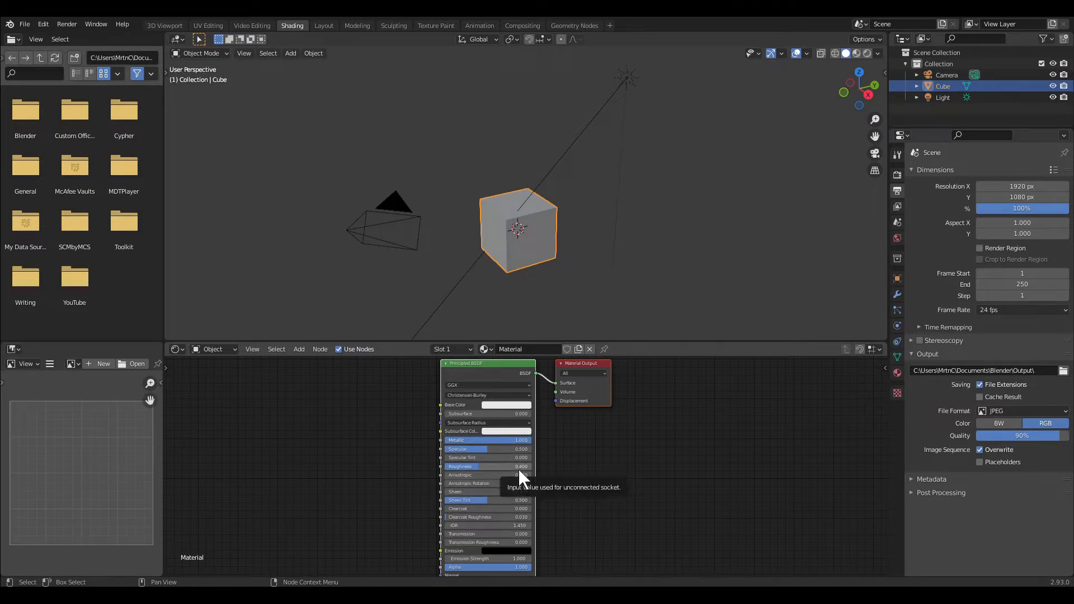
pyautogui.moveTo(519, 469); pyautogui.dragTo(493, 467)
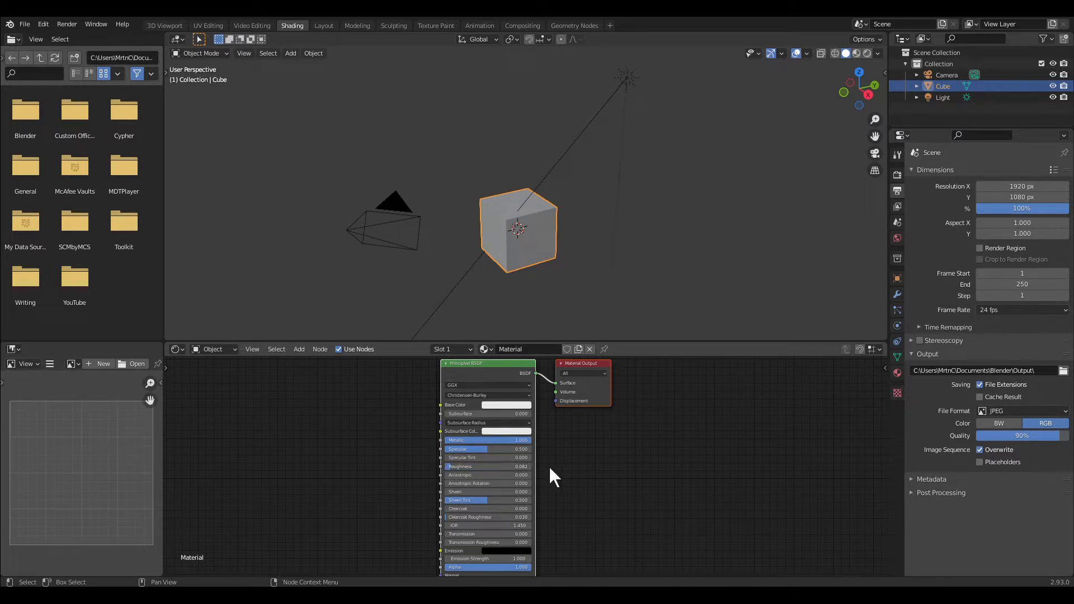
# - Preview the cube in rendered shading within the Shading workspace and lower its material's Roughness to 0.000
pyautogui.click(868, 53)
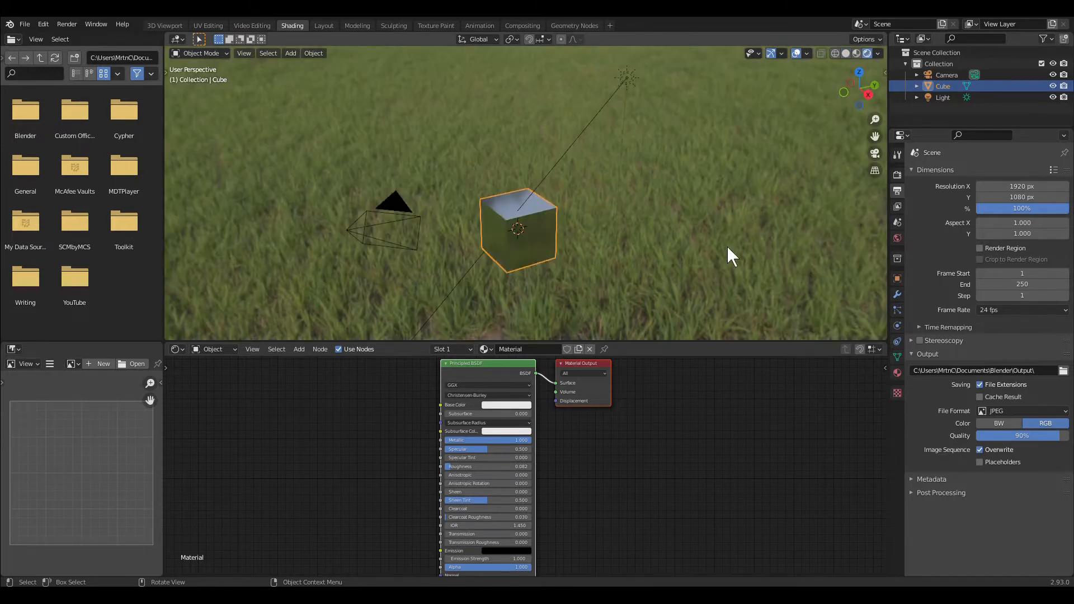
pyautogui.moveTo(727, 246); pyautogui.dragTo(386, 208, button='middle')
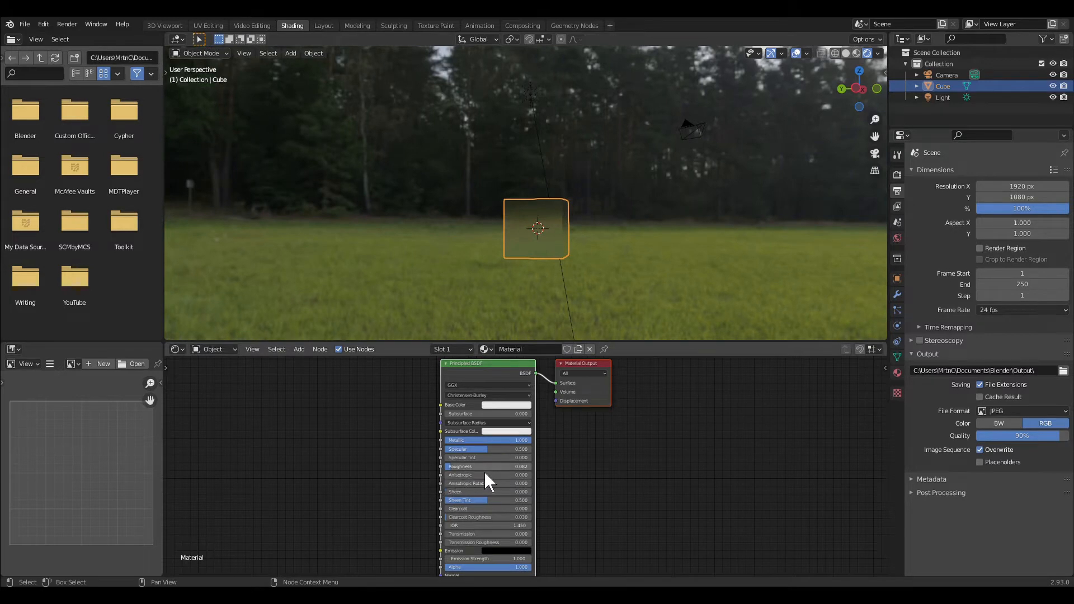
pyautogui.moveTo(485, 468); pyautogui.dragTo(448, 469)
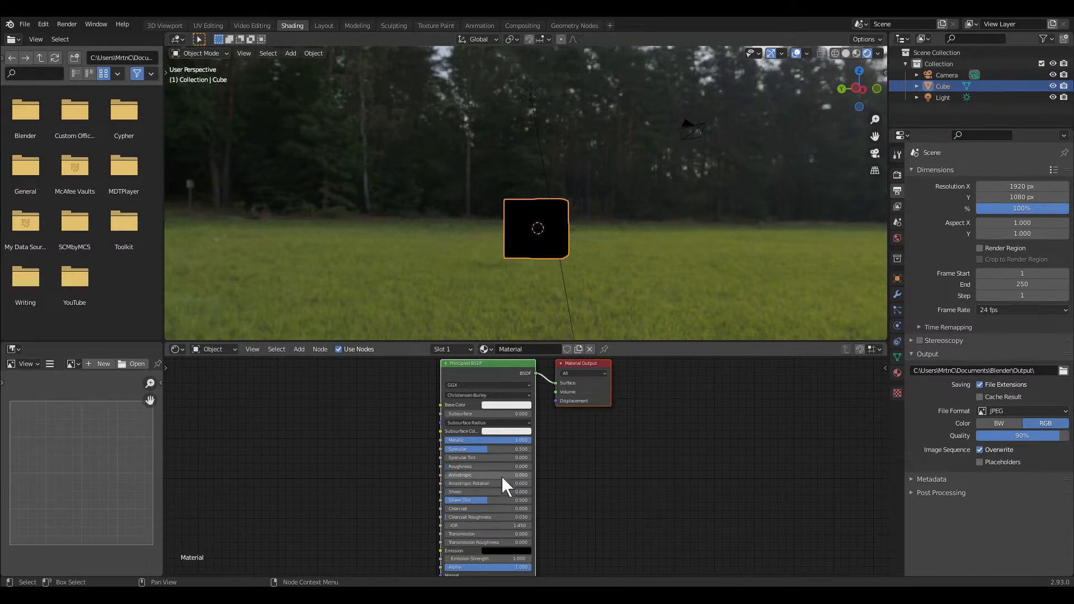
# - Set the Roughness of the cube's Principled BSDF to 0.01 and check the reflections from another angle
pyautogui.click(472, 466)
pyautogui.press('BackSpace')
pyautogui.write('.01')
pyautogui.press('Return')
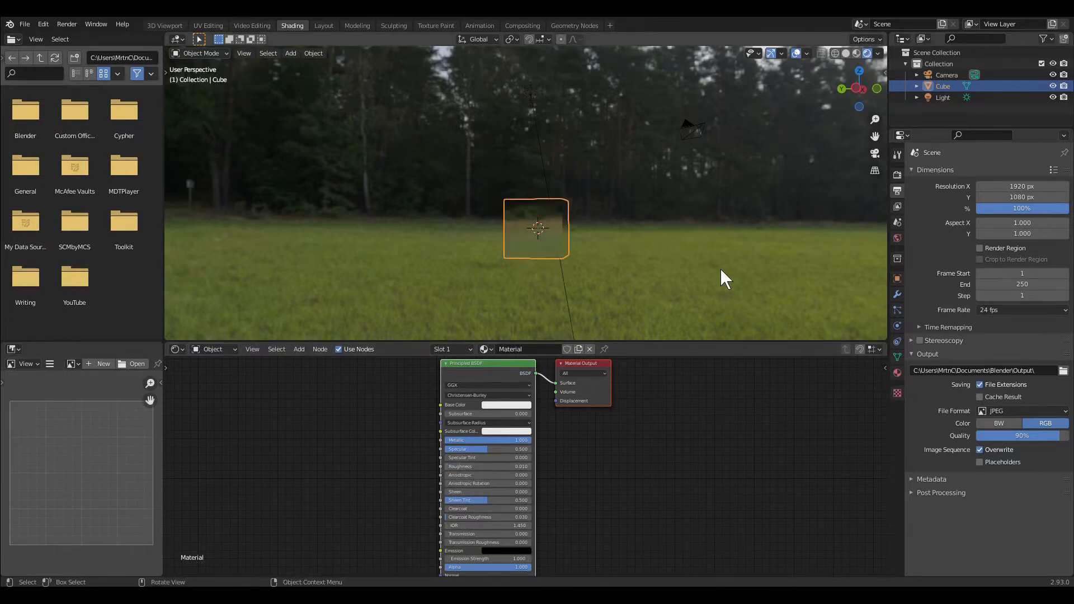
pyautogui.moveTo(721, 270); pyautogui.dragTo(643, 273, button='middle')
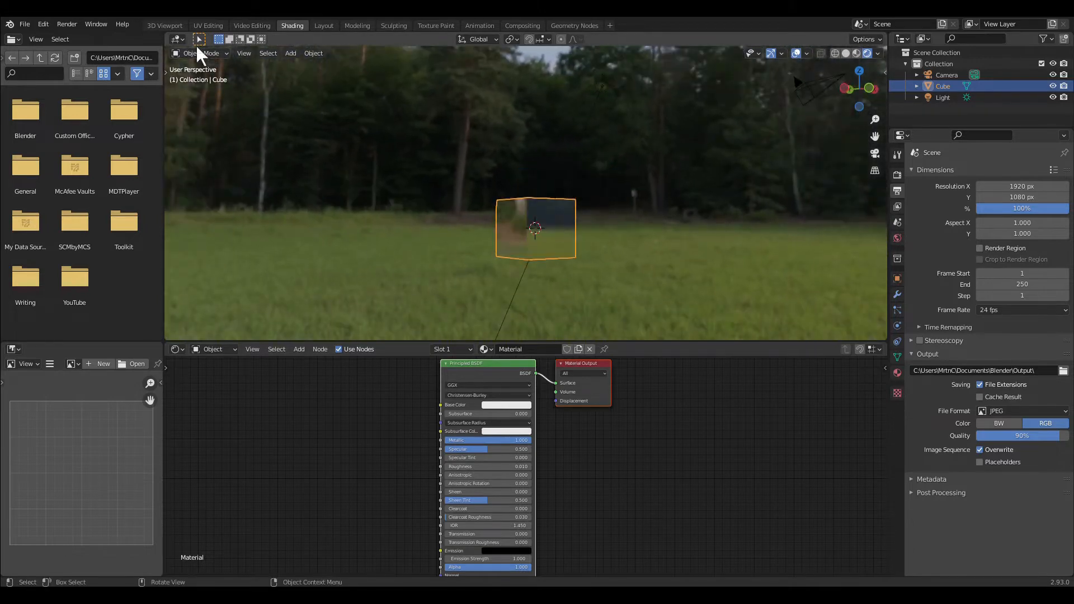
# - Change the render engine to Cycles from the 3D Viewport workspace and view the cube's reflections with the cube deselected
pyautogui.click(170, 26)
pyautogui.moveTo(699, 389); pyautogui.dragTo(624, 400, button='middle')
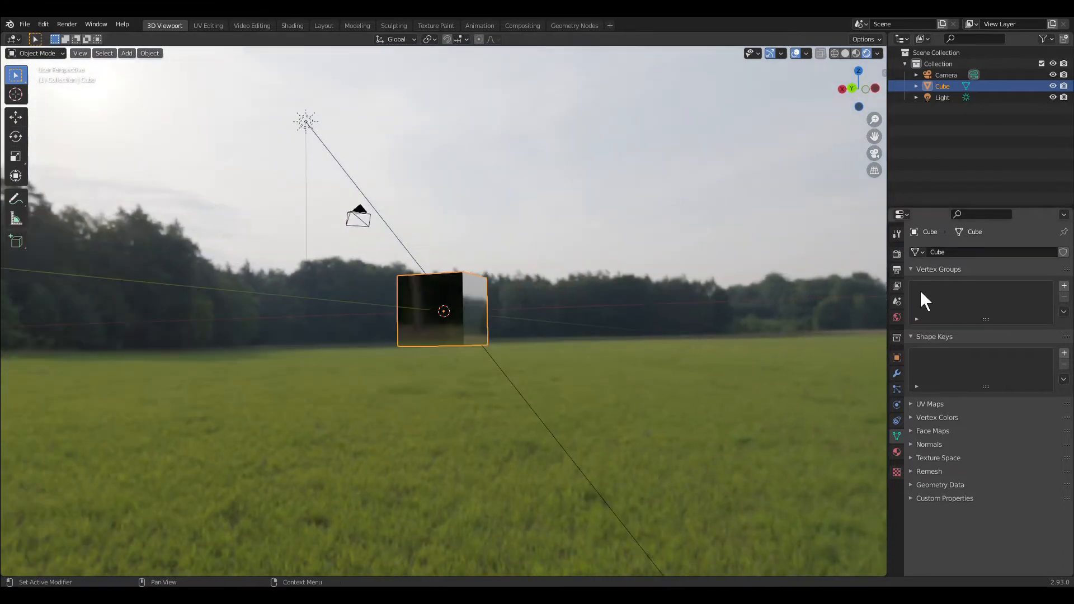
pyautogui.click(899, 255)
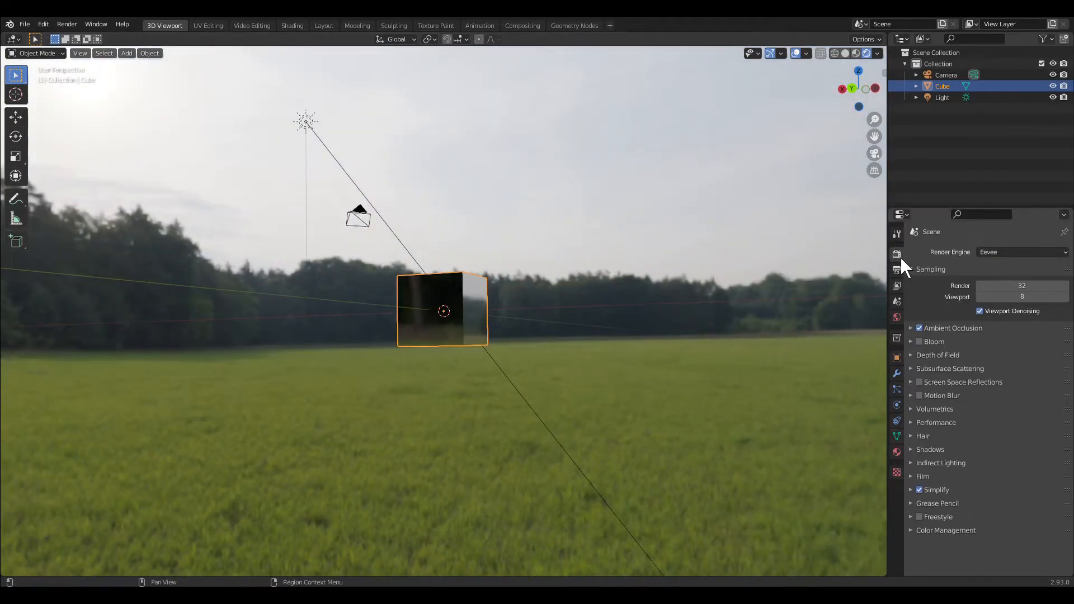
pyautogui.click(1006, 253)
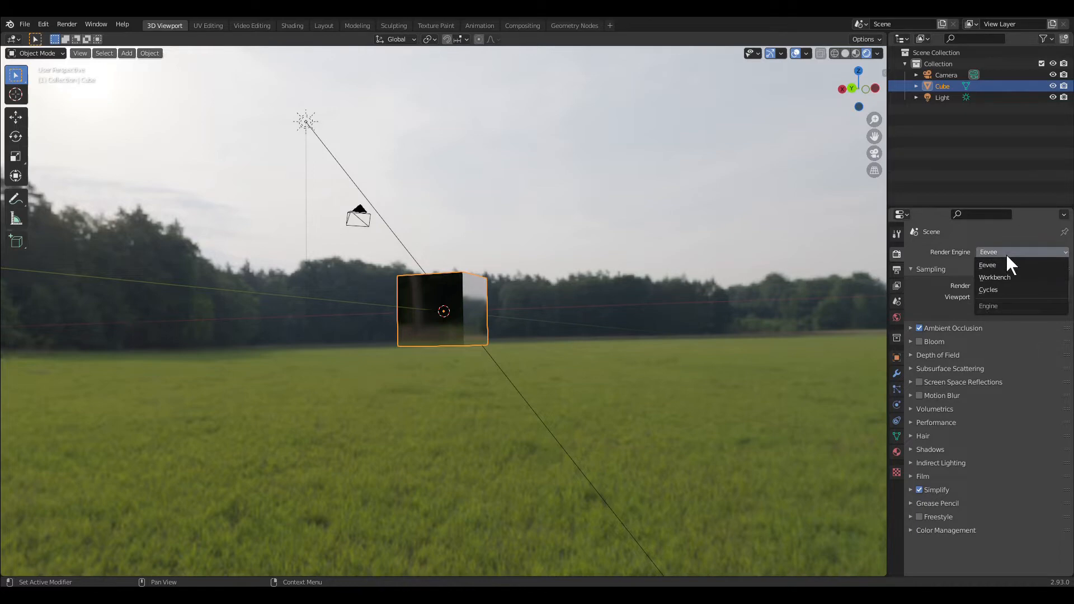
pyautogui.click(1005, 289)
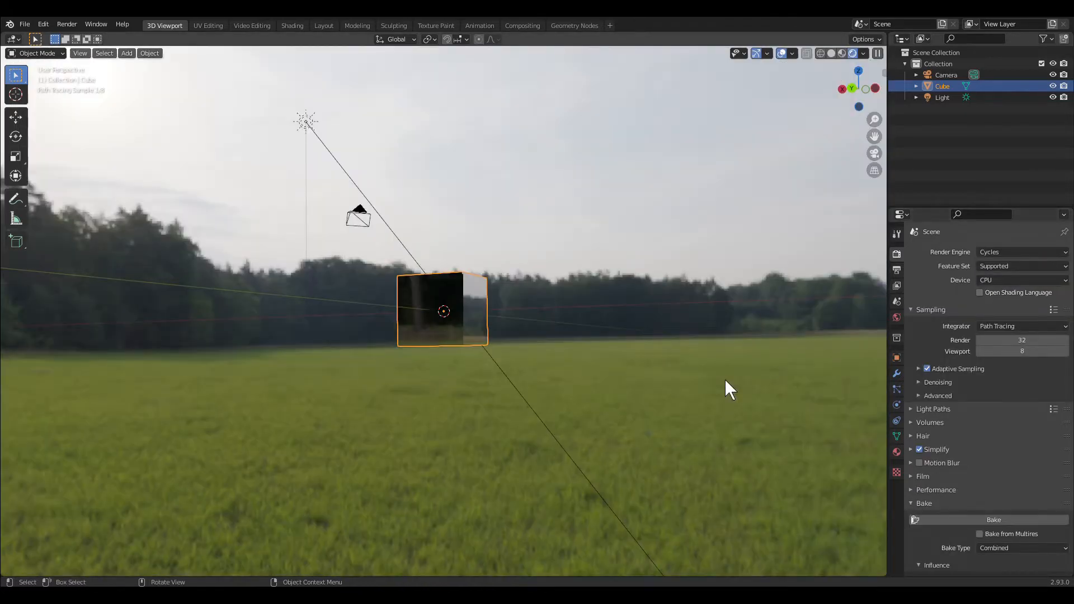
pyautogui.click(697, 394)
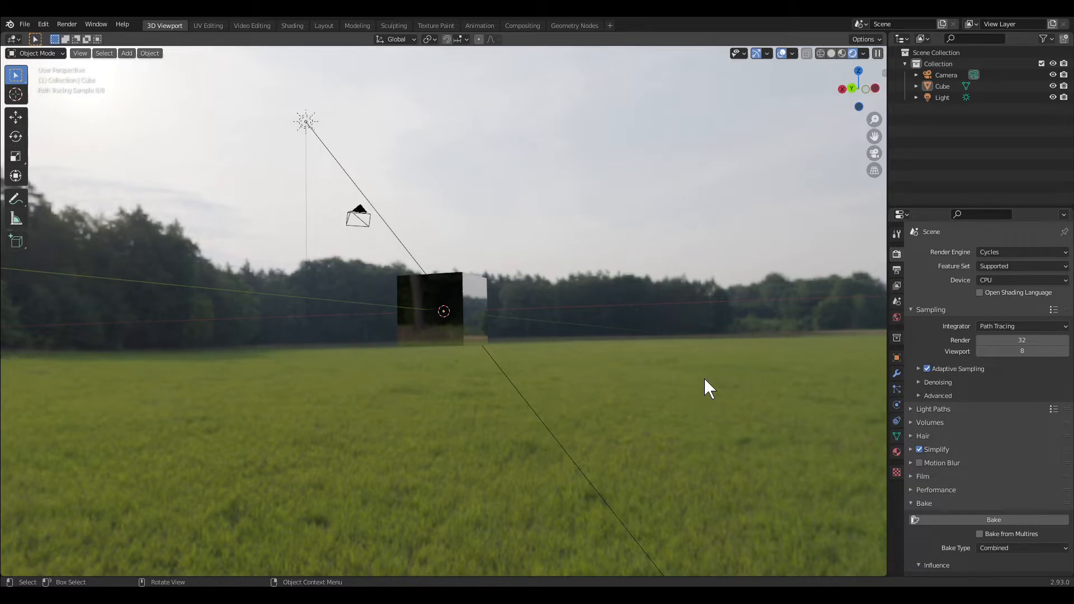
pyautogui.moveTo(705, 379); pyautogui.dragTo(609, 350, button='middle')
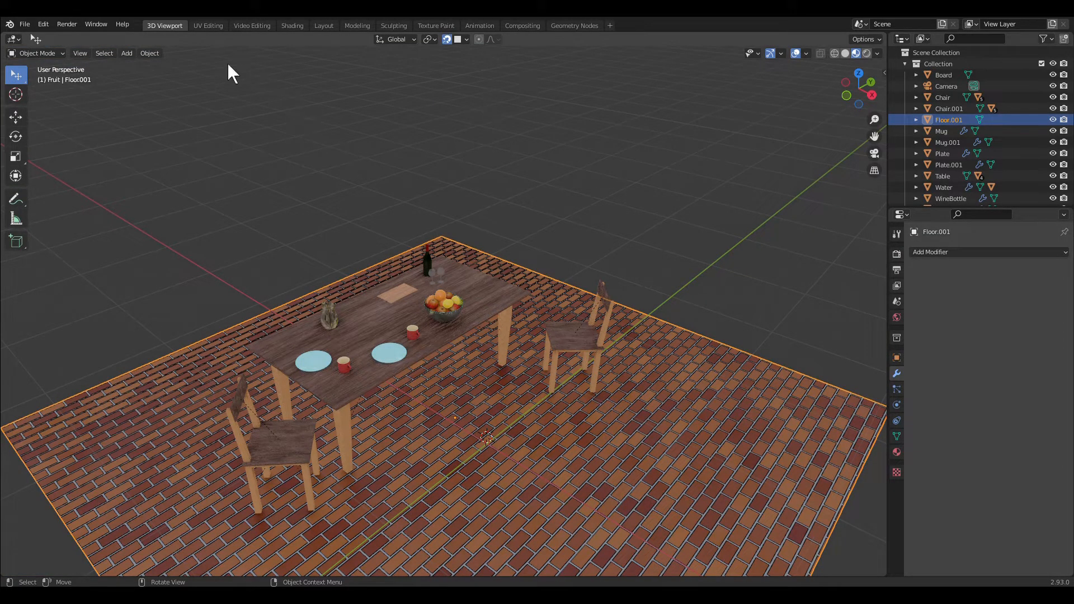
# - Open the World shader nodes of the dining scene in the Shading workspace and delete the existing environment image node
pyautogui.click(297, 28)
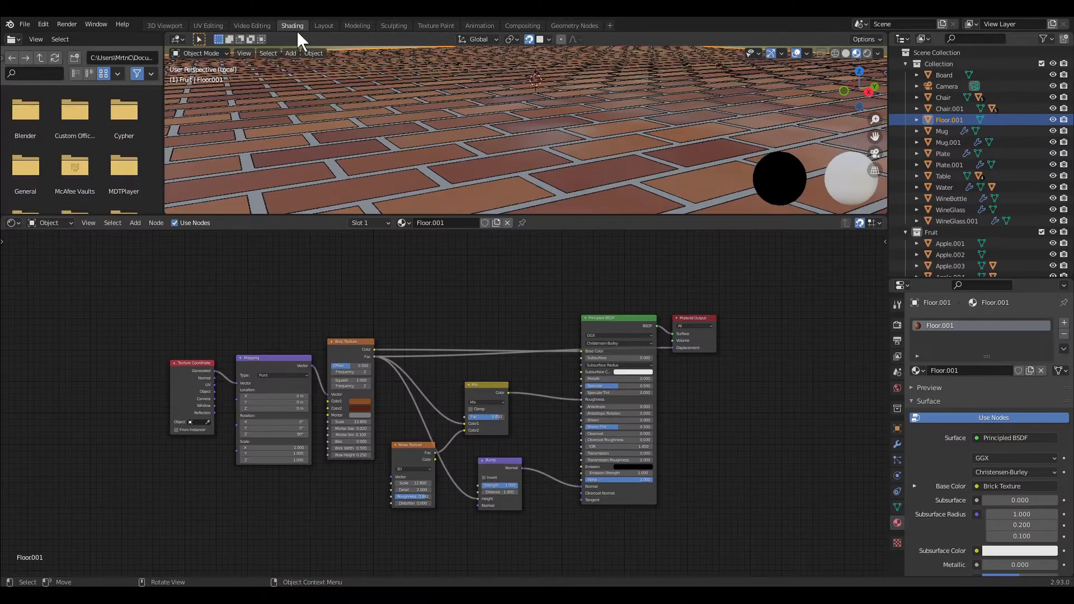
pyautogui.click(61, 224)
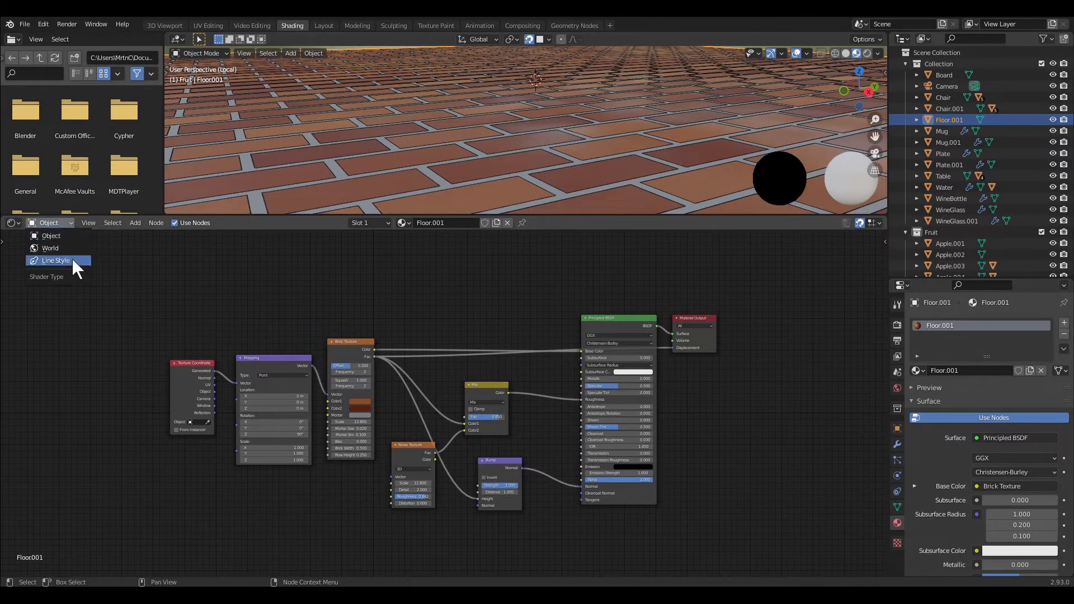
pyautogui.click(72, 249)
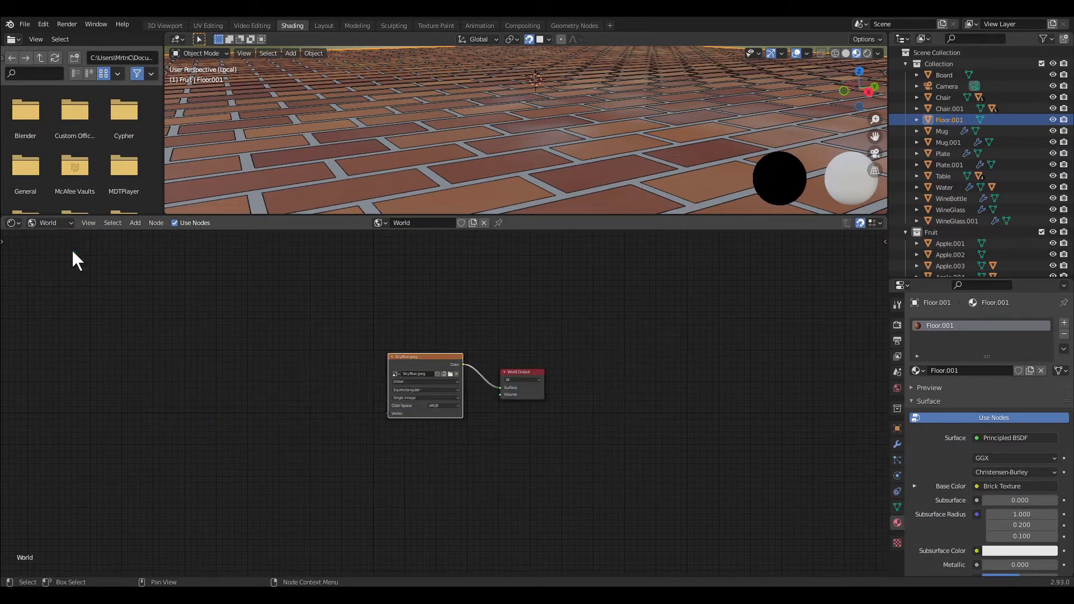
pyautogui.click(417, 375)
pyautogui.press('x')
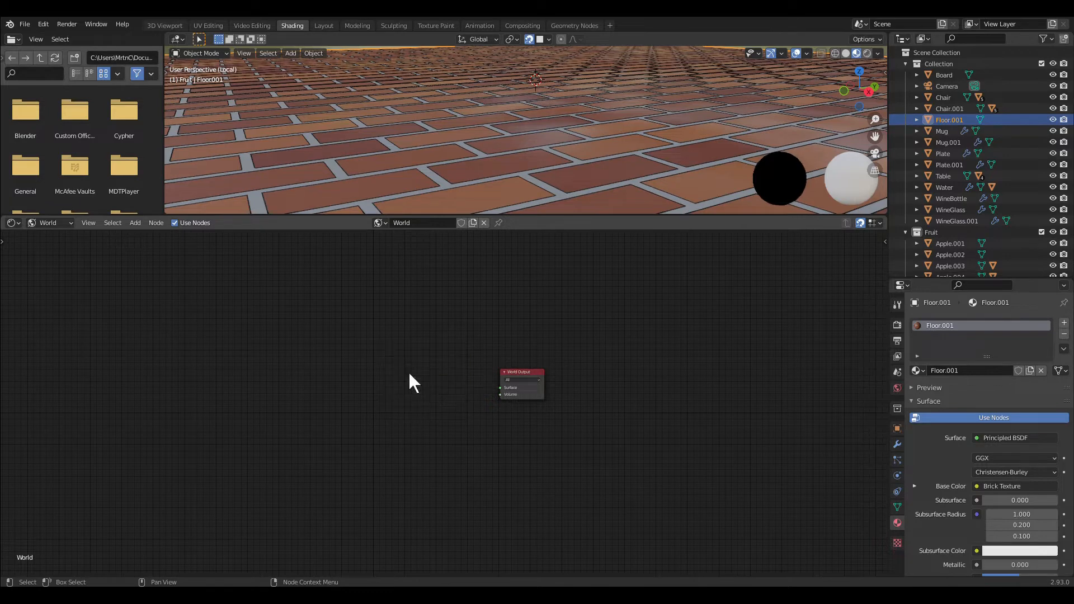
# - Add an Environment Texture node linked to the World Output's Surface and preview the dining scene in rendered shading
pyautogui.click(136, 224)
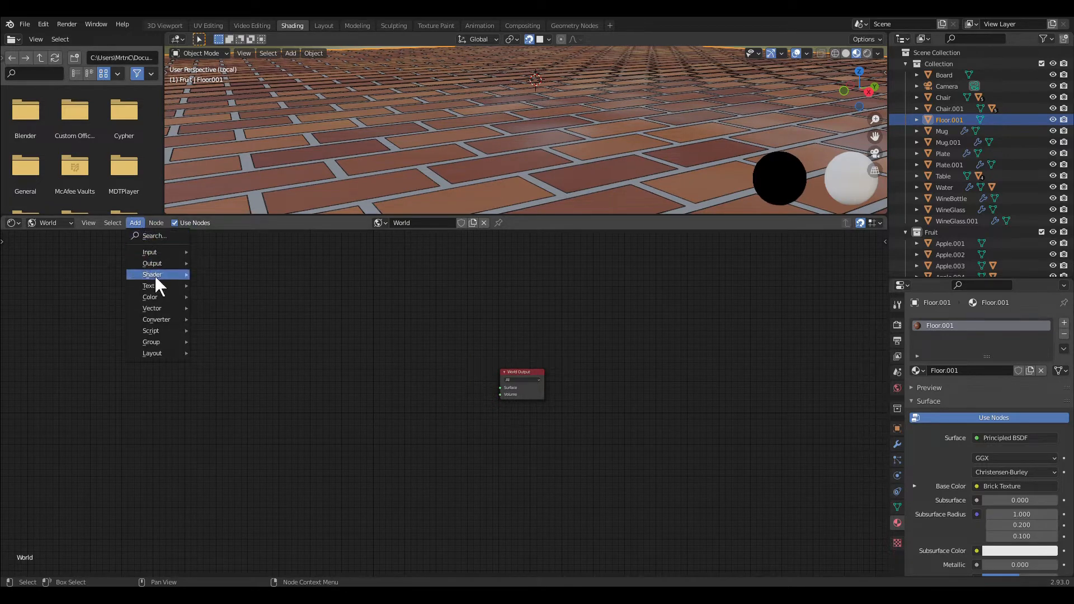
pyautogui.moveTo(164, 287)
pyautogui.click(261, 337)
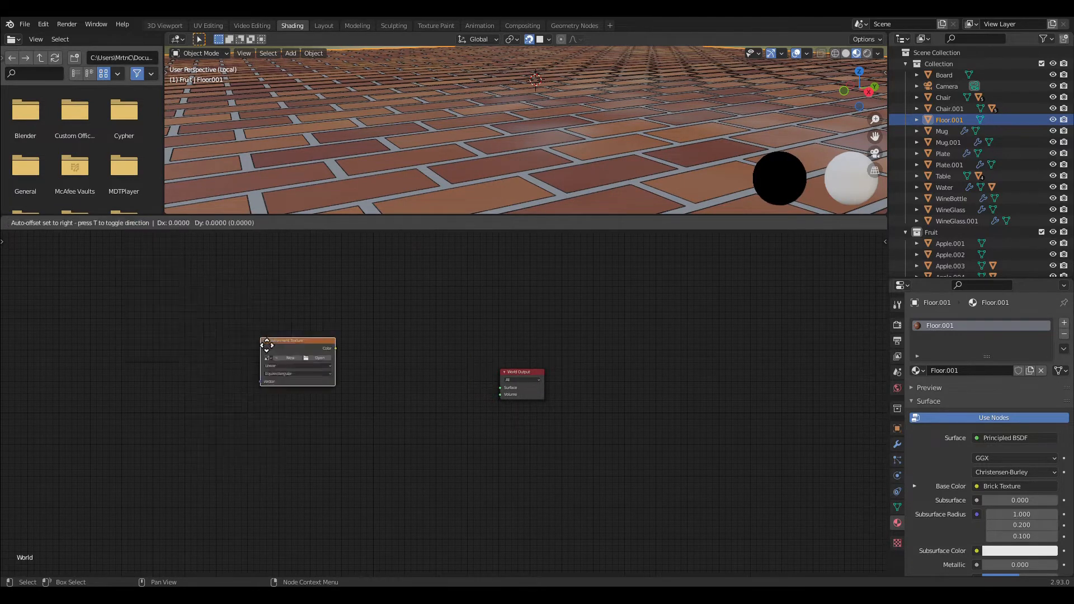
pyautogui.keyDown('alt'); pyautogui.moveTo(375, 374); pyautogui.dragTo(537, 389, button='right'); pyautogui.keyUp('alt')
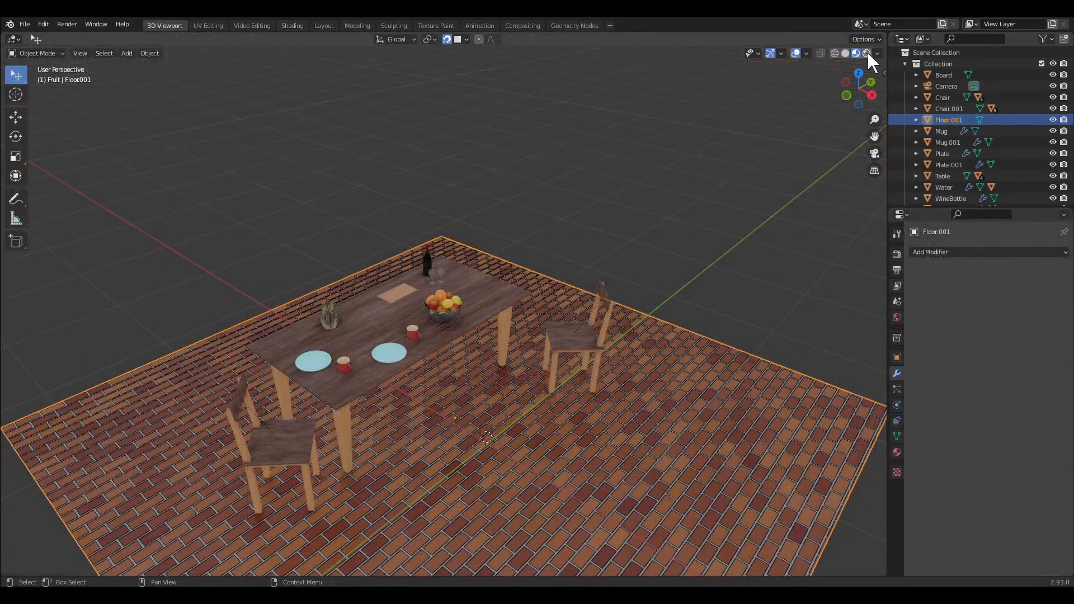
pyautogui.click(866, 53)
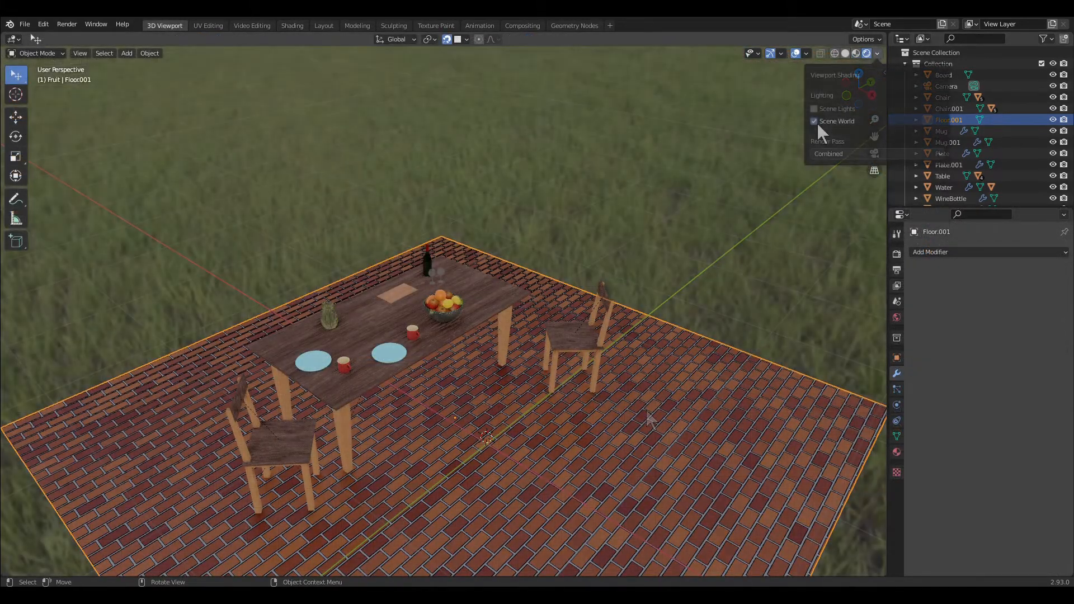
pyautogui.moveTo(768, 327)
pyautogui.mouseDown(button='middle')
pyautogui.moveTo(760, 281)
pyautogui.moveTo(737, 284)
pyautogui.moveTo(736, 302)
pyautogui.mouseUp(button='middle')
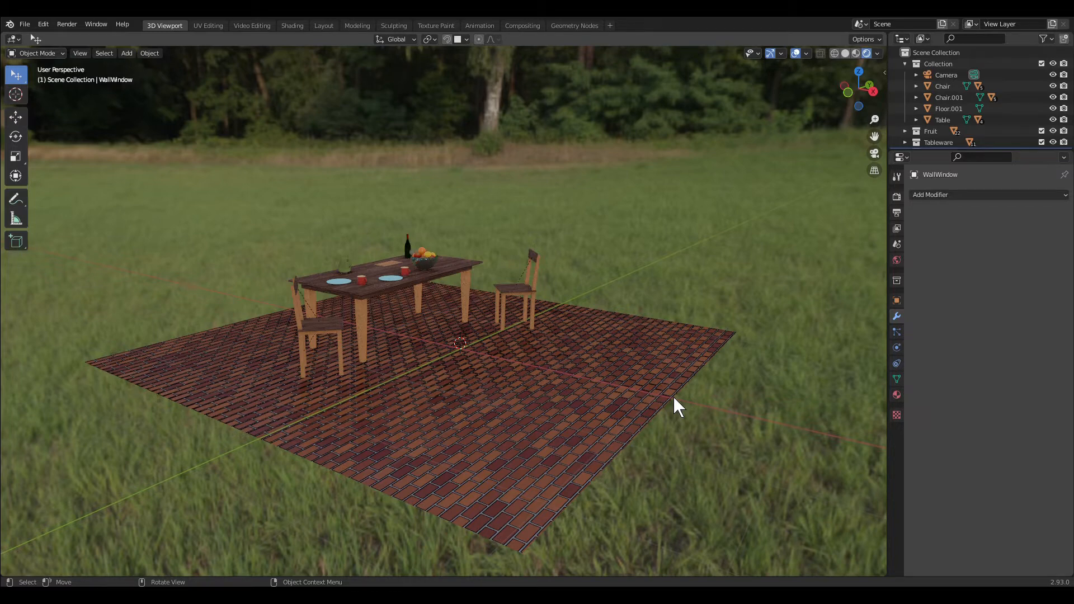
# - Select the window wall and preview its material's upper Musgrave Texture node in Material Preview shading
pyautogui.click(846, 54)
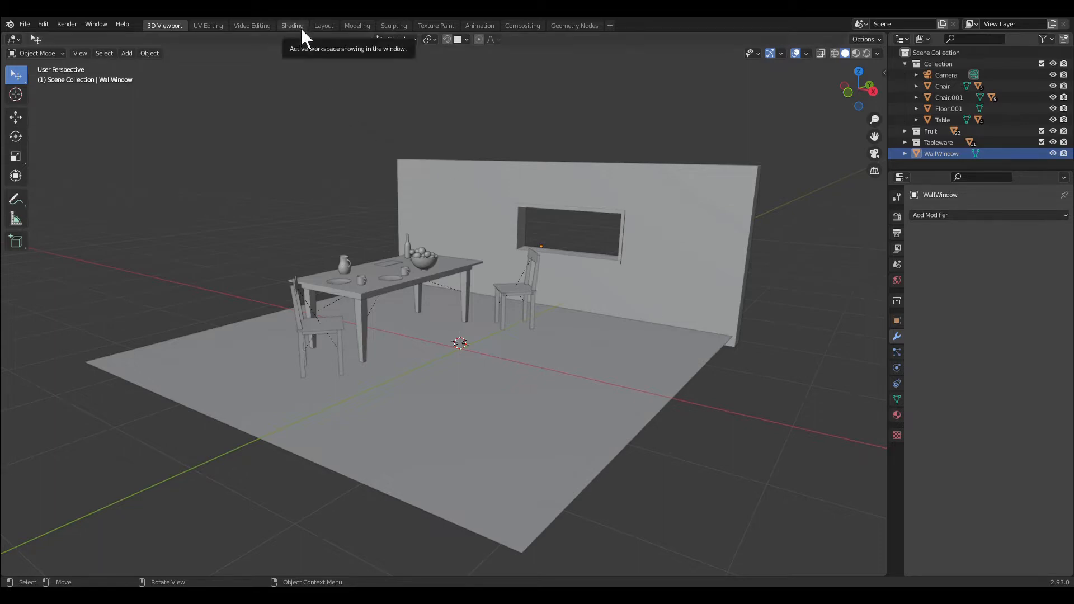
pyautogui.click(713, 269)
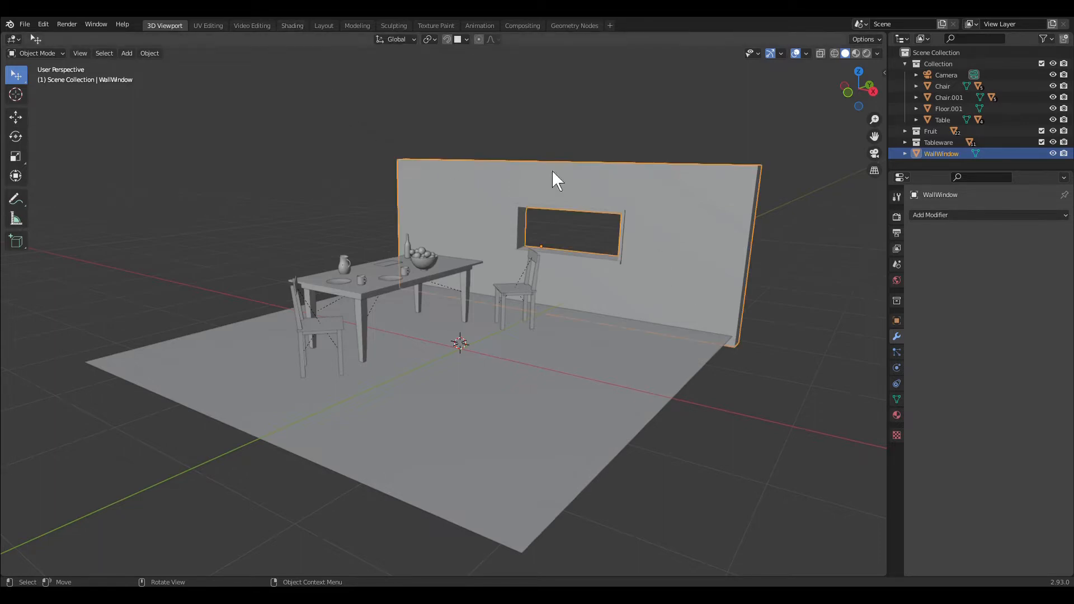
pyautogui.click(292, 26)
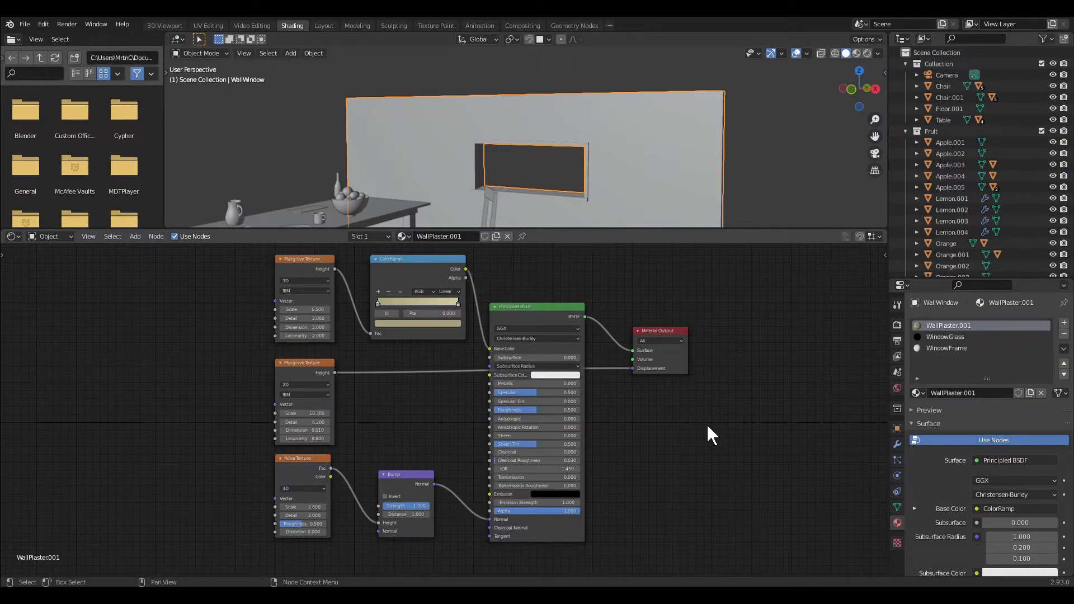
pyautogui.click(296, 274)
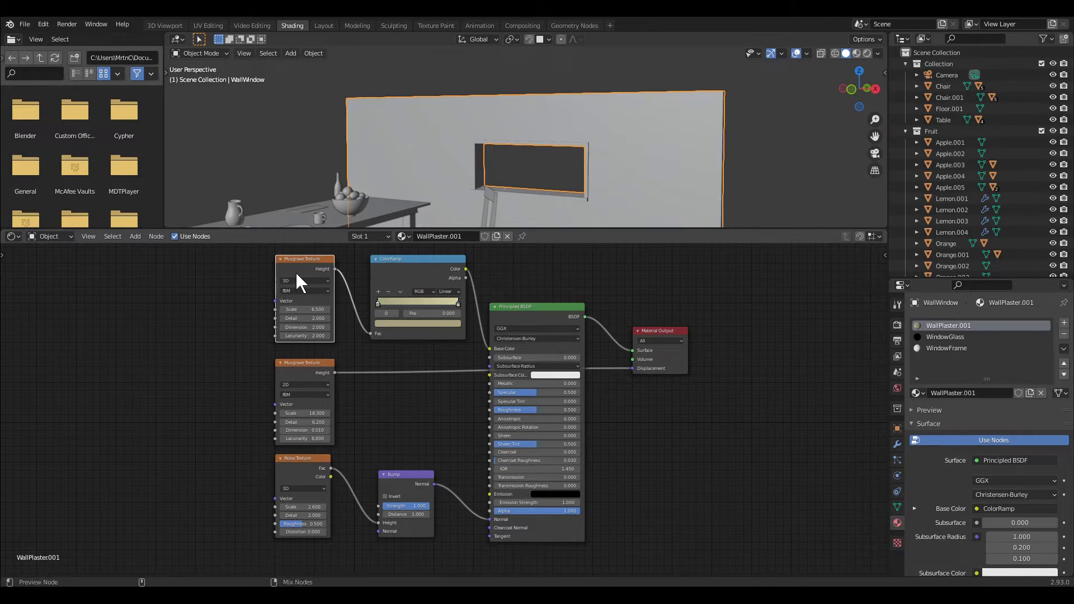
pyautogui.click(859, 55)
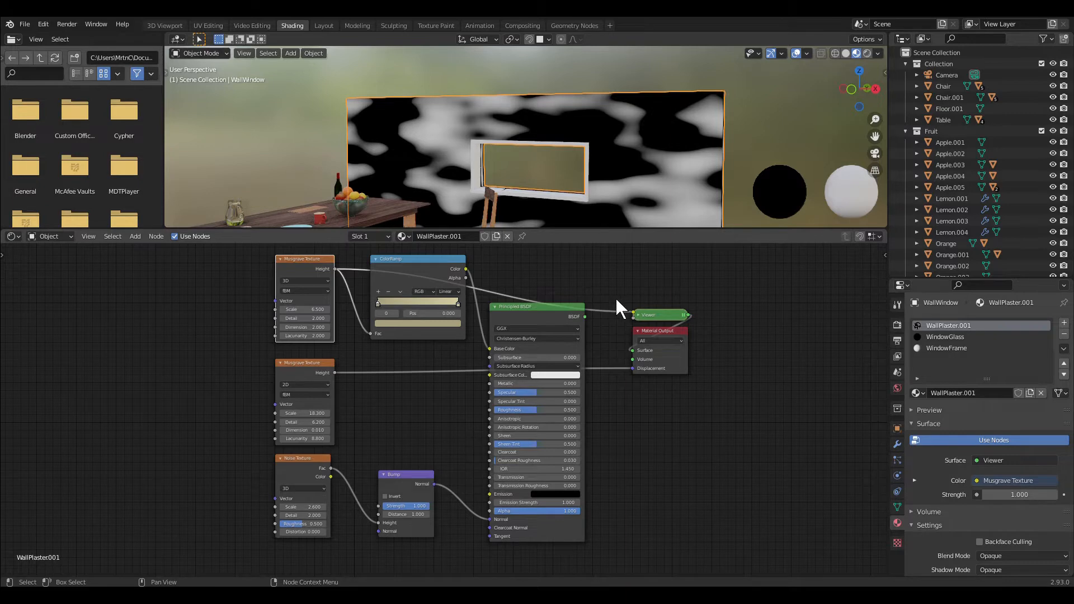
# - Disconnect the Viewer preview links and link the wall's Principled BSDF back to the Material Output's Surface
pyautogui.keyDown('ctrl'); pyautogui.moveTo(616, 297); pyautogui.dragTo(612, 328, button='right'); pyautogui.keyUp('ctrl')
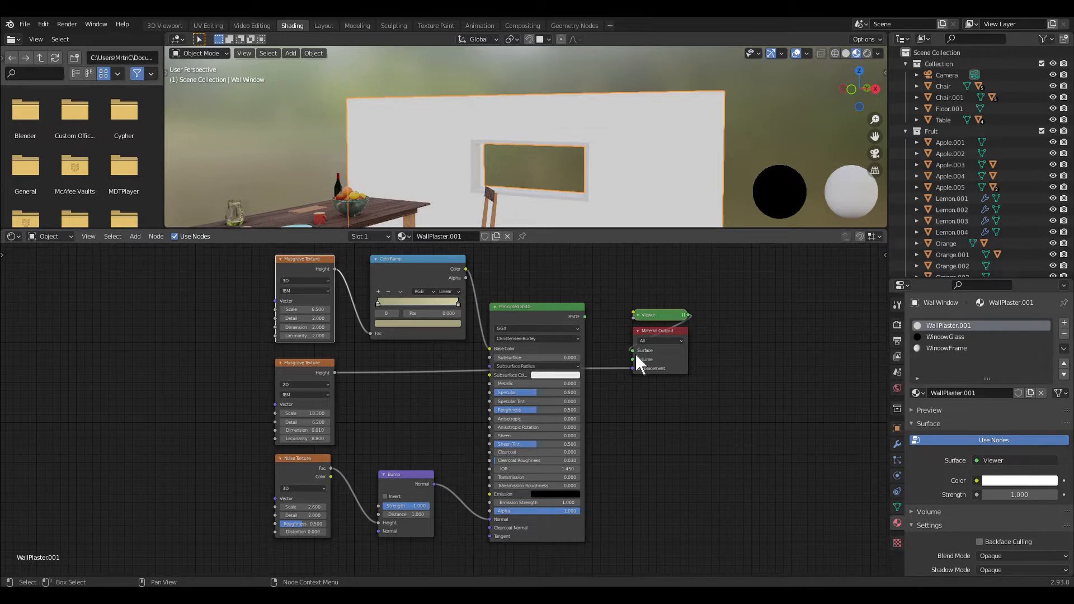
pyautogui.moveTo(633, 351); pyautogui.dragTo(619, 332)
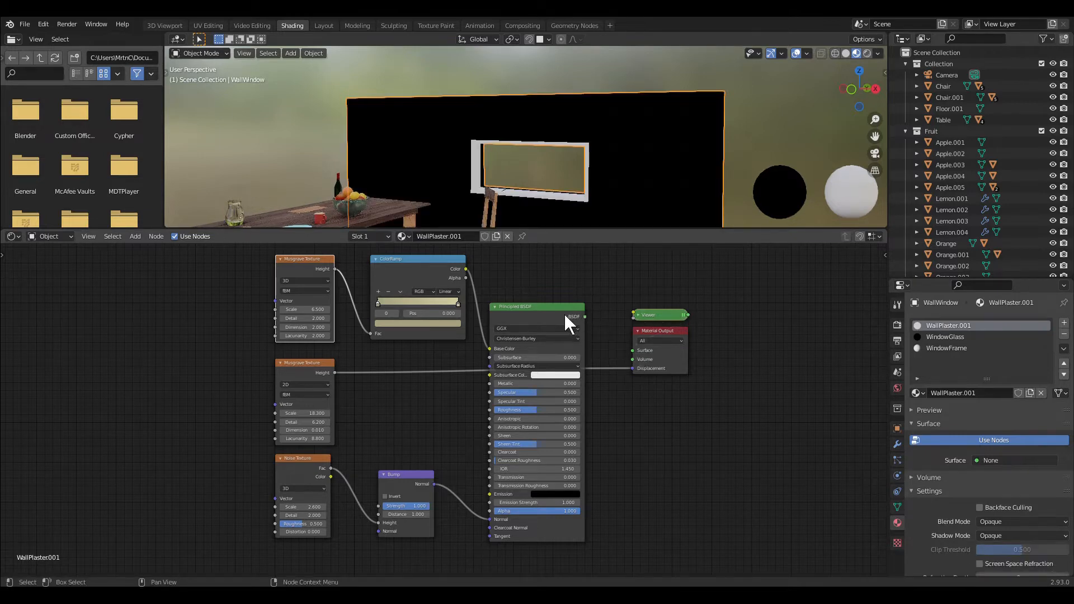
pyautogui.keyDown('alt'); pyautogui.moveTo(564, 323); pyautogui.dragTo(648, 351, button='right'); pyautogui.keyUp('alt')
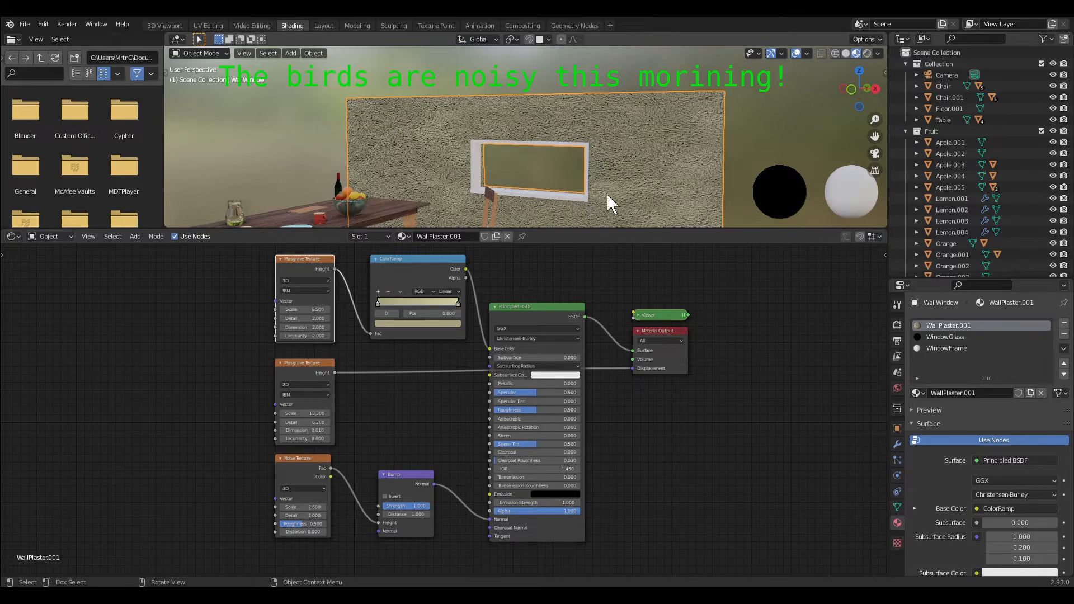
# - Return the viewport to solid shading and enter Edit Mode on the wall, framing its window opening
pyautogui.click(847, 53)
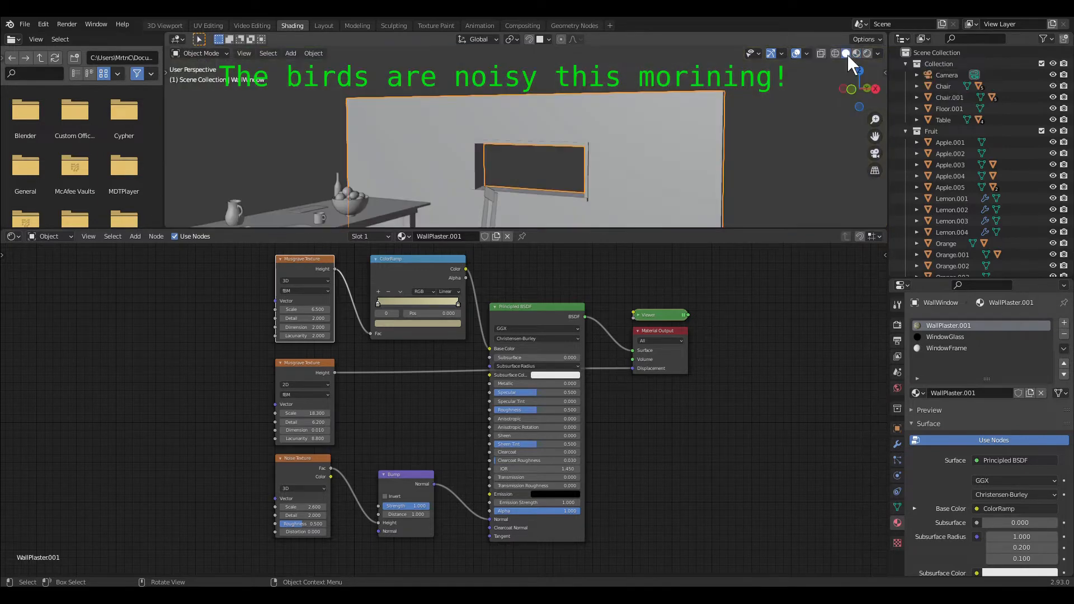
pyautogui.scroll(1, 759, 180)
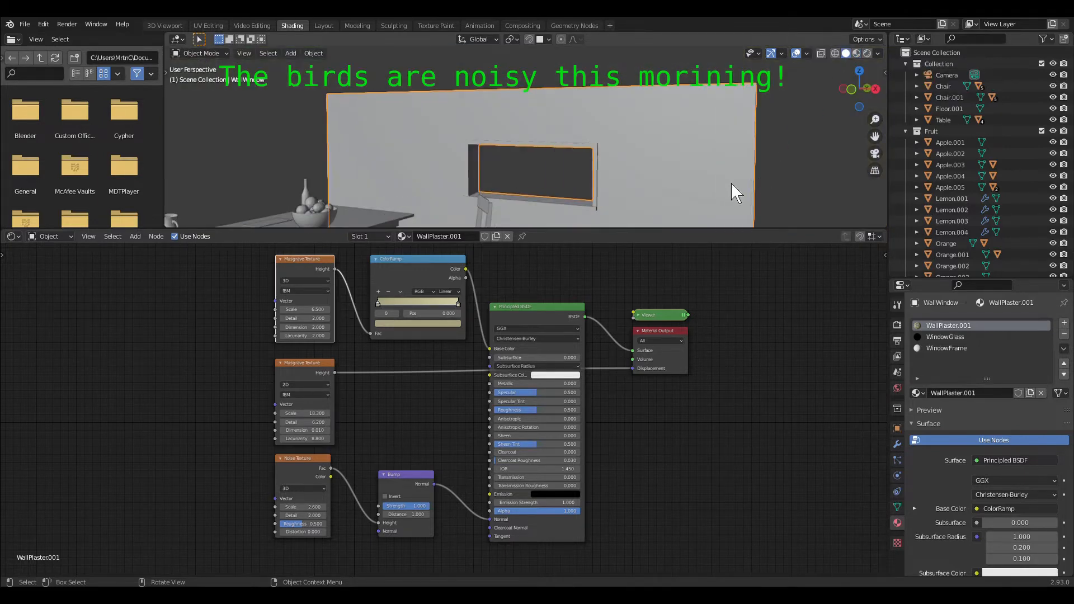
pyautogui.scroll(1, 701, 178)
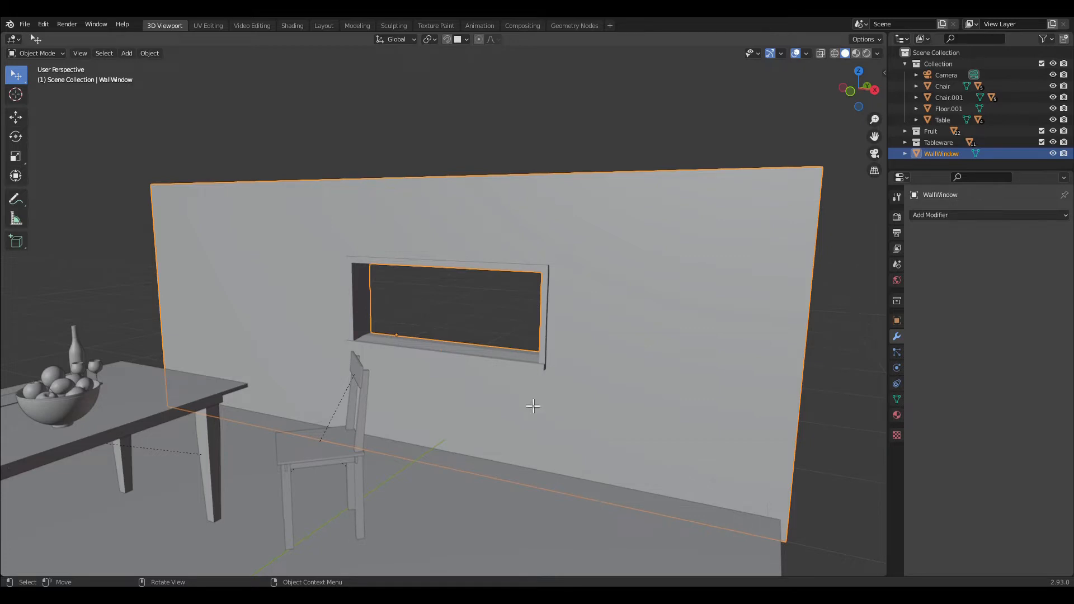
pyautogui.press('Tab')
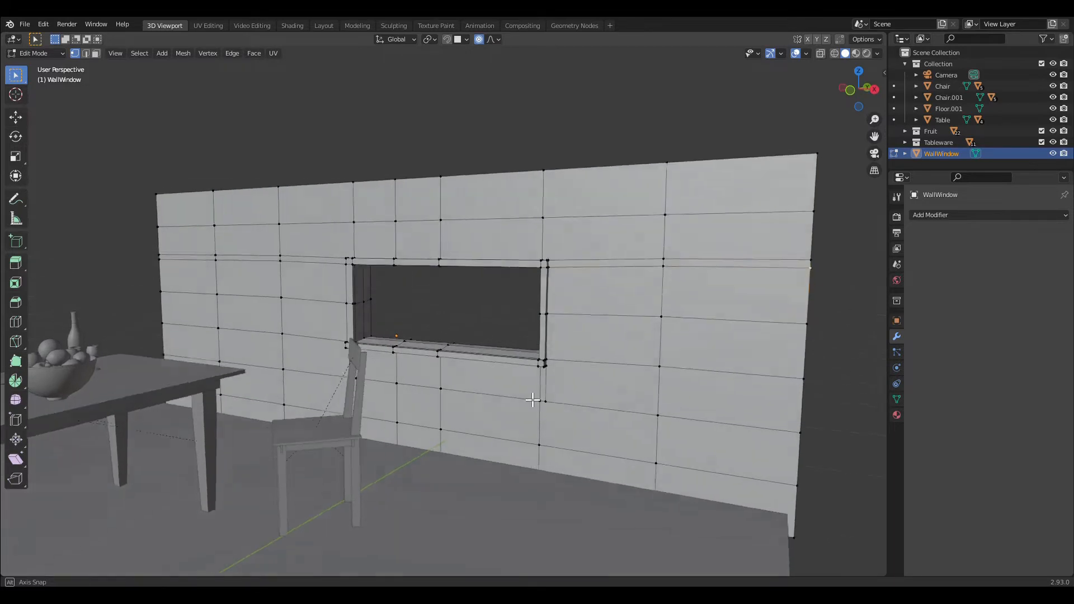
pyautogui.scroll(4, 489, 367)
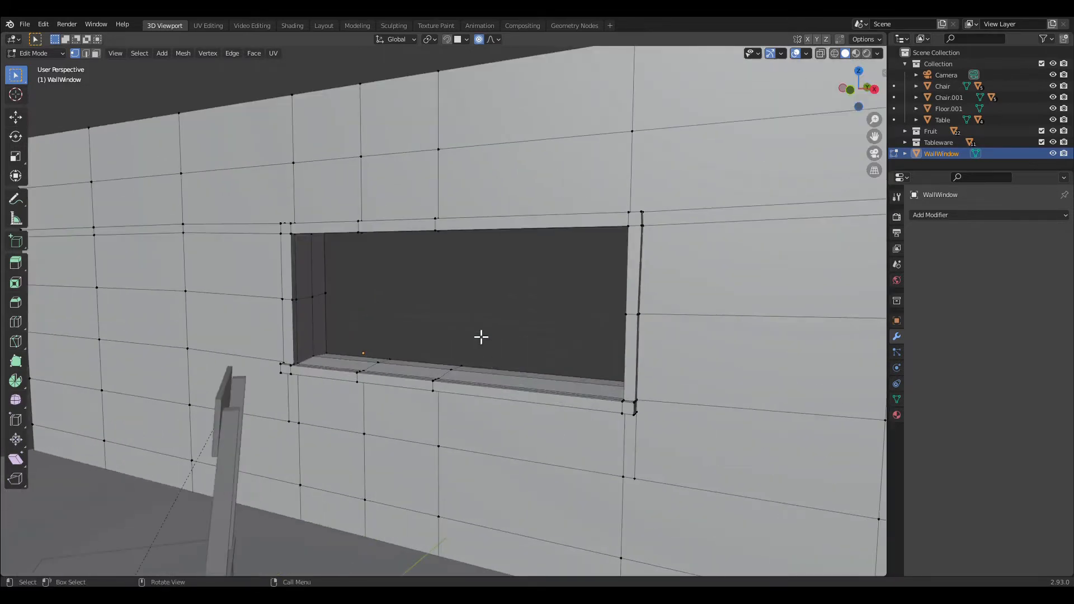
pyautogui.moveTo(476, 318); pyautogui.dragTo(482, 324, button='middle')
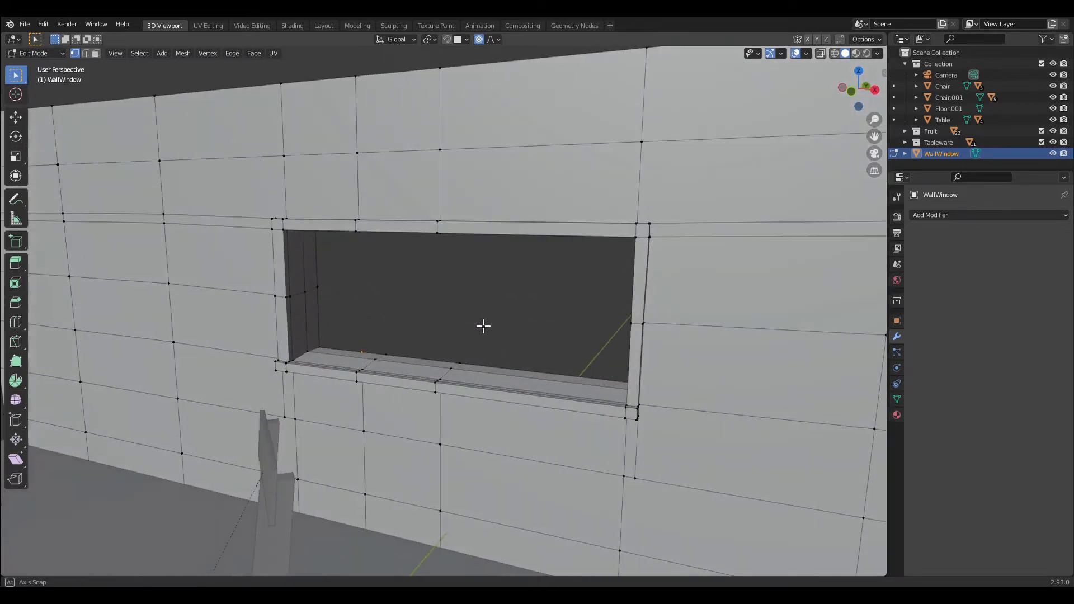
pyautogui.moveTo(431, 352); pyautogui.dragTo(439, 331, button='middle')
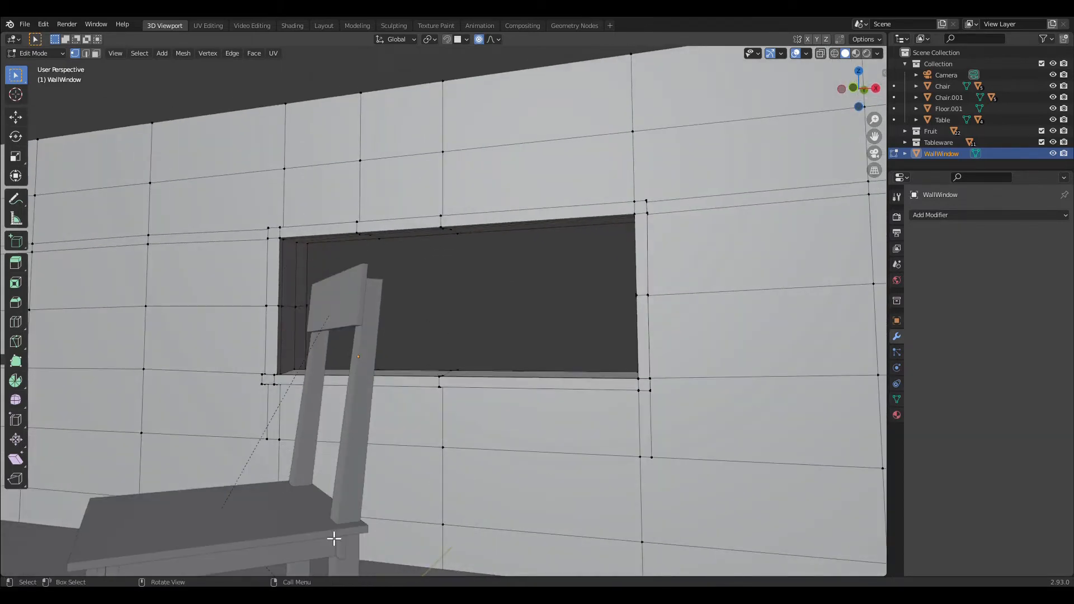
# - Isolate the wall in local view and bring its window opening and inner sill into close view
pyautogui.press('KP_Divide')
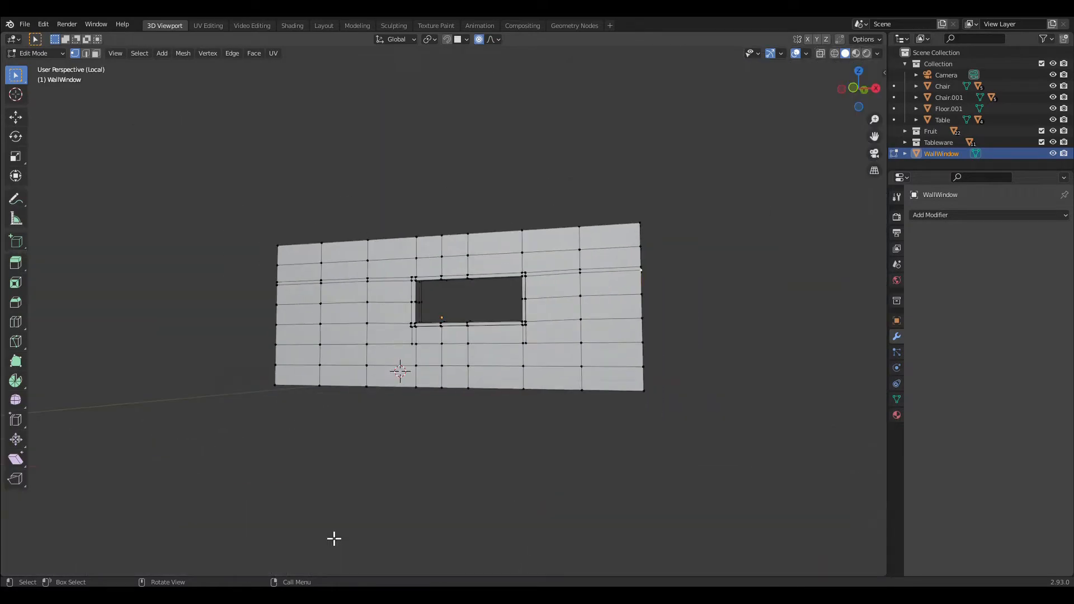
pyautogui.scroll(5, 531, 350)
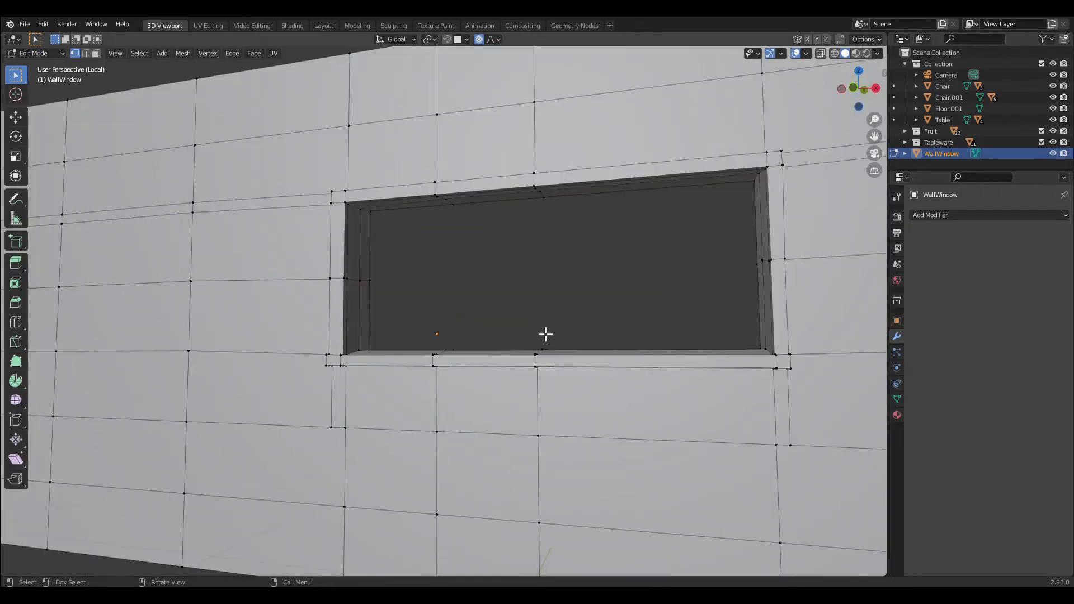
pyautogui.moveTo(544, 333); pyautogui.dragTo(595, 357, button='middle')
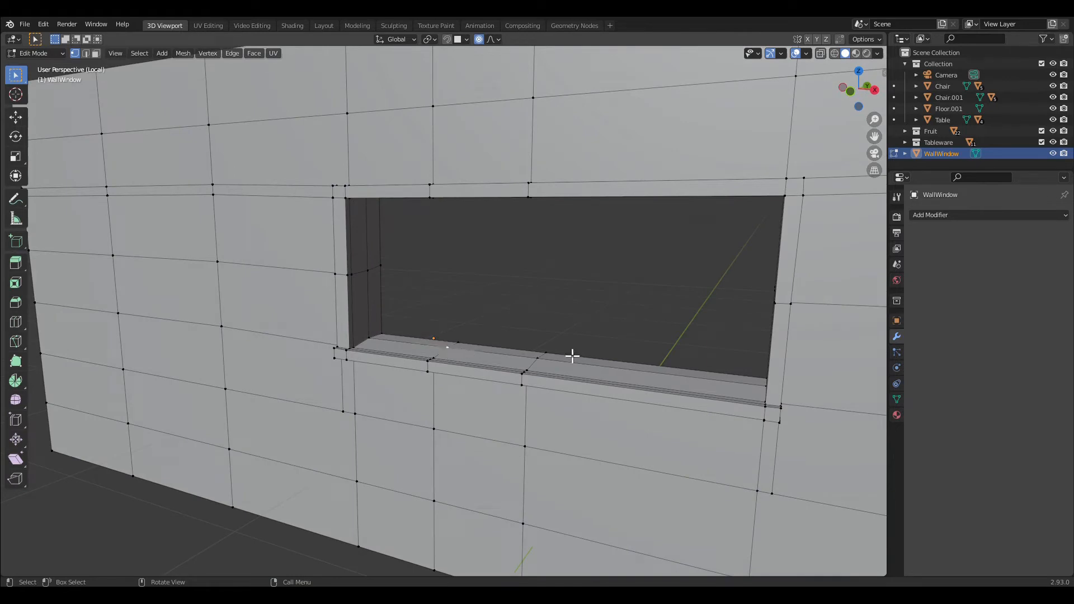
# - Join the first inner sill vertex to the vertex directly above it with an edge, and subdivide that edge at its middle
pyautogui.moveTo(571, 348); pyautogui.dragTo(458, 216, button='middle')
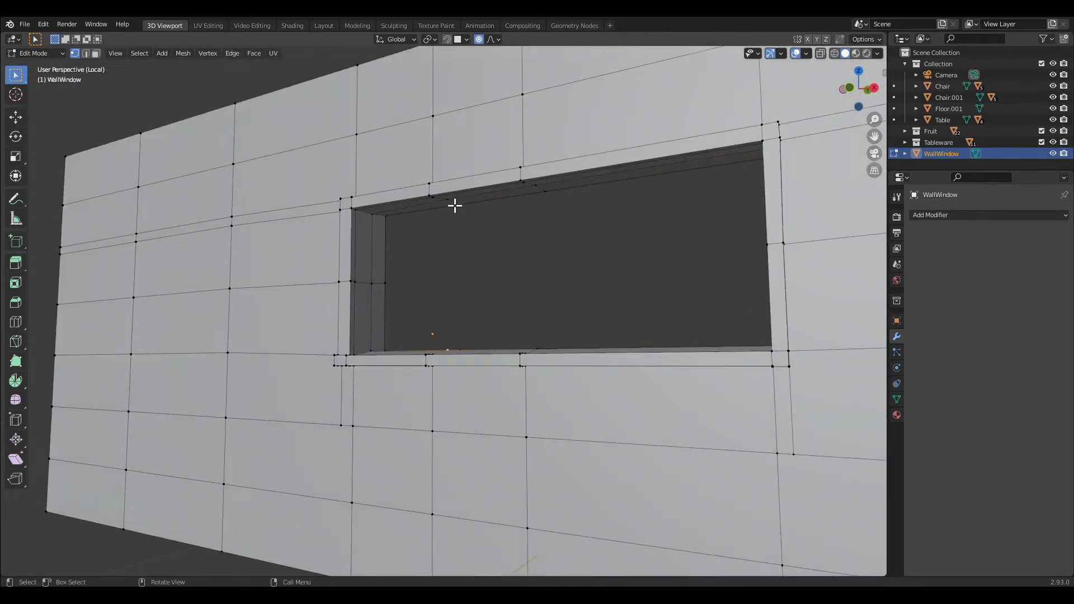
pyautogui.press('shift')
pyautogui.hotkey('ctrl', 'r')
pyautogui.rightClick(455, 282)
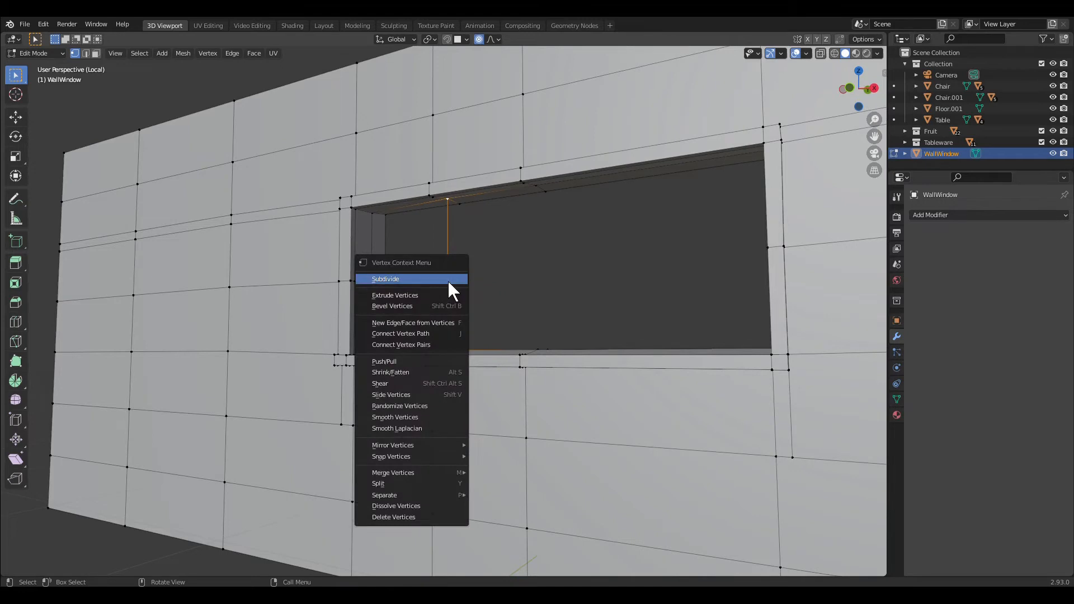
pyautogui.click(448, 280)
# - Fill the lower and upper panes of the window opening's leftmost column with faces, using the new edge's midpoint vertex
pyautogui.click(452, 280)
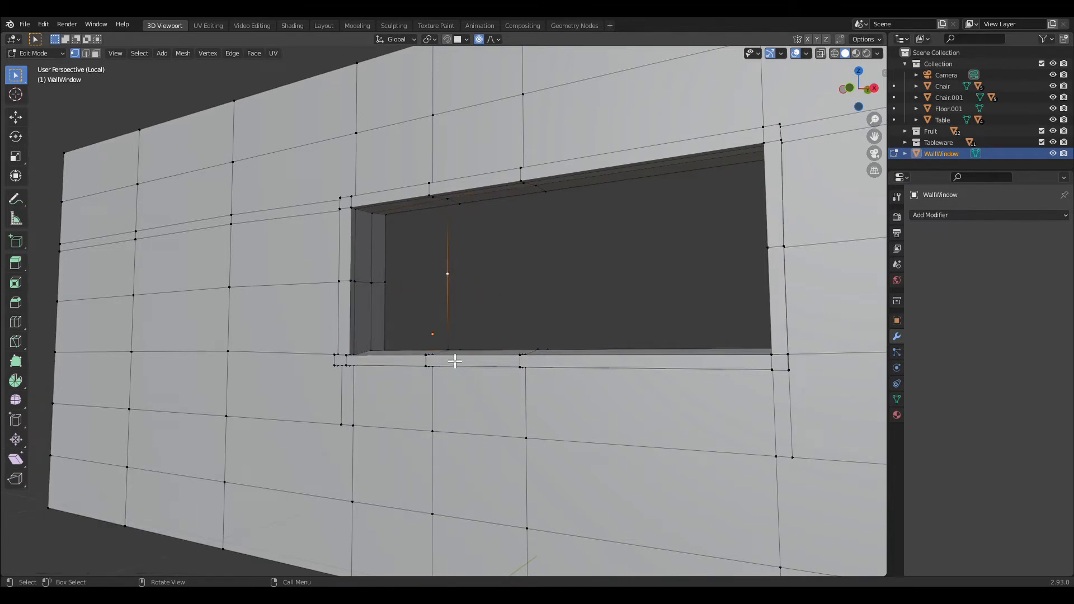
pyautogui.keyDown('shift'); pyautogui.click(374, 285); pyautogui.keyUp('shift')
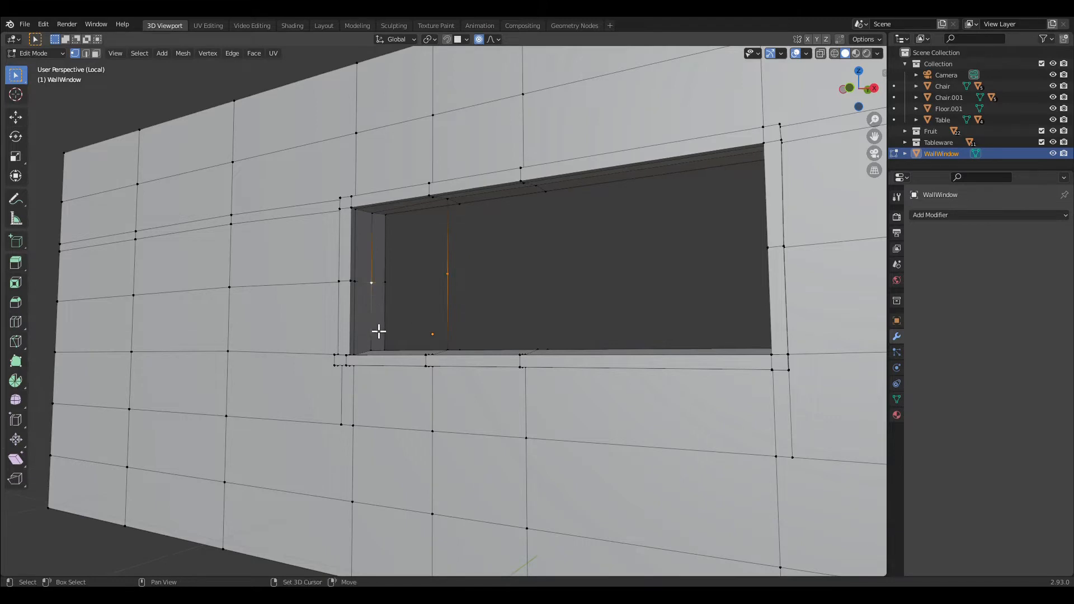
pyautogui.moveTo(559, 338); pyautogui.dragTo(468, 345, button='middle')
pyautogui.keyDown('shift'); pyautogui.click(453, 350); pyautogui.keyUp('shift')
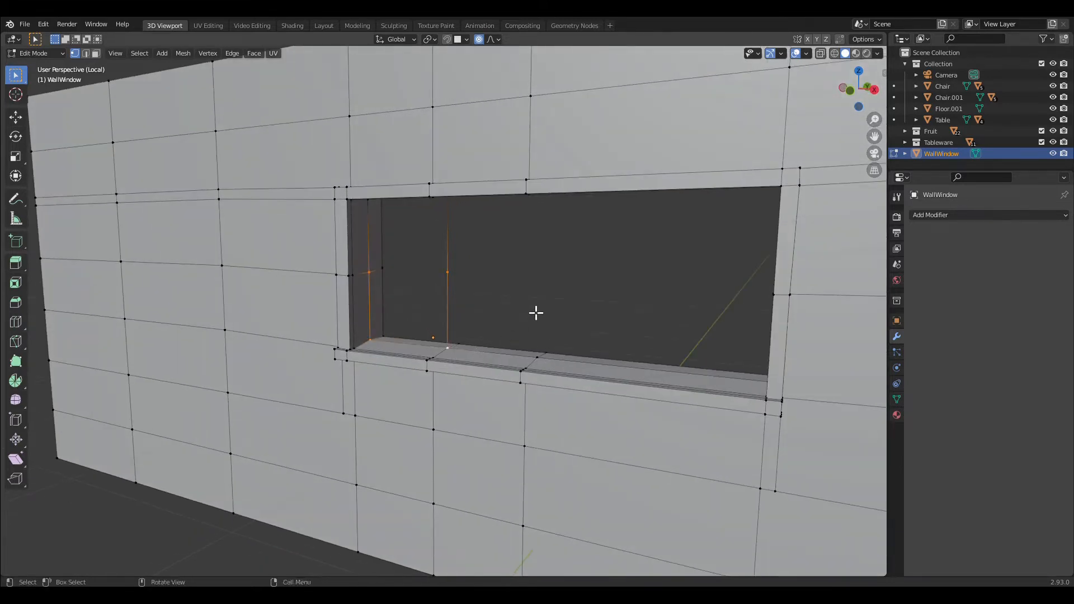
pyautogui.press('f')
pyautogui.moveTo(535, 312); pyautogui.dragTo(468, 284, button='middle')
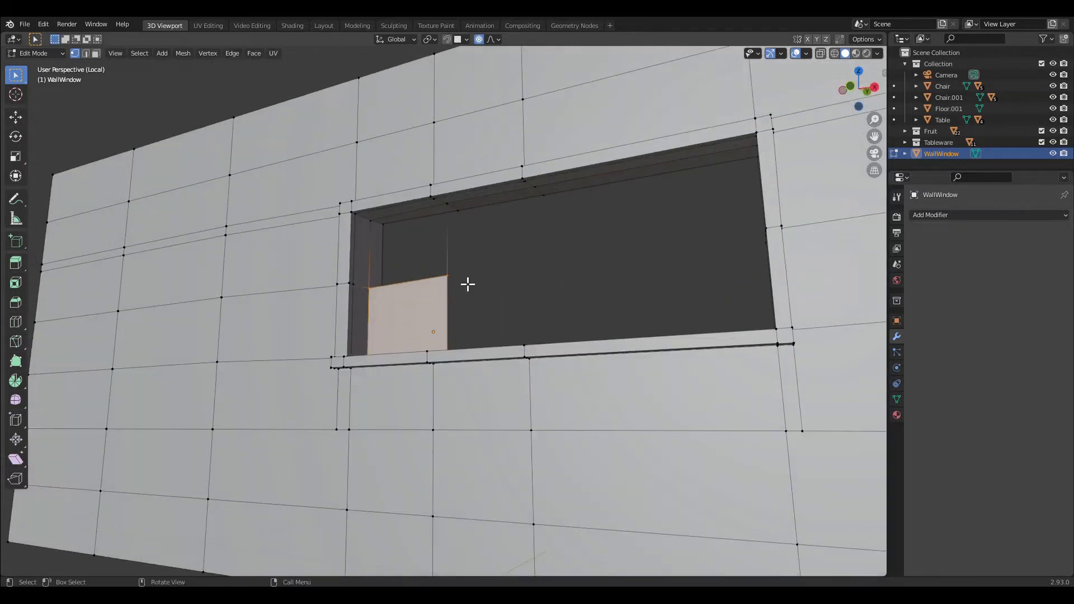
pyautogui.keyDown('shift'); pyautogui.click(451, 205); pyautogui.keyUp('shift')
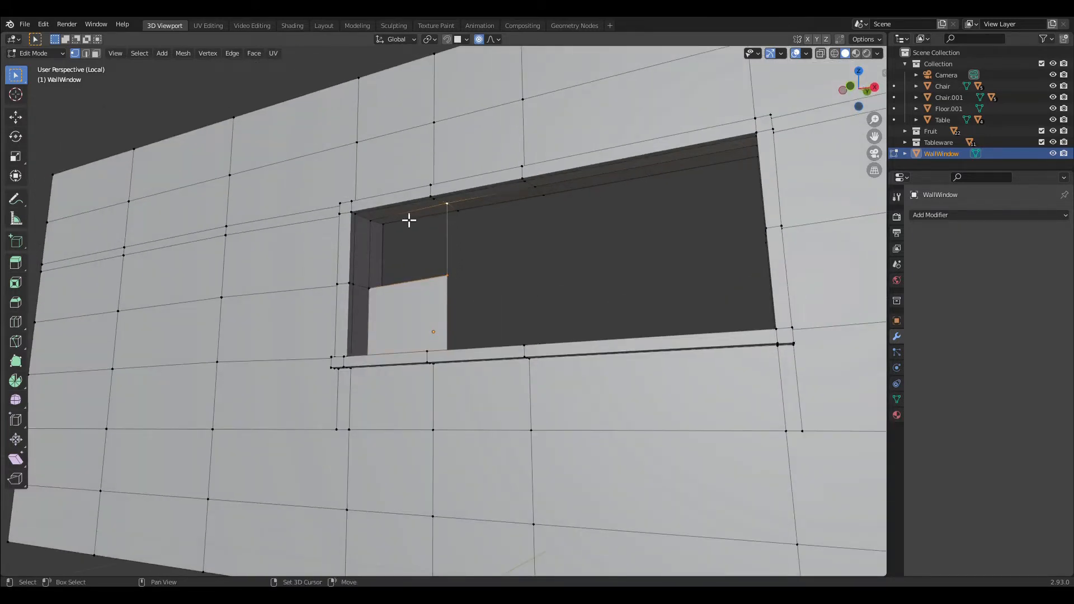
pyautogui.keyDown('shift'); pyautogui.click(374, 228); pyautogui.keyUp('shift')
pyautogui.keyDown('shift'); pyautogui.click(373, 293); pyautogui.keyUp('shift')
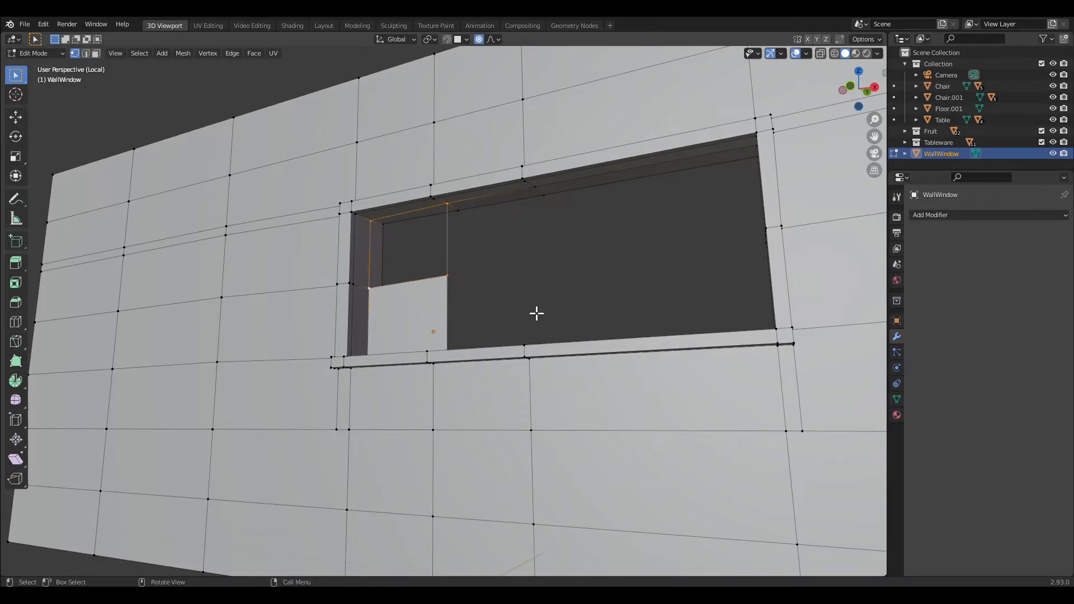
pyautogui.press('f')
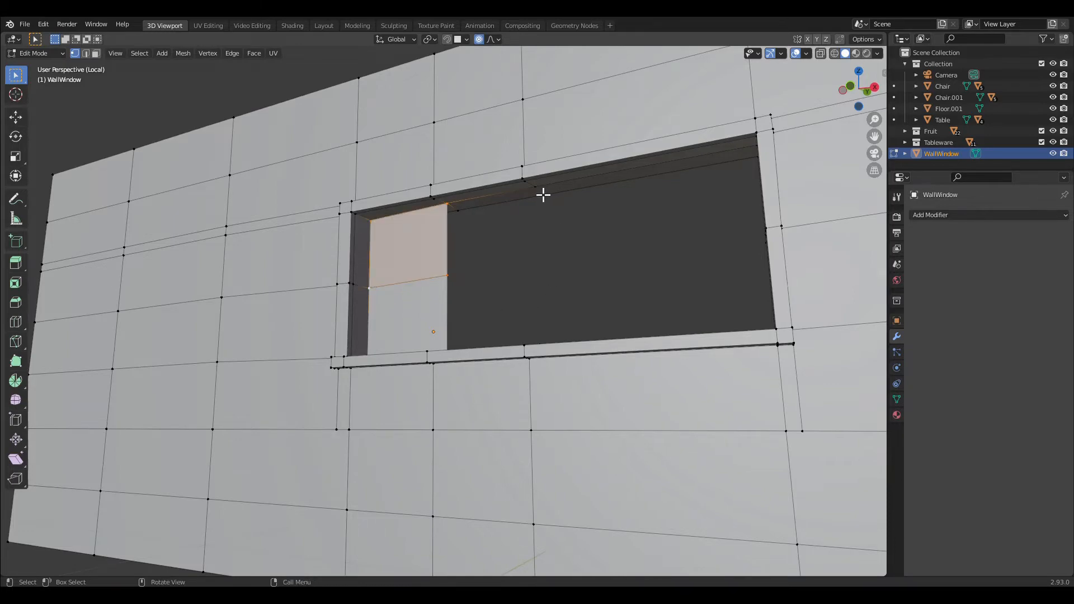
# - Join the second inner sill vertex to the vertex above it with an edge and subdivide that edge with one cut
pyautogui.hotkey('alt', 'a')
pyautogui.moveTo(542, 191); pyautogui.dragTo(570, 347, button='middle')
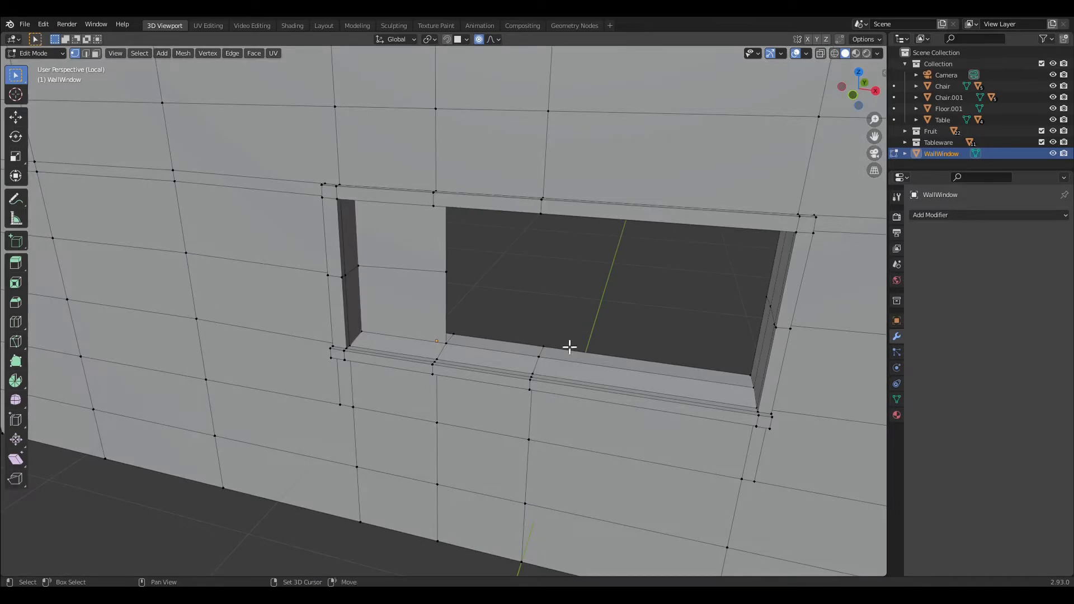
pyautogui.keyDown('shift'); pyautogui.click(542, 359); pyautogui.keyUp('shift')
pyautogui.moveTo(593, 345); pyautogui.dragTo(556, 283, button='middle')
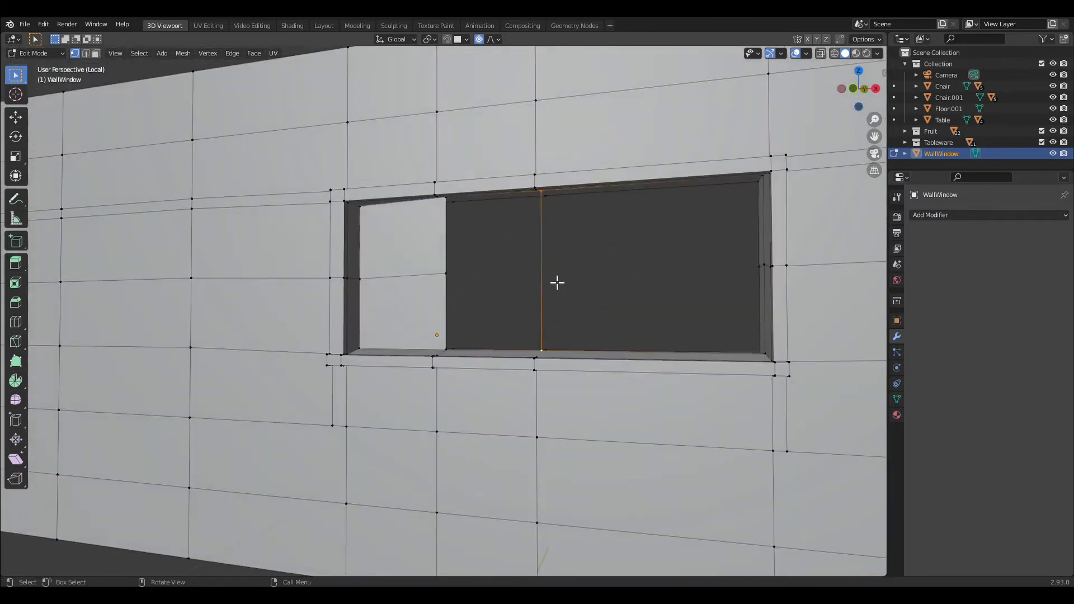
pyautogui.rightClick(543, 274)
pyautogui.click(539, 269)
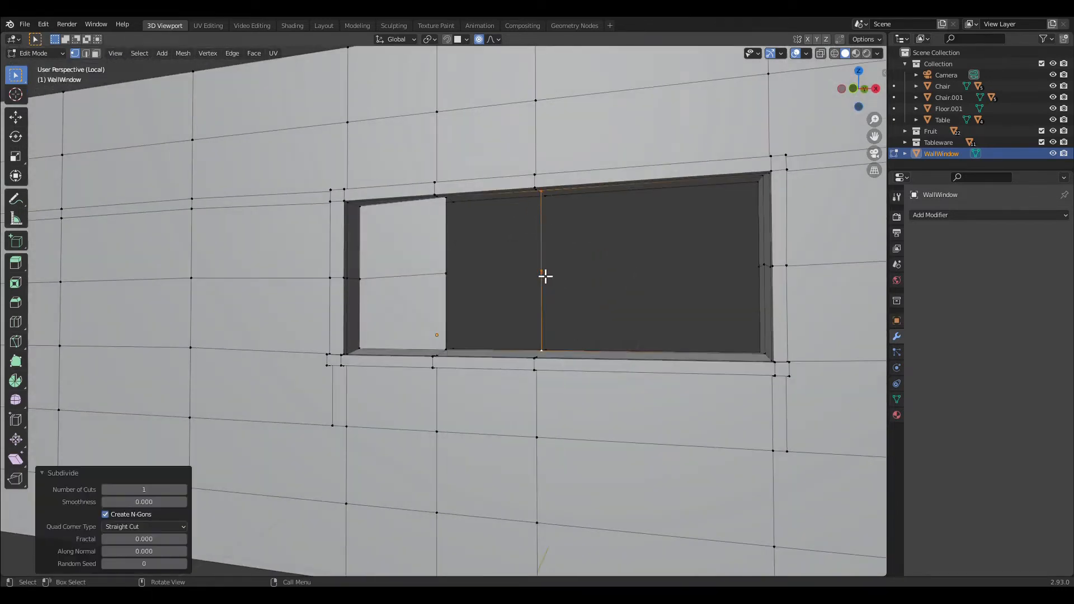
# - Fill the lower and upper panes of the window opening's middle column with faces
pyautogui.click(543, 272)
pyautogui.keyDown('shift'); pyautogui.click(454, 280); pyautogui.keyUp('shift')
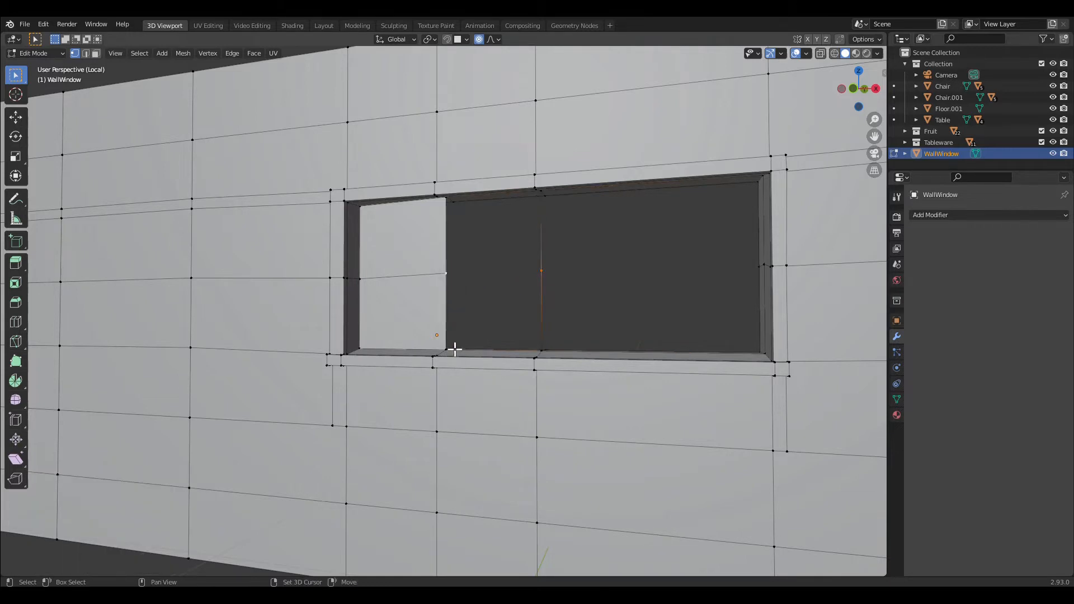
pyautogui.keyDown('shift'); pyautogui.click(541, 353); pyautogui.keyUp('shift')
pyautogui.press('f')
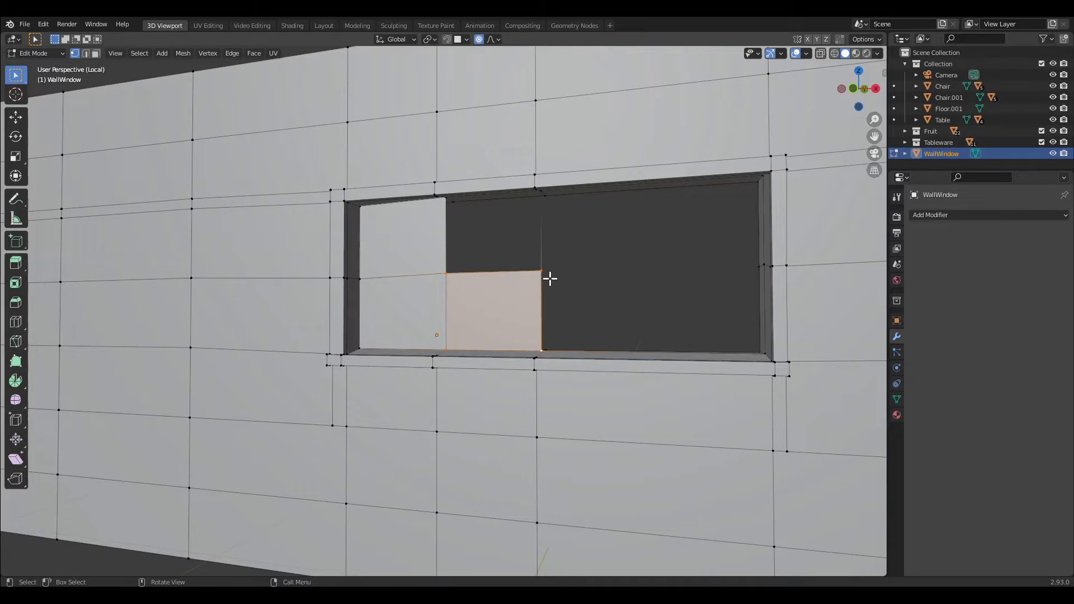
pyautogui.keyDown('shift'); pyautogui.click(547, 200); pyautogui.keyUp('shift')
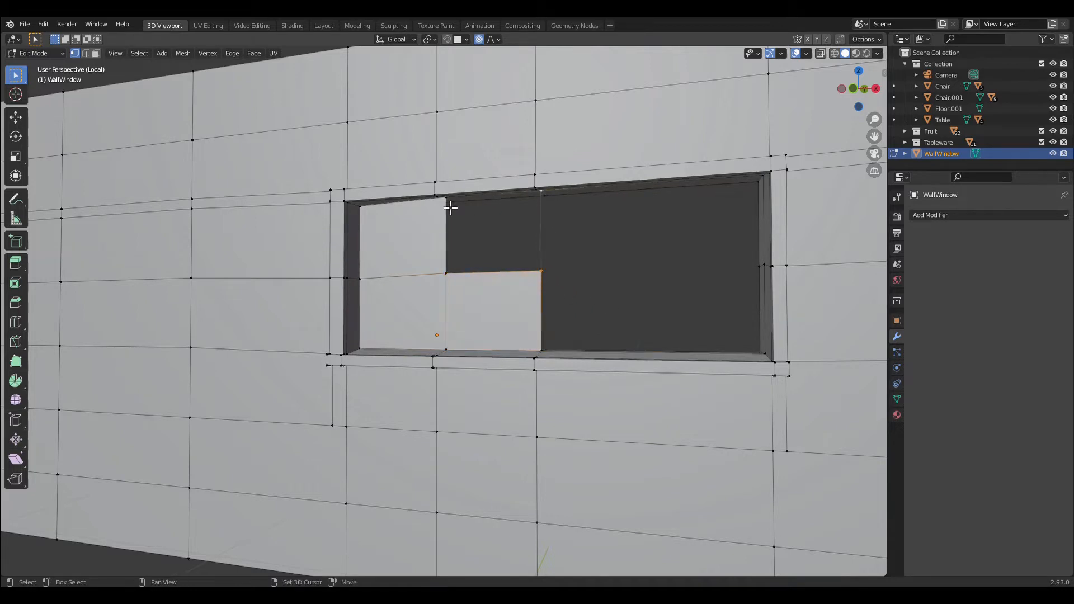
pyautogui.keyDown('shift'); pyautogui.click(450, 279); pyautogui.keyUp('shift')
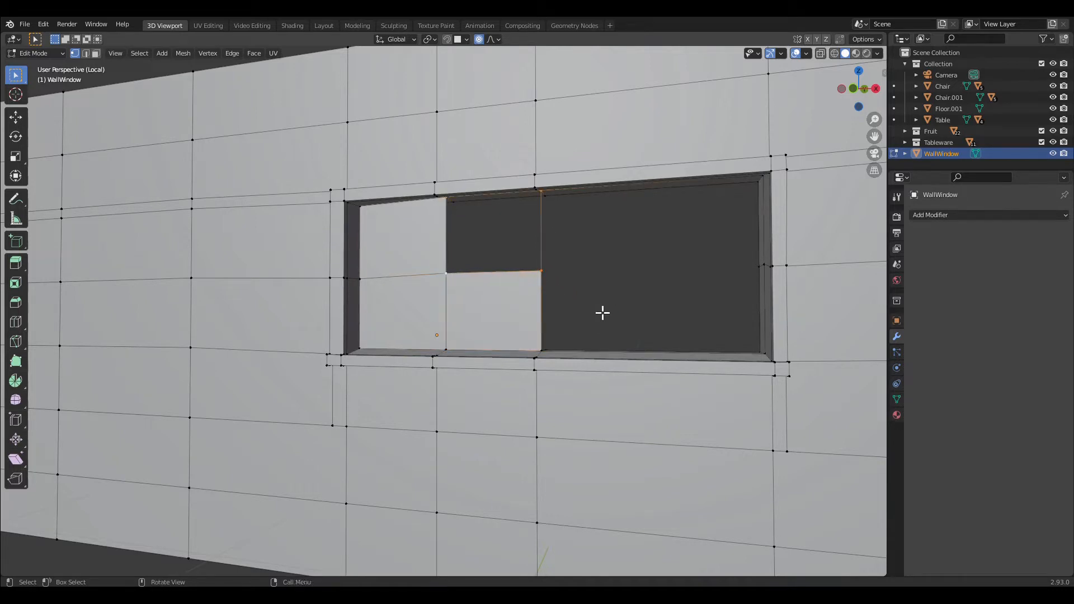
pyautogui.press('f')
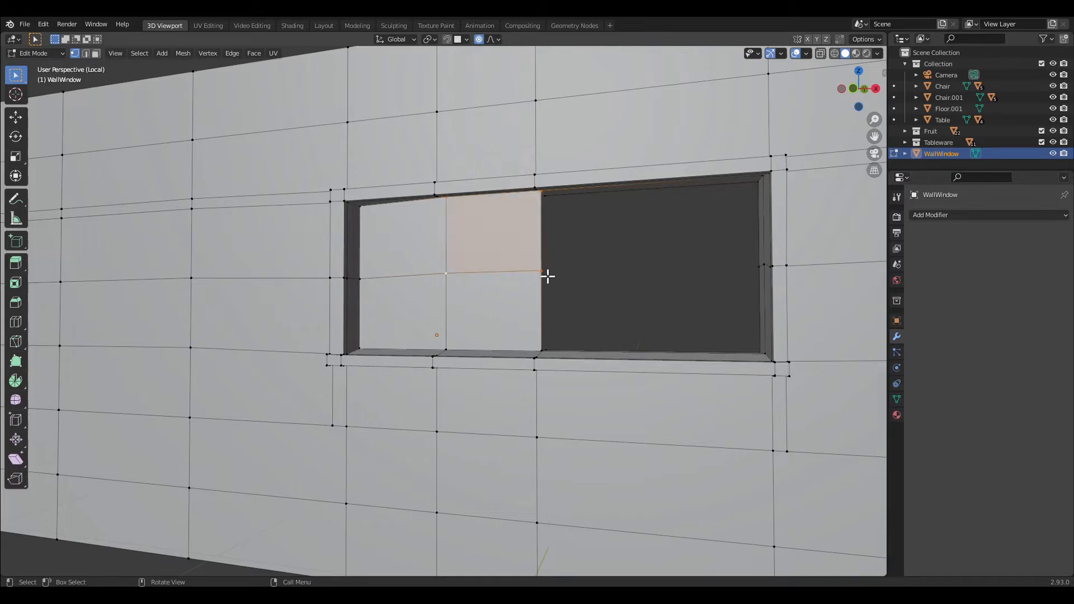
pyautogui.keyDown('shift'); pyautogui.click(765, 266); pyautogui.keyUp('shift')
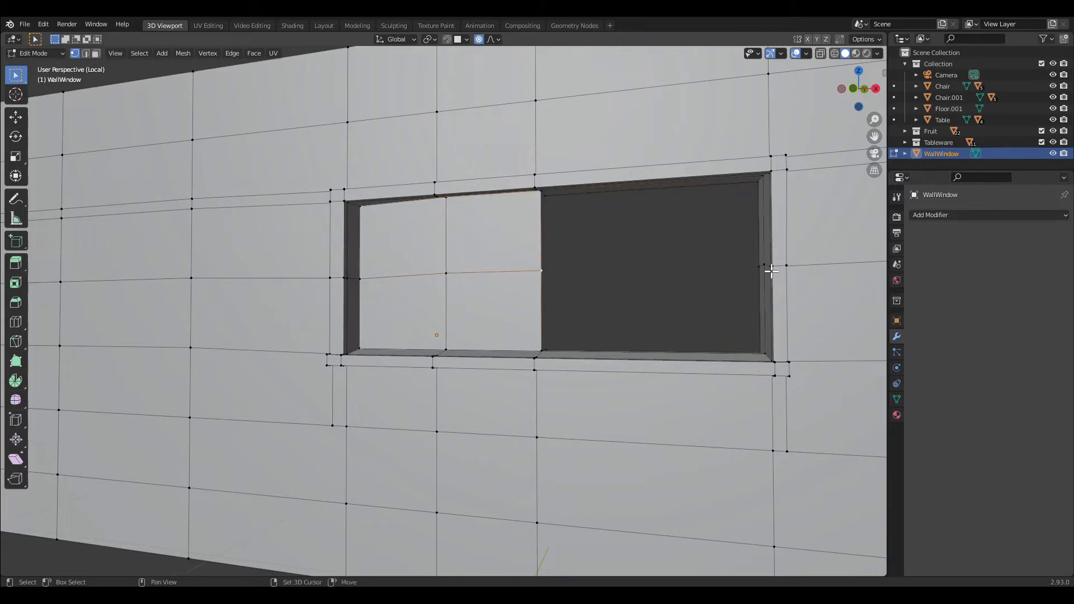
pyautogui.keyDown('shift'); pyautogui.click(764, 183); pyautogui.keyUp('shift')
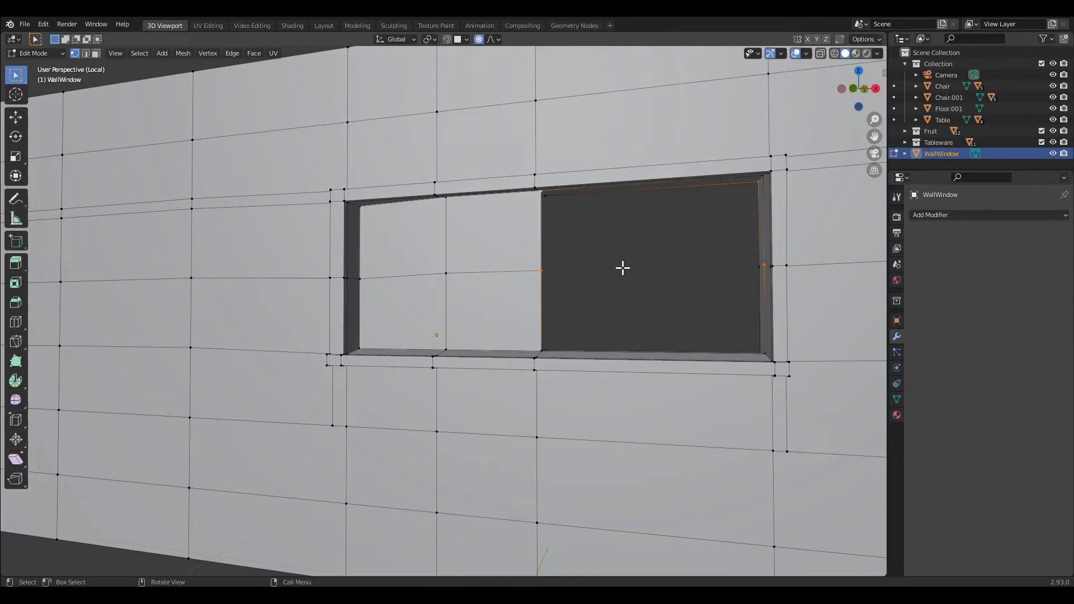
pyautogui.press('f')
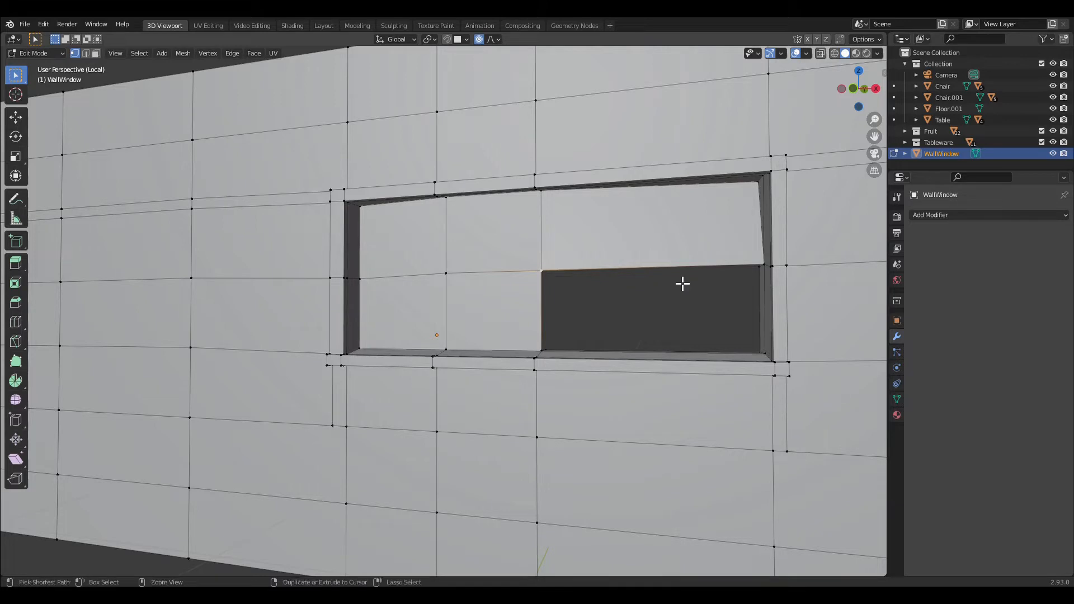
pyautogui.hotkey('ctrl', 'z')
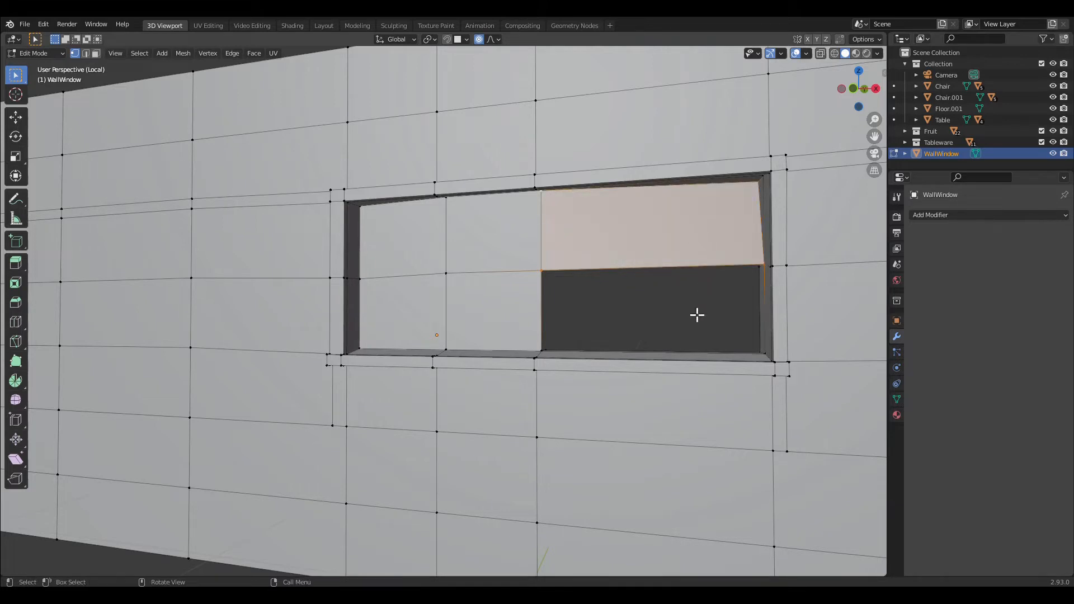
pyautogui.hotkey('ctrl', 'z')
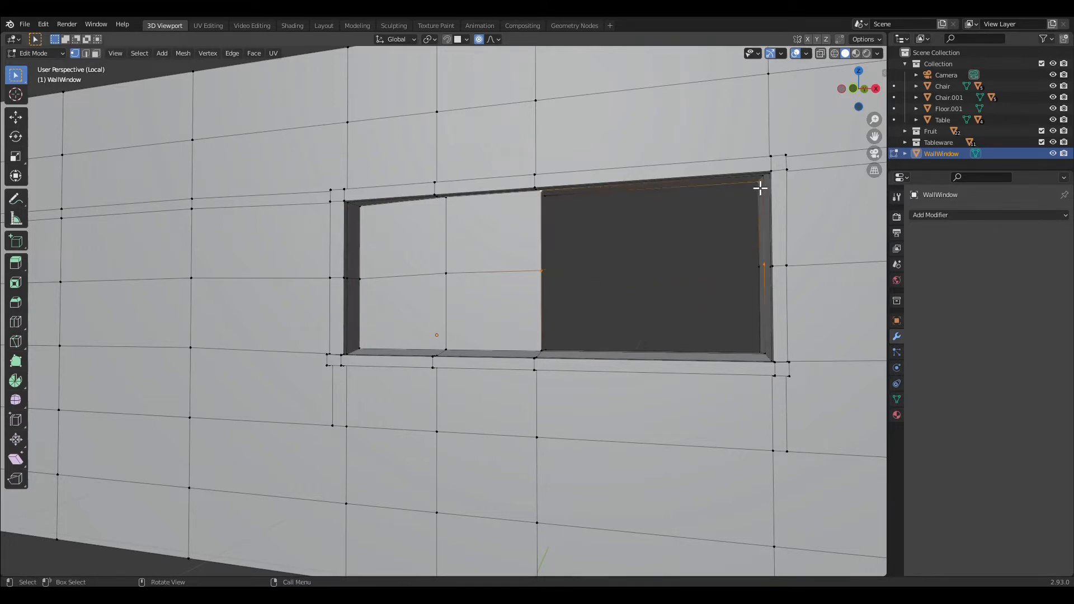
pyautogui.hotkey('ctrl', 'z')
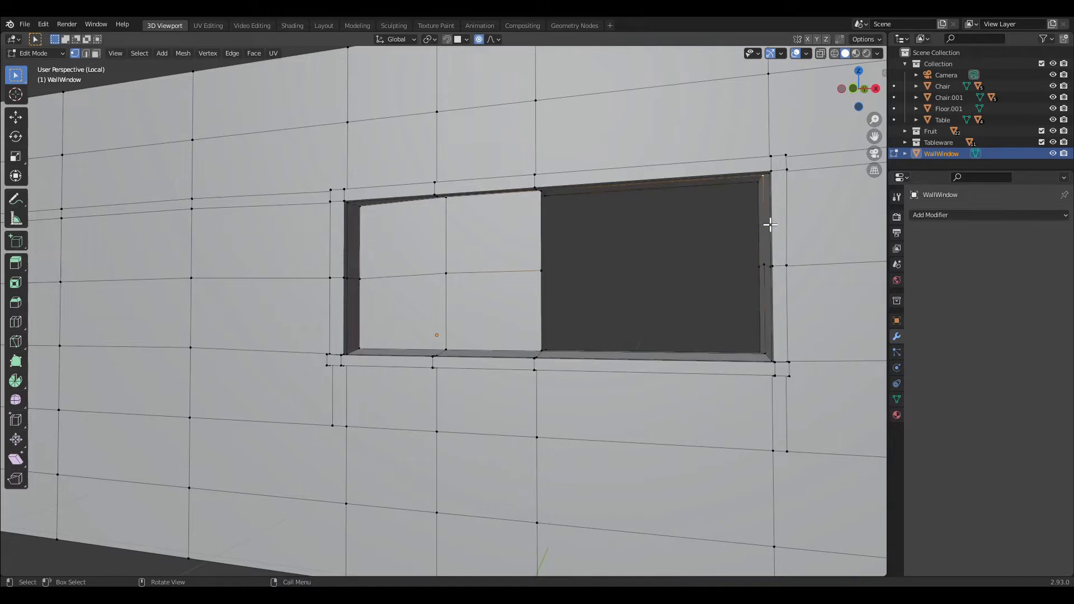
# - Fill the upper and lower panes of the opening's widest column with faces, using the vertices midway through the wall's depth
pyautogui.keyDown('shift'); pyautogui.click(771, 270); pyautogui.keyUp('shift')
pyautogui.keyDown('shift'); pyautogui.click(546, 271); pyautogui.keyUp('shift')
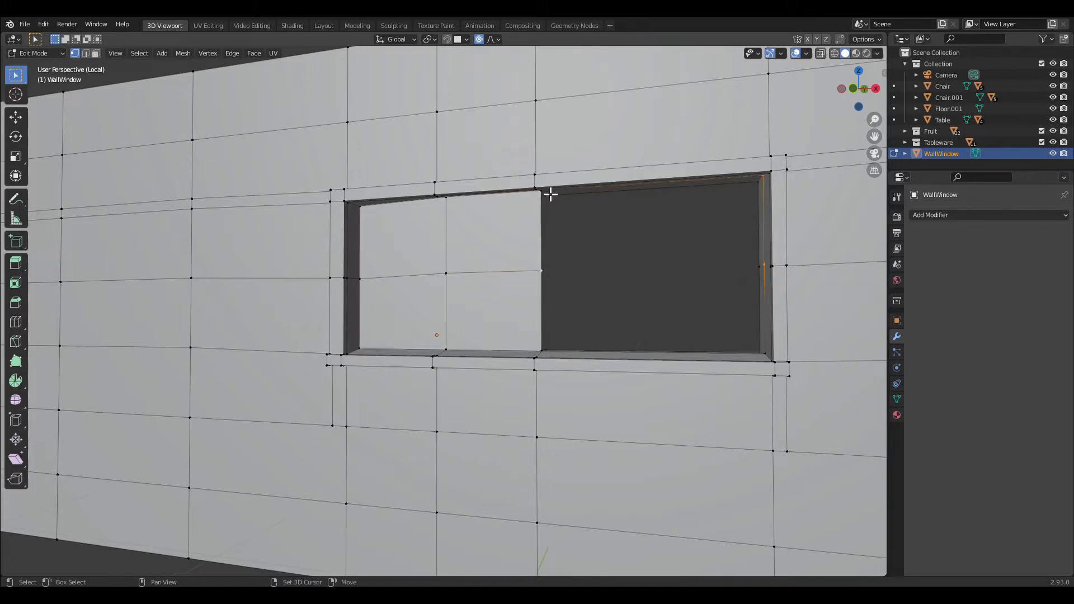
pyautogui.press('f')
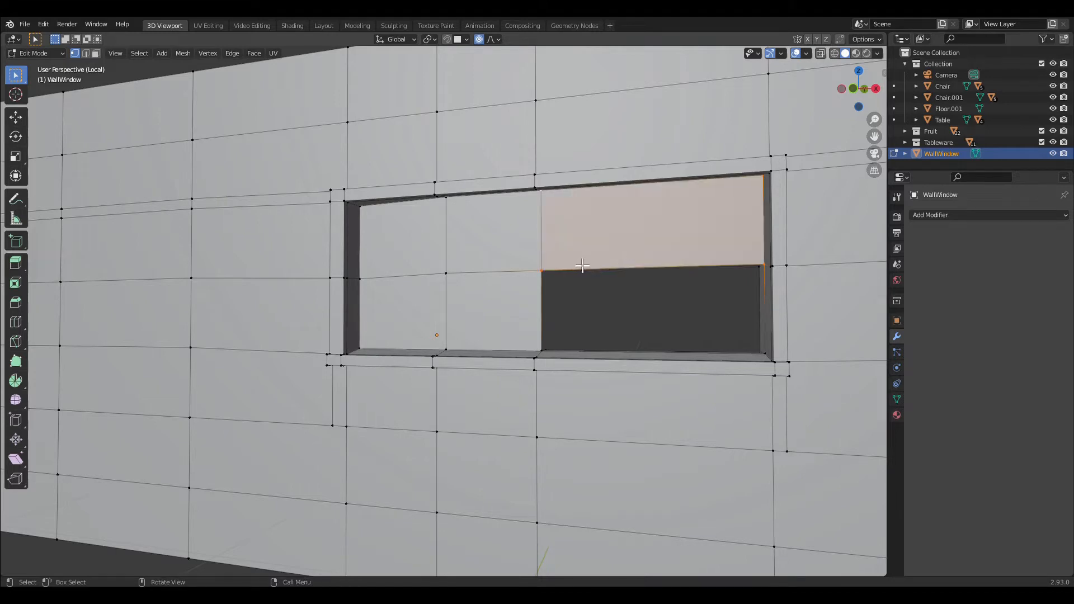
pyautogui.keyDown('shift'); pyautogui.click(770, 277); pyautogui.keyUp('shift')
pyautogui.keyDown('shift'); pyautogui.click(774, 358); pyautogui.keyUp('shift')
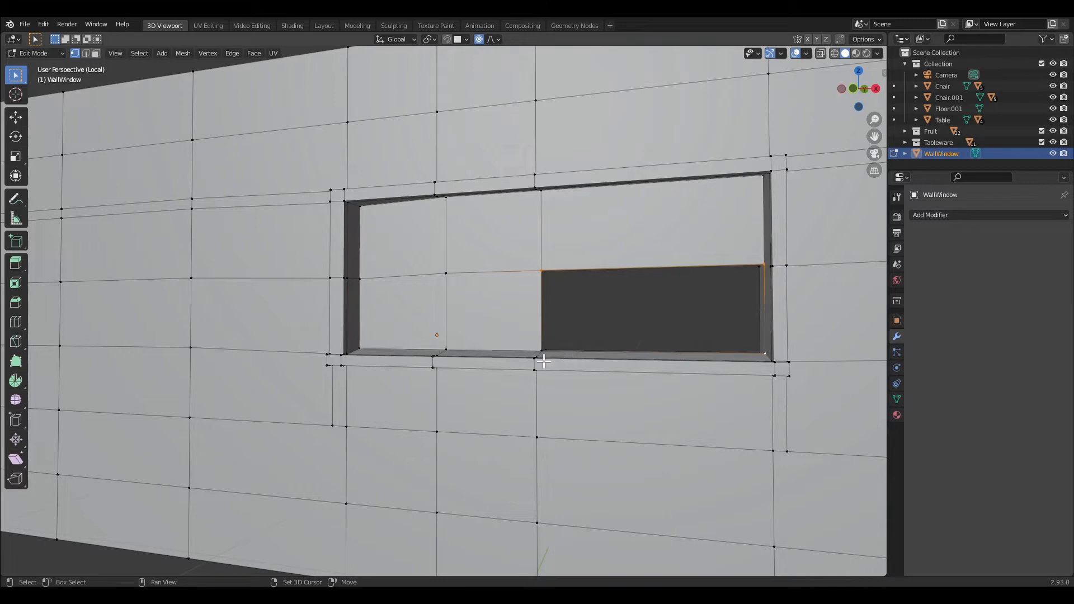
pyautogui.press('f')
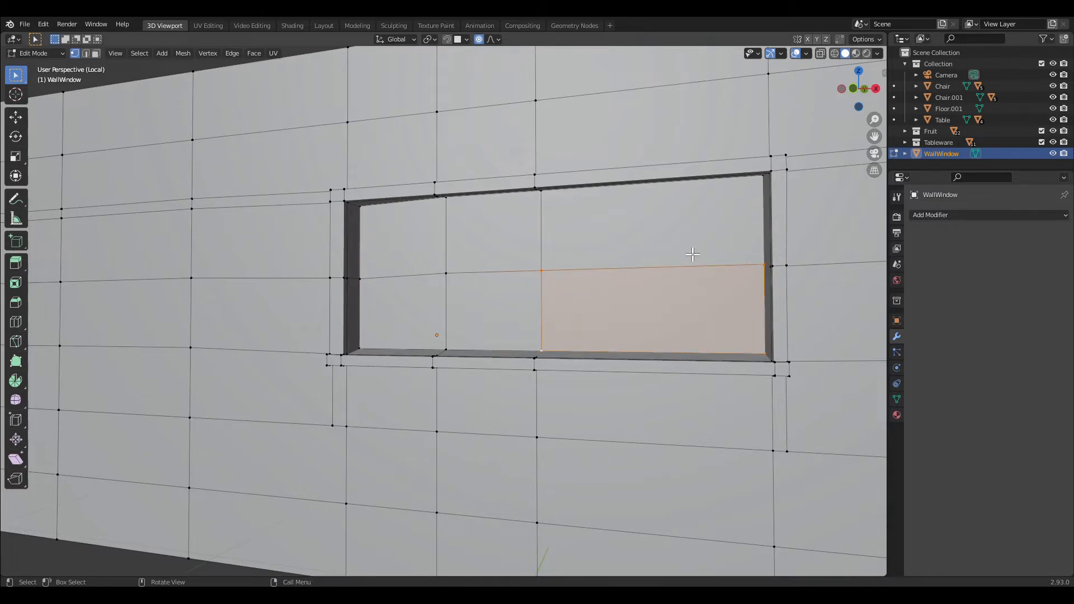
# - Switch to face selection and select all six pane faces filling the window opening
pyautogui.press('3')
pyautogui.click(690, 244)
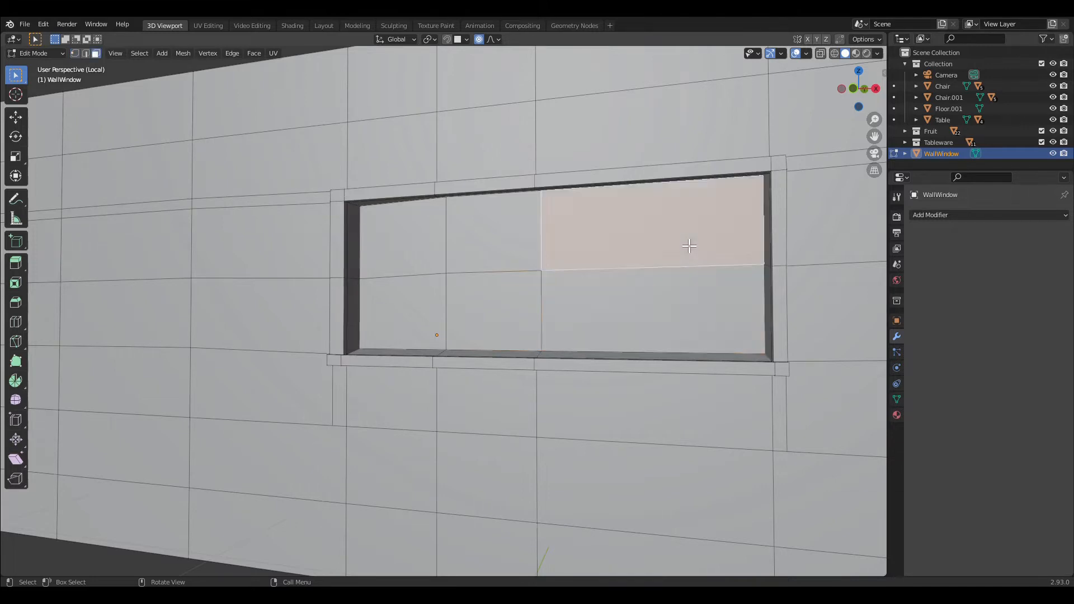
pyautogui.click(431, 240)
pyautogui.keyDown('shift'); pyautogui.click(431, 301); pyautogui.keyUp('shift')
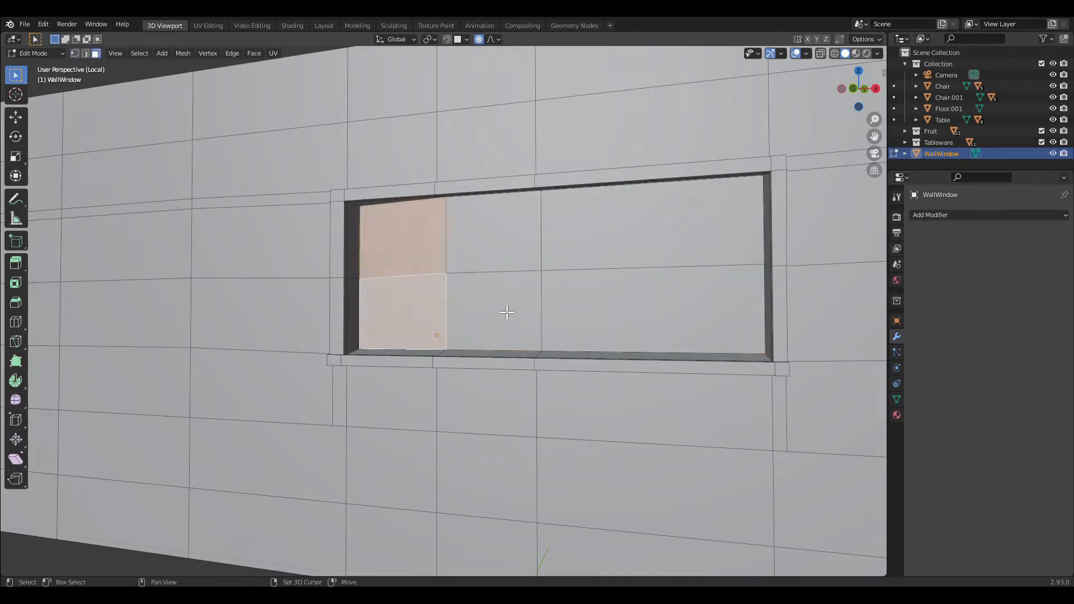
pyautogui.keyDown('shift'); pyautogui.click(505, 313); pyautogui.keyUp('shift')
pyautogui.keyDown('shift'); pyautogui.click(634, 227); pyautogui.keyUp('shift')
pyautogui.keyDown('shift'); pyautogui.click(645, 305); pyautogui.keyUp('shift')
pyautogui.moveTo(777, 337); pyautogui.dragTo(504, 312, button='middle')
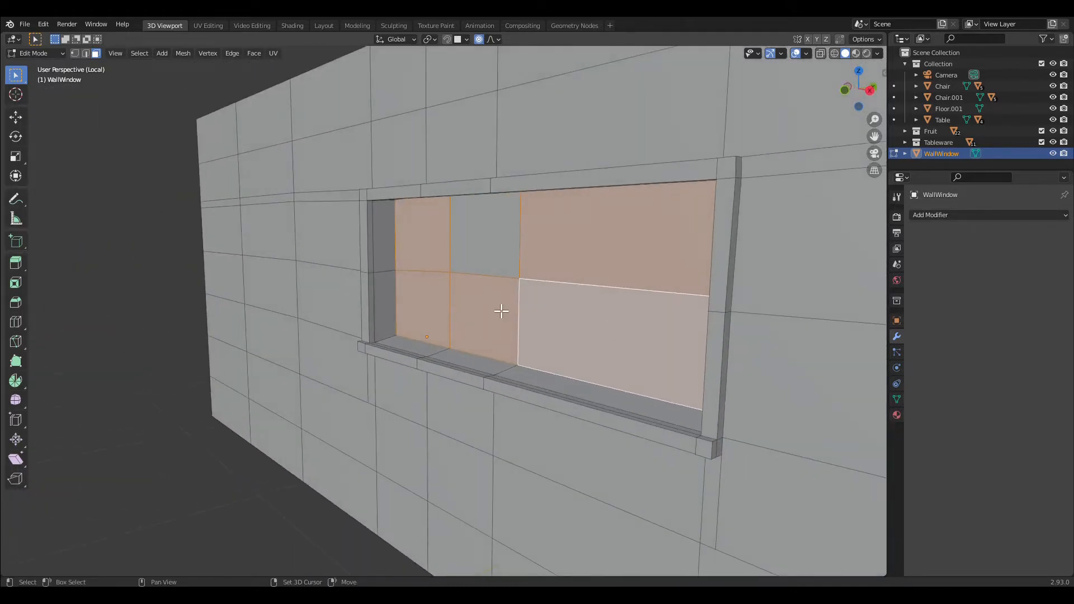
pyautogui.keyDown('shift'); pyautogui.click(480, 245); pyautogui.keyUp('shift')
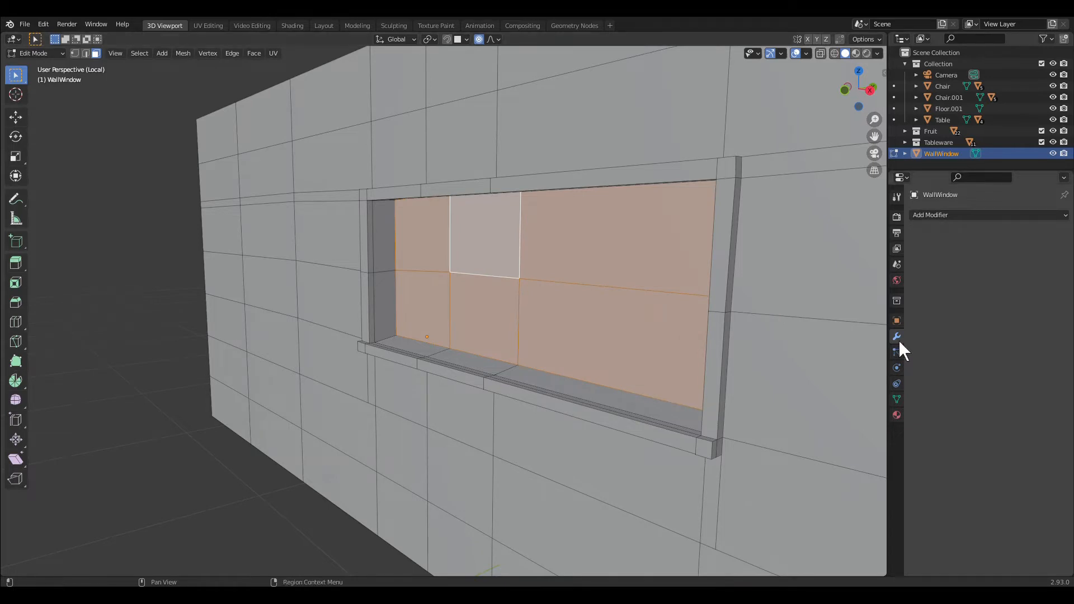
# - Add a Solidify modifier to the window wall and turn on the Face Orientation overlay to check its normals
pyautogui.click(939, 216)
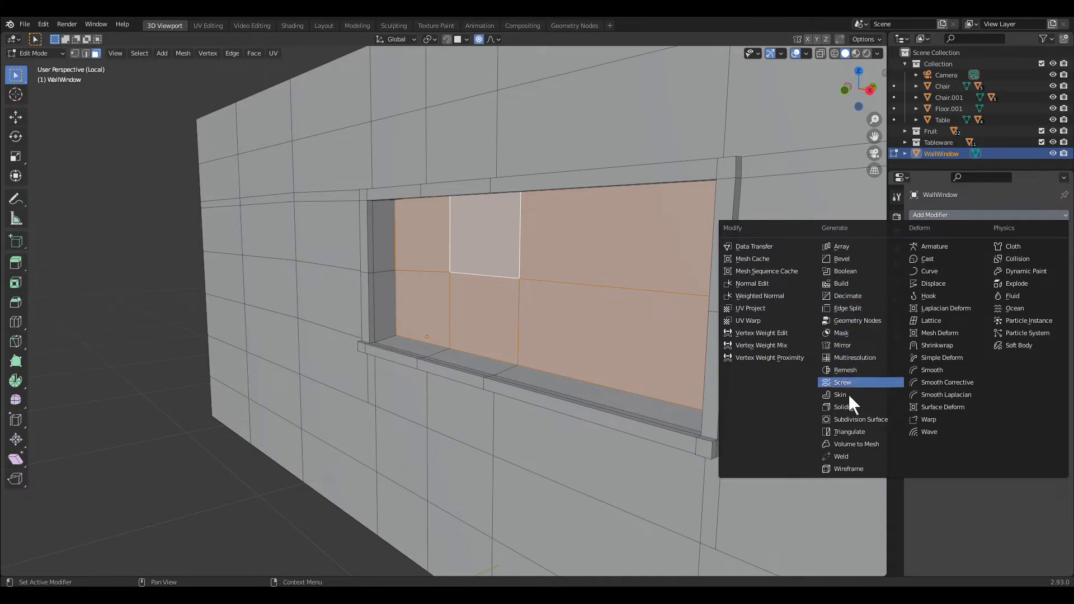
pyautogui.click(849, 409)
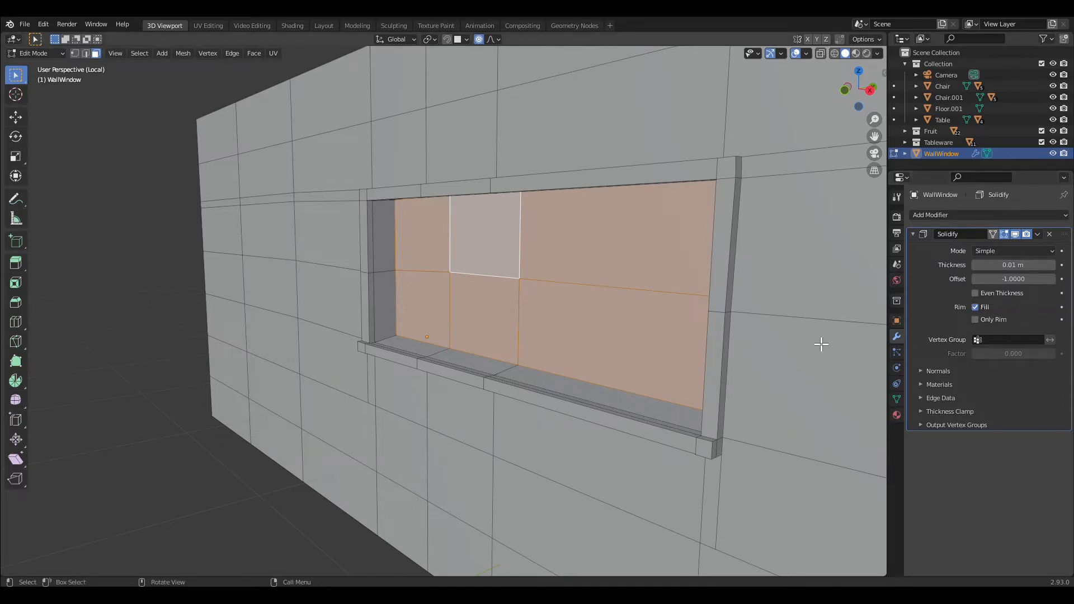
pyautogui.click(797, 358)
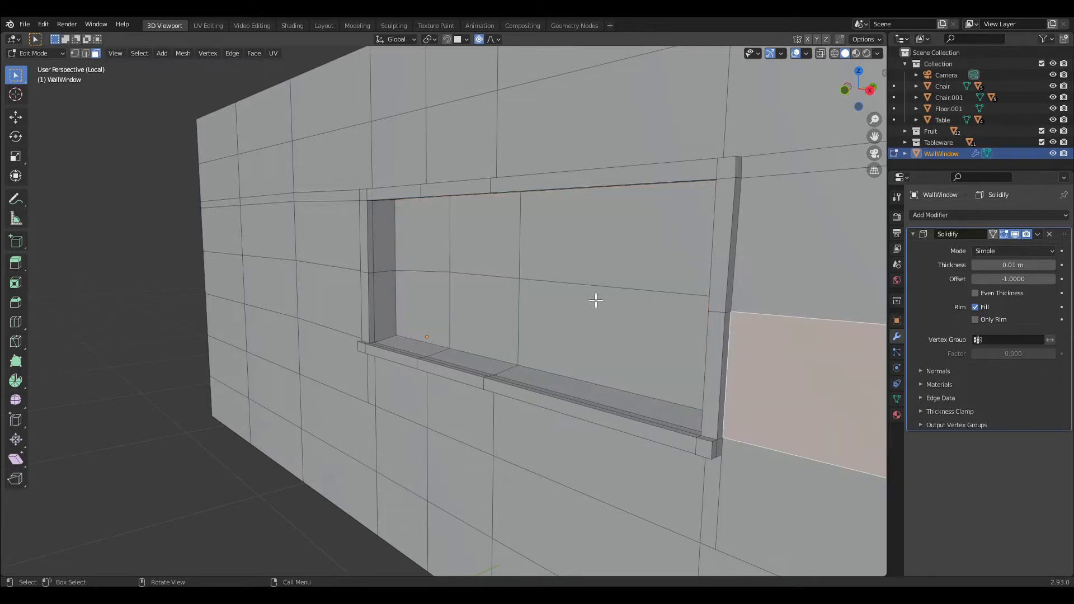
pyautogui.click(807, 54)
pyautogui.click(739, 269)
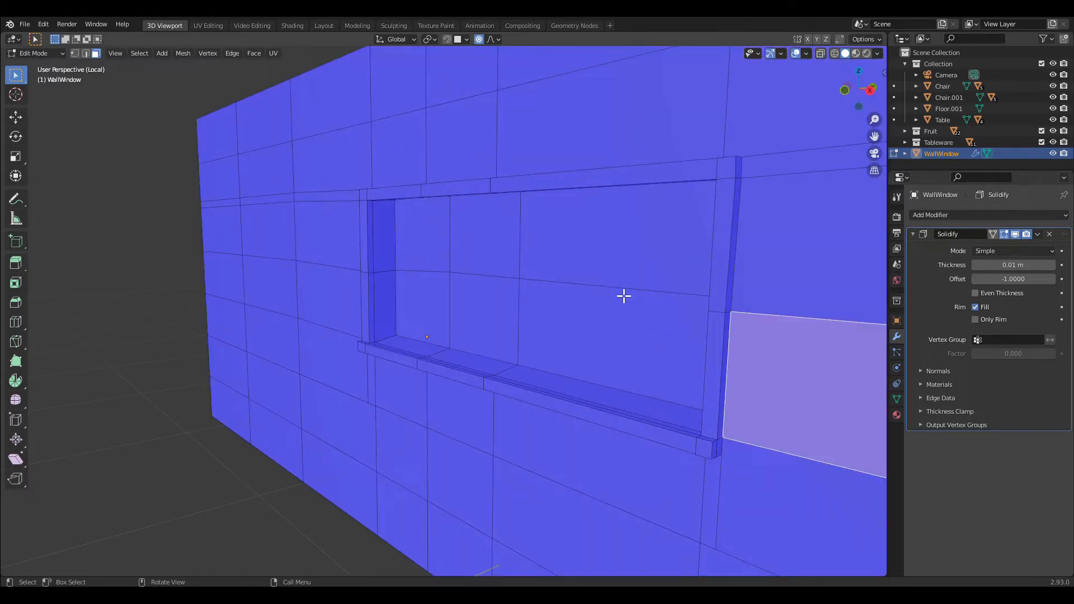
# - Flip the normals of the widest column's upper pane and flip them back to their original direction
pyautogui.click(610, 257)
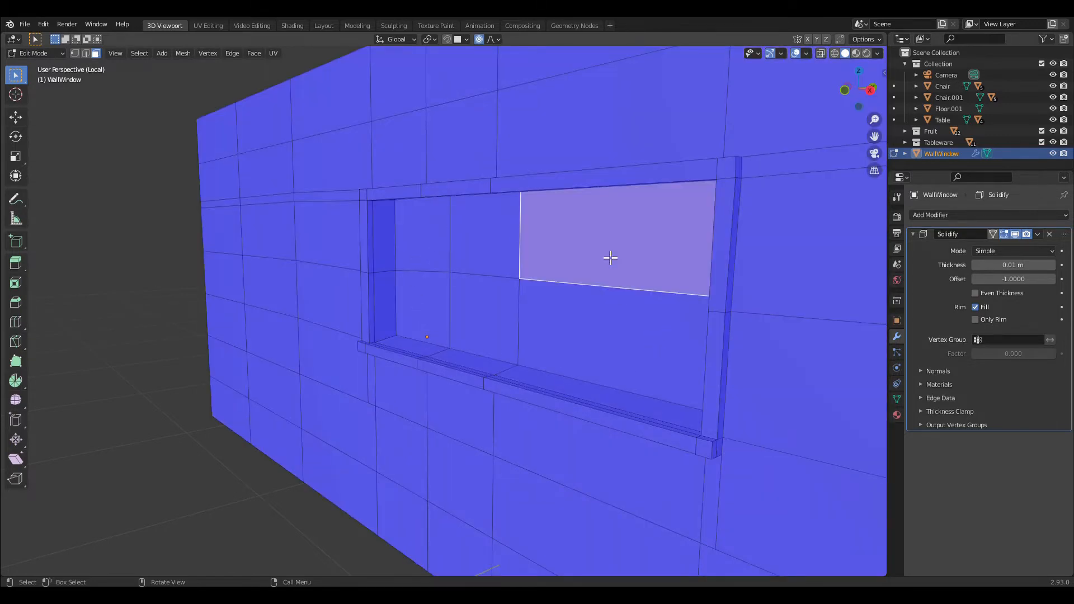
pyautogui.click(183, 53)
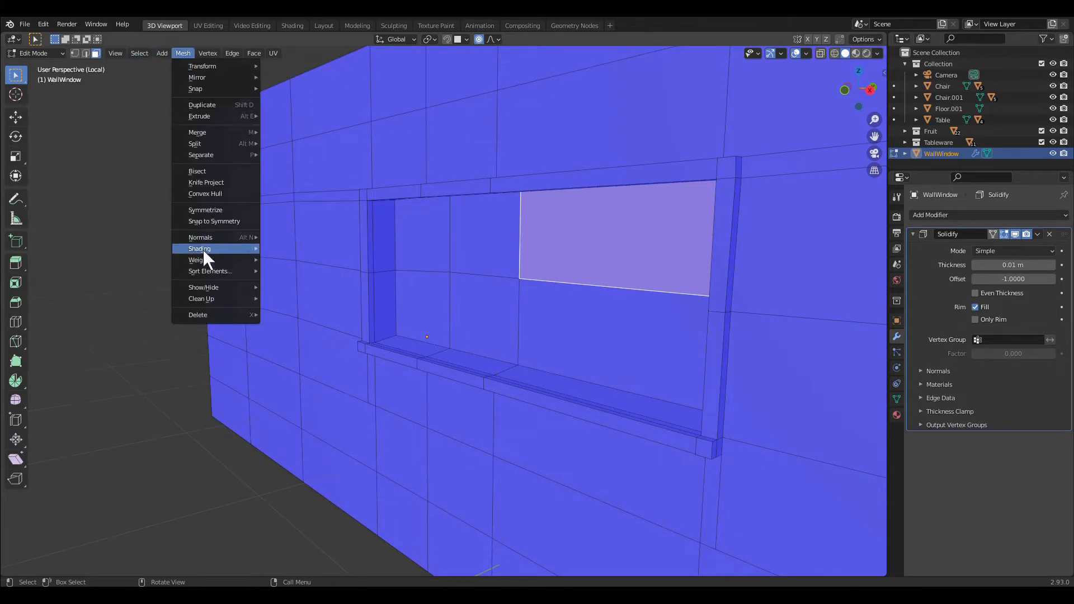
pyautogui.moveTo(214, 239)
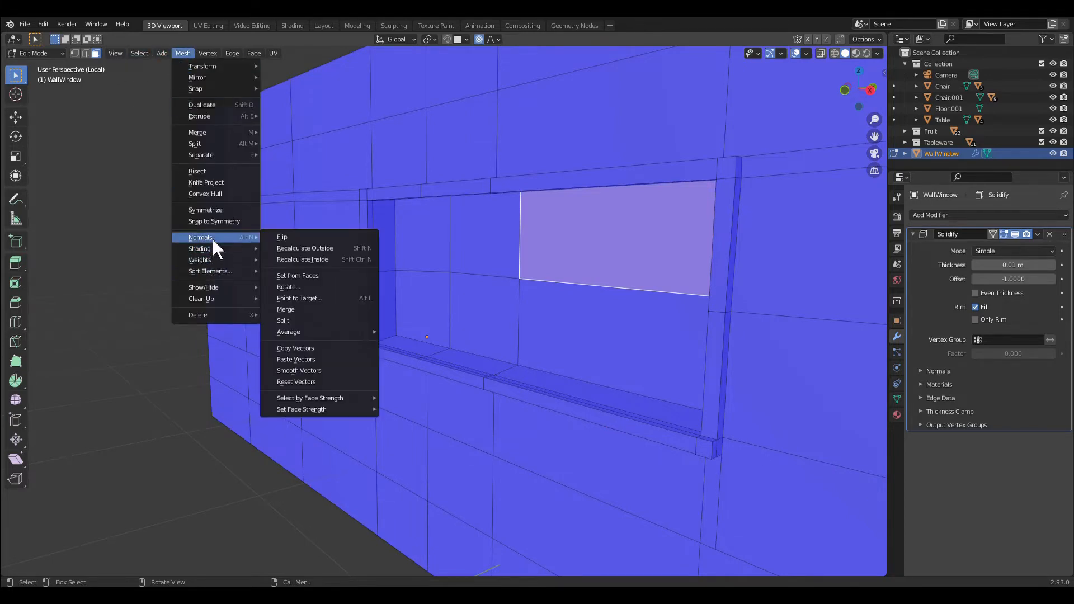
pyautogui.click(283, 239)
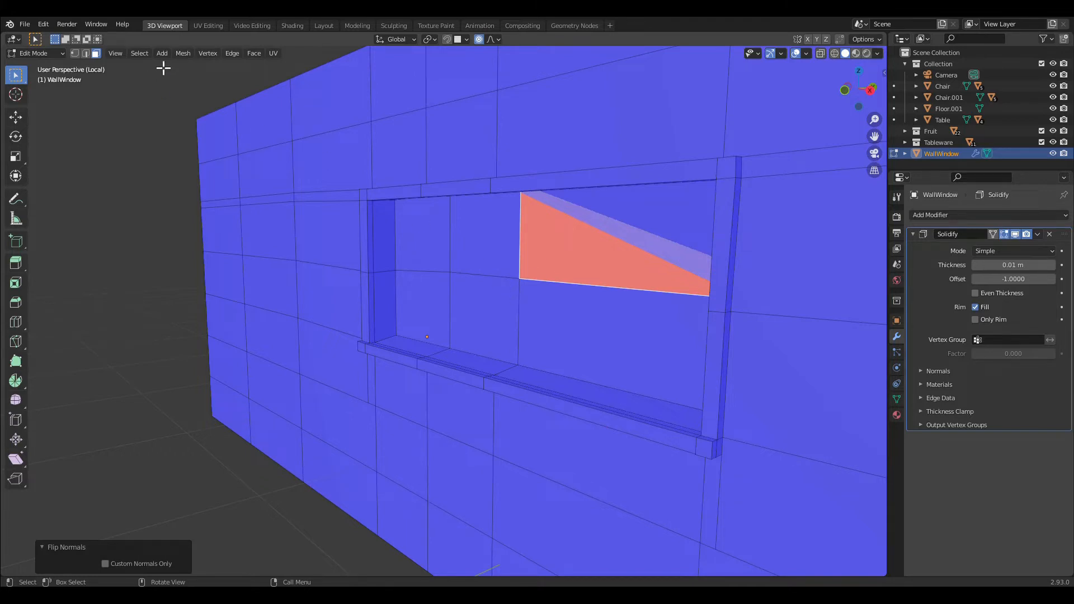
pyautogui.click(184, 56)
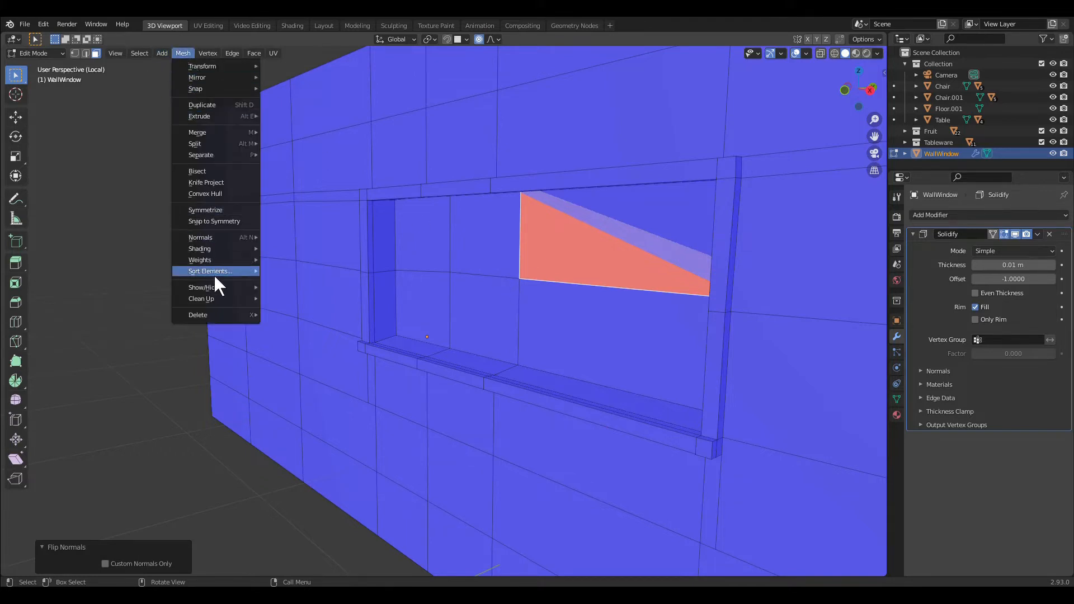
pyautogui.moveTo(218, 247)
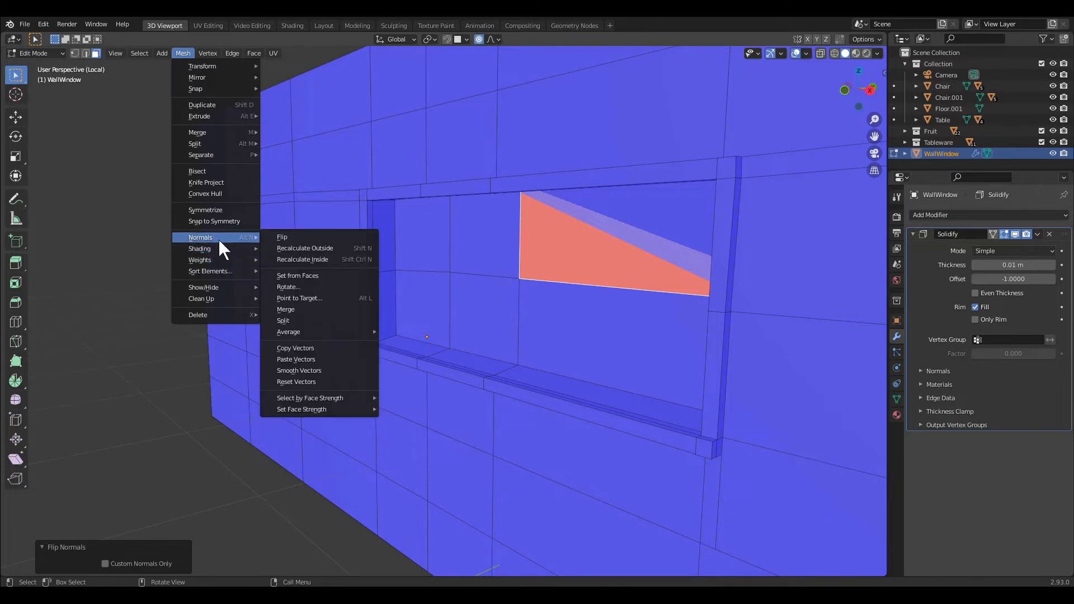
pyautogui.click(297, 238)
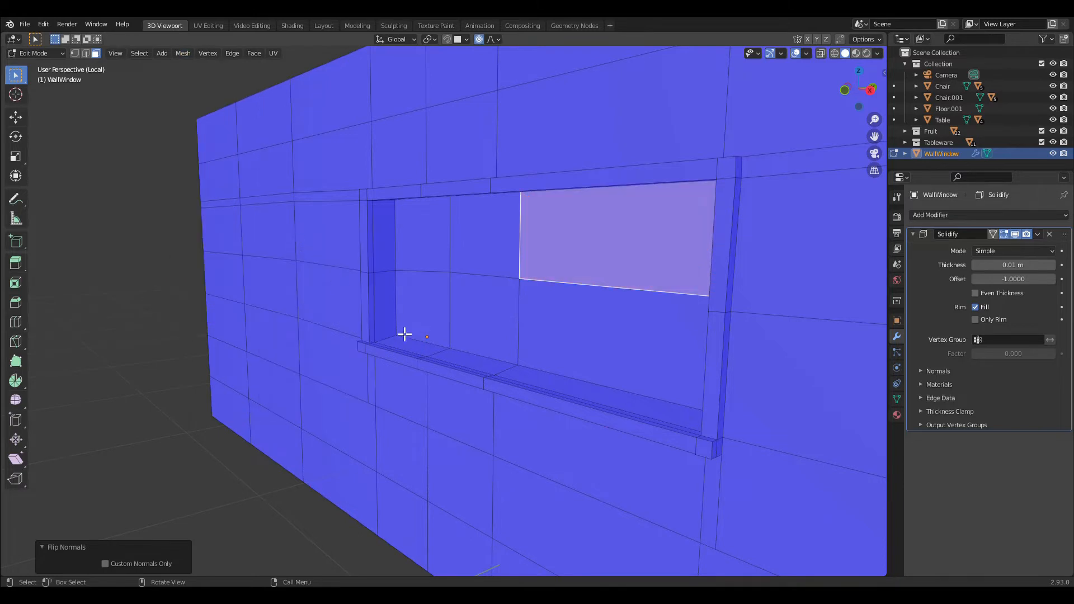
pyautogui.click(795, 294)
pyautogui.scroll(-1, 703, 355)
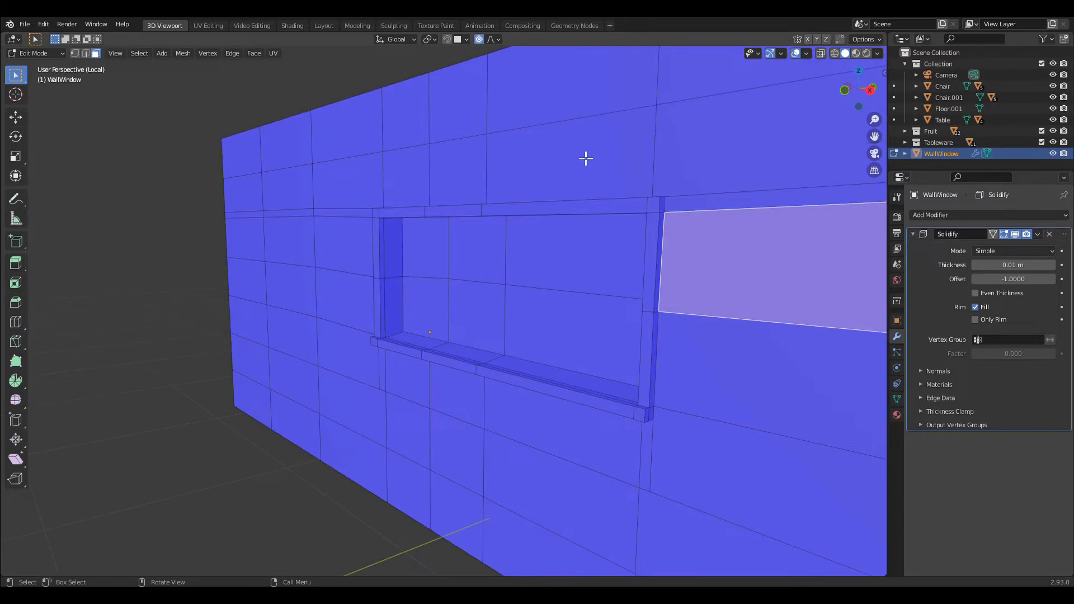
# - In the Shading workspace, add a third material slot to the window wall and create a new material named WindowGlass in it
pyautogui.click(300, 24)
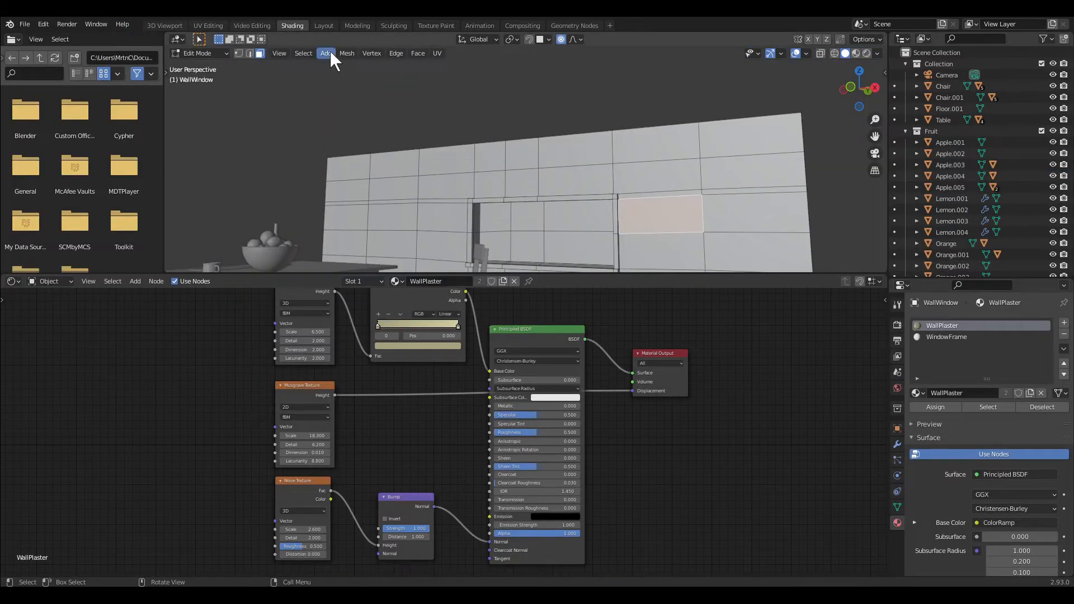
pyautogui.click(1065, 324)
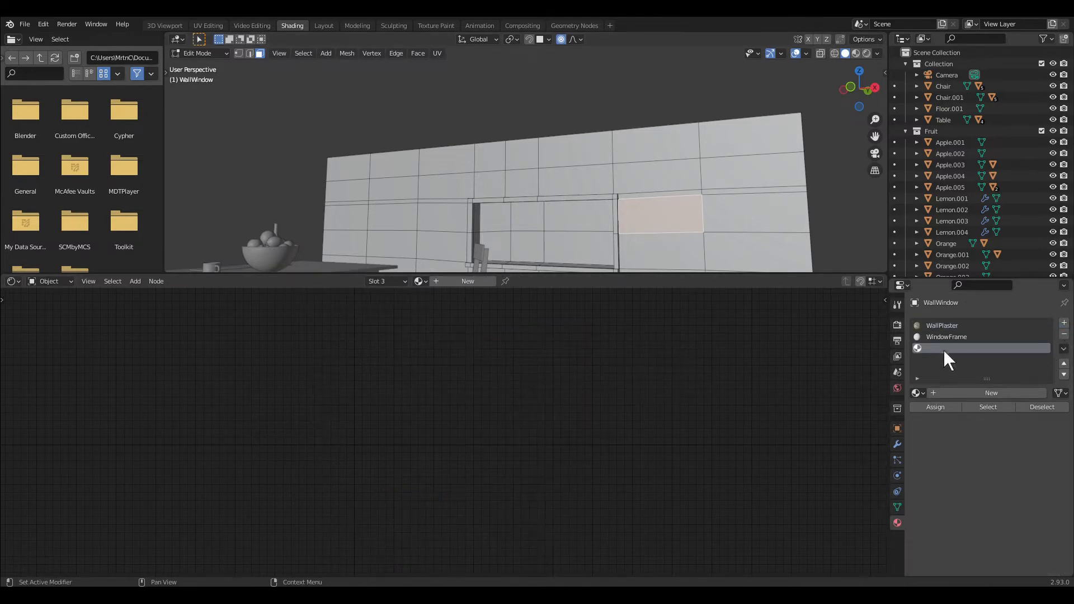
pyautogui.click(985, 394)
pyautogui.moveTo(995, 407); pyautogui.dragTo(907, 407)
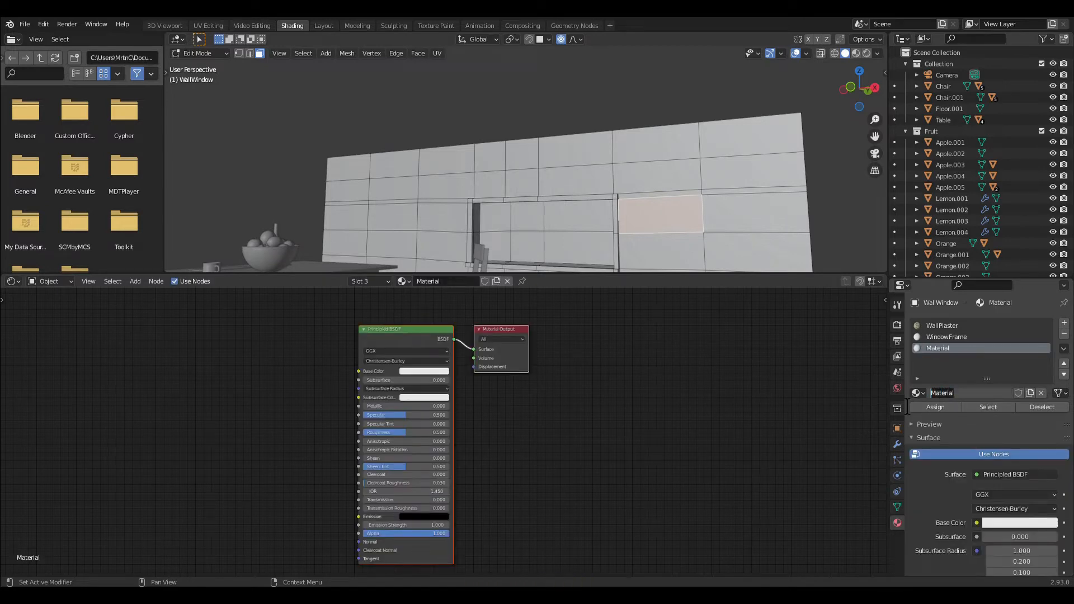
pyautogui.write('WindowGlass')
pyautogui.press('Return')
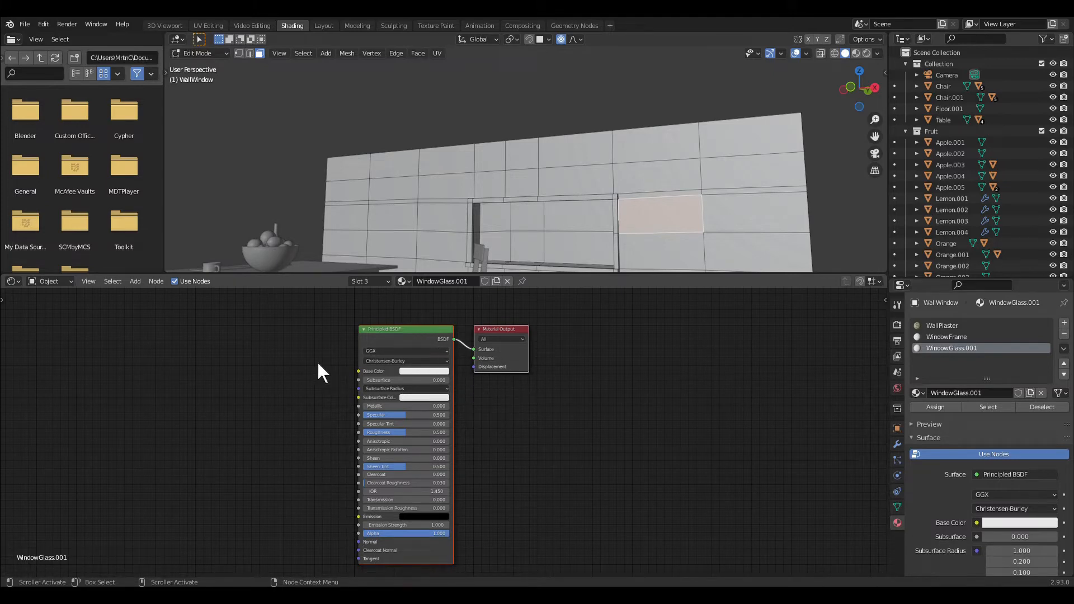
# - Replace the material's Principled BSDF with a Glass BSDF node connected to the Surface input of the Material Output
pyautogui.click(136, 281)
pyautogui.moveTo(155, 331)
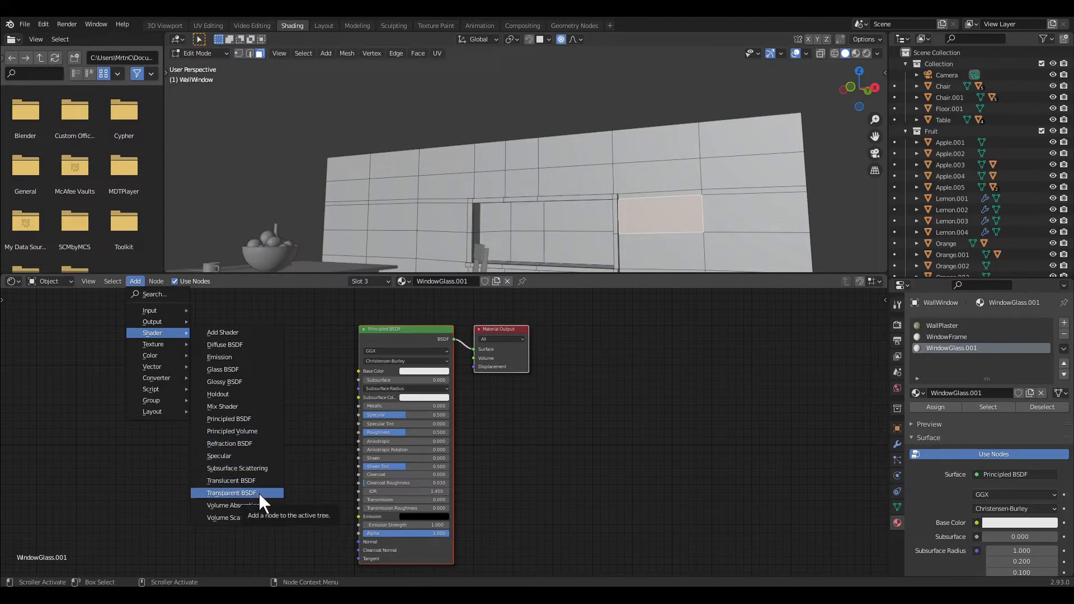
pyautogui.click(232, 368)
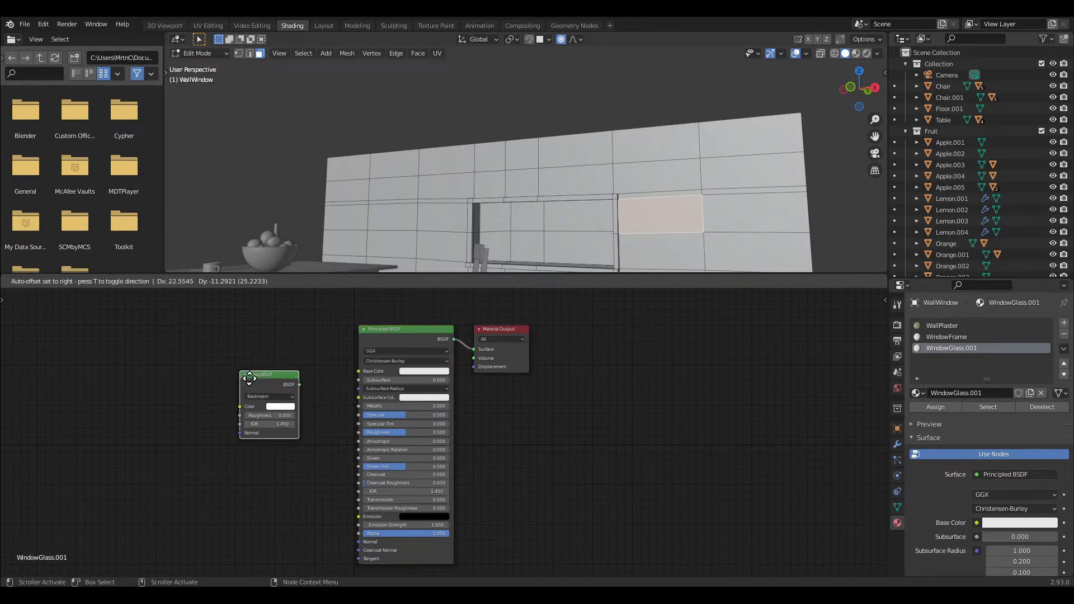
pyautogui.click(395, 339)
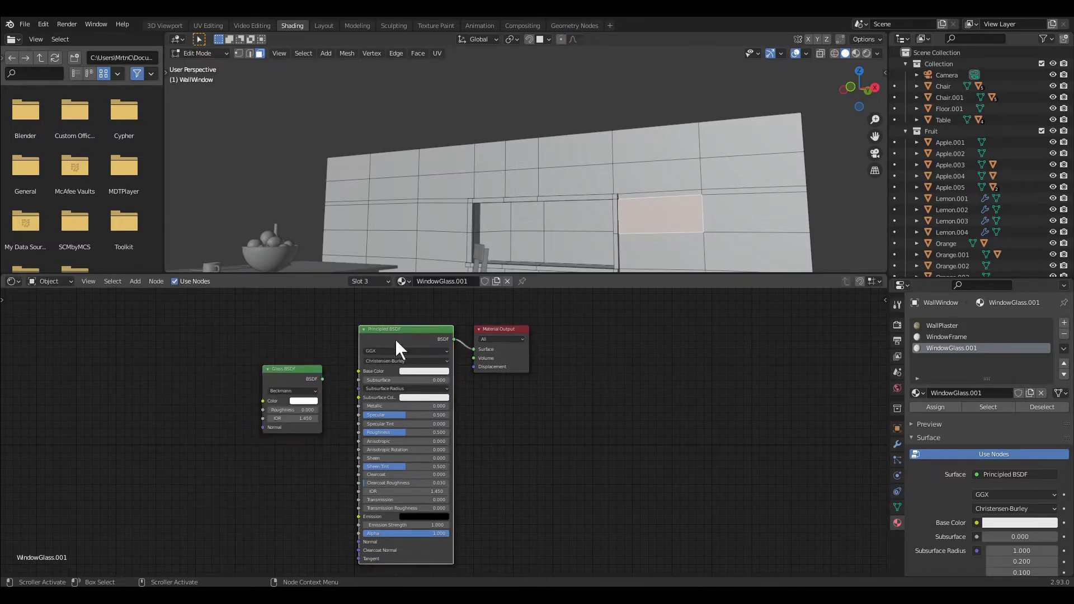
pyautogui.press('x')
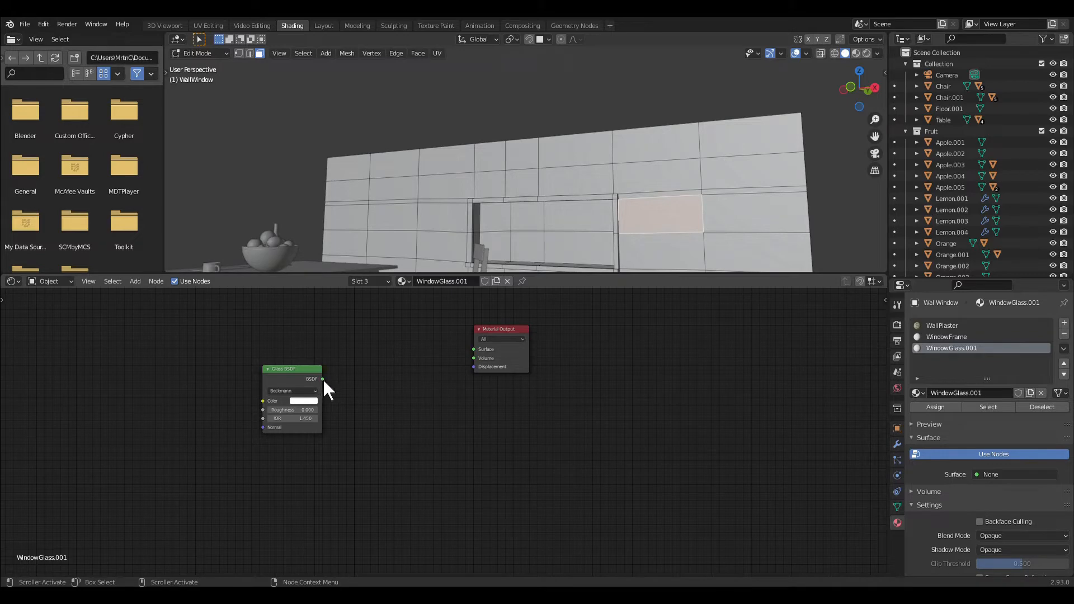
pyautogui.moveTo(323, 379); pyautogui.dragTo(480, 361)
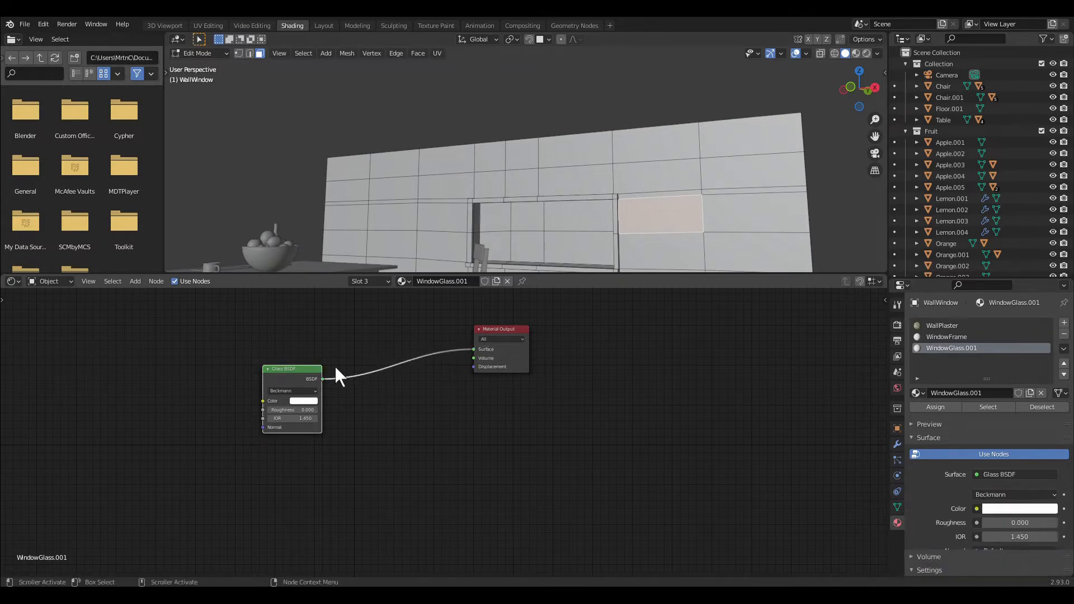
pyautogui.moveTo(301, 375); pyautogui.dragTo(405, 376)
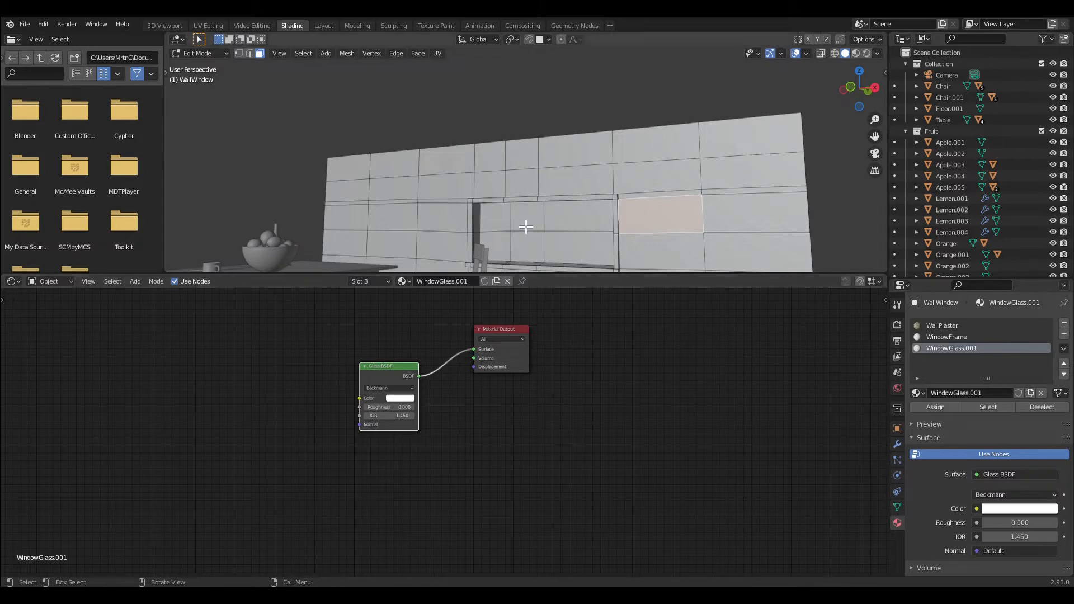
# - Select all six pane faces in the window opening and assign the WindowGlass.001 material to them
pyautogui.click(502, 231)
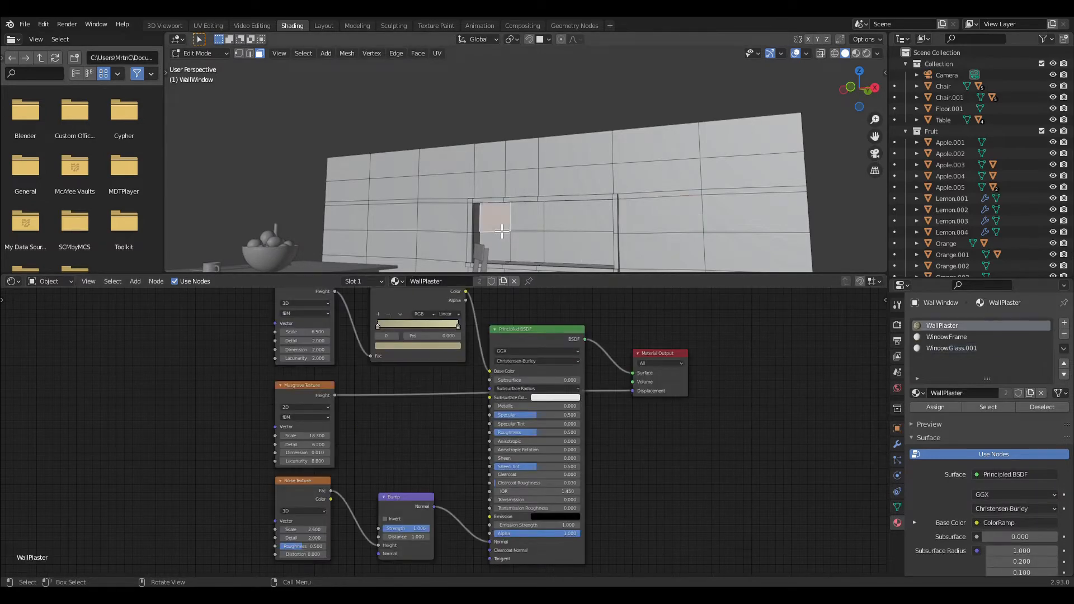
pyautogui.keyDown('shift'); pyautogui.click(533, 229); pyautogui.keyUp('shift')
pyautogui.keyDown('shift'); pyautogui.click(595, 227); pyautogui.keyUp('shift')
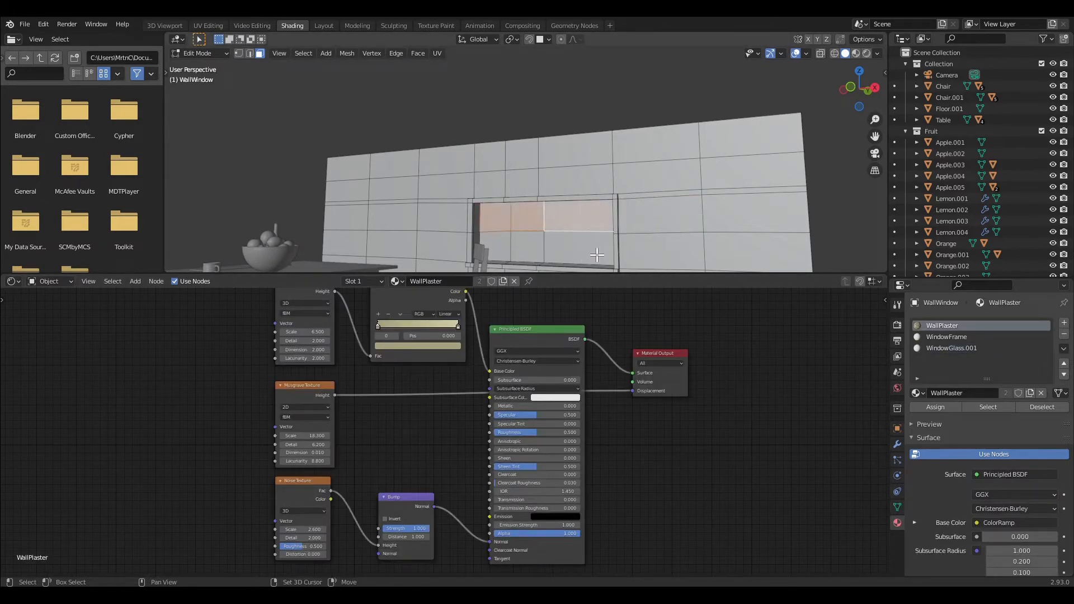
pyautogui.keyDown('shift'); pyautogui.click(597, 255); pyautogui.keyUp('shift')
pyautogui.keyDown('shift'); pyautogui.click(526, 250); pyautogui.keyUp('shift')
pyautogui.keyDown('shift'); pyautogui.click(495, 249); pyautogui.keyUp('shift')
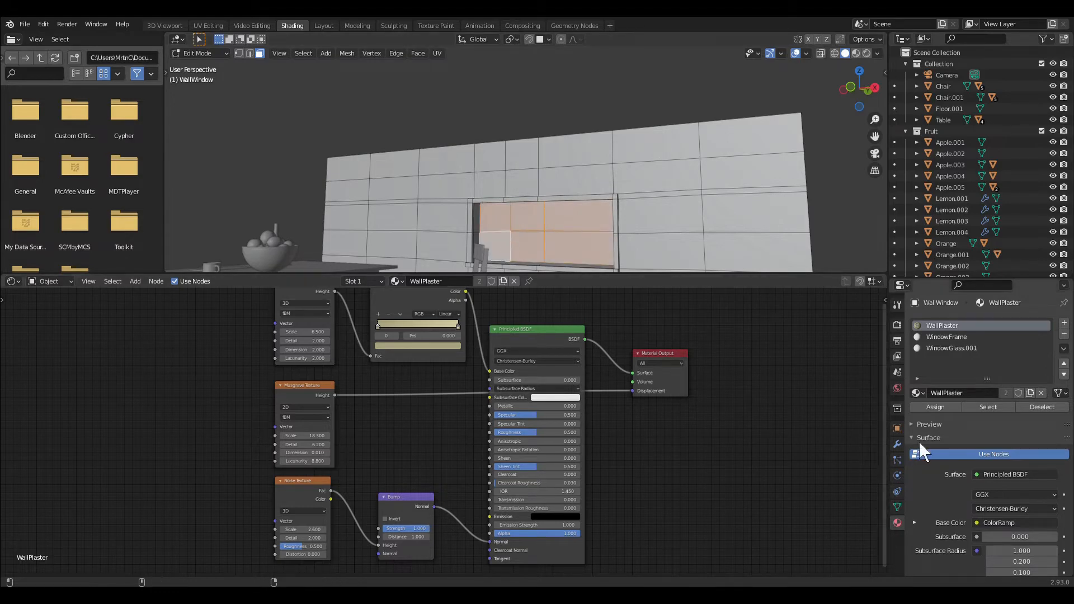
pyautogui.click(968, 349)
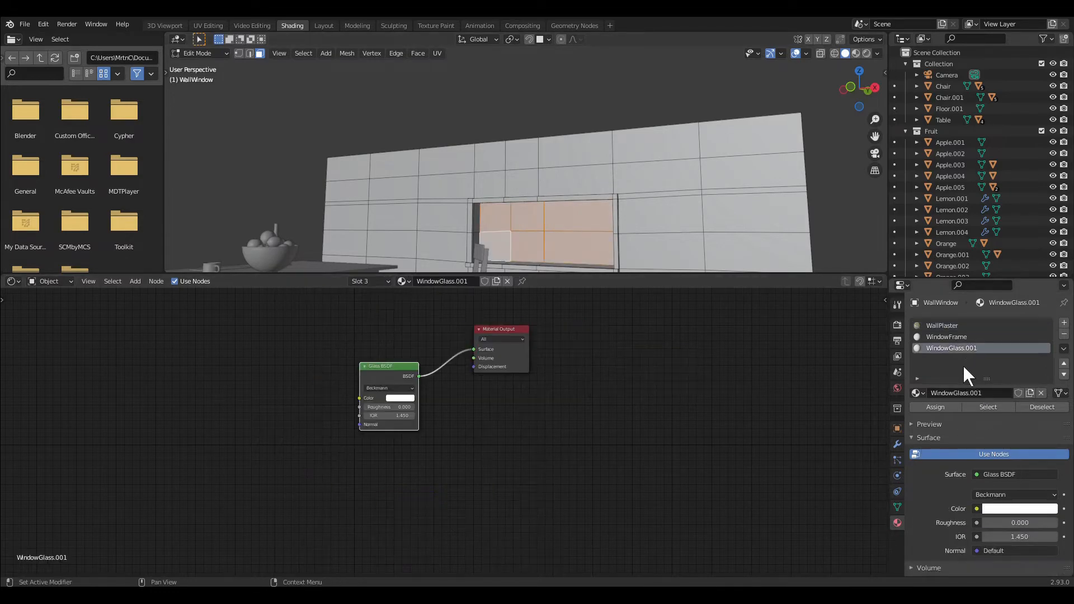
pyautogui.click(924, 407)
# - Return to the 3D Viewport workspace, show the wall in rendered shading and turn off the Face Orientation overlay
pyautogui.click(159, 26)
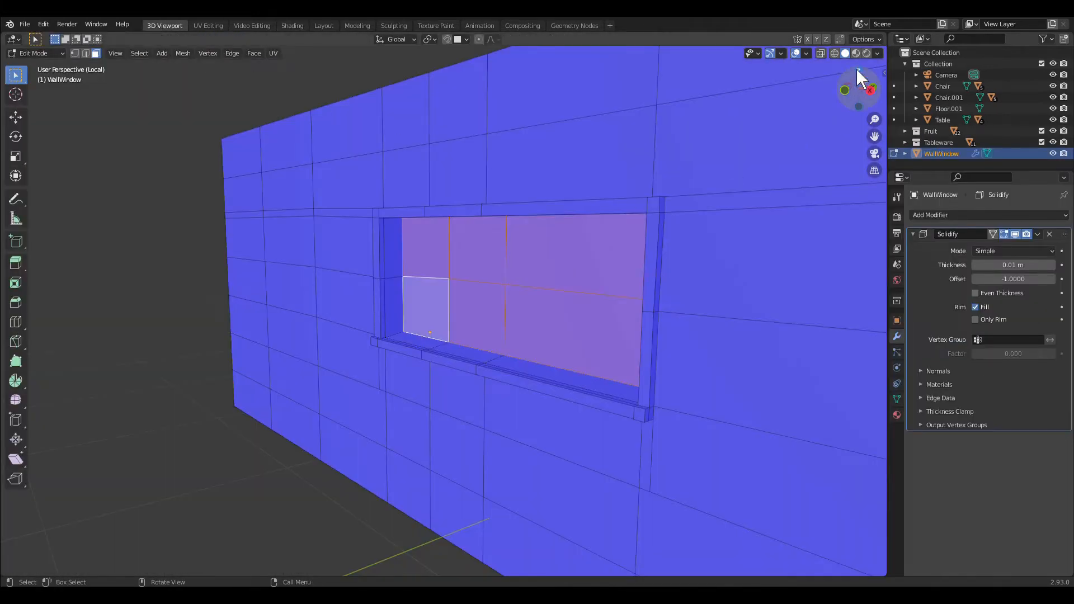
pyautogui.click(868, 55)
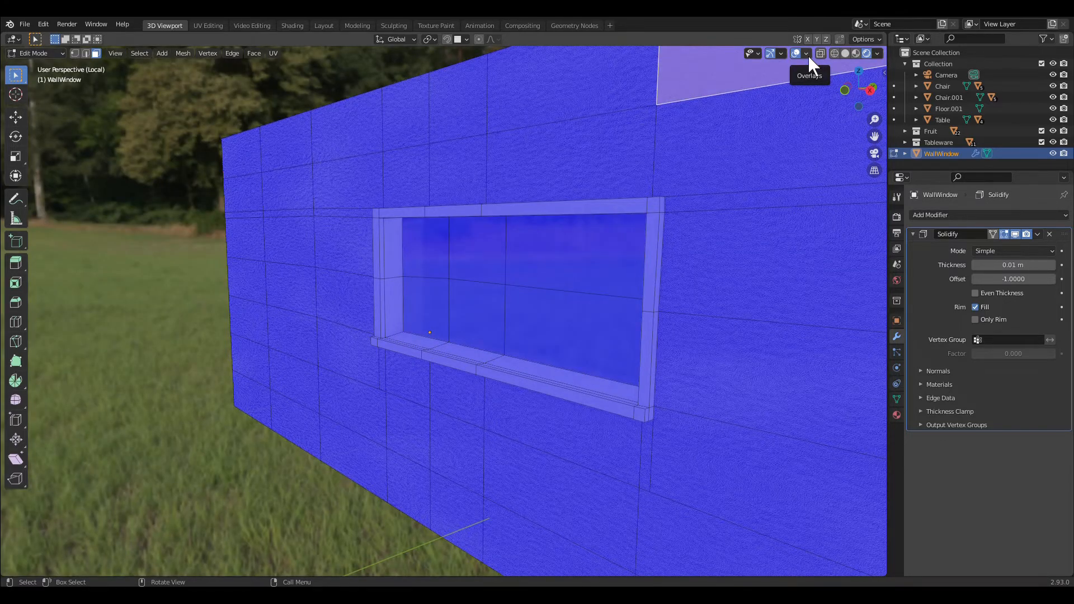
pyautogui.click(807, 54)
pyautogui.click(737, 269)
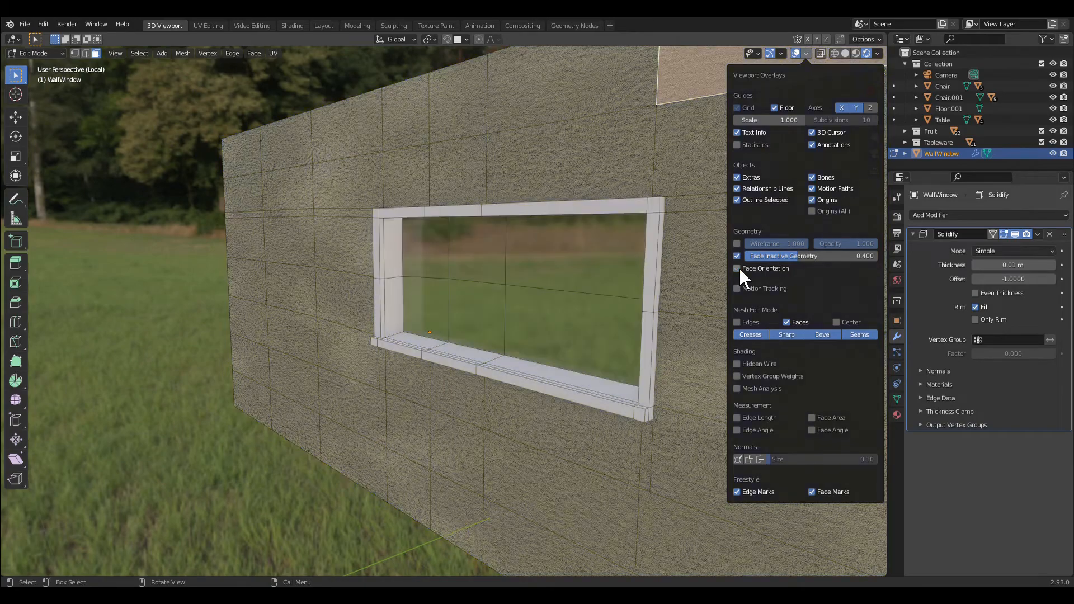
pyautogui.click(711, 463)
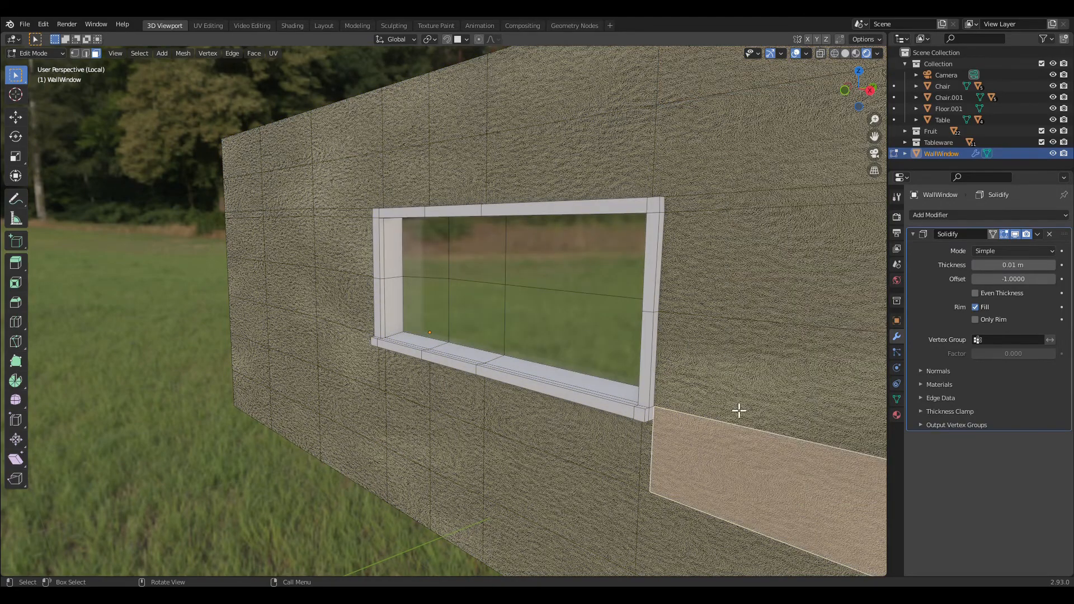
pyautogui.moveTo(742, 407)
pyautogui.mouseDown(button='middle')
pyautogui.moveTo(767, 386)
pyautogui.moveTo(794, 405)
pyautogui.moveTo(767, 412)
pyautogui.moveTo(748, 405)
pyautogui.moveTo(753, 398)
pyautogui.mouseUp(button='middle')
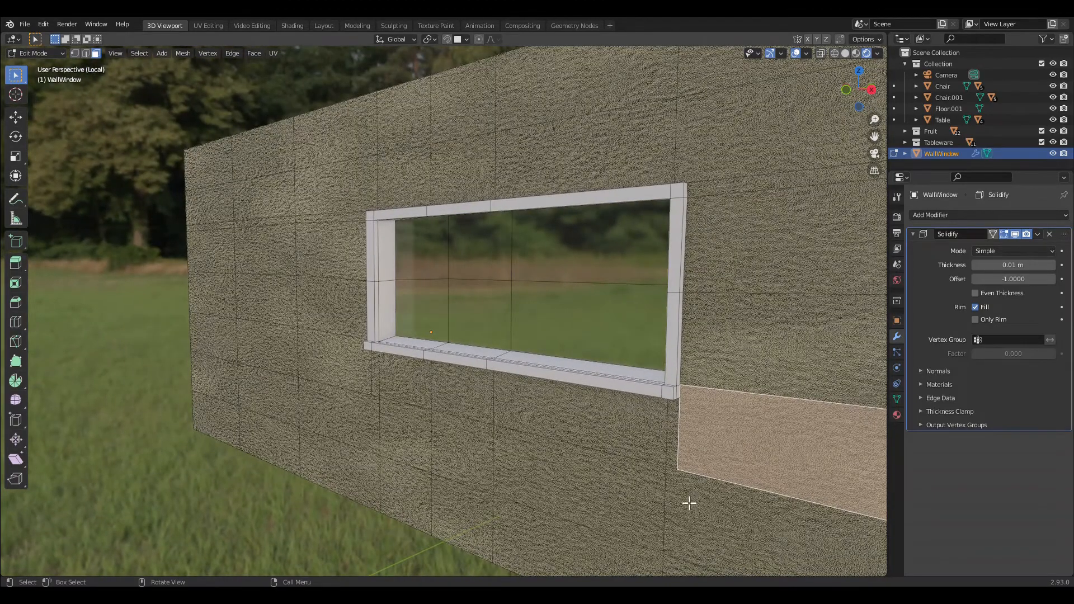
# - Leave local view to bring back the whole dining scene and change the render engine to Cycles
pyautogui.press('KP_Divide')
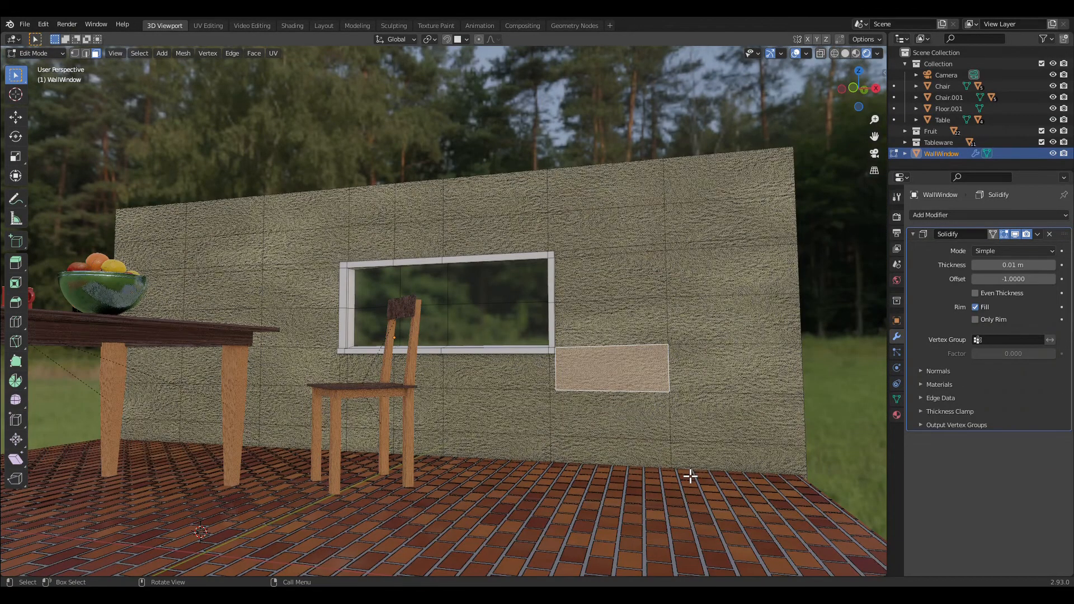
pyautogui.moveTo(690, 476)
pyautogui.mouseDown(button='middle')
pyautogui.moveTo(665, 492)
pyautogui.moveTo(665, 471)
pyautogui.moveTo(673, 486)
pyautogui.mouseUp(button='middle')
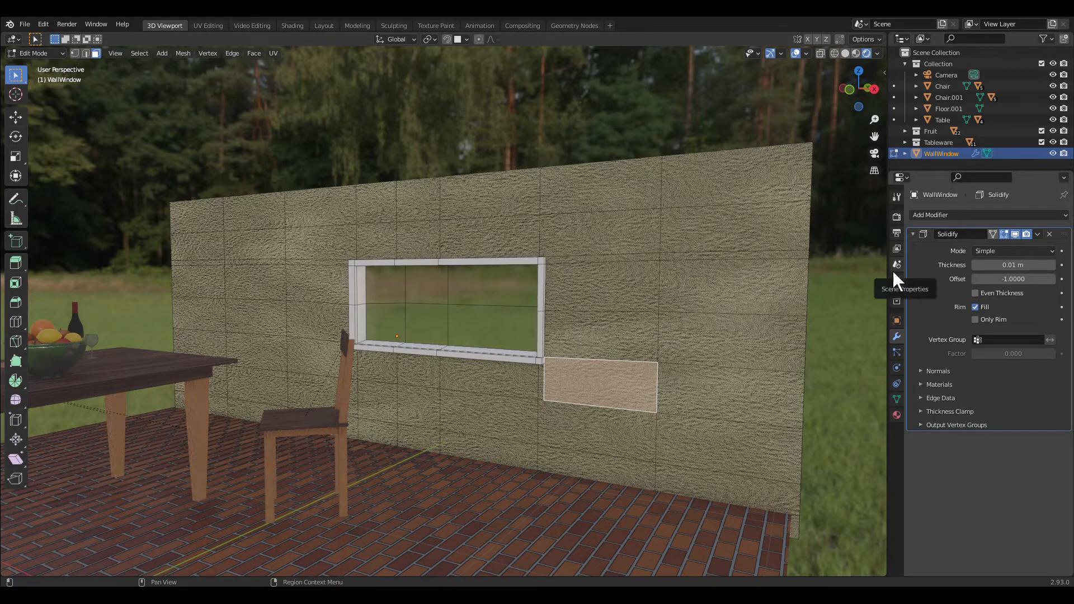
pyautogui.click(898, 219)
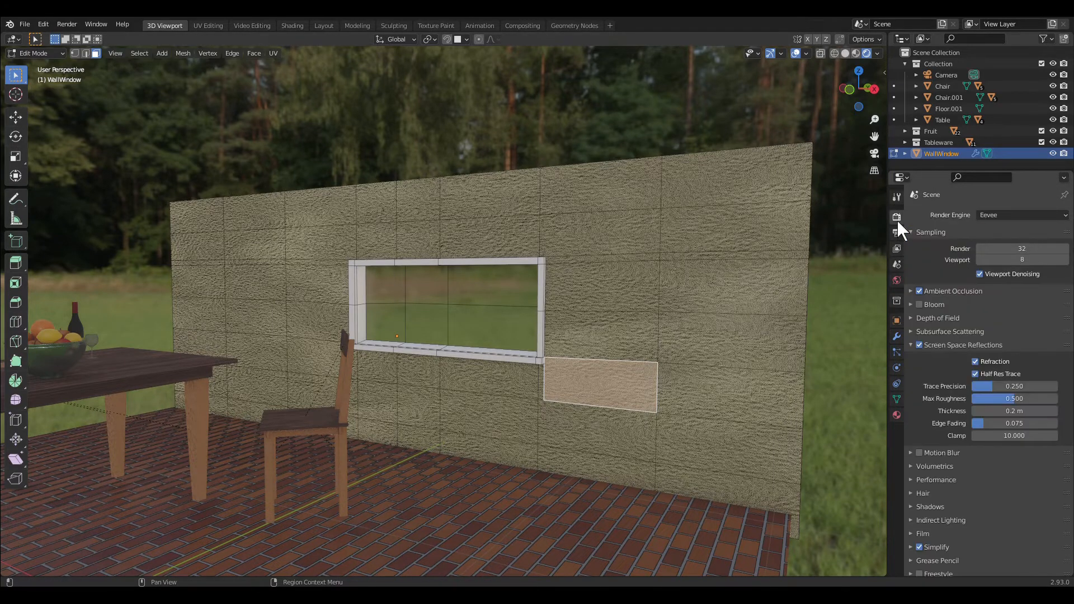
pyautogui.click(989, 216)
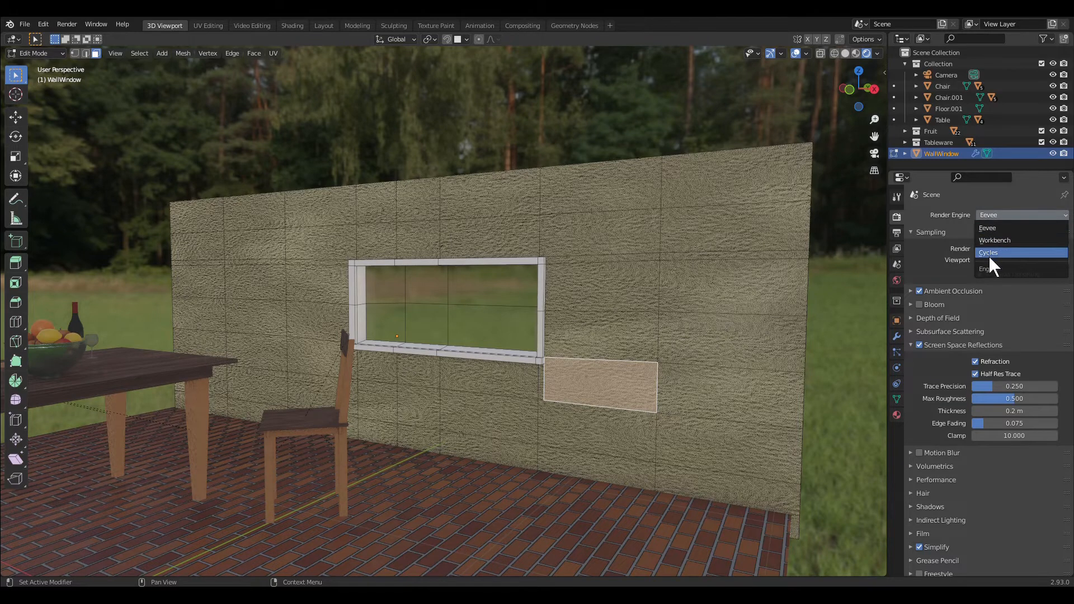
pyautogui.click(988, 255)
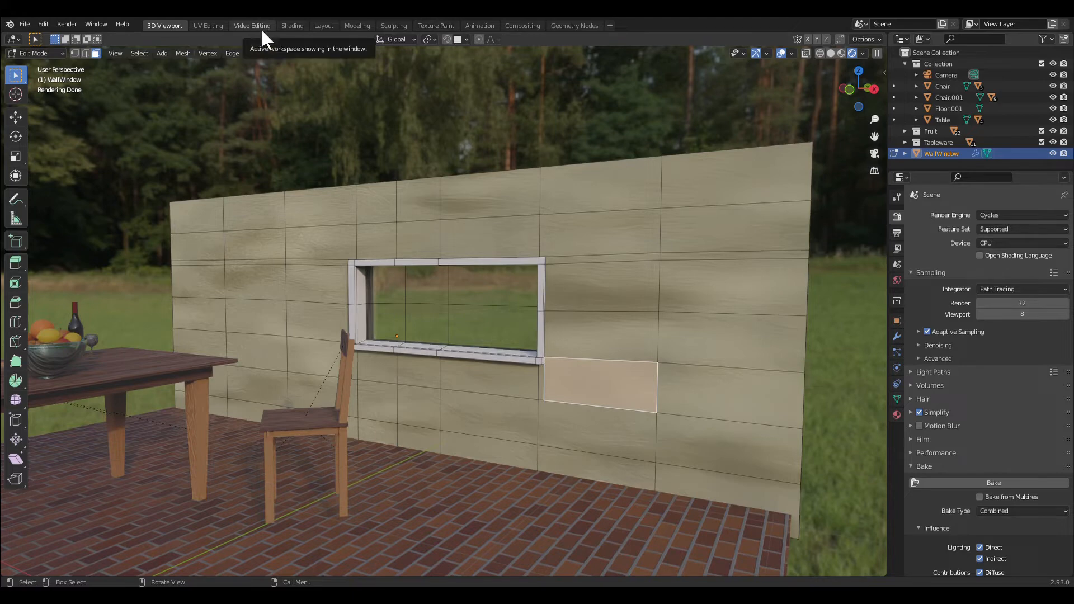
# - Add a Light Path node to the WindowGlass.001 material in the Shading workspace, placing it to the left of the Glass BSDF node
pyautogui.click(292, 26)
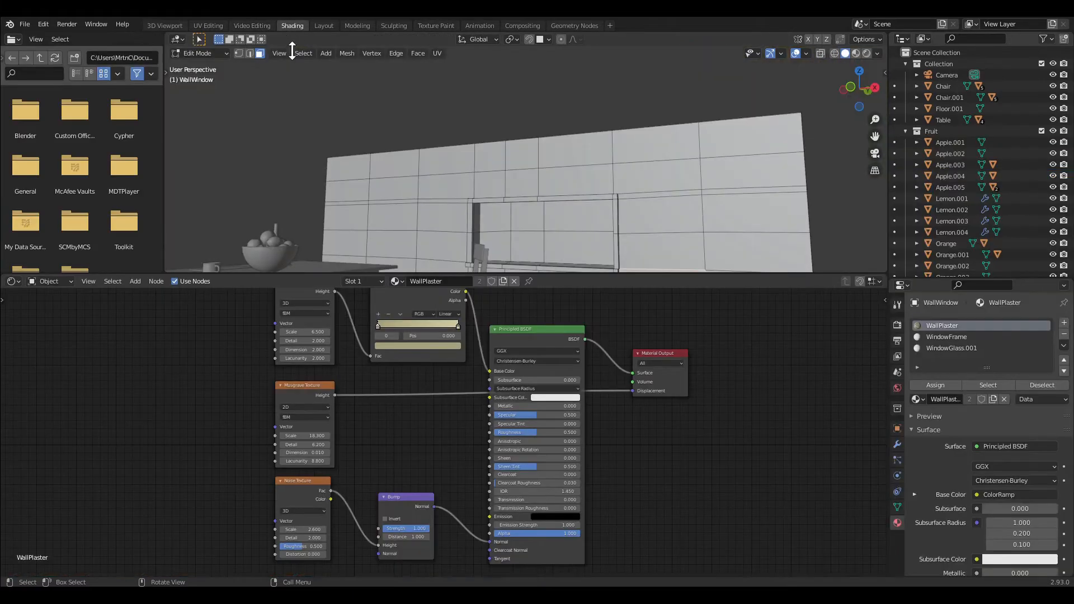
pyautogui.click(136, 281)
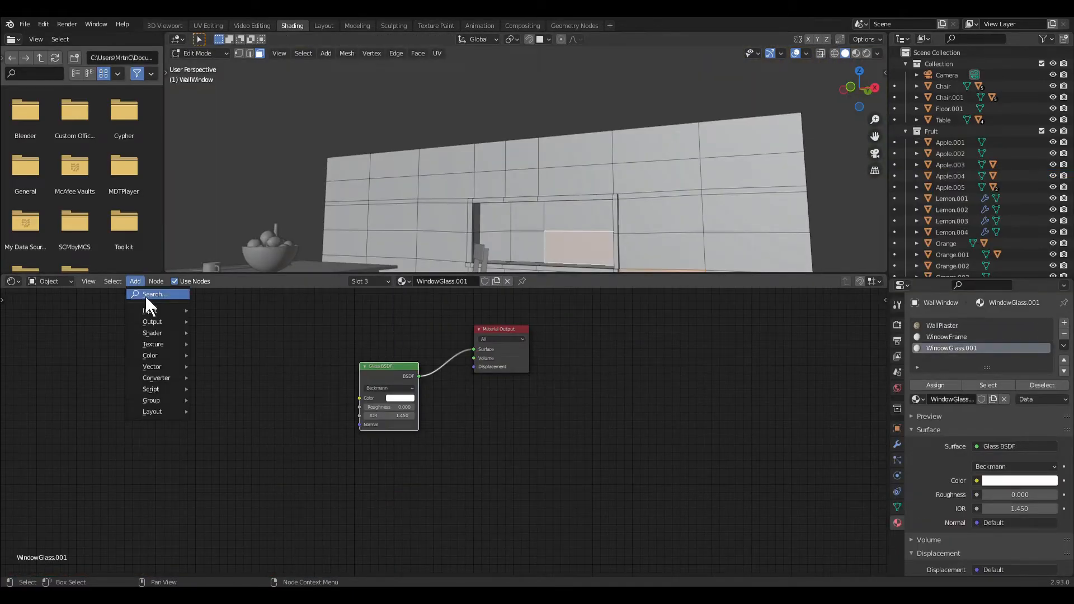
pyautogui.click(147, 295)
pyautogui.write('light')
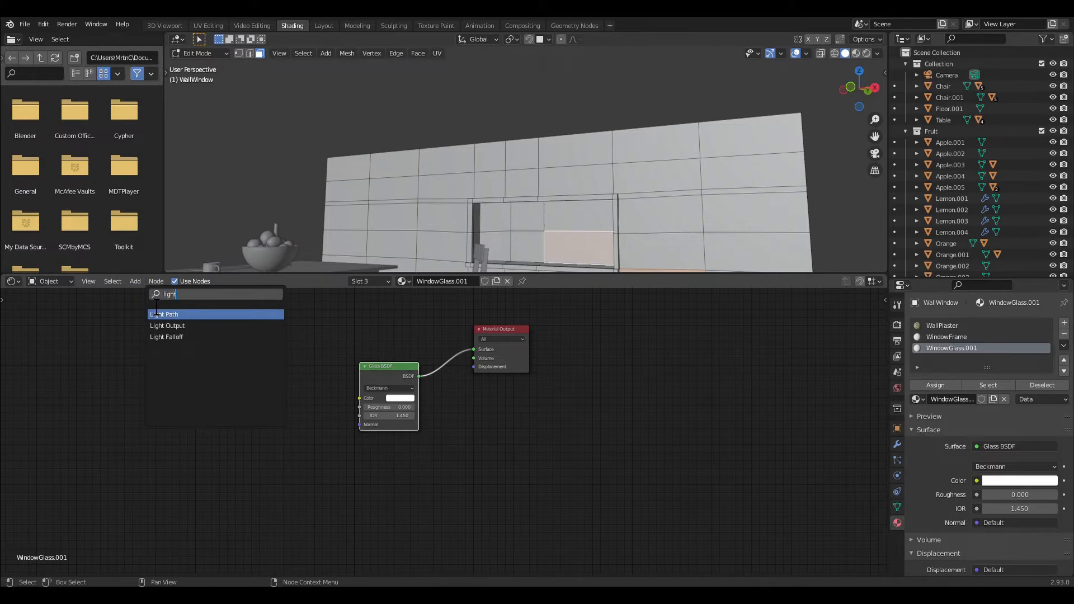
pyautogui.press('Return')
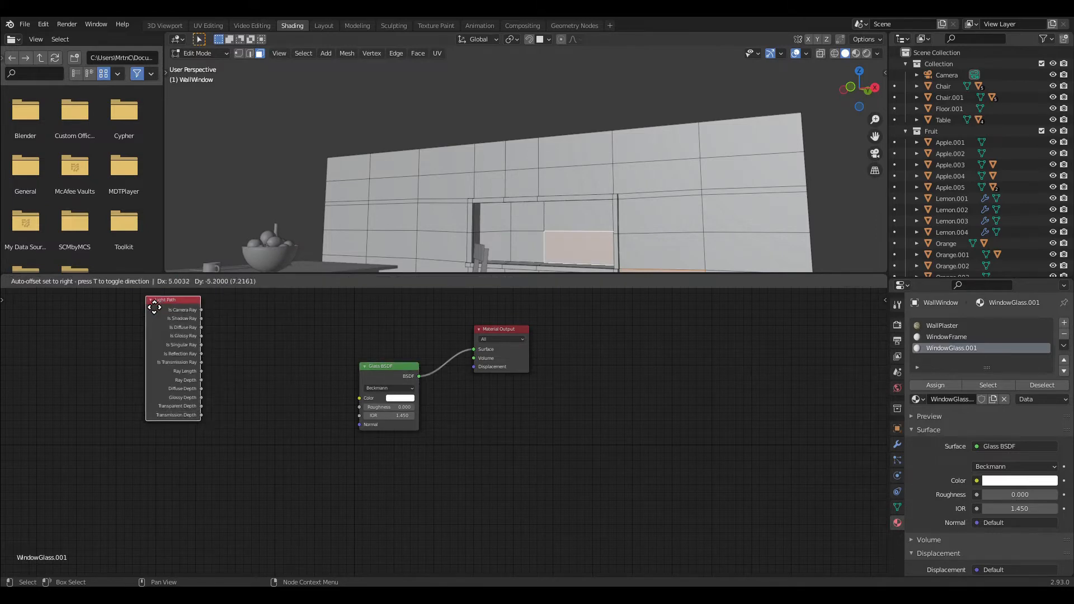
pyautogui.click(220, 345)
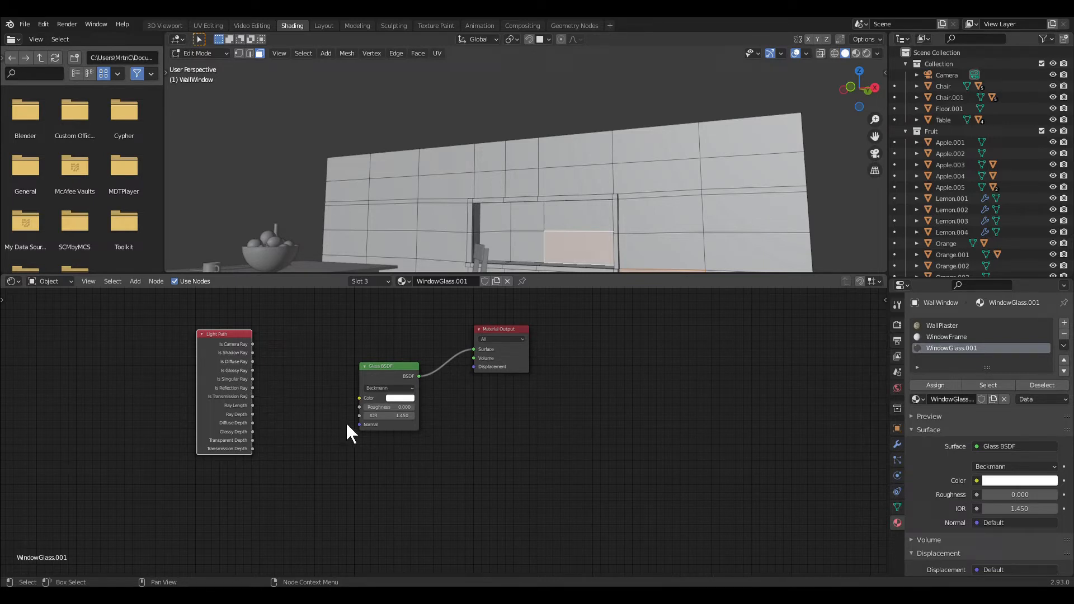
# - Move the Glass BSDF node down and add a Transparent BSDF node above it
pyautogui.moveTo(380, 370); pyautogui.dragTo(327, 432)
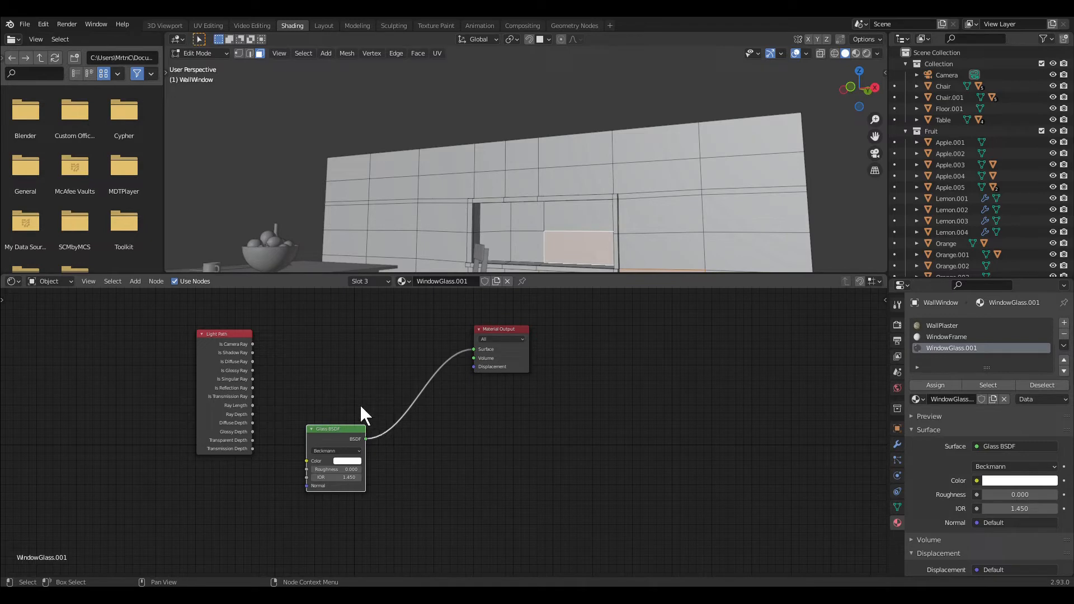
pyautogui.click(140, 286)
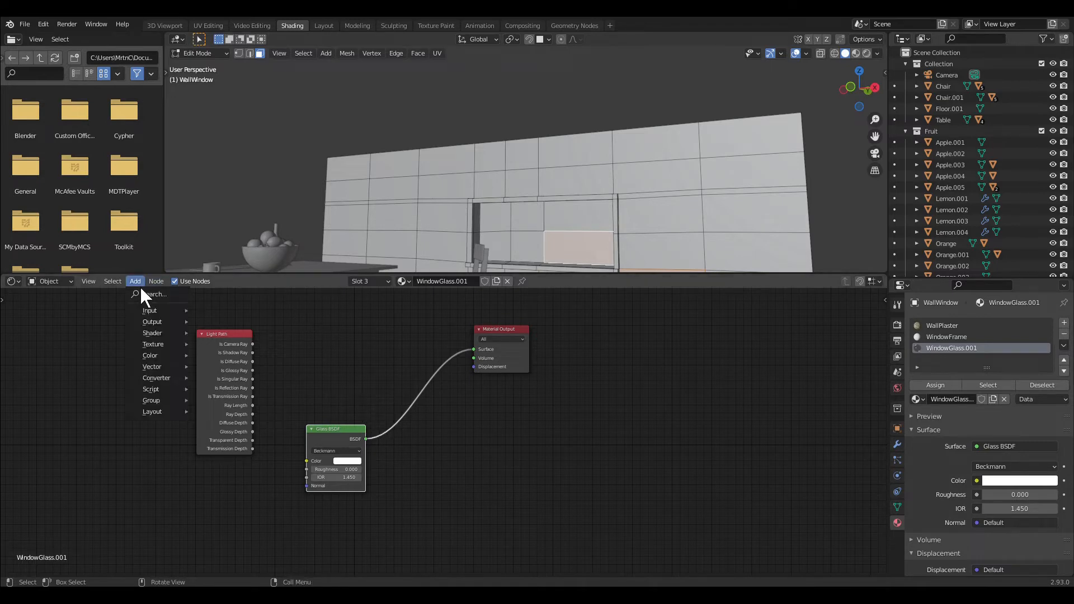
pyautogui.moveTo(153, 335)
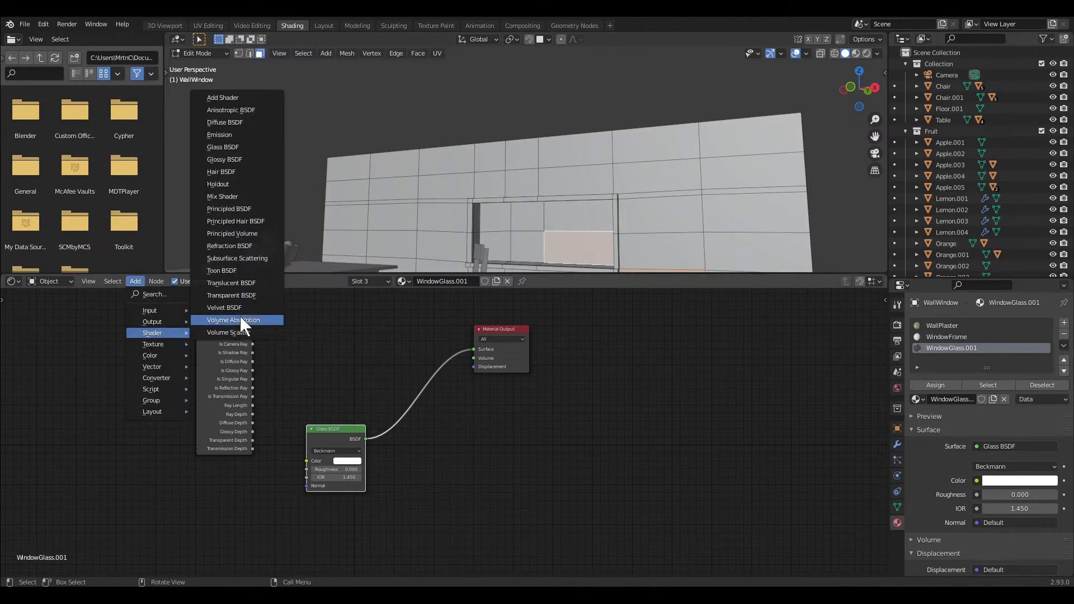
pyautogui.click(239, 297)
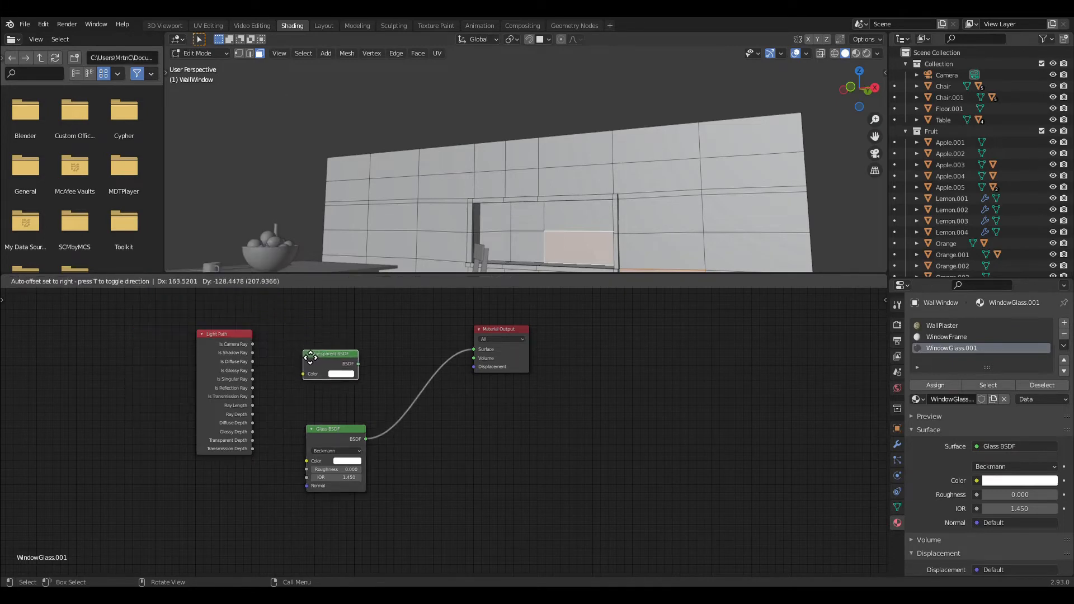
pyautogui.click(320, 365)
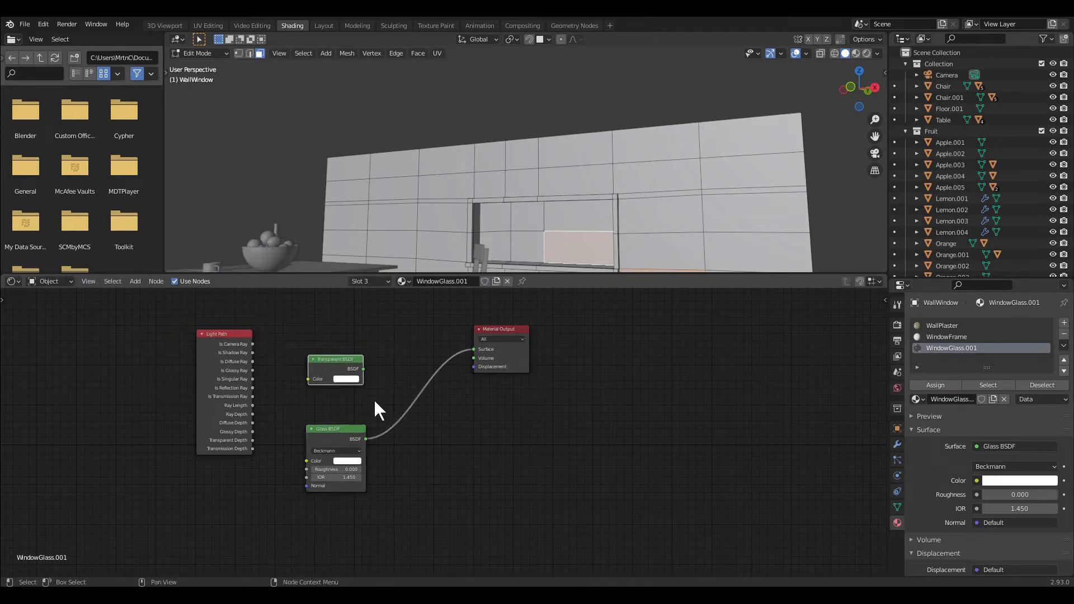
# - Insert a Mix Shader node on the link between the Glass BSDF and the Material Output's Surface input
pyautogui.moveTo(253, 344); pyautogui.dragTo(275, 365)
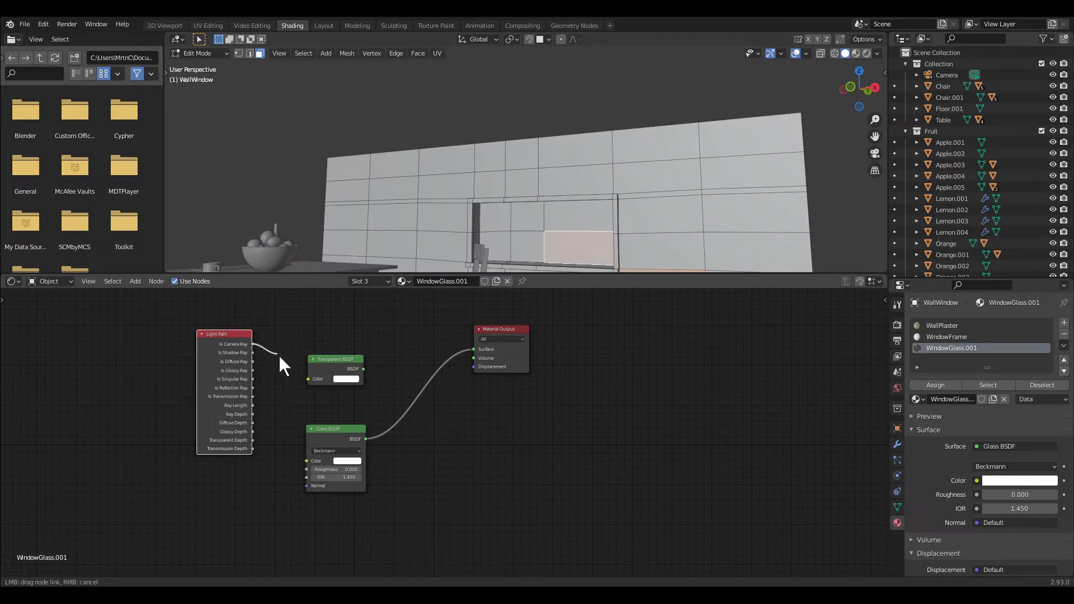
pyautogui.moveTo(279, 357); pyautogui.dragTo(331, 391)
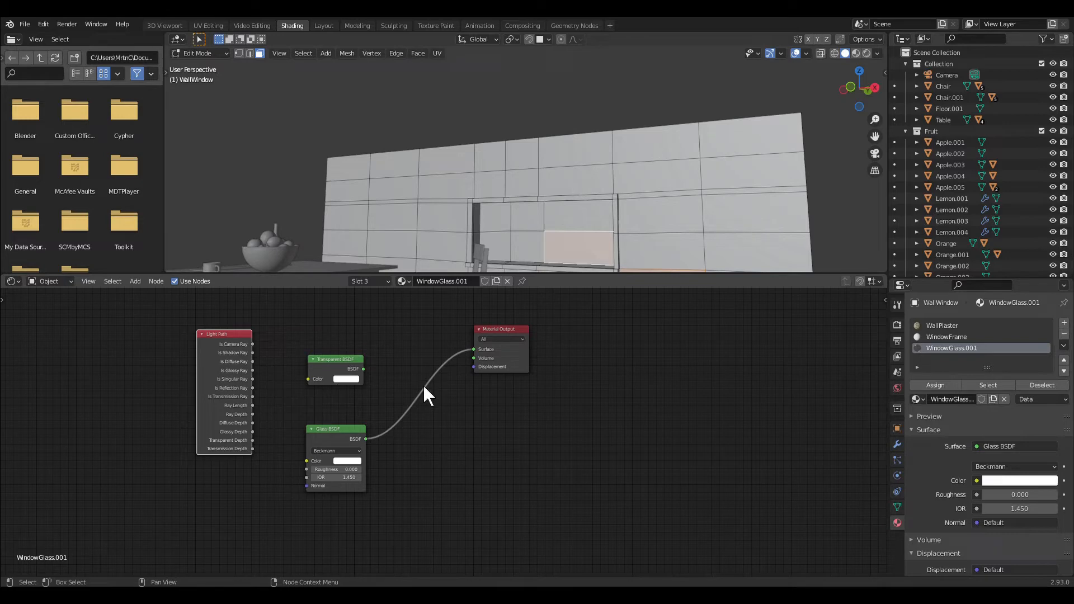
pyautogui.press('q')
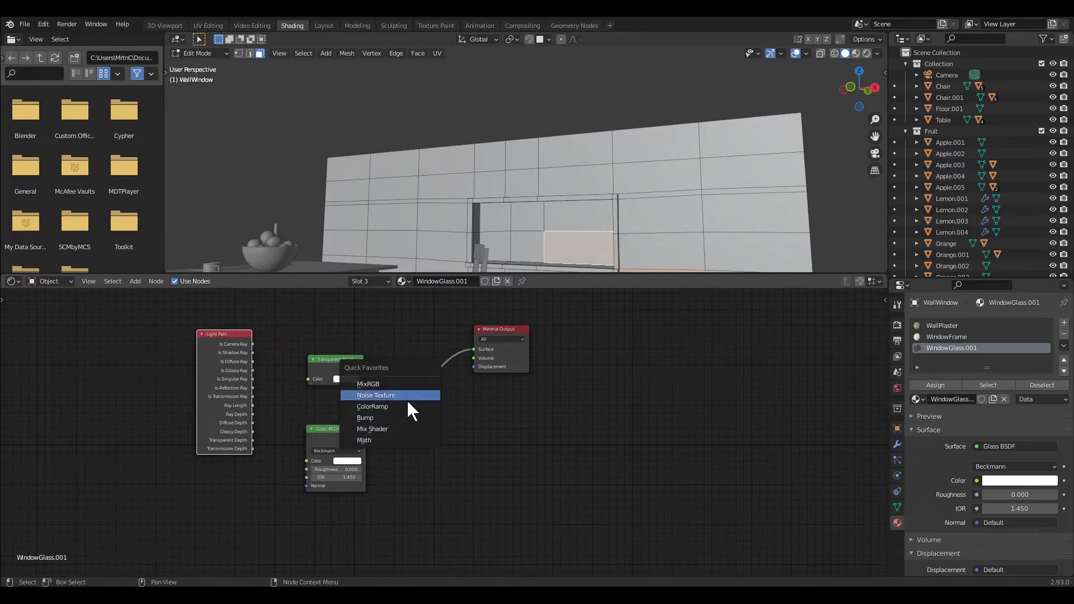
pyautogui.click(407, 428)
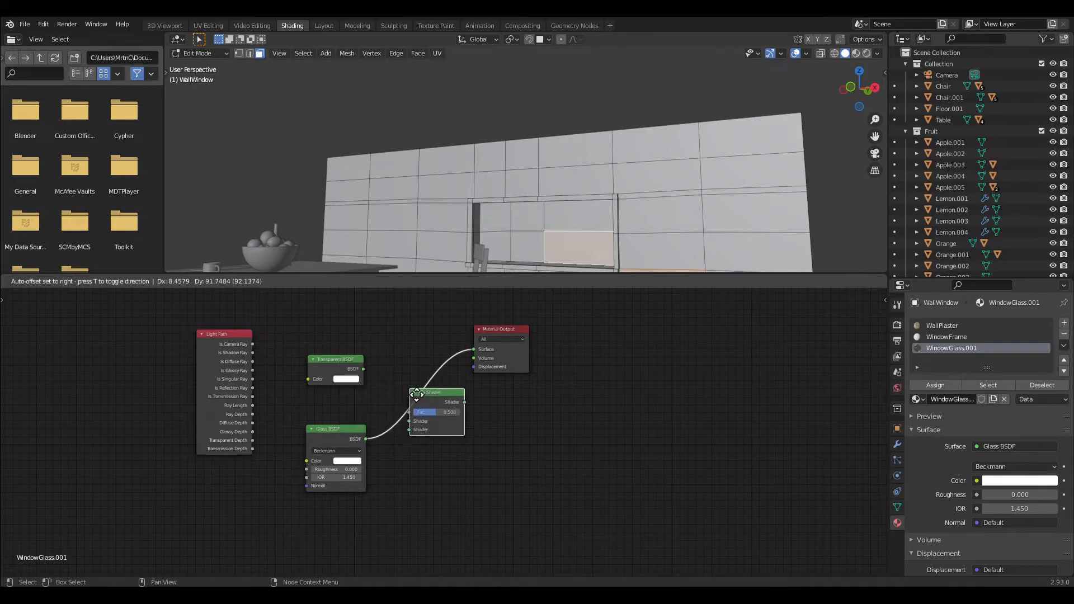
pyautogui.click(411, 372)
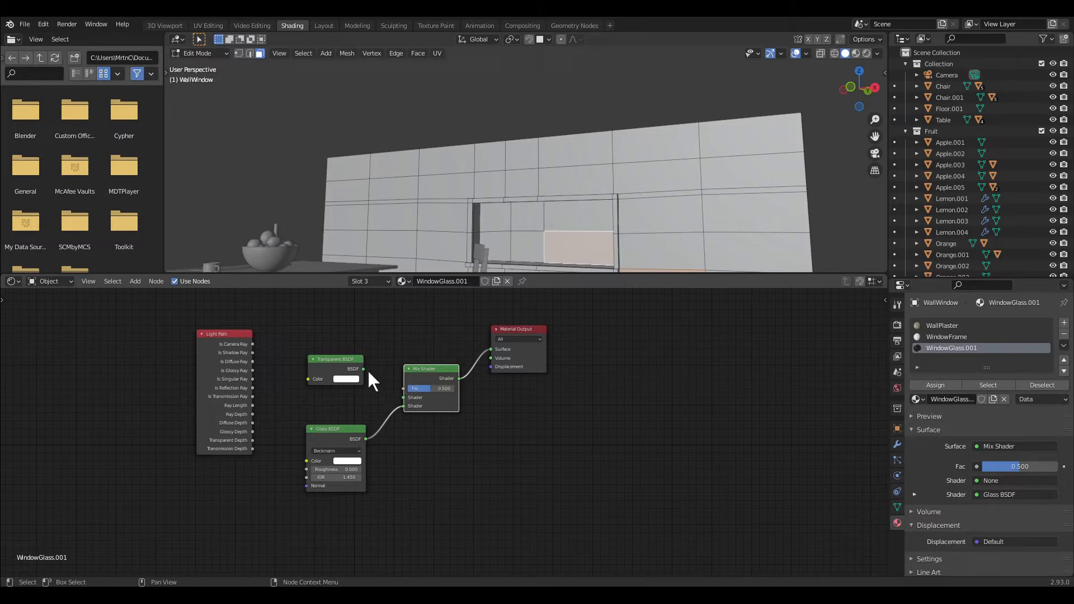
# - Connect the Transparent BSDF to the Mix Shader's first Shader input and the Light Path's Is Camera Ray output to its Fac
pyautogui.moveTo(364, 369); pyautogui.dragTo(404, 397)
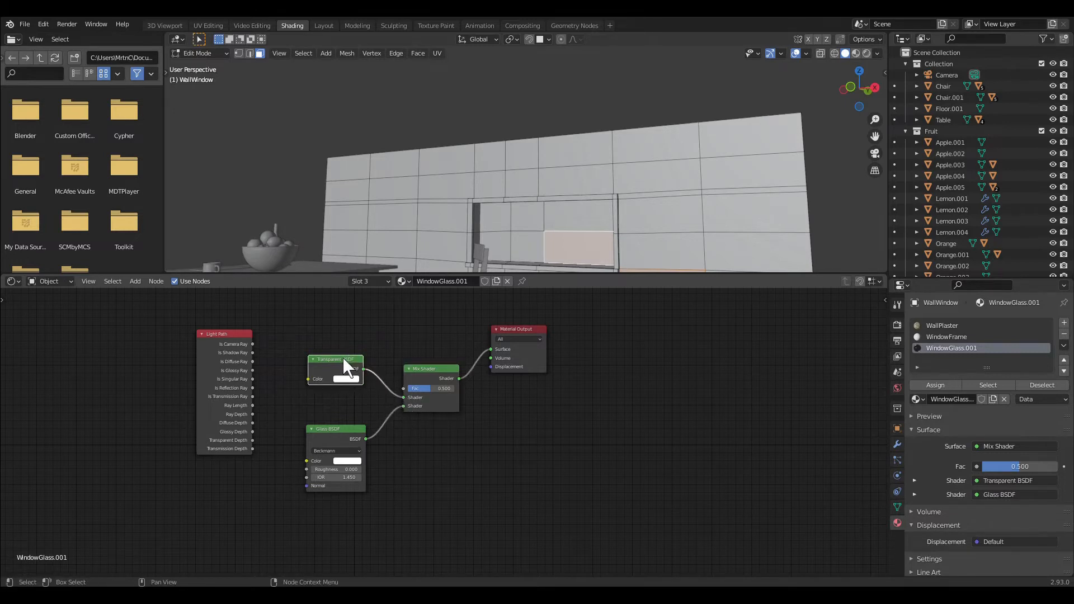
pyautogui.moveTo(342, 358); pyautogui.dragTo(336, 380)
pyautogui.moveTo(253, 344); pyautogui.dragTo(406, 392)
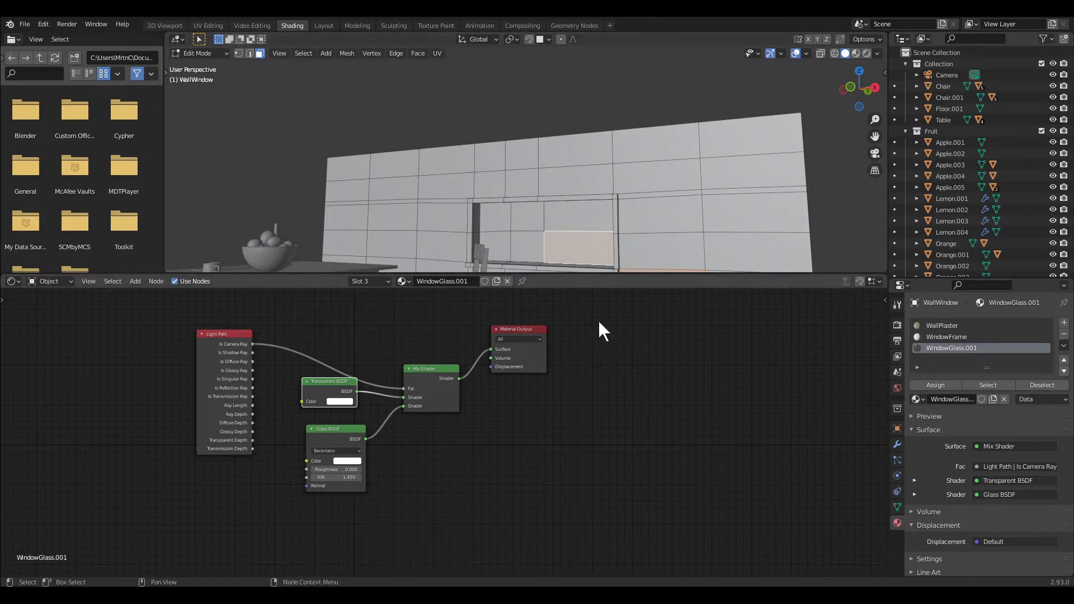
# - Return to the 3D Viewport workspace in Object Mode and change the render engine to Eevee
pyautogui.click(165, 25)
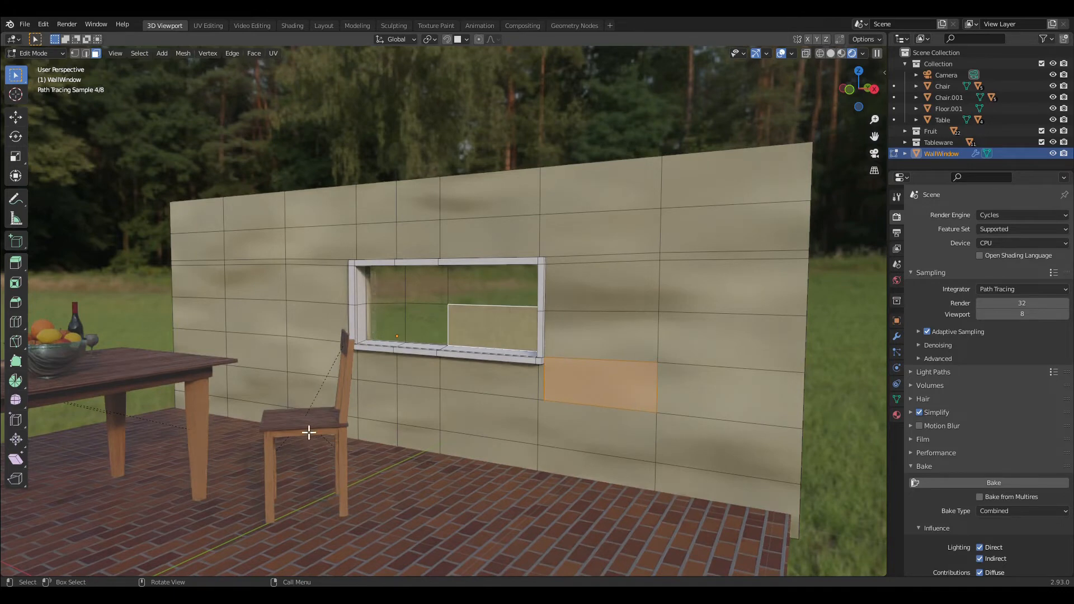
pyautogui.press('Tab')
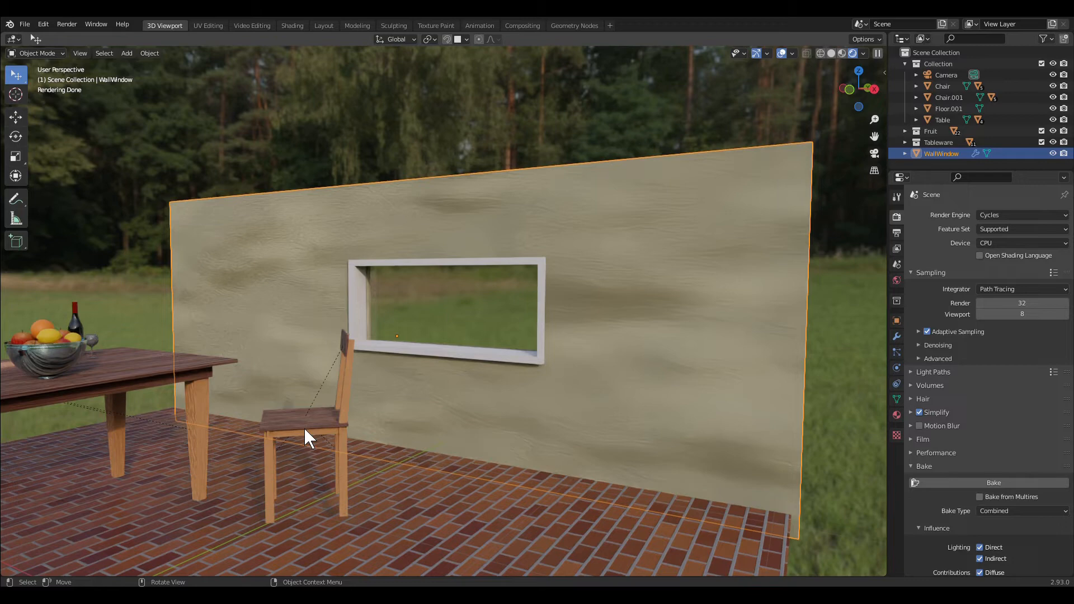
pyautogui.click(987, 219)
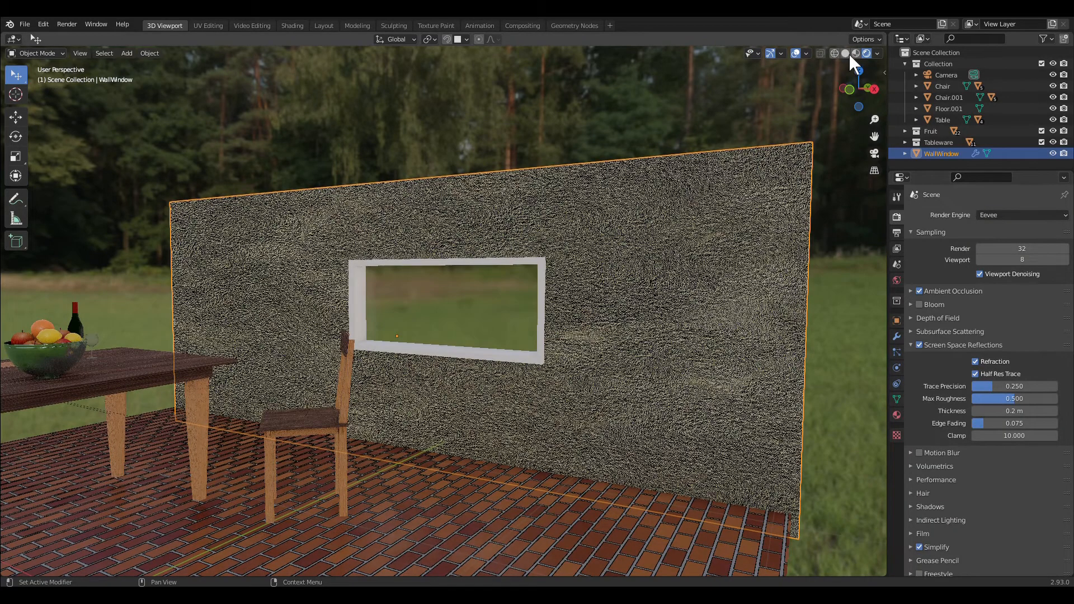
# - Switch the viewport to solid shading and unhide the WallFire object beside the window wall
pyautogui.click(847, 54)
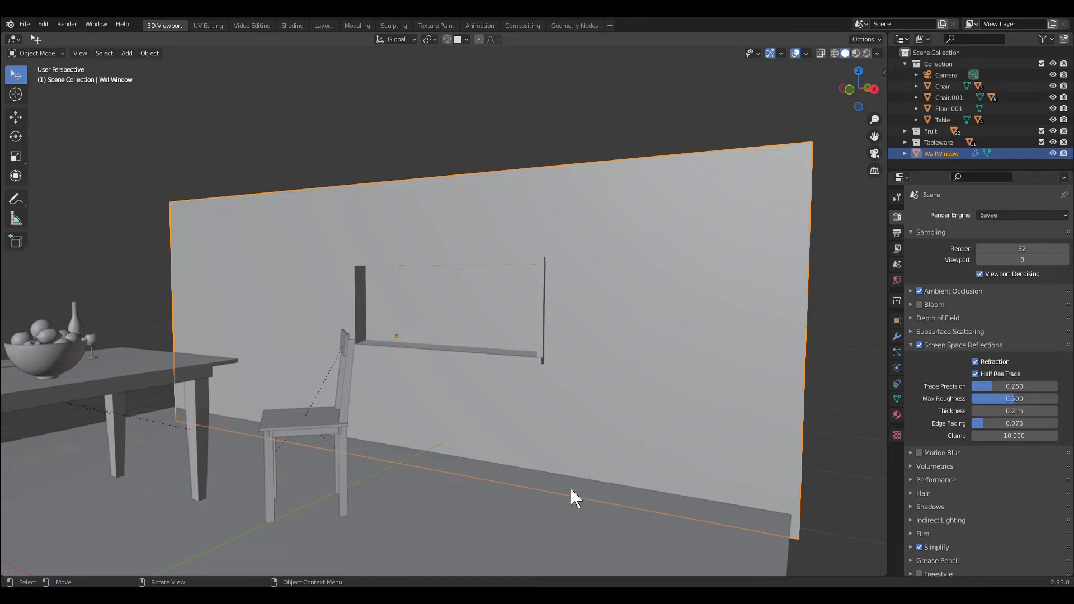
pyautogui.moveTo(570, 489); pyautogui.dragTo(554, 496, button='middle')
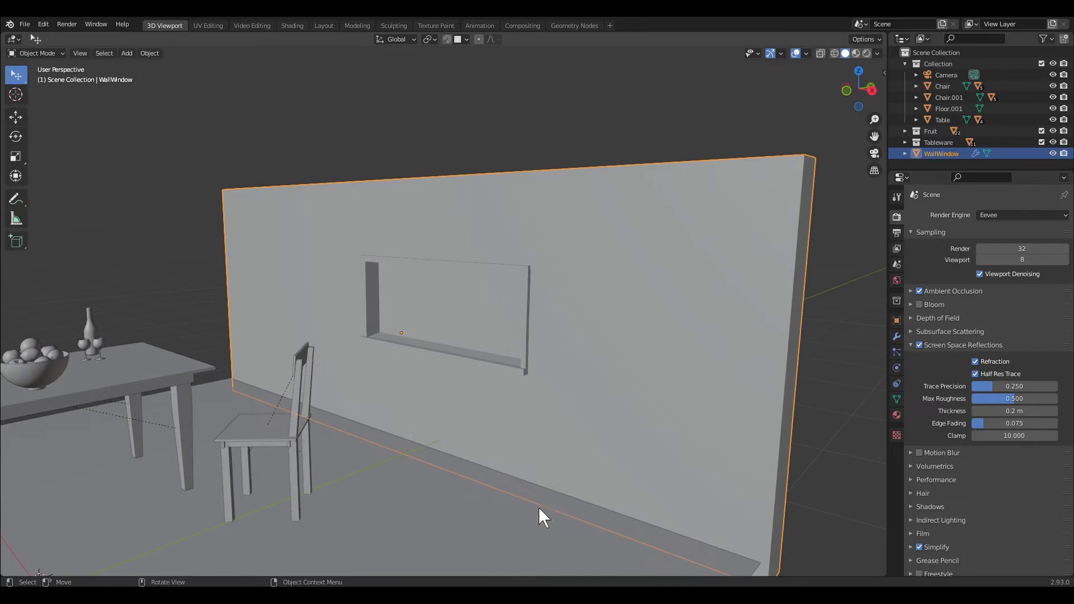
pyautogui.scroll(-6, 374, 440)
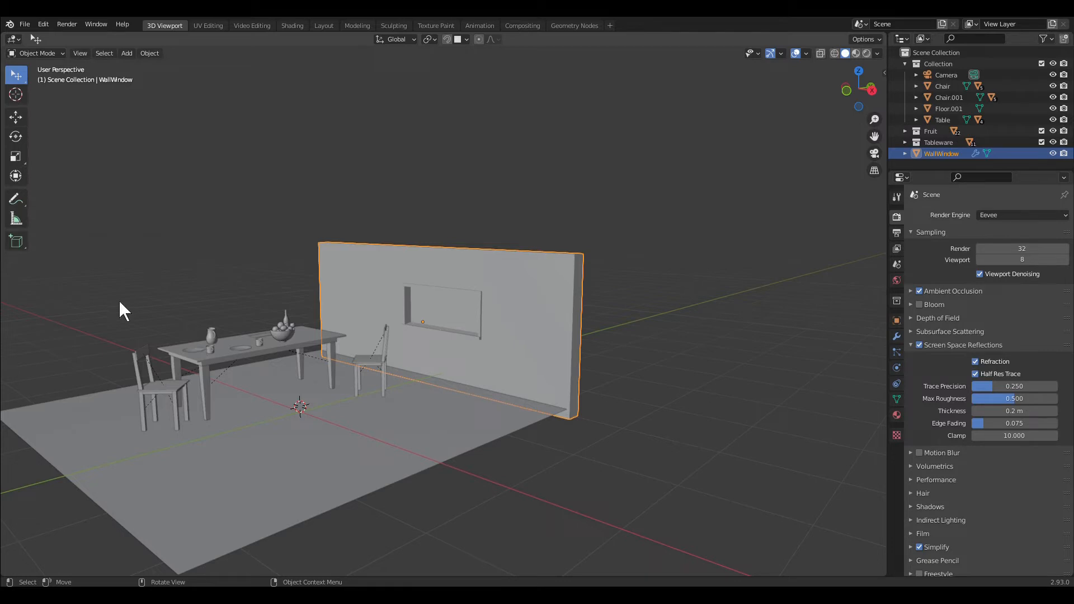
pyautogui.click(1052, 148)
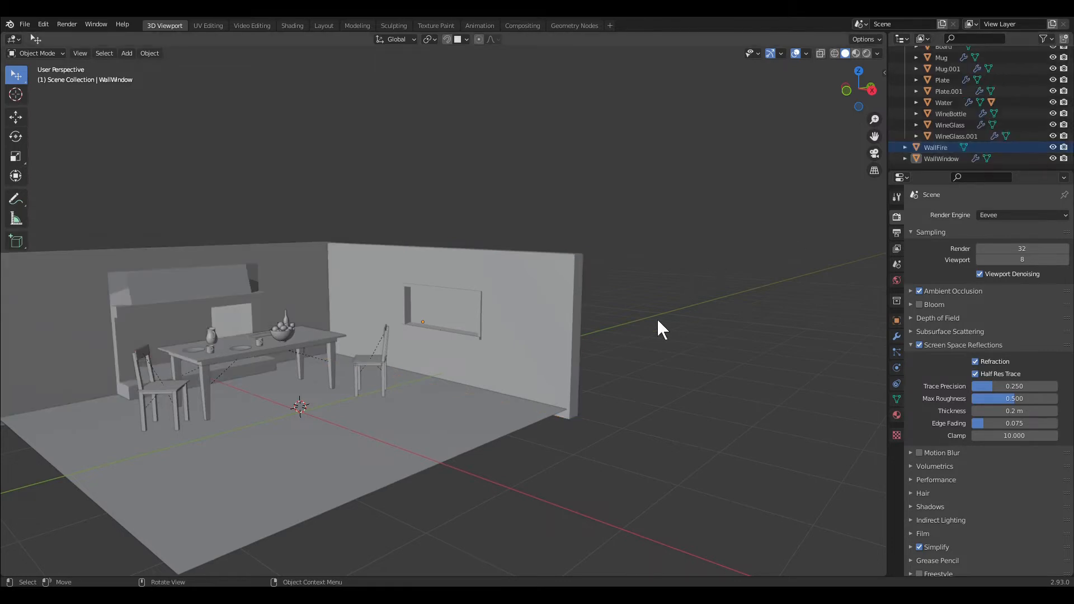
pyautogui.moveTo(327, 421); pyautogui.dragTo(480, 432, button='middle')
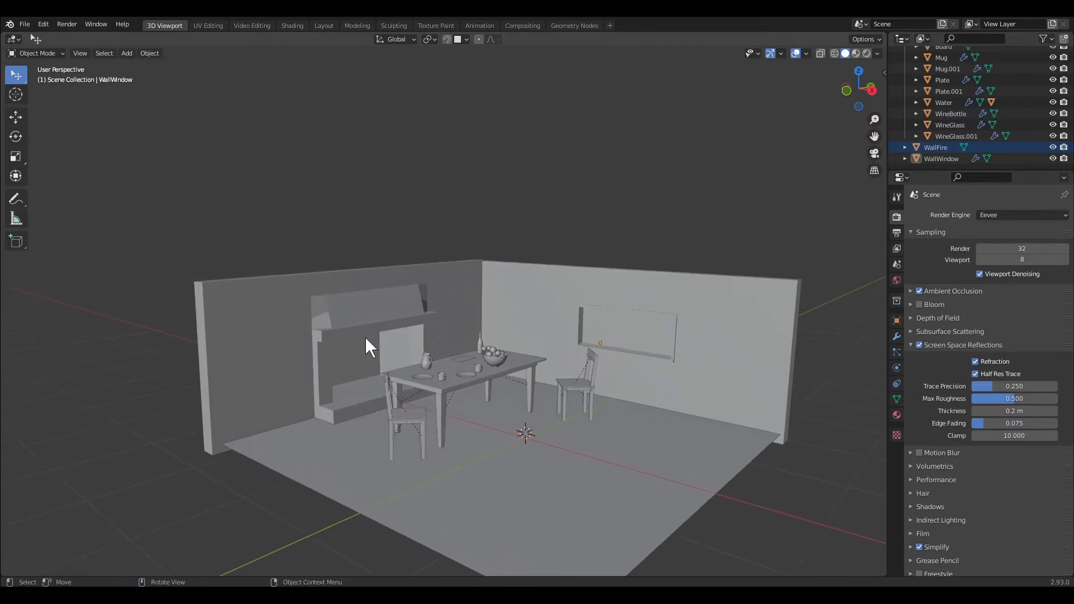
pyautogui.moveTo(365, 336); pyautogui.dragTo(376, 374, button='middle')
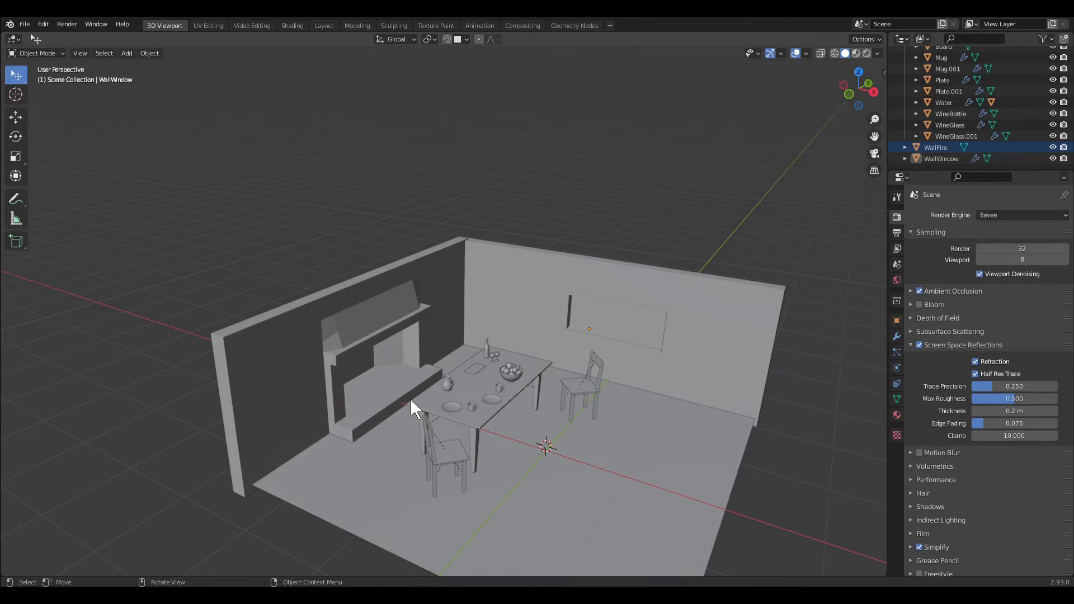
pyautogui.moveTo(450, 415)
pyautogui.mouseDown(button='middle')
pyautogui.moveTo(425, 401)
pyautogui.moveTo(434, 415)
pyautogui.mouseUp(button='middle')
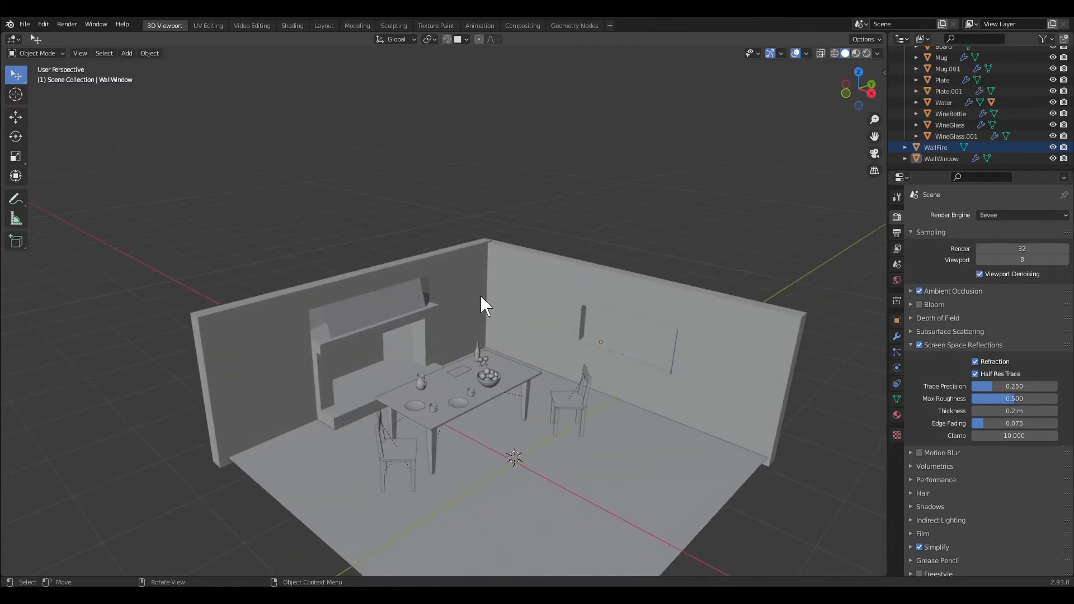
# - Show the room in rendered shading and examine the fireplace wall's FireSuround material nodes in the Shading workspace
pyautogui.click(866, 53)
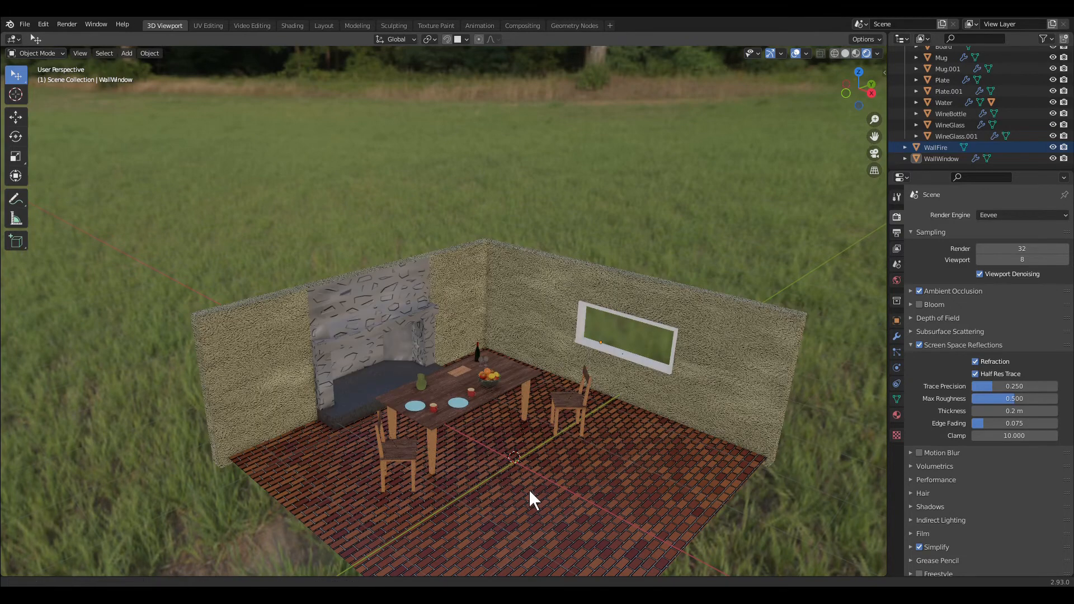
pyautogui.moveTo(529, 489); pyautogui.dragTo(521, 414, button='middle')
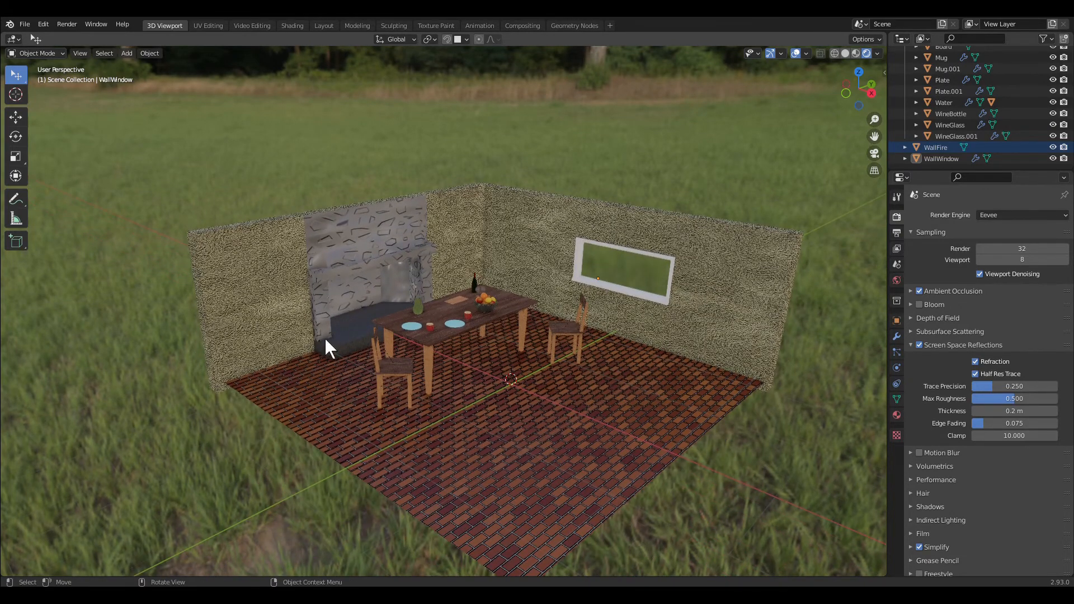
pyautogui.click(351, 329)
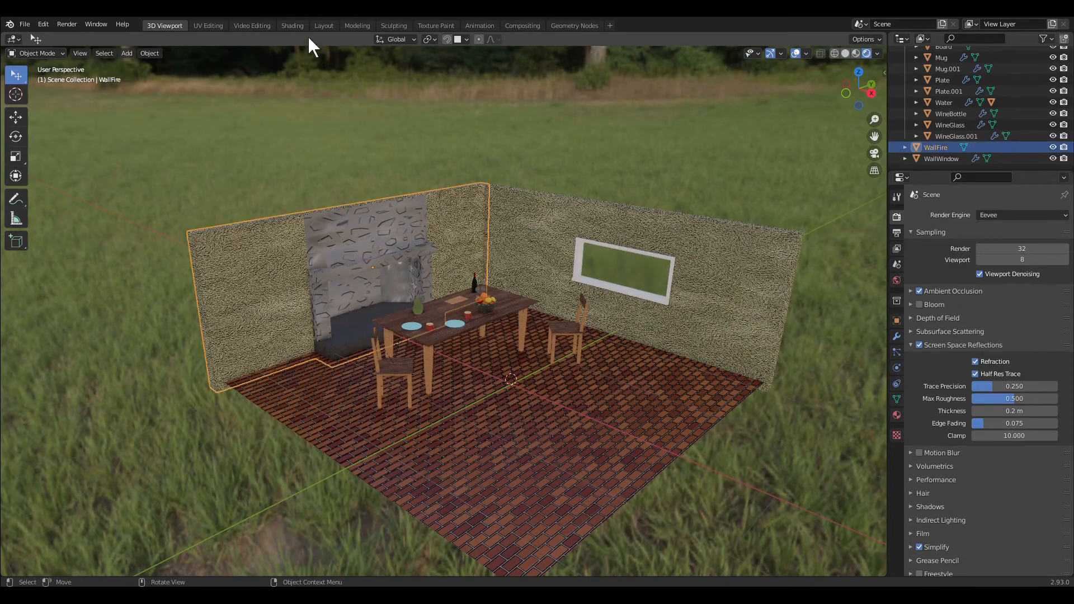
pyautogui.click(292, 26)
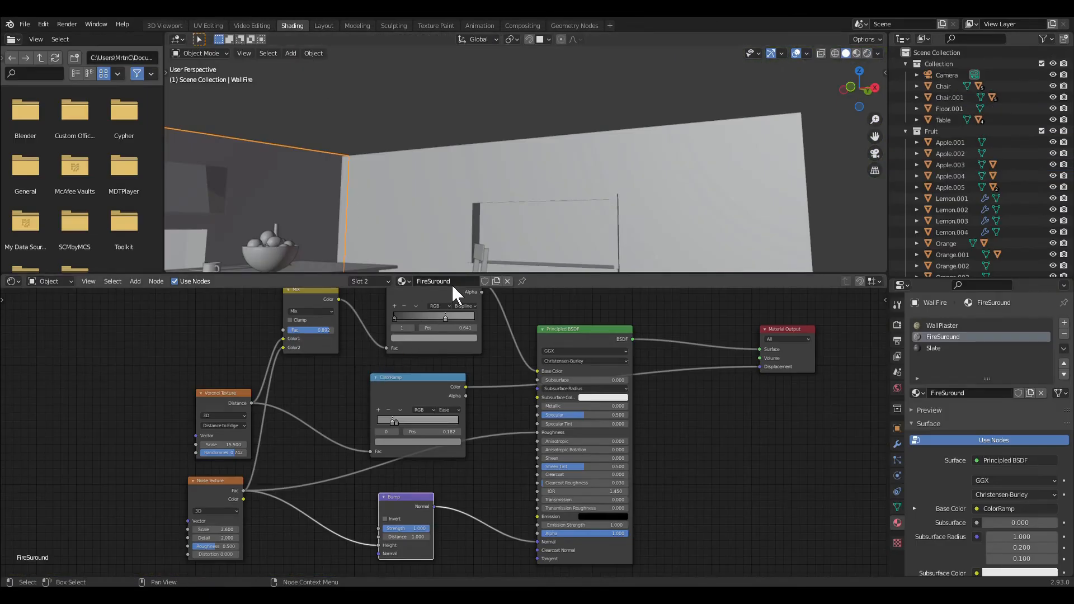
pyautogui.moveTo(652, 430); pyautogui.dragTo(654, 456, button='middle')
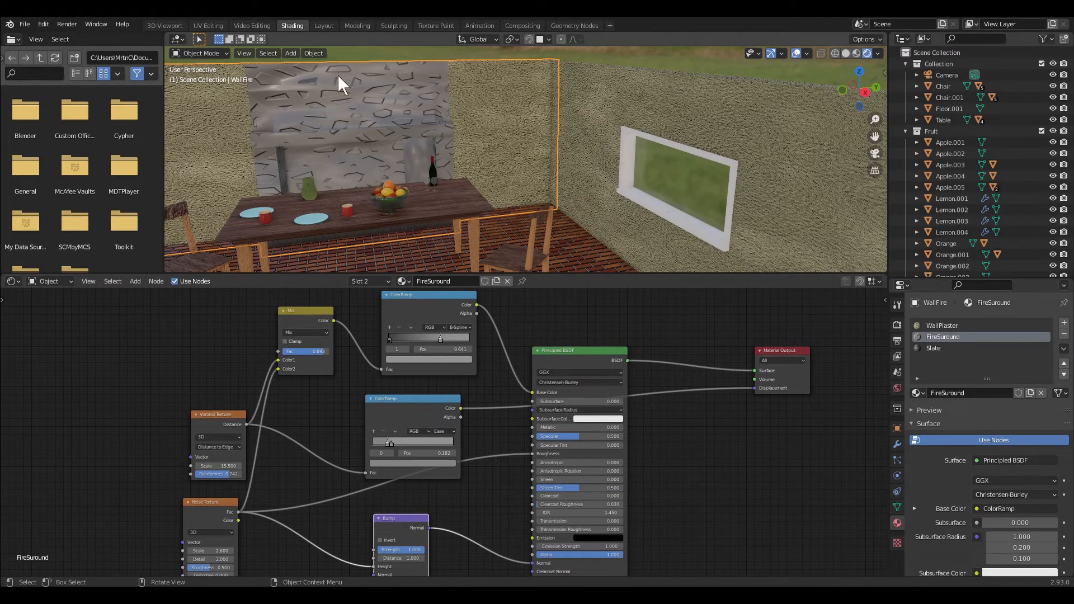
pyautogui.moveTo(505, 133); pyautogui.dragTo(360, 148, button='middle')
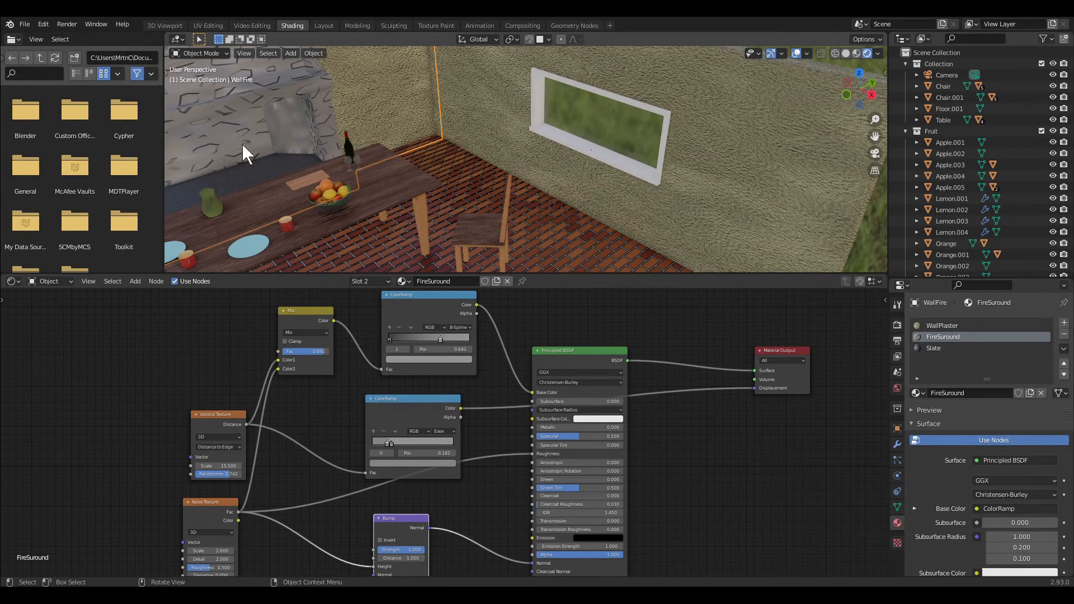
pyautogui.moveTo(539, 216); pyautogui.dragTo(542, 223, button='middle')
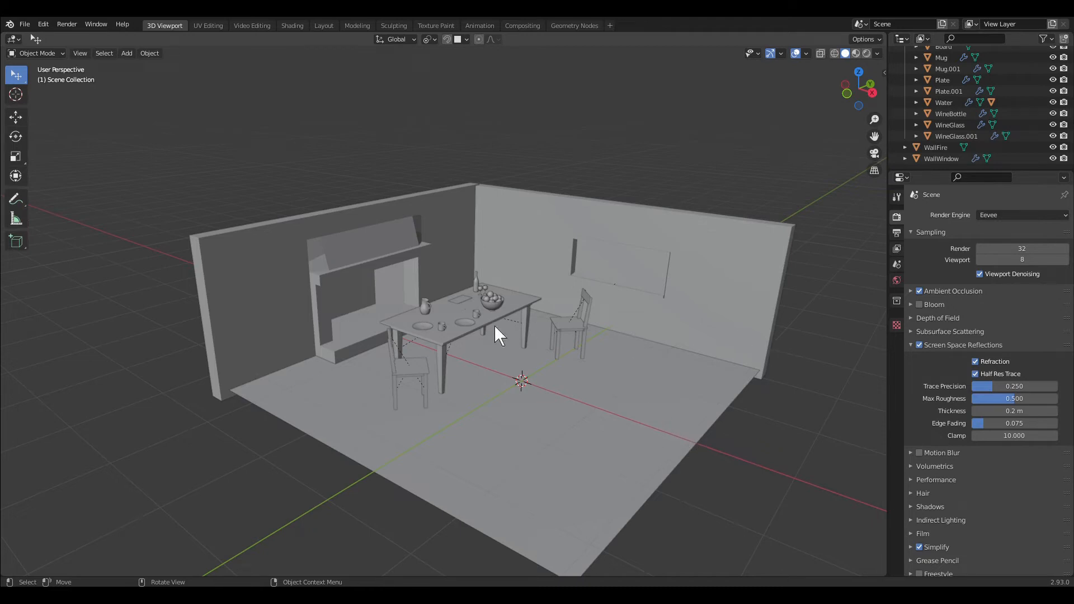
# - Isolate the WallFire fireplace wall in local view and add a cube with a size of 0.5 m
pyautogui.click(285, 258)
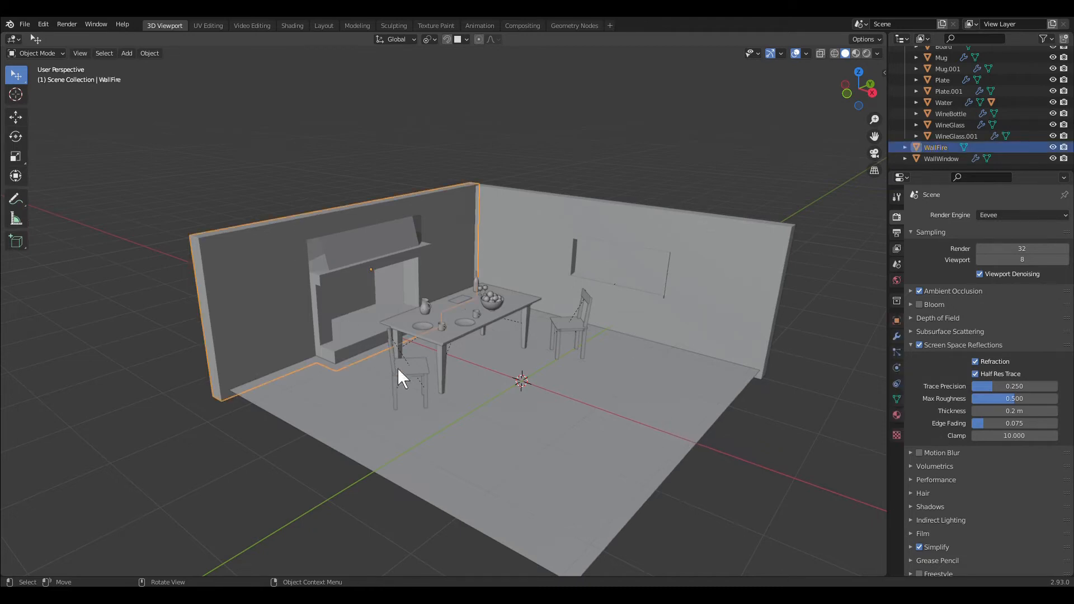
pyautogui.press('KP_Divide')
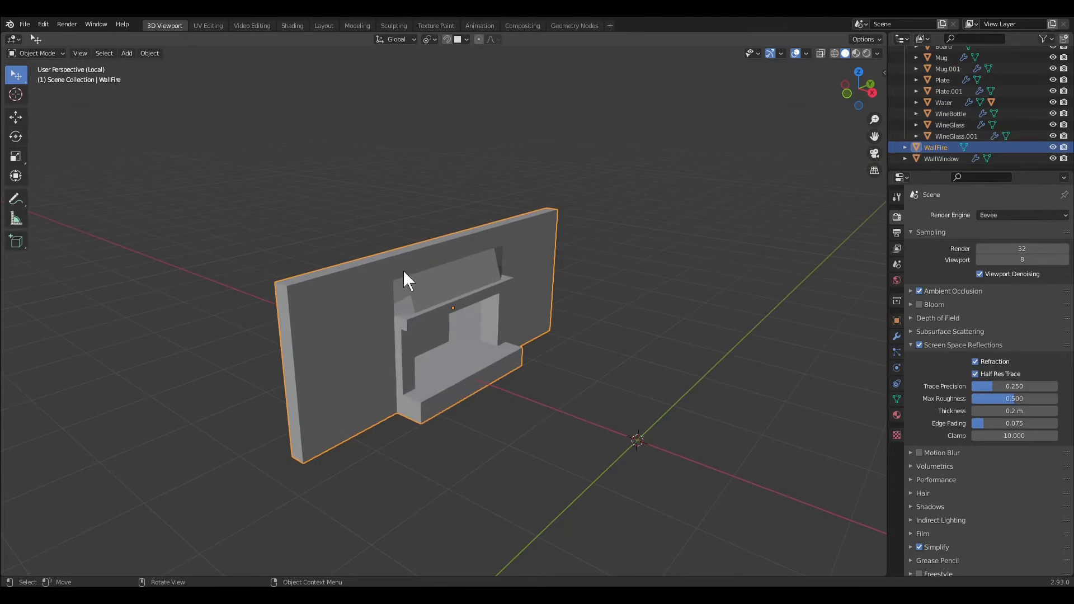
pyautogui.click(134, 53)
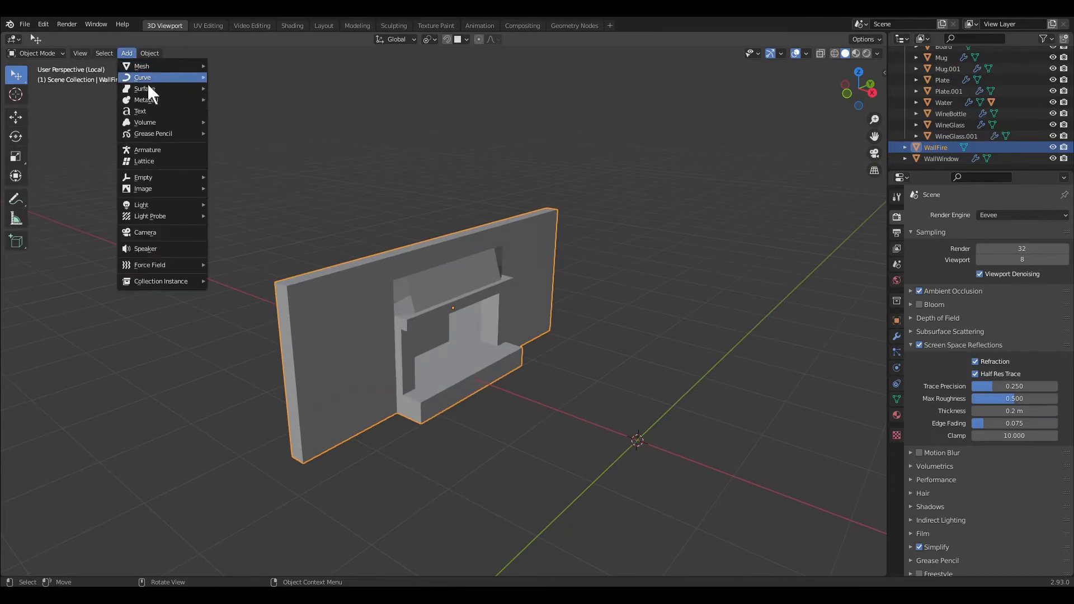
pyautogui.moveTo(146, 83)
pyautogui.moveTo(149, 104)
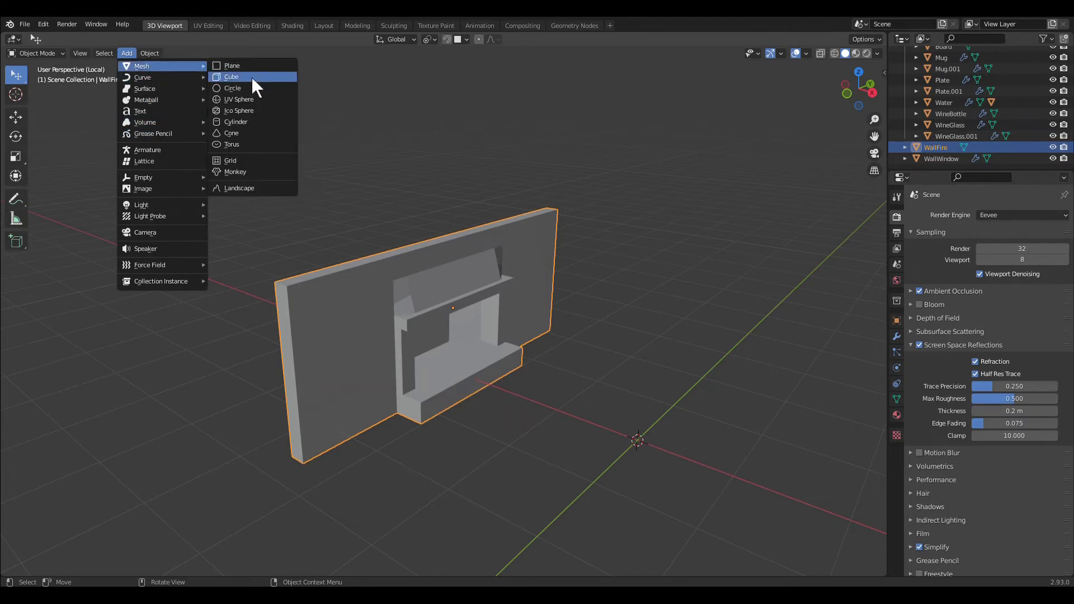
pyautogui.click(254, 78)
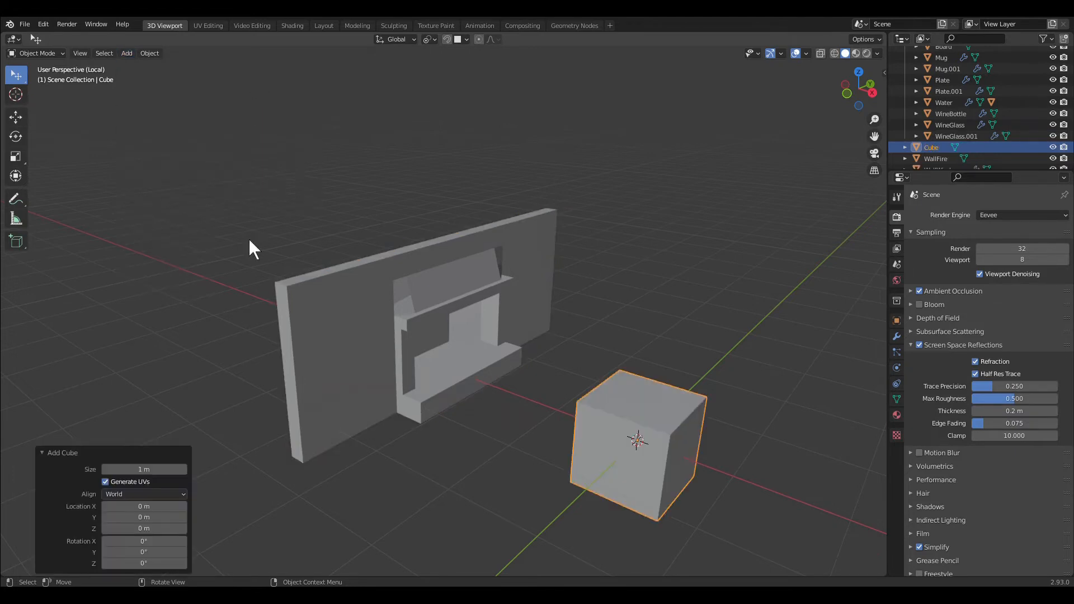
pyautogui.click(160, 469)
pyautogui.write('.5')
pyautogui.press('Return')
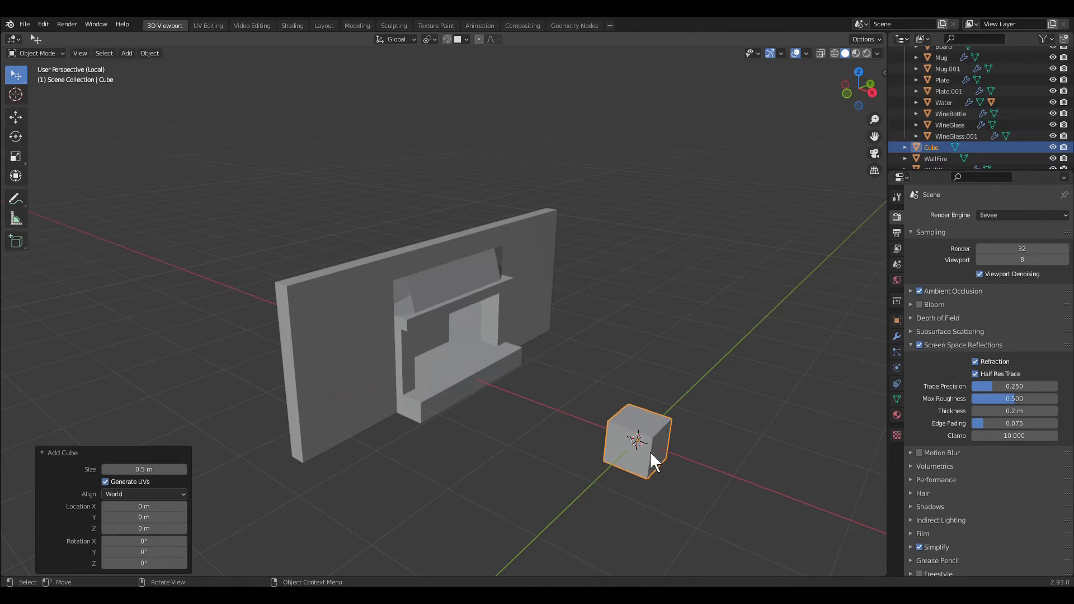
# - Scale the new cube by a factor of 2 along the global Y axis
pyautogui.press('s')
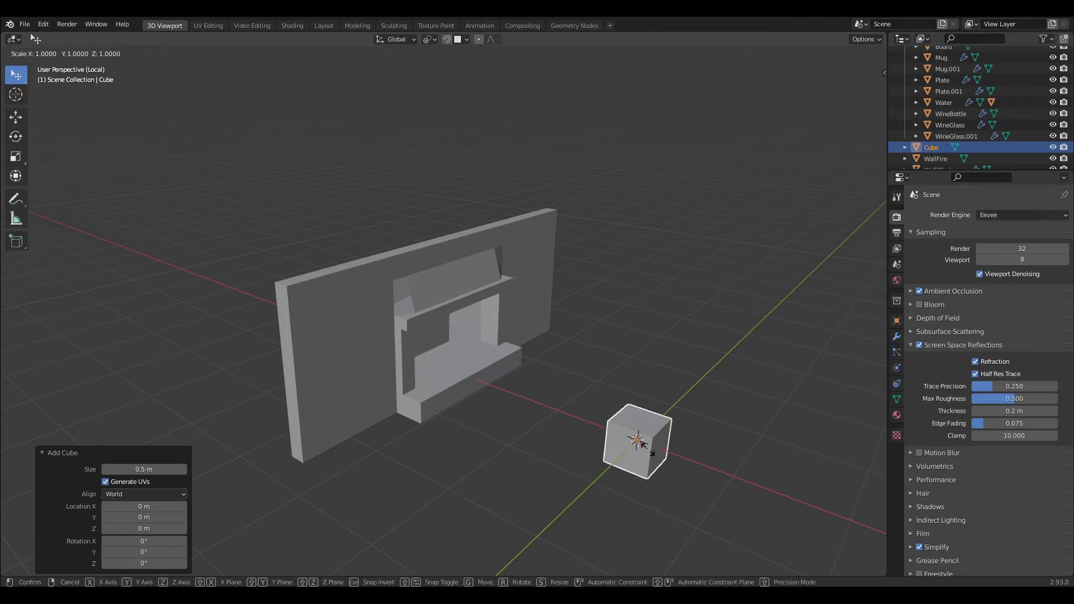
pyautogui.press('y')
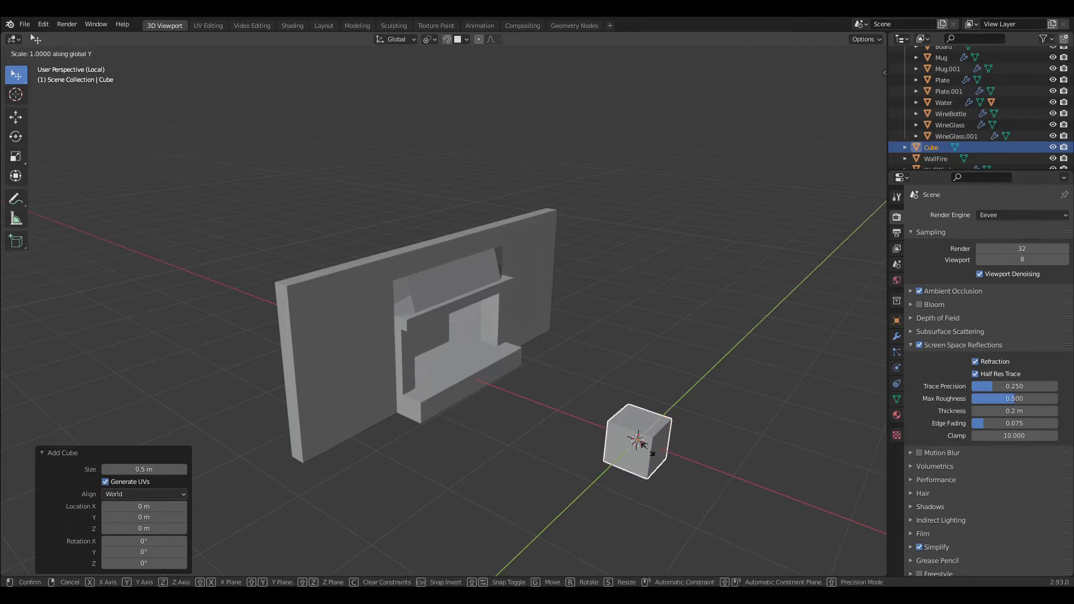
pyautogui.press('2')
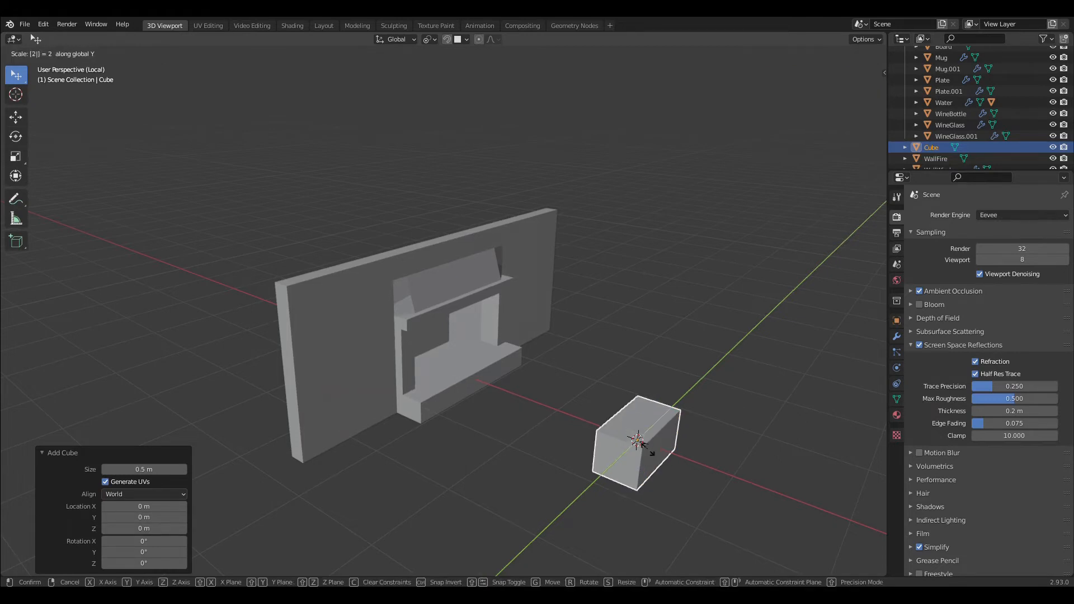
pyautogui.press('Return')
# - In Edit Mode, add 10 evenly spaced horizontal loop cuts around the block with a slide factor of 0
pyautogui.press('KP_3')
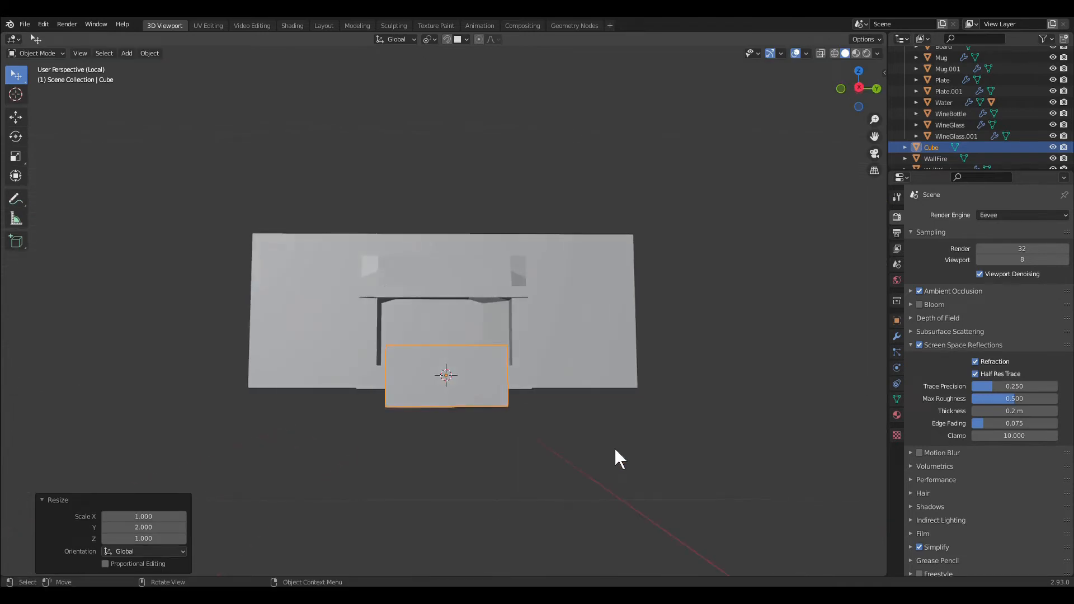
pyautogui.press('Tab')
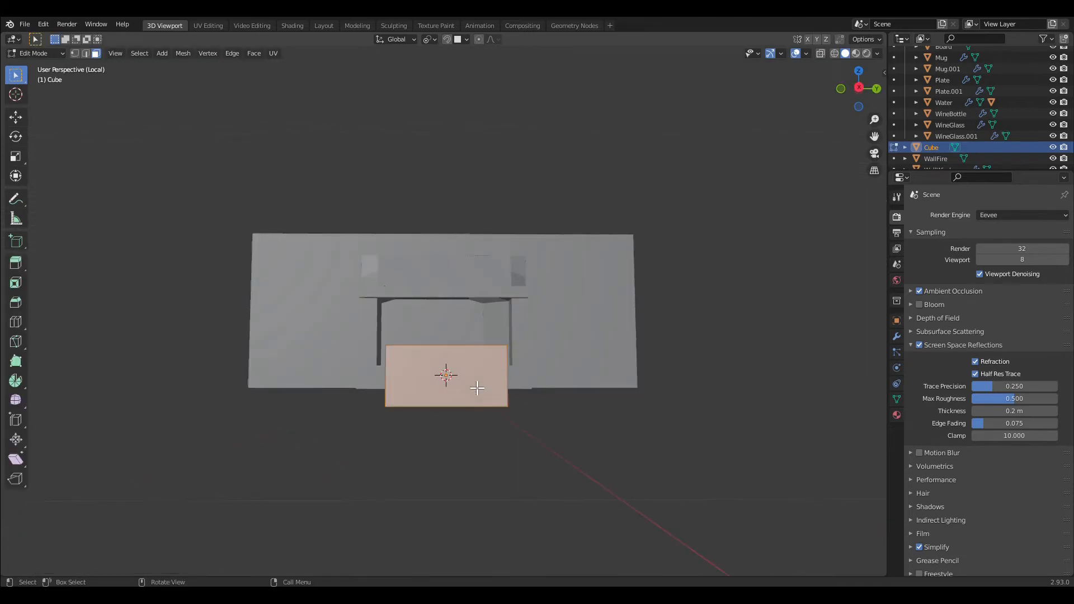
pyautogui.press('2')
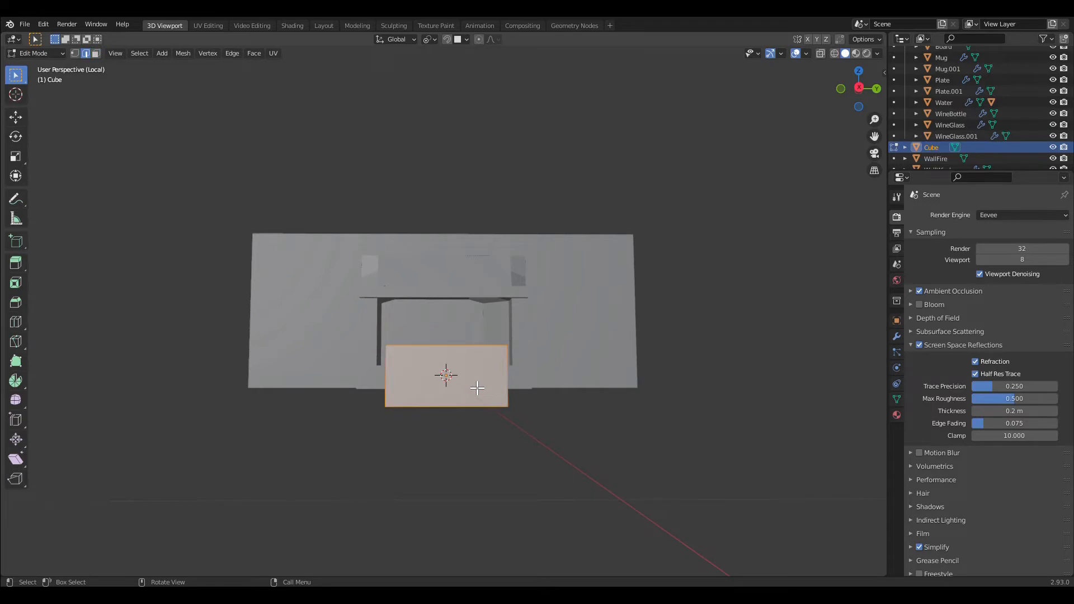
pyautogui.rightClick(472, 385)
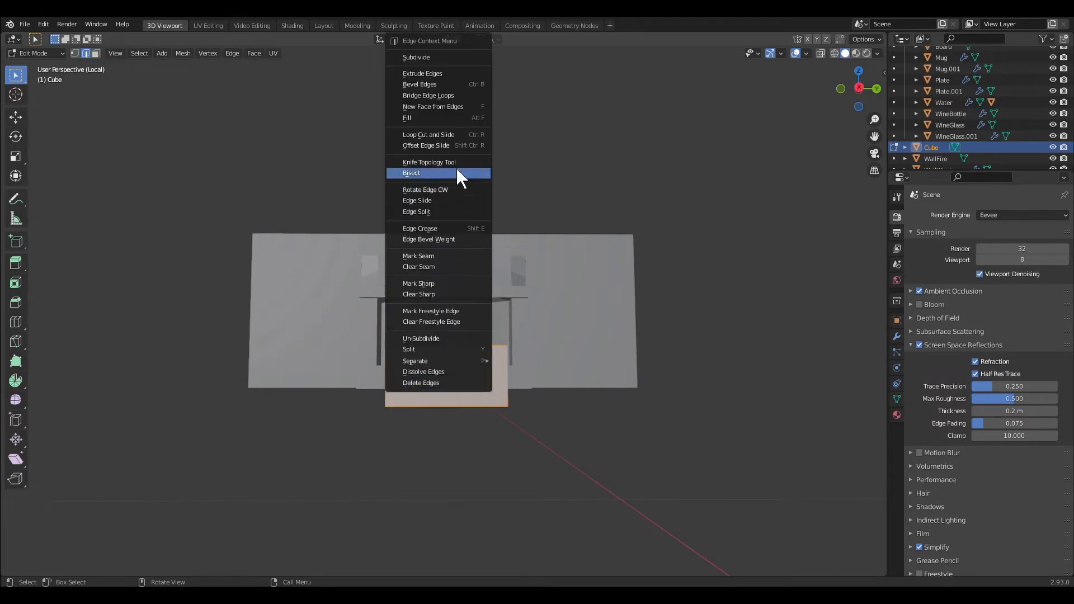
pyautogui.click(455, 138)
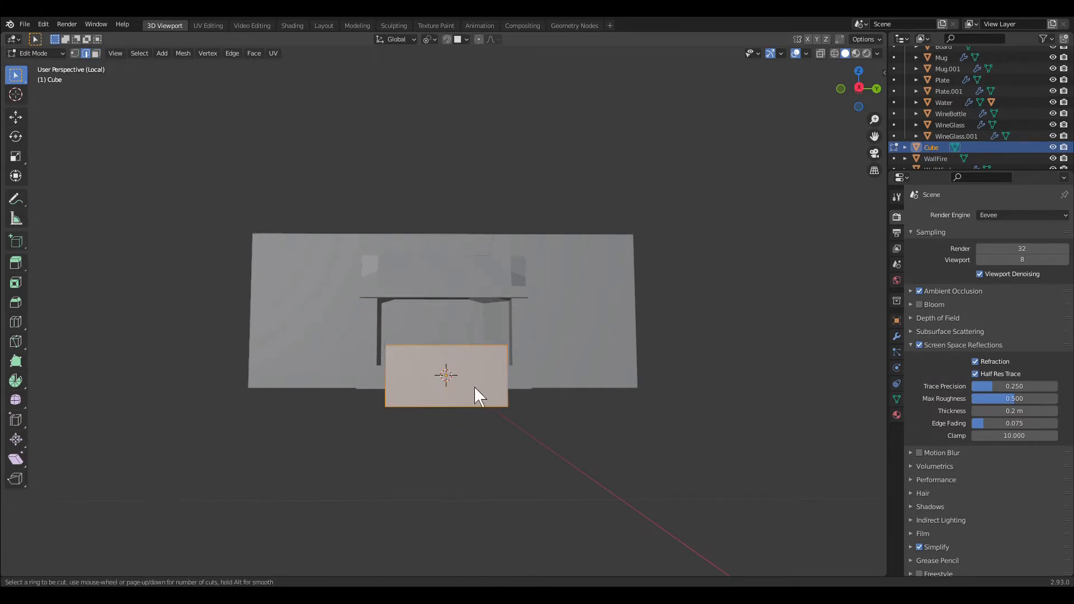
pyautogui.click(398, 387)
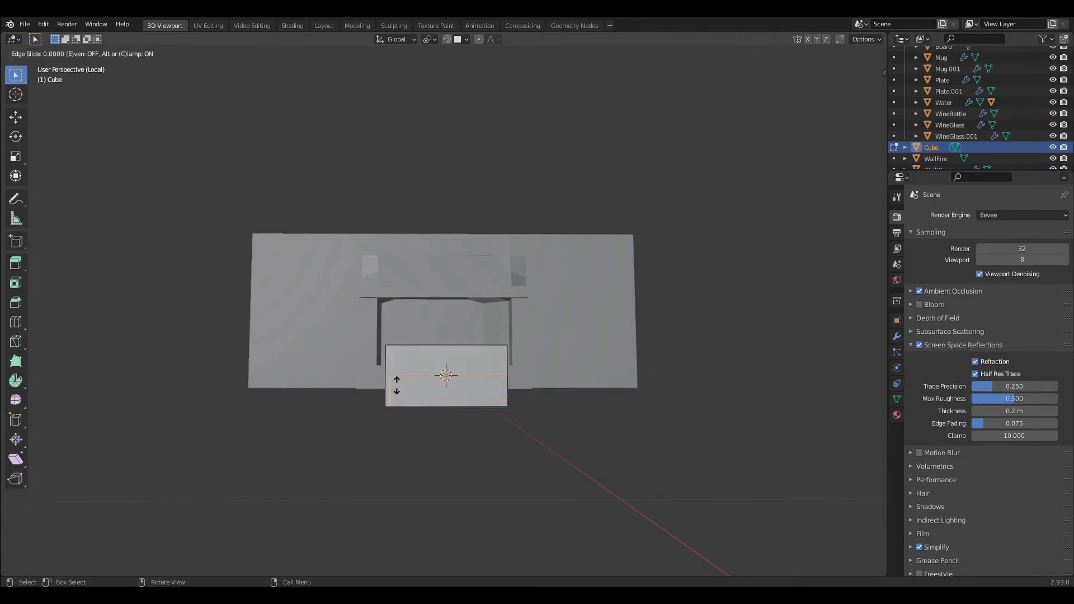
pyautogui.rightClick(396, 386)
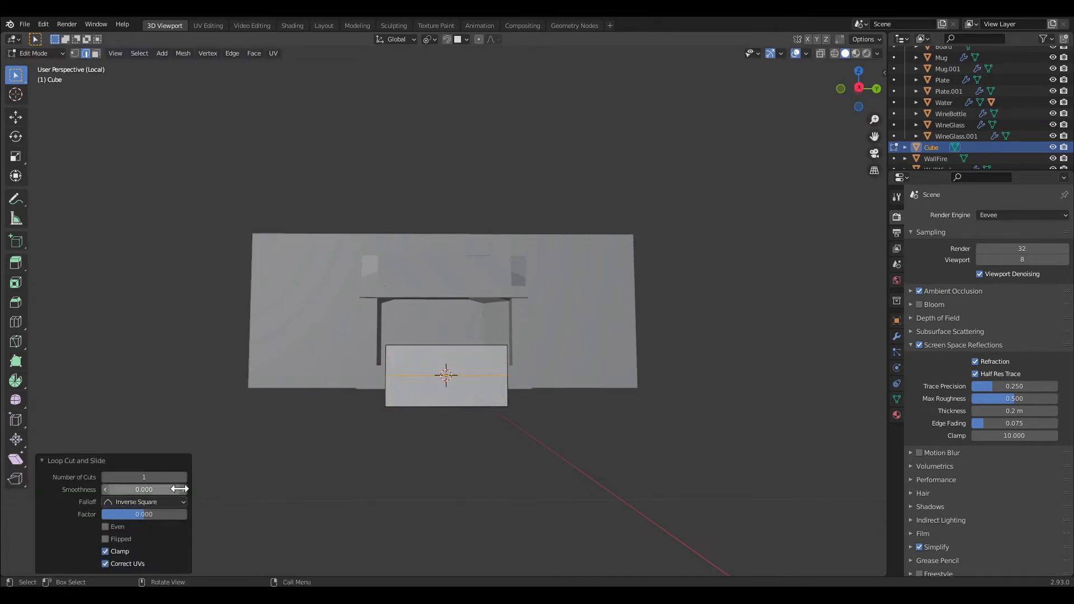
pyautogui.click(187, 480)
pyautogui.click(187, 480)
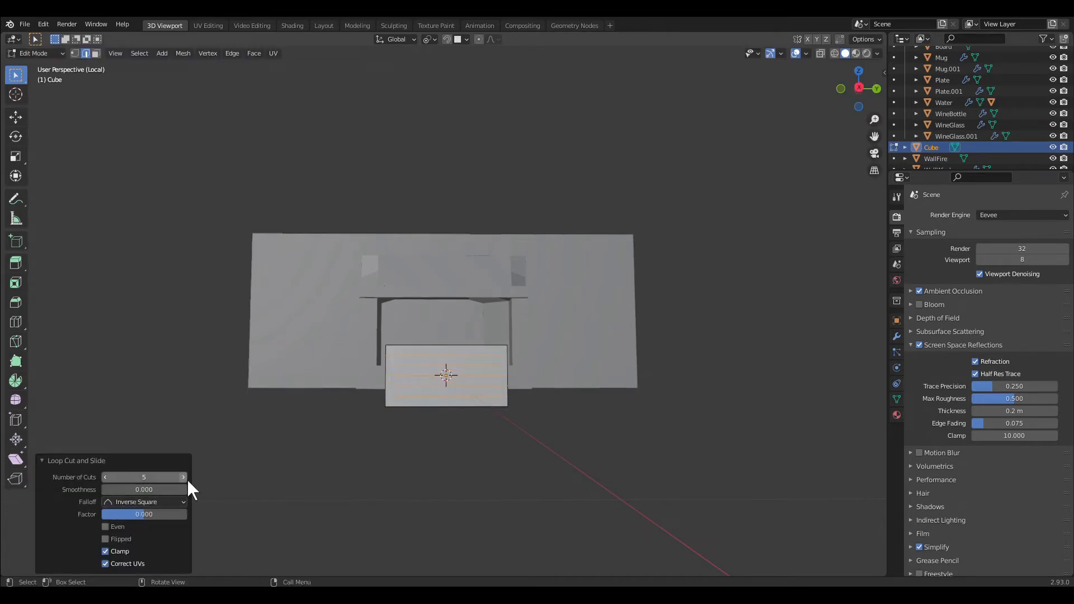
pyautogui.click(187, 479)
pyautogui.click(187, 480)
pyautogui.click(187, 480)
pyautogui.click(187, 479)
pyautogui.click(187, 479)
pyautogui.click(187, 479)
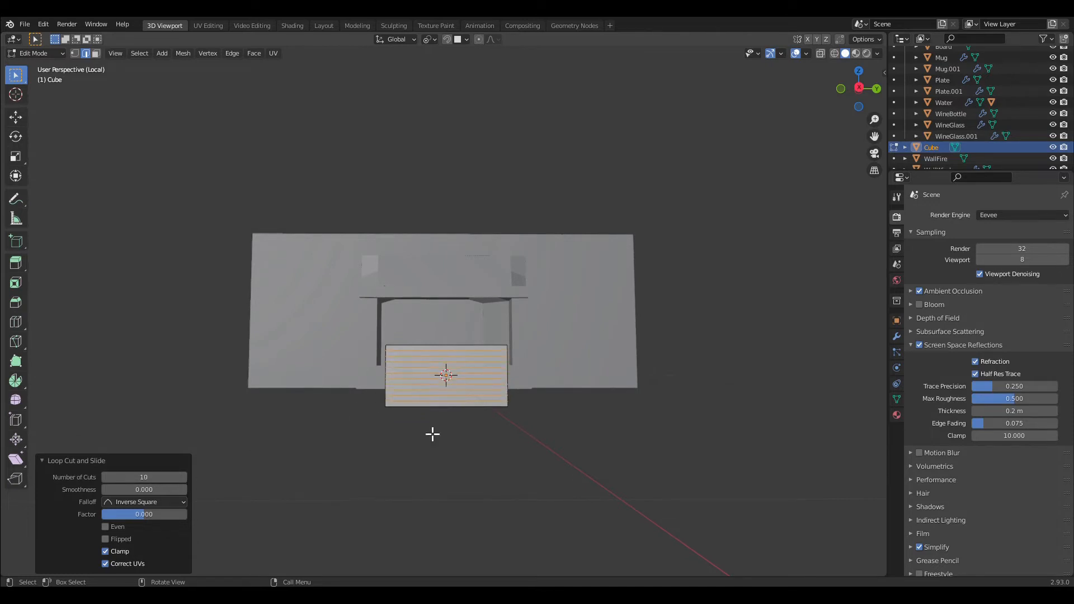
# - From the top view, cut one edge loop near each Y end of the block, with slide factors of about 0.917 and -0.904
pyautogui.press('`')
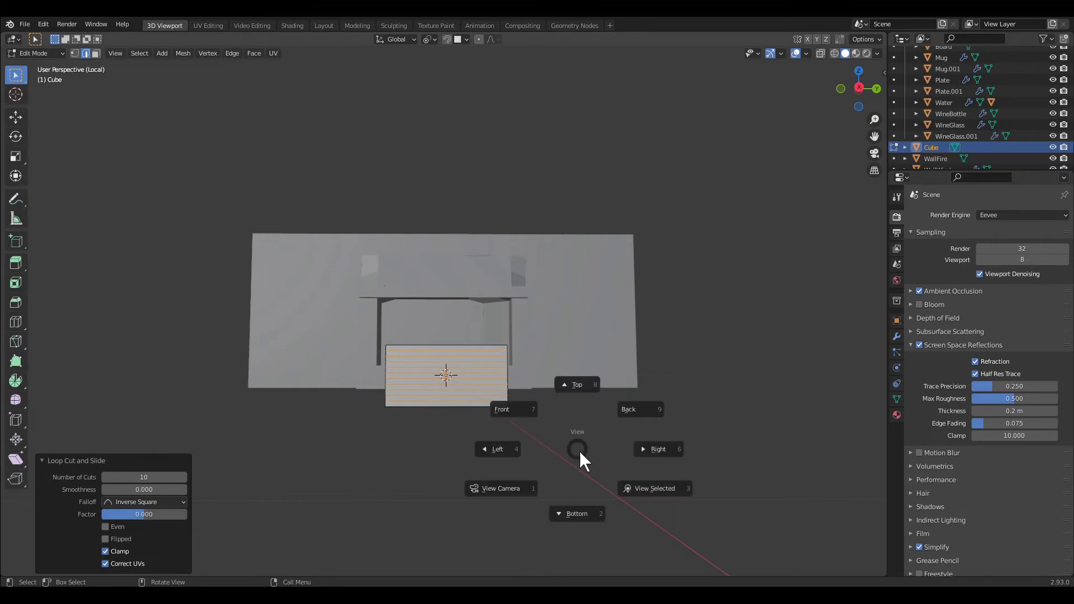
pyautogui.click(583, 453)
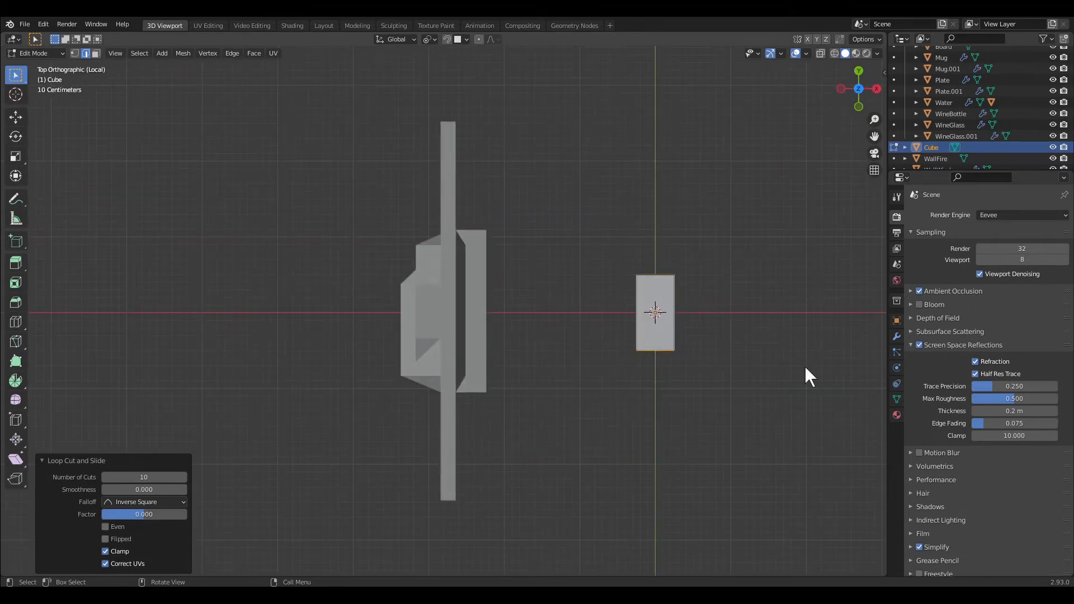
pyautogui.press('KP_Decimal')
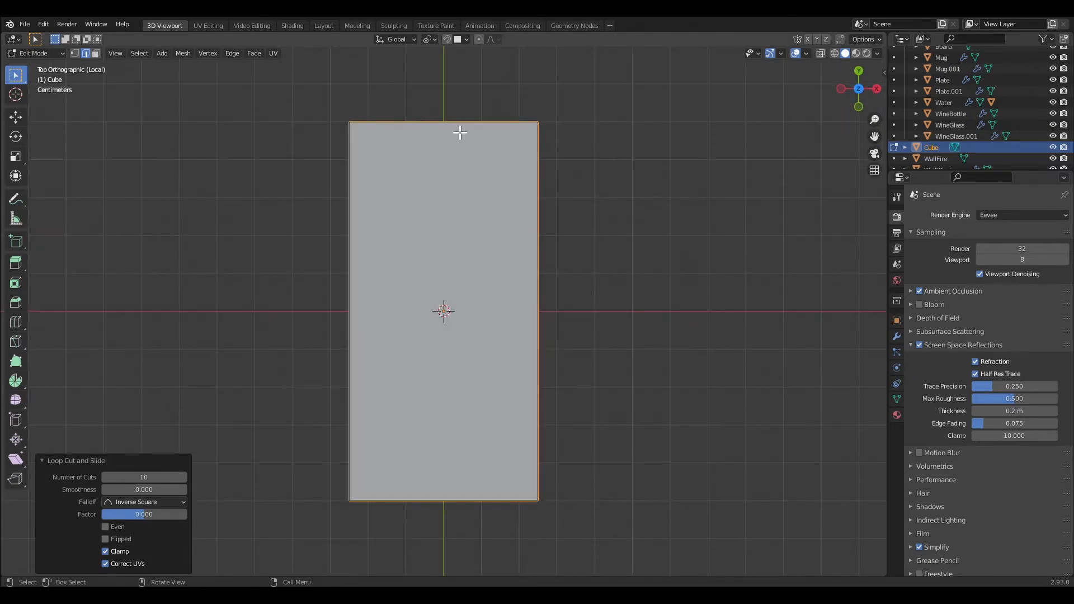
pyautogui.rightClick(518, 311)
pyautogui.click(512, 305)
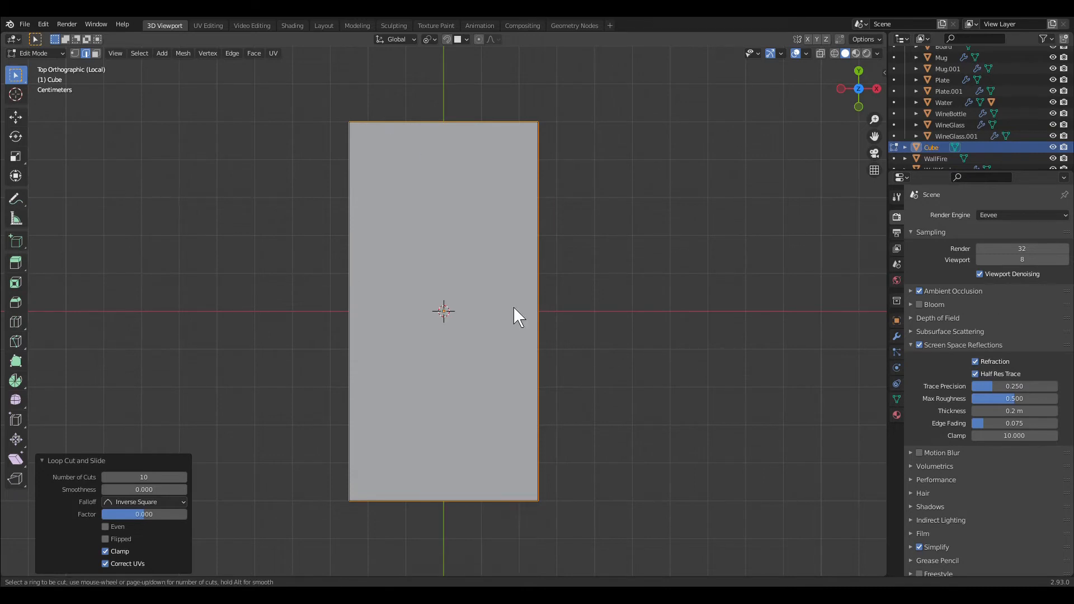
pyautogui.click(533, 368)
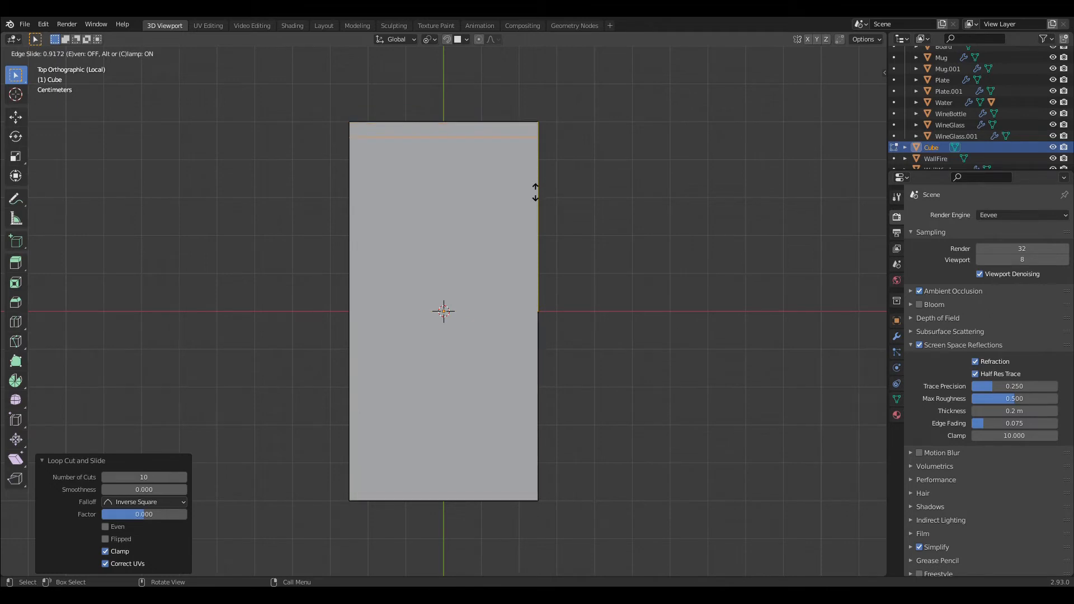
pyautogui.click(535, 192)
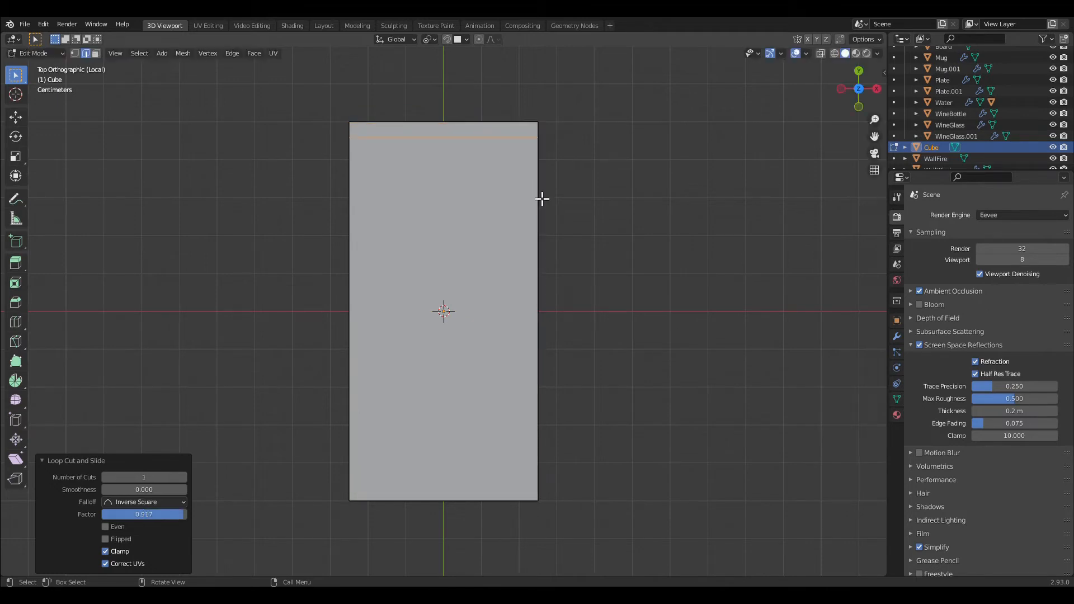
pyautogui.rightClick(495, 256)
pyautogui.click(493, 254)
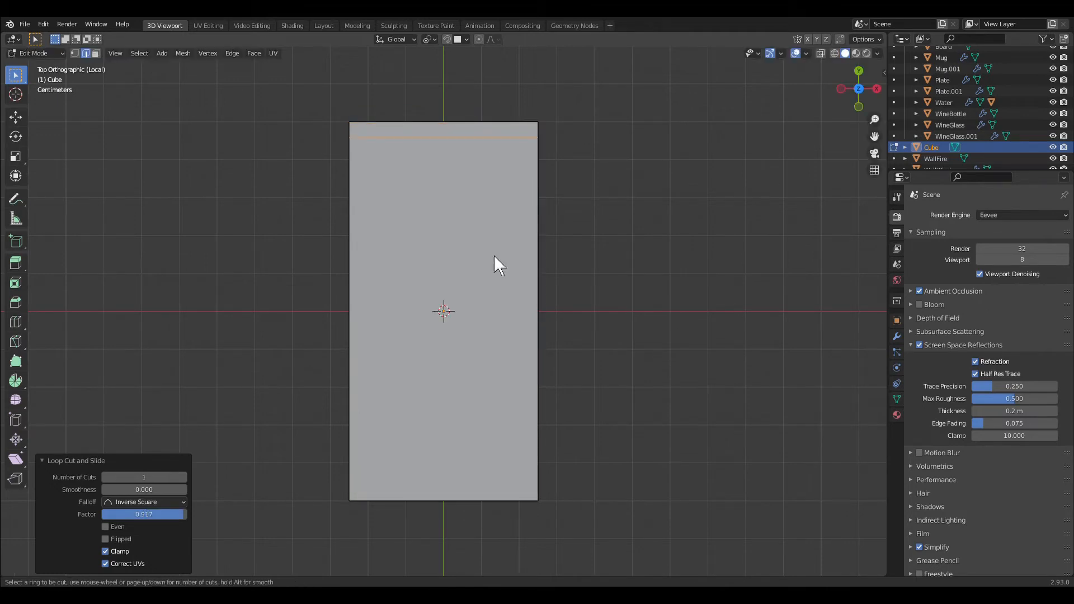
pyautogui.click(529, 297)
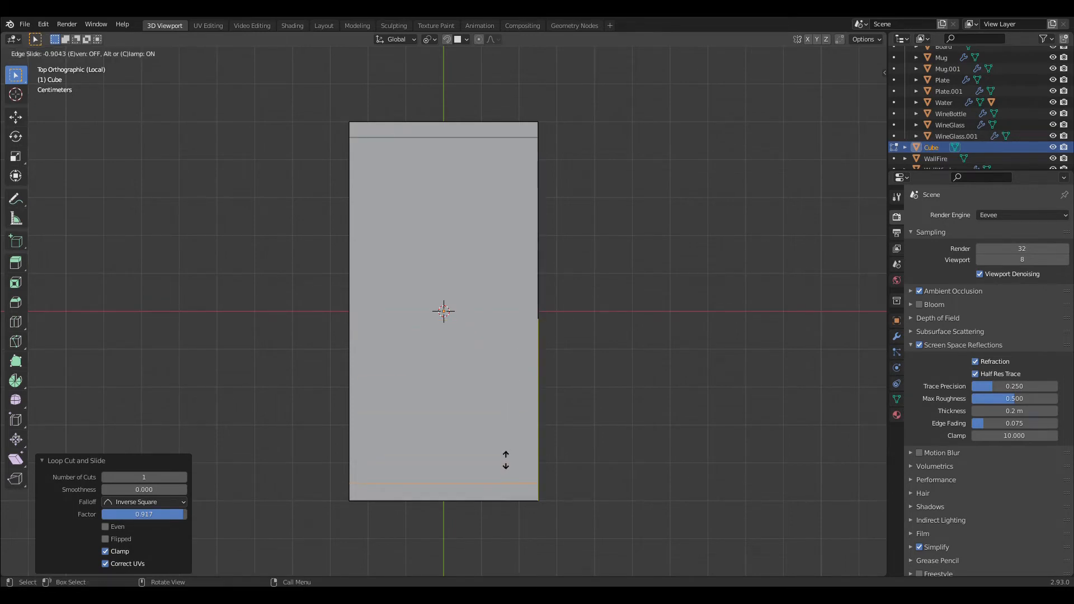
pyautogui.click(505, 460)
# - Cut one edge loop near each long side of the block, with slide factors of about 0.893 and -0.84
pyautogui.rightClick(510, 450)
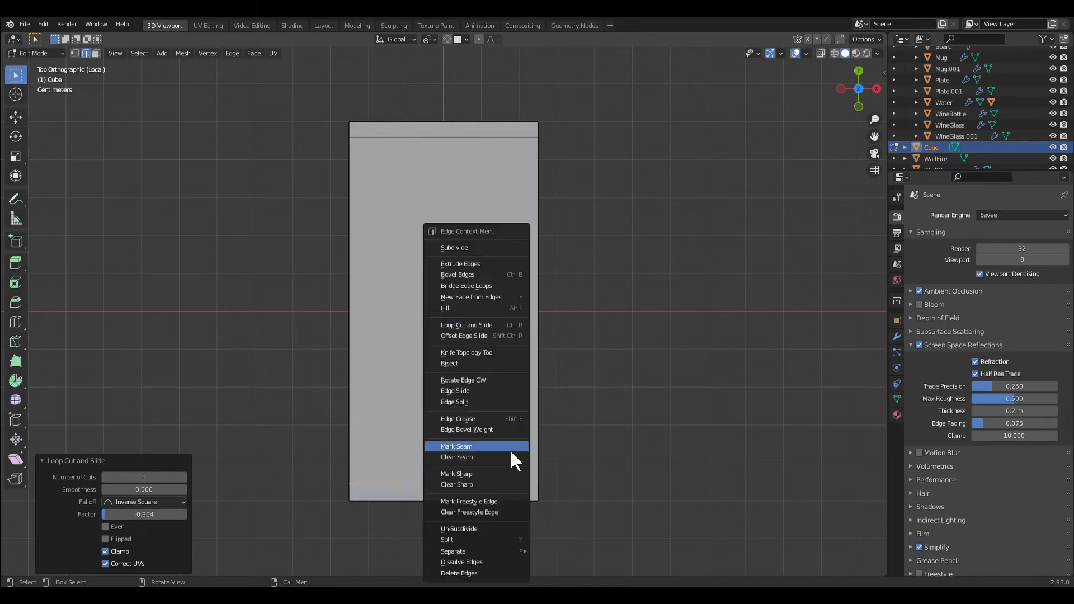
pyautogui.click(488, 330)
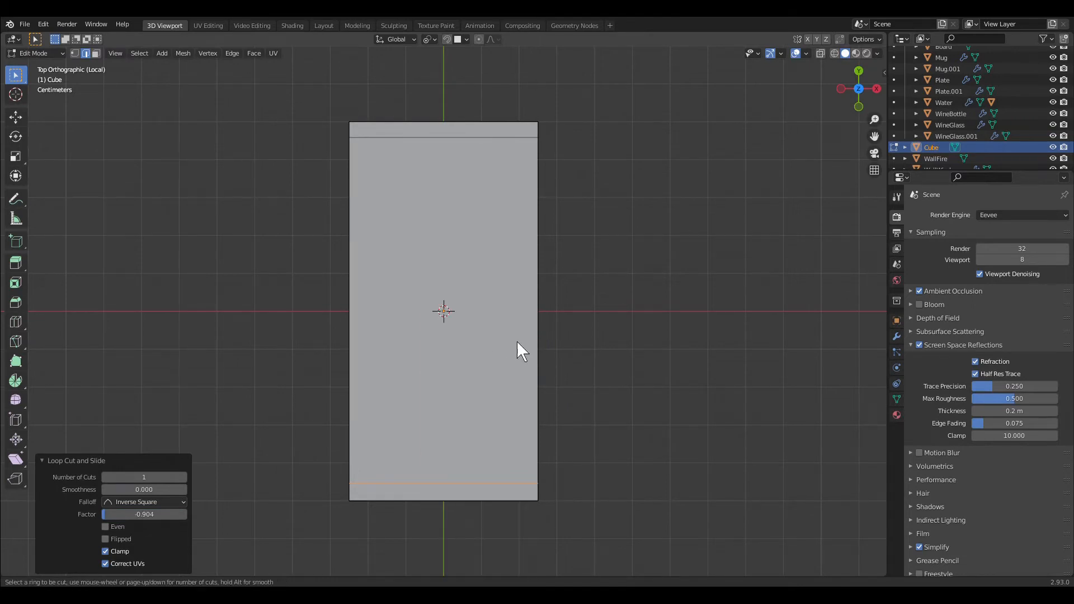
pyautogui.click(422, 472)
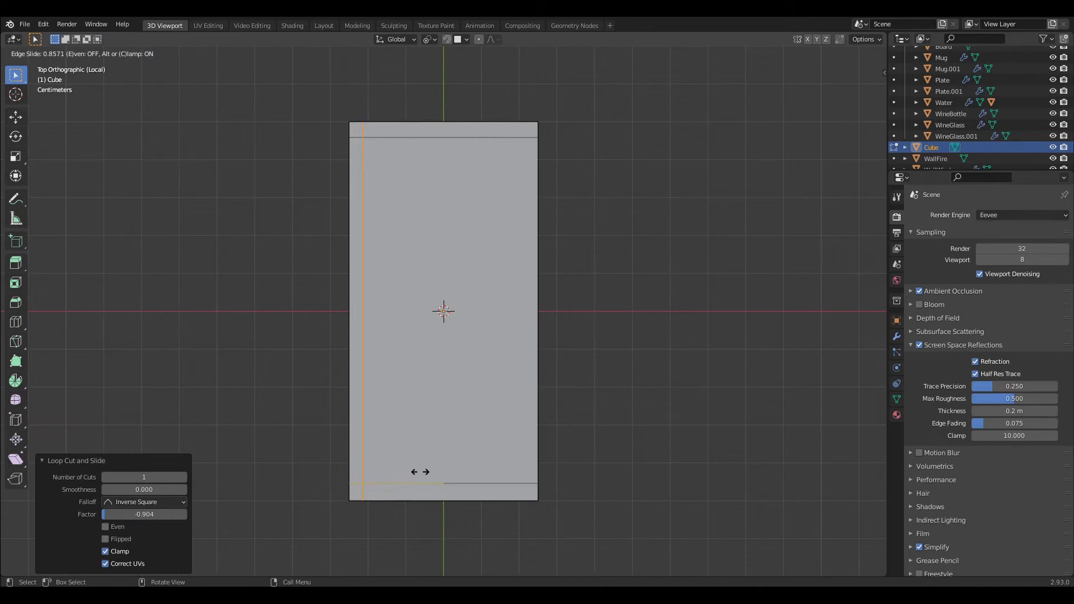
pyautogui.click(421, 455)
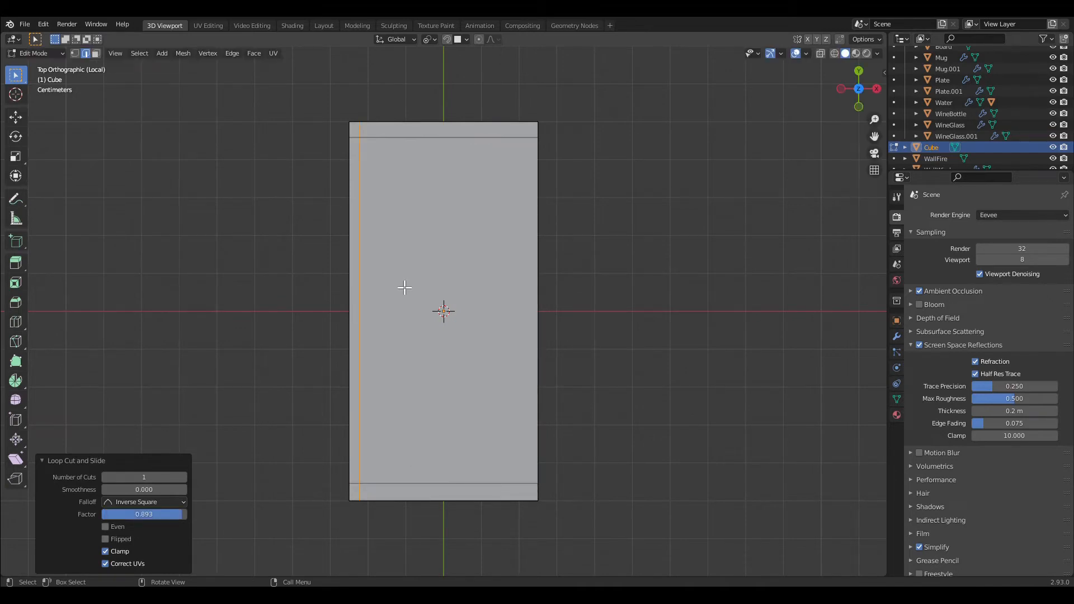
pyautogui.rightClick(477, 320)
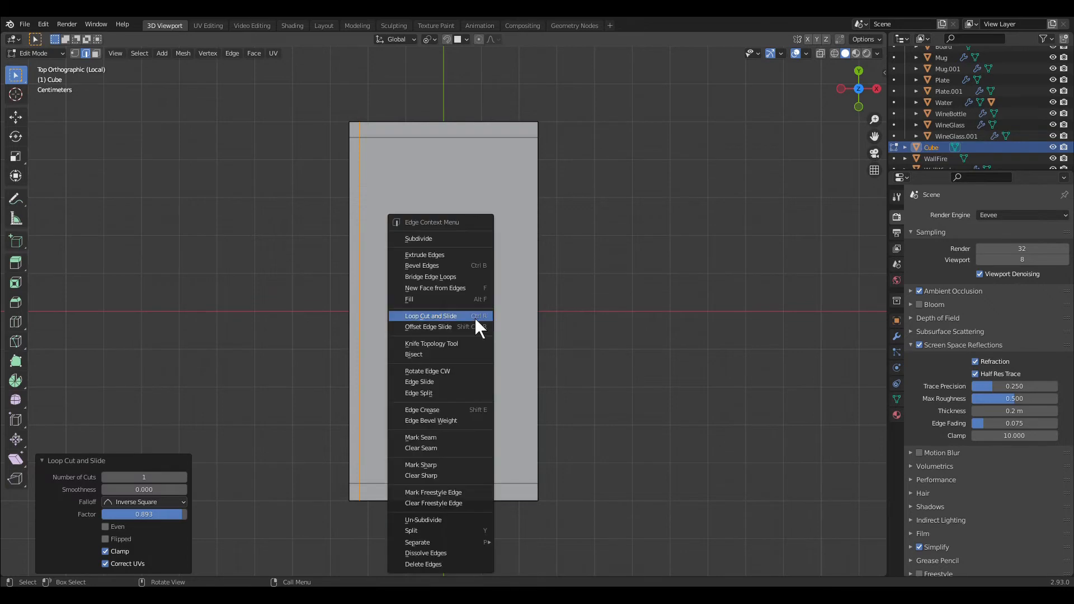
pyautogui.click(476, 318)
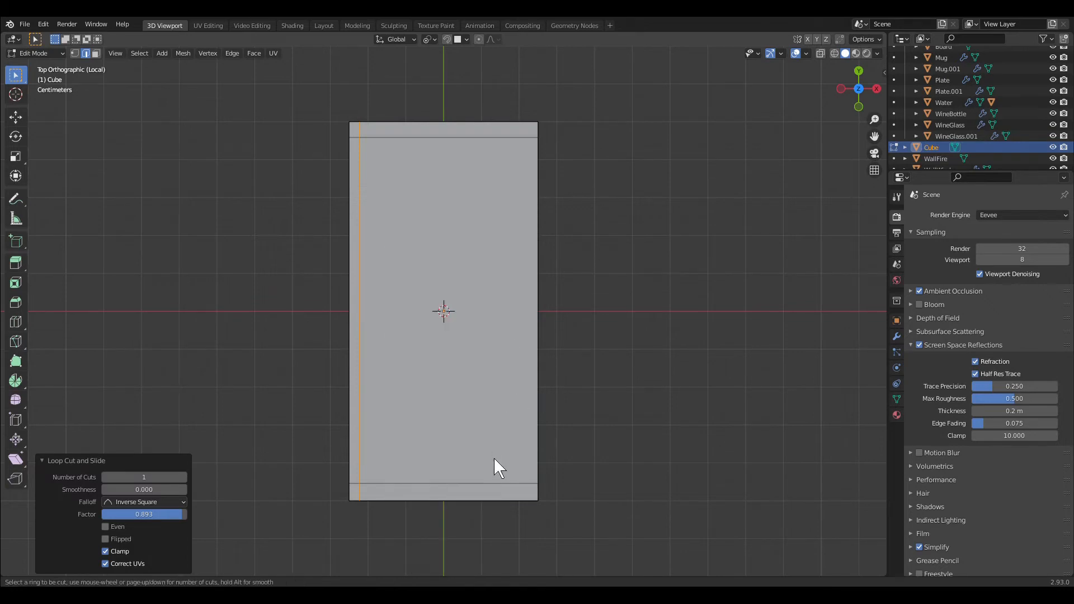
pyautogui.click(497, 478)
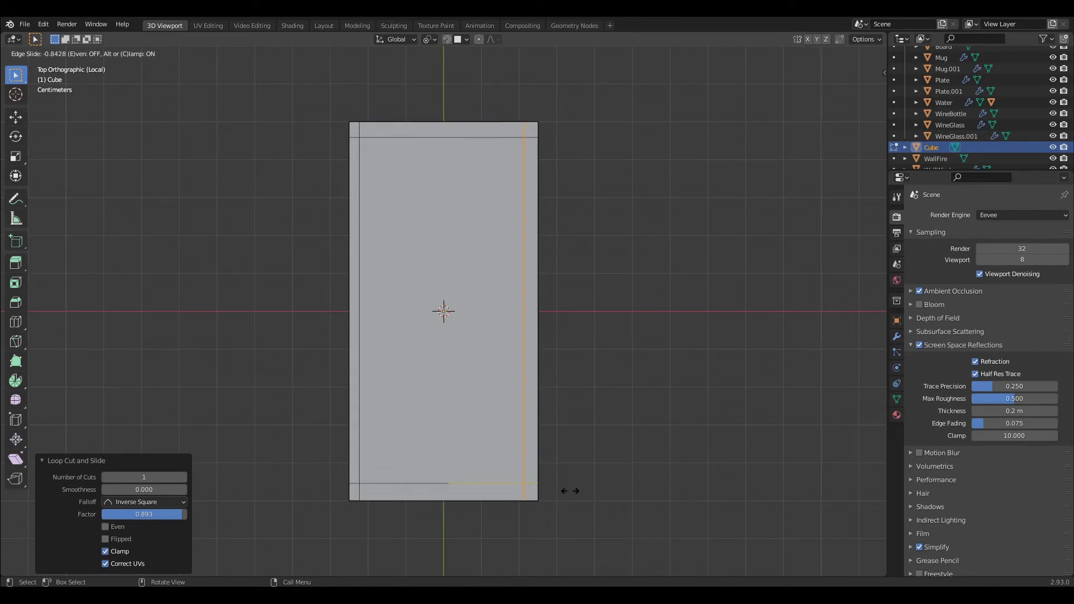
pyautogui.click(570, 491)
# - Box-select the inner rectangle of edges on the block's top face and delete them, keeping only the four corner squares
pyautogui.click(602, 405)
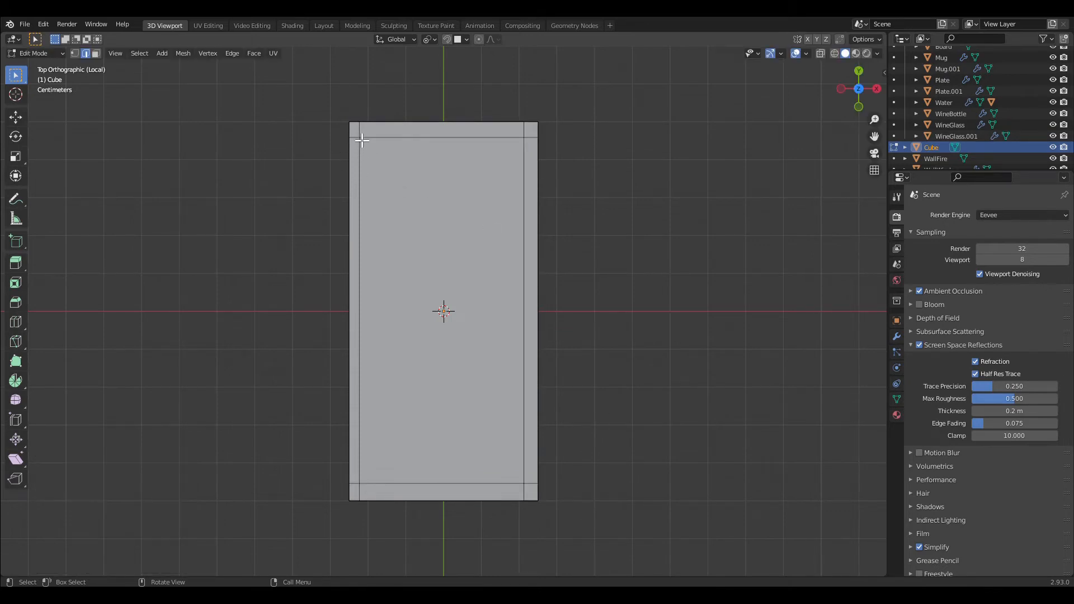
pyautogui.moveTo(356, 133); pyautogui.dragTo(538, 495)
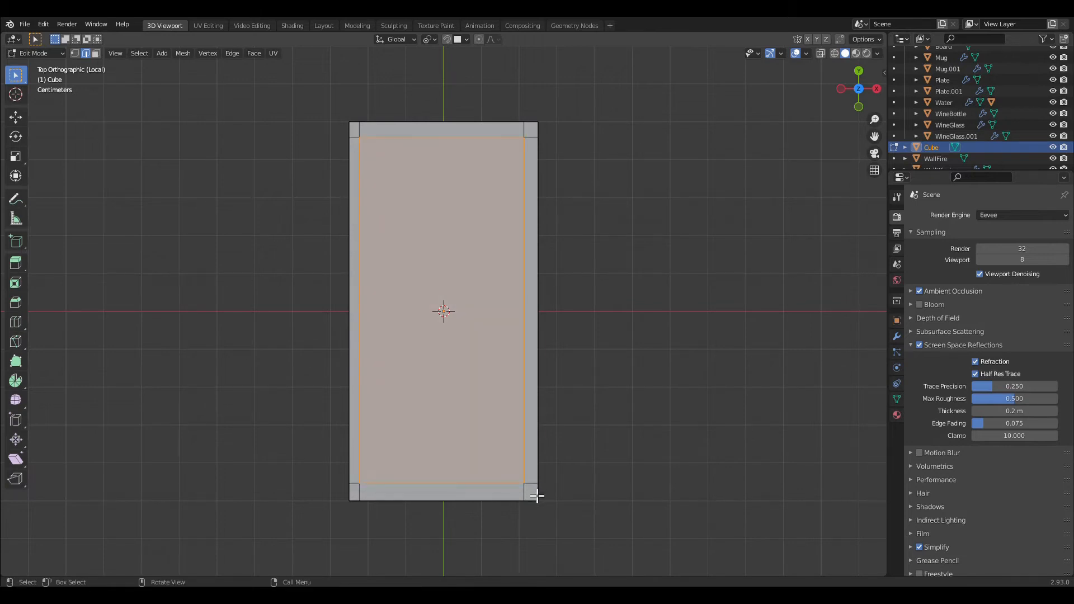
pyautogui.rightClick(537, 495)
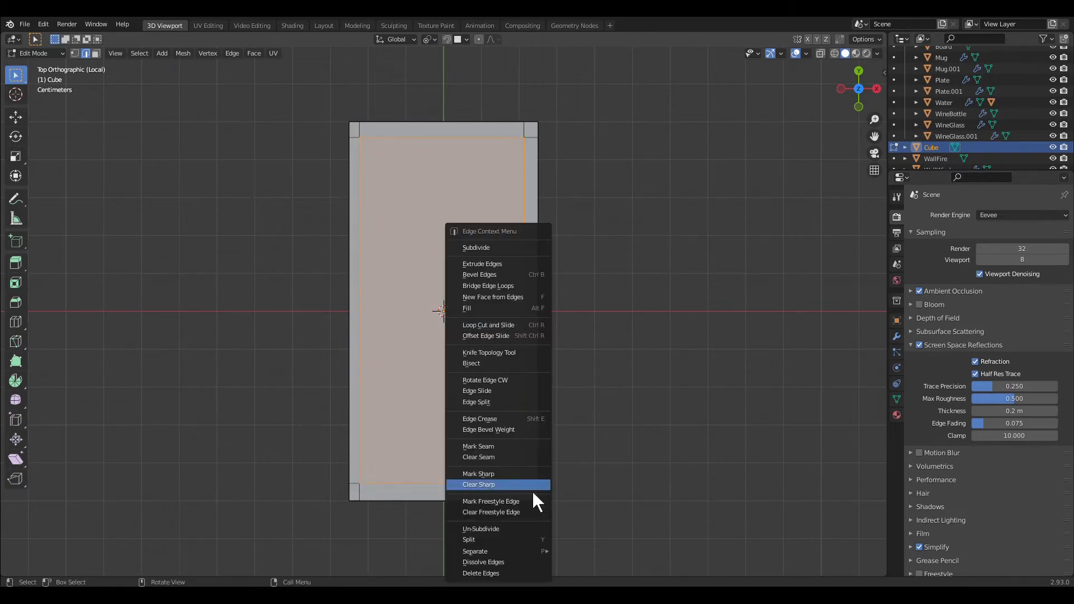
pyautogui.click(508, 570)
# - From the top view, box-select the inner rectangle of edges on the block's bottom face and delete them
pyautogui.moveTo(670, 274)
pyautogui.mouseDown(button='middle')
pyautogui.moveTo(635, 247)
pyautogui.moveTo(667, 245)
pyautogui.moveTo(674, 192)
pyautogui.moveTo(651, 277)
pyautogui.mouseUp(button='middle')
pyautogui.press('`')
pyautogui.press('8')
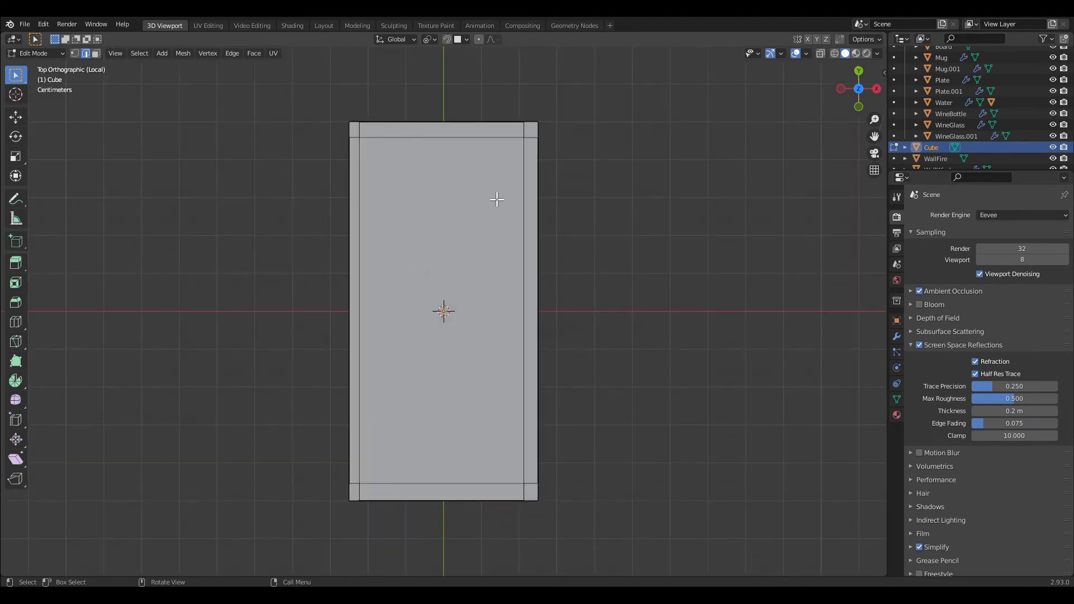
pyautogui.moveTo(361, 141); pyautogui.dragTo(536, 494)
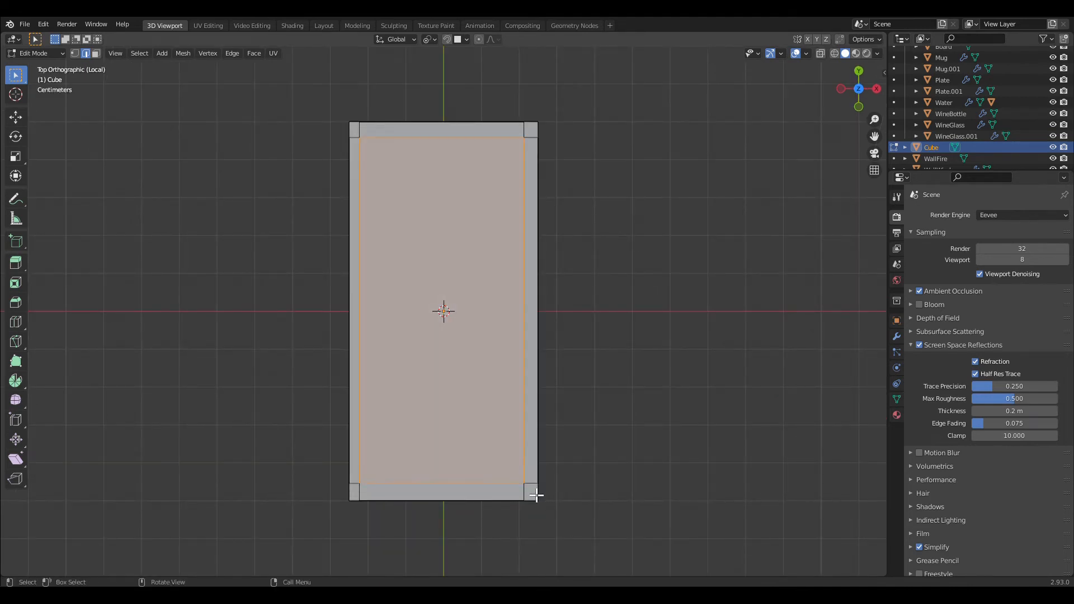
pyautogui.rightClick(502, 438)
pyautogui.click(501, 436)
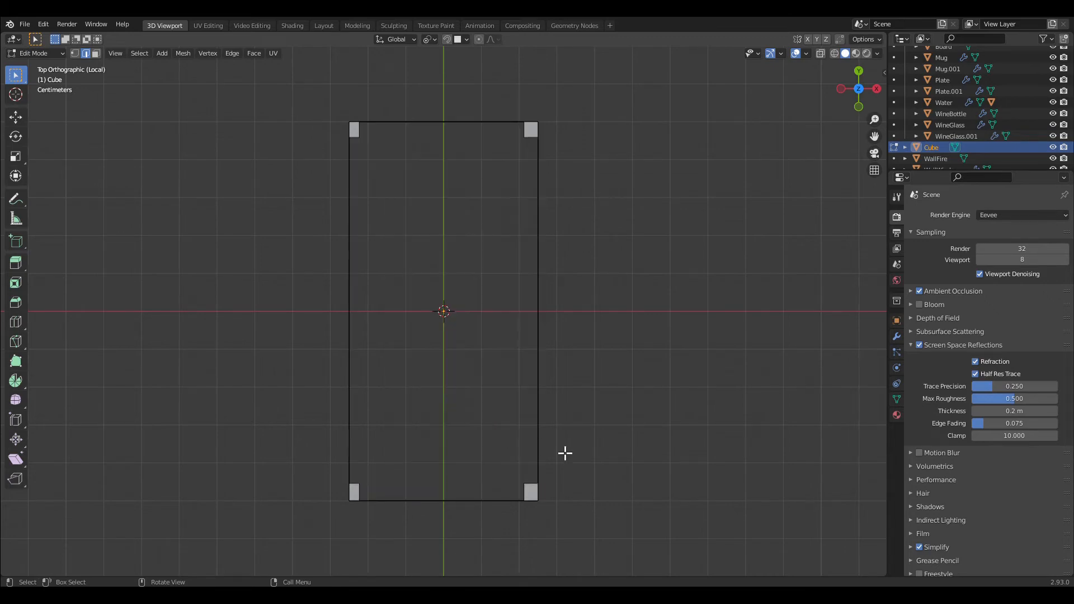
# - On the block's long +X side, delete six alternating horizontal faces between the corner posts, starting with the lowest strip
pyautogui.moveTo(564, 451); pyautogui.dragTo(526, 421, button='middle')
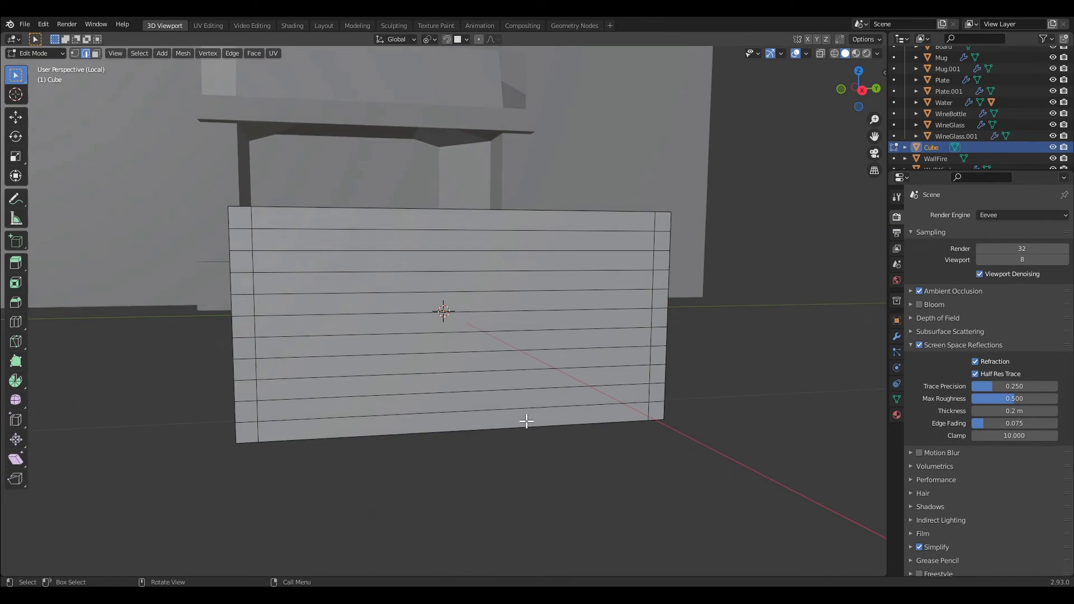
pyautogui.press('3')
pyautogui.click(525, 423)
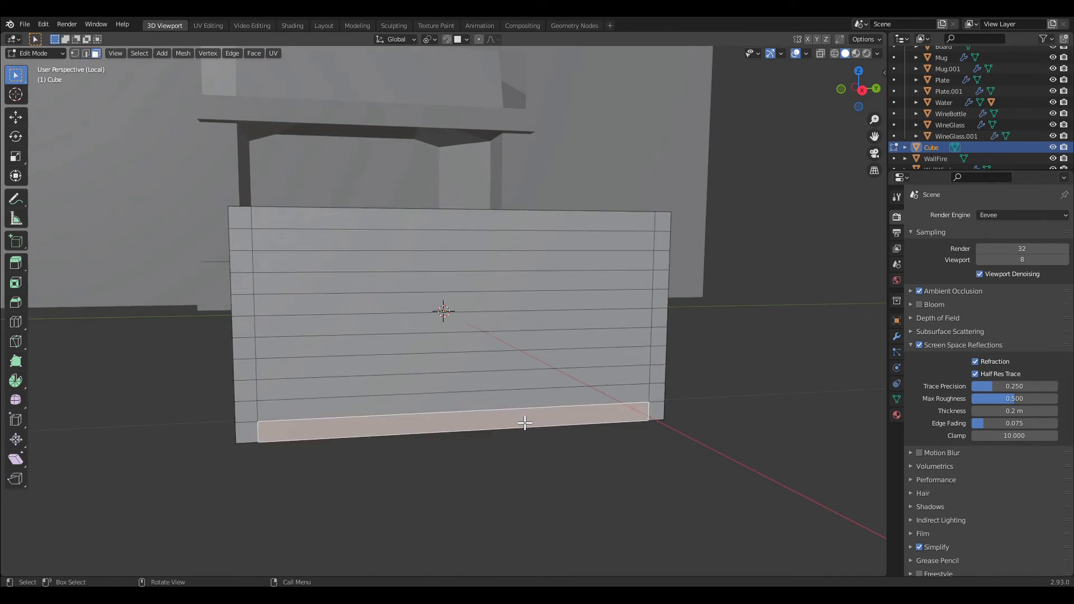
pyautogui.keyDown('shift'); pyautogui.click(511, 385); pyautogui.keyUp('shift')
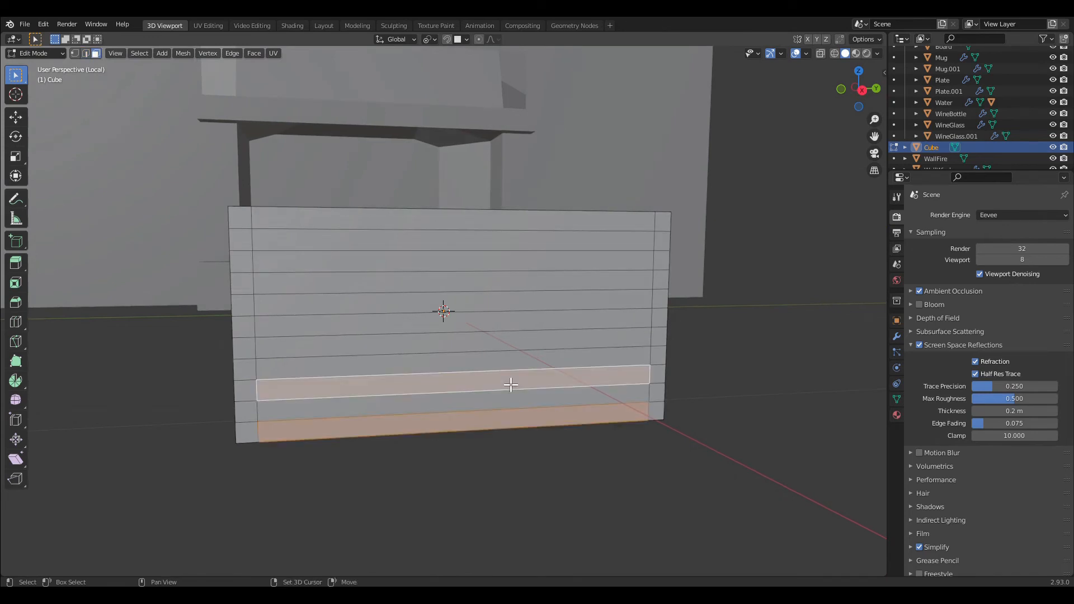
pyautogui.keyDown('shift'); pyautogui.click(514, 343); pyautogui.keyUp('shift')
pyautogui.keyDown('shift'); pyautogui.click(520, 306); pyautogui.keyUp('shift')
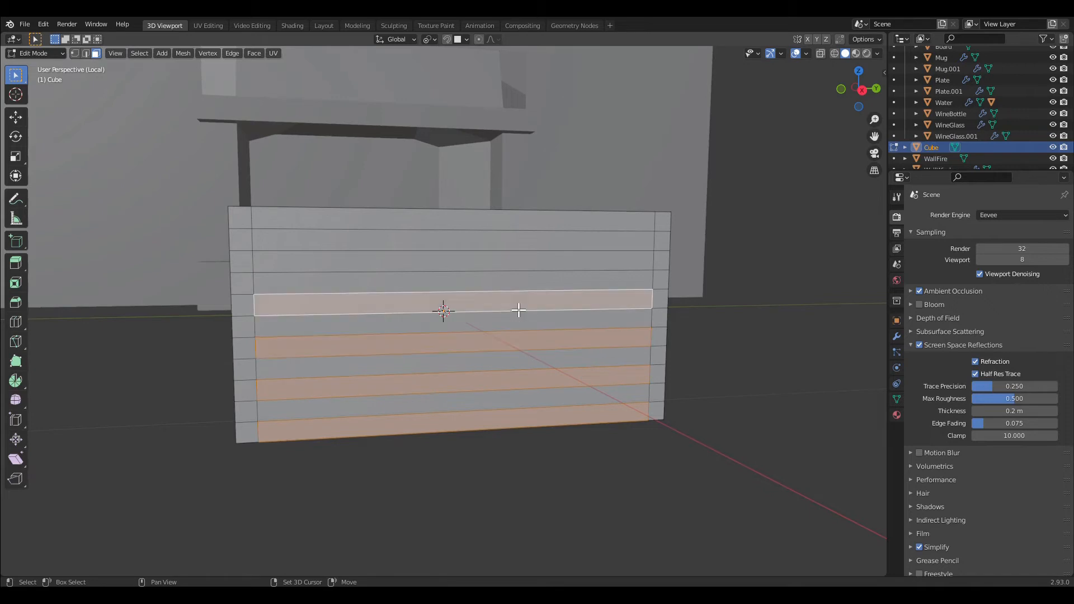
pyautogui.keyDown('shift'); pyautogui.click(523, 263); pyautogui.keyUp('shift')
pyautogui.keyDown('shift'); pyautogui.click(529, 230); pyautogui.keyUp('shift')
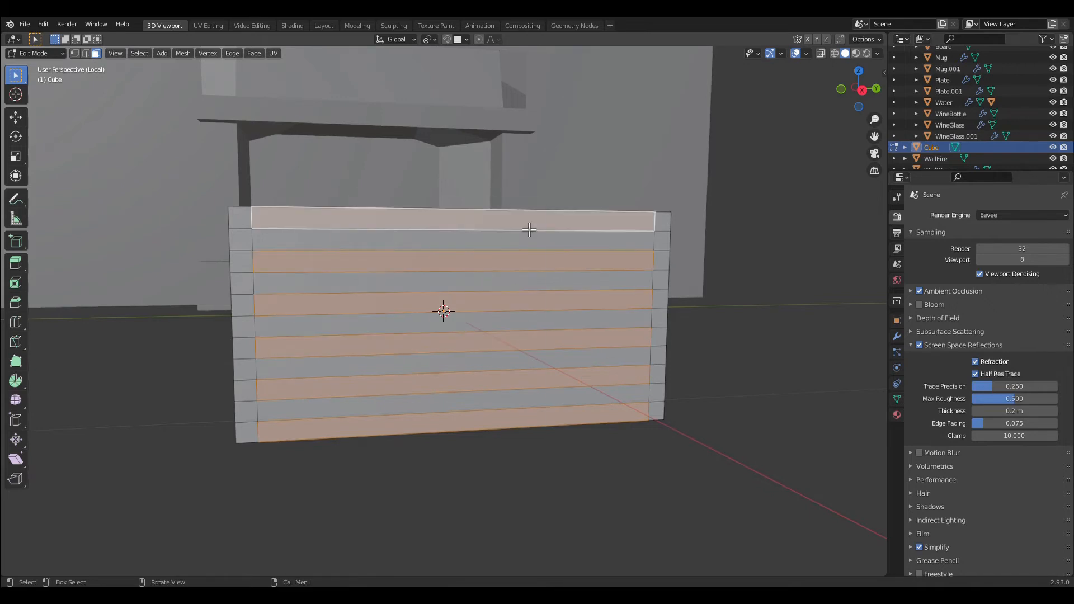
pyautogui.rightClick(529, 229)
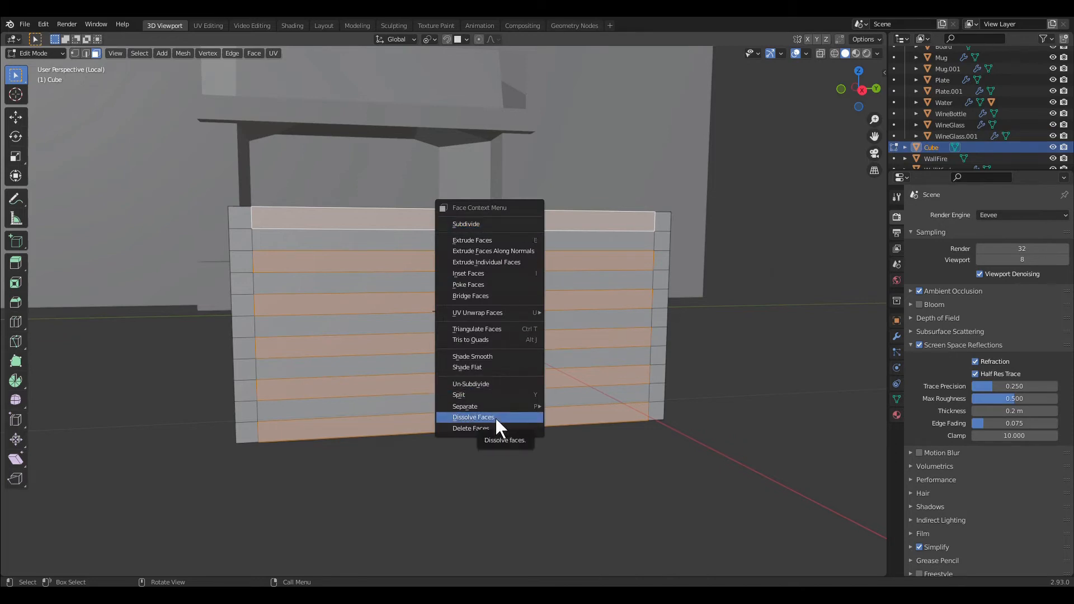
pyautogui.click(497, 429)
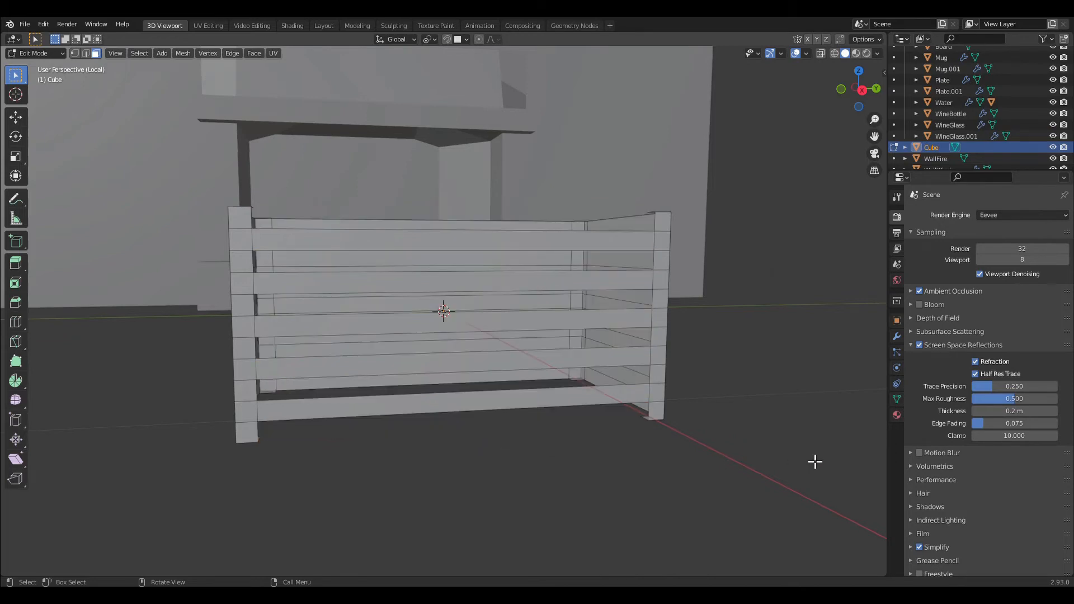
# - On the short +Y end, delete six alternating horizontal faces between the corner posts, from the lowest strip to the highest
pyautogui.moveTo(815, 461); pyautogui.dragTo(603, 458, button='middle')
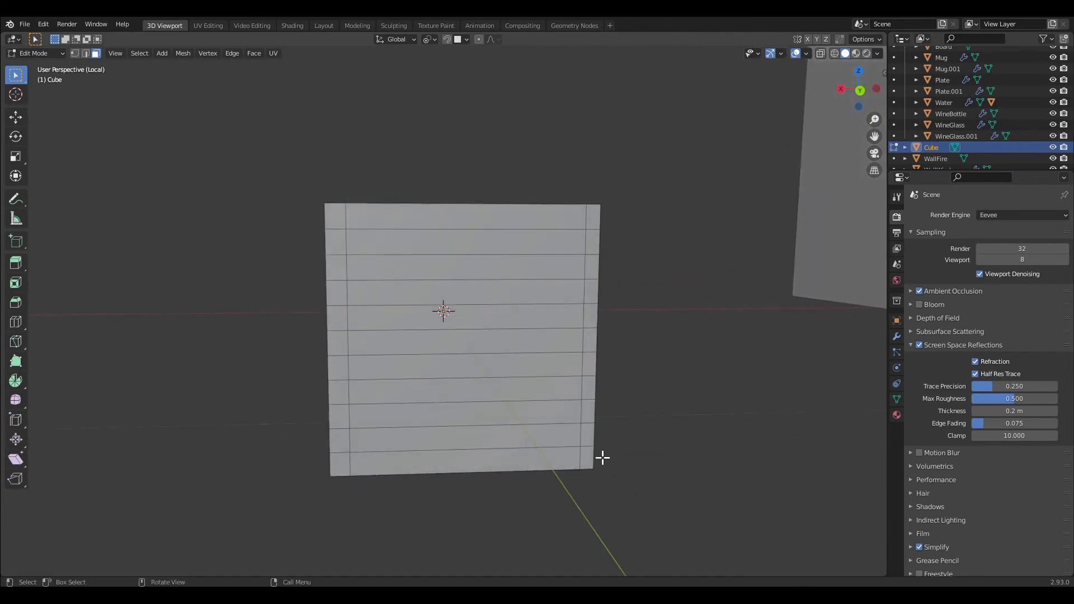
pyautogui.click(535, 465)
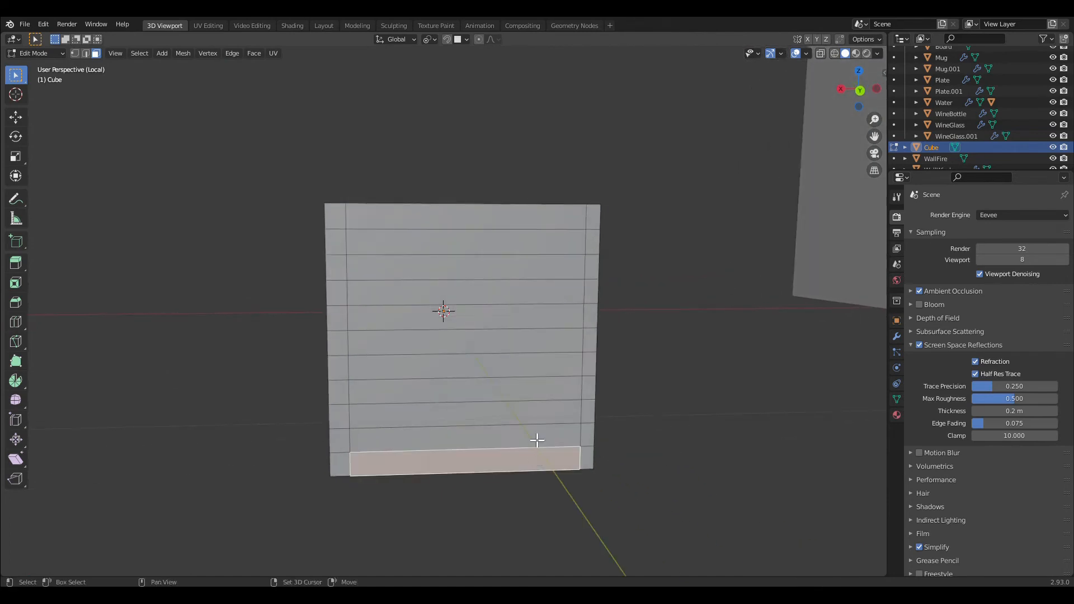
pyautogui.keyDown('shift'); pyautogui.click(541, 415); pyautogui.keyUp('shift')
pyautogui.keyDown('shift'); pyautogui.click(544, 369); pyautogui.keyUp('shift')
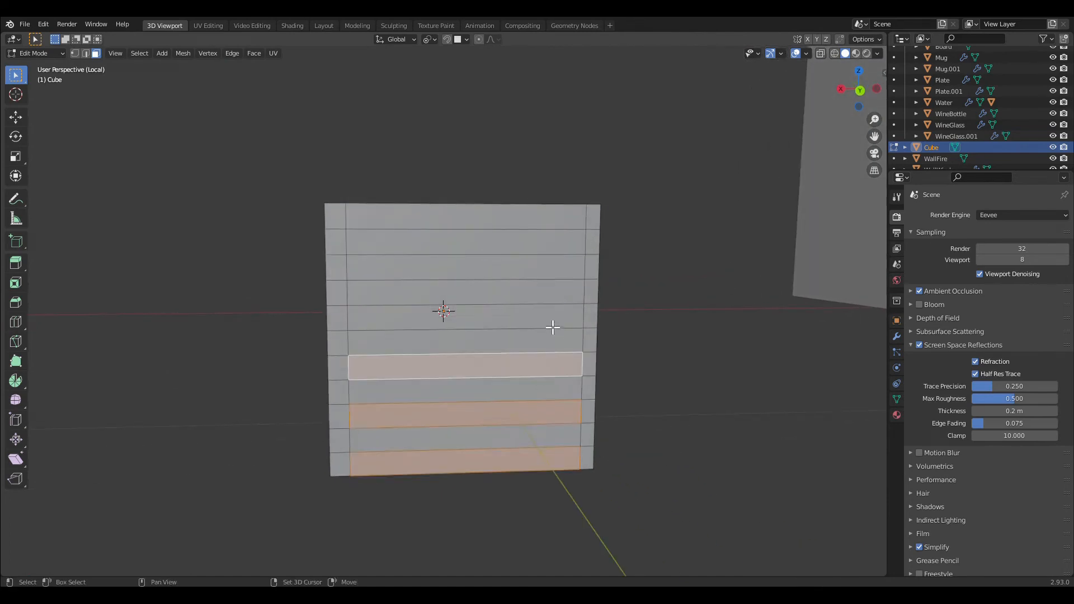
pyautogui.keyDown('shift'); pyautogui.click(552, 323); pyautogui.keyUp('shift')
pyautogui.keyDown('shift'); pyautogui.click(556, 269); pyautogui.keyUp('shift')
pyautogui.keyDown('shift'); pyautogui.click(553, 224); pyautogui.keyUp('shift')
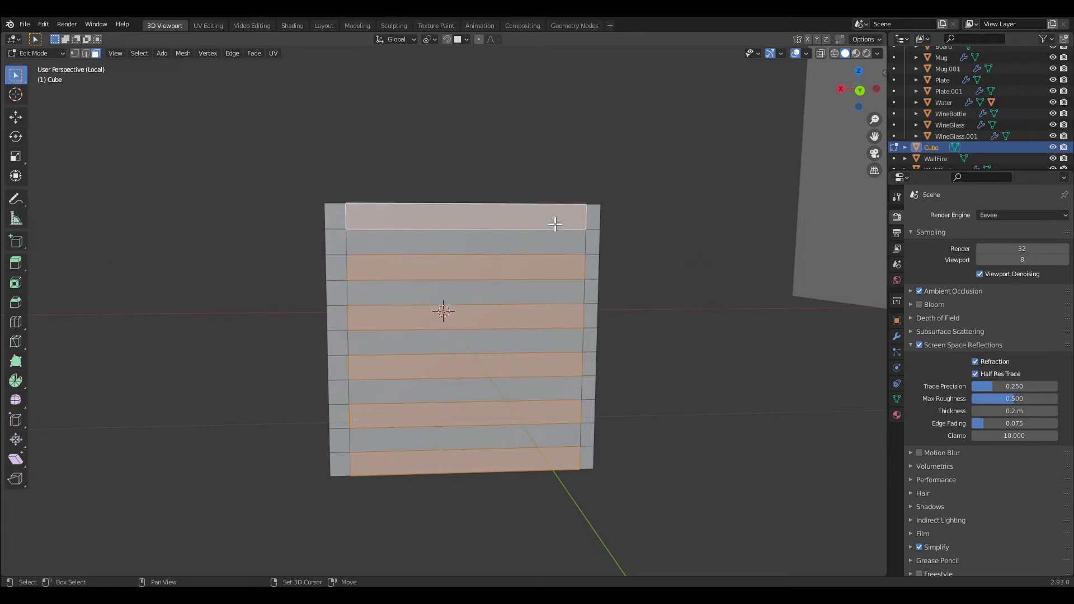
pyautogui.rightClick(553, 223)
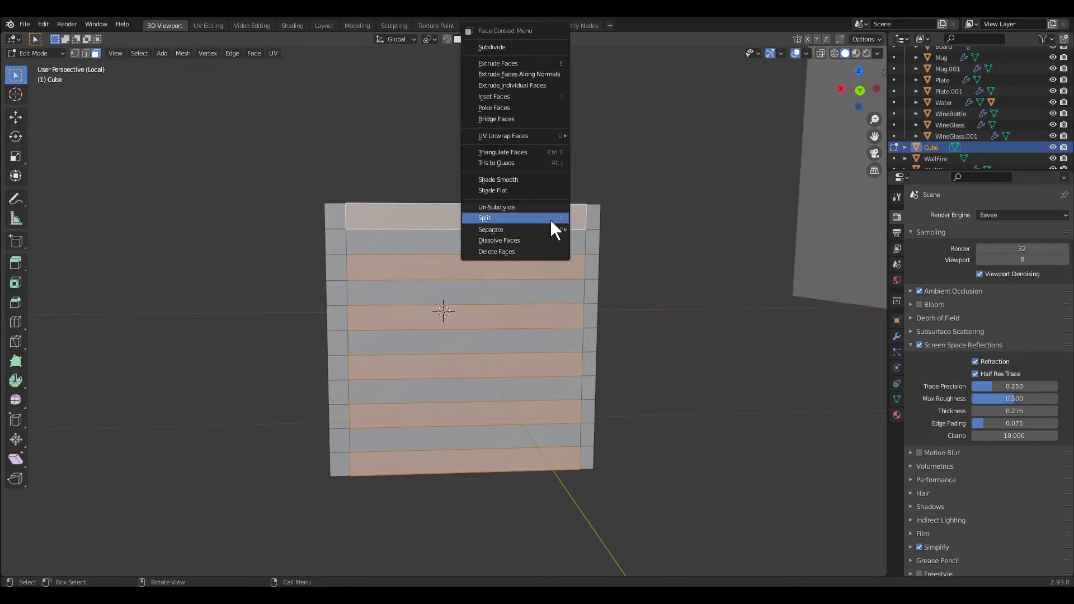
pyautogui.click(546, 251)
# - On the long -X side, delete six alternating horizontal faces between the corner posts, from the lowest strip to the highest
pyautogui.moveTo(607, 442); pyautogui.dragTo(480, 422, button='middle')
pyautogui.click(479, 420)
pyautogui.keyDown('shift'); pyautogui.click(486, 376); pyautogui.keyUp('shift')
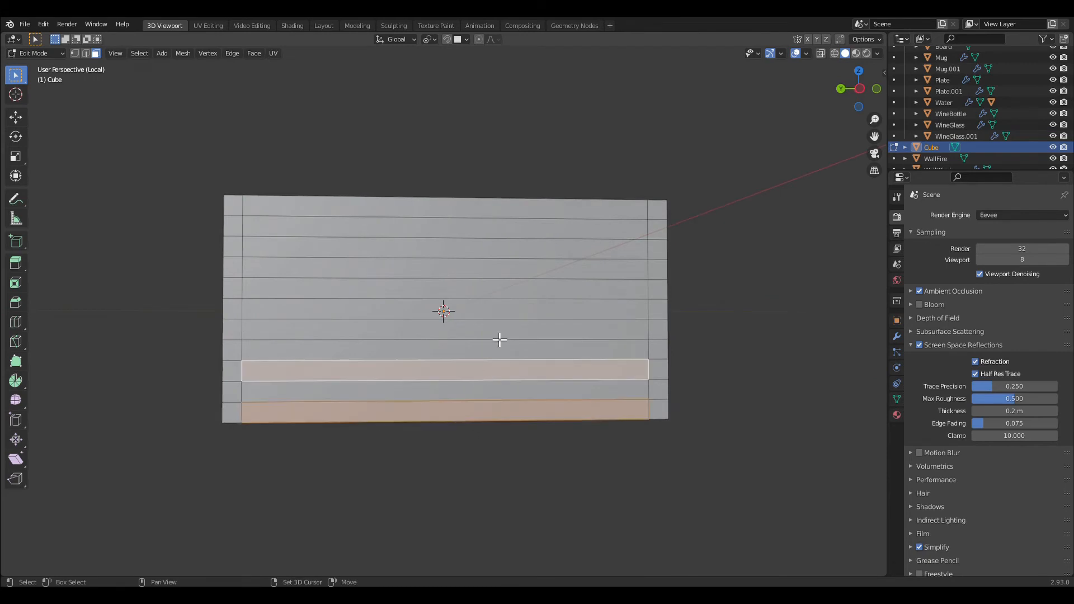
pyautogui.keyDown('shift'); pyautogui.click(499, 334); pyautogui.keyUp('shift')
pyautogui.keyDown('shift'); pyautogui.click(505, 291); pyautogui.keyUp('shift')
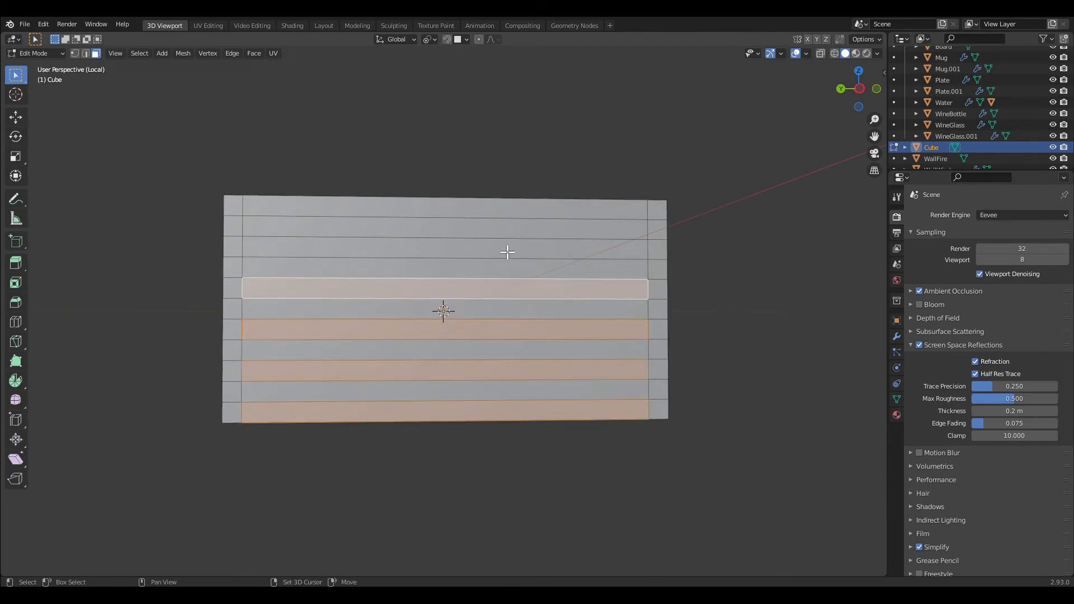
pyautogui.keyDown('shift'); pyautogui.click(508, 250); pyautogui.keyUp('shift')
pyautogui.keyDown('shift'); pyautogui.click(517, 212); pyautogui.keyUp('shift')
pyautogui.rightClick(513, 208)
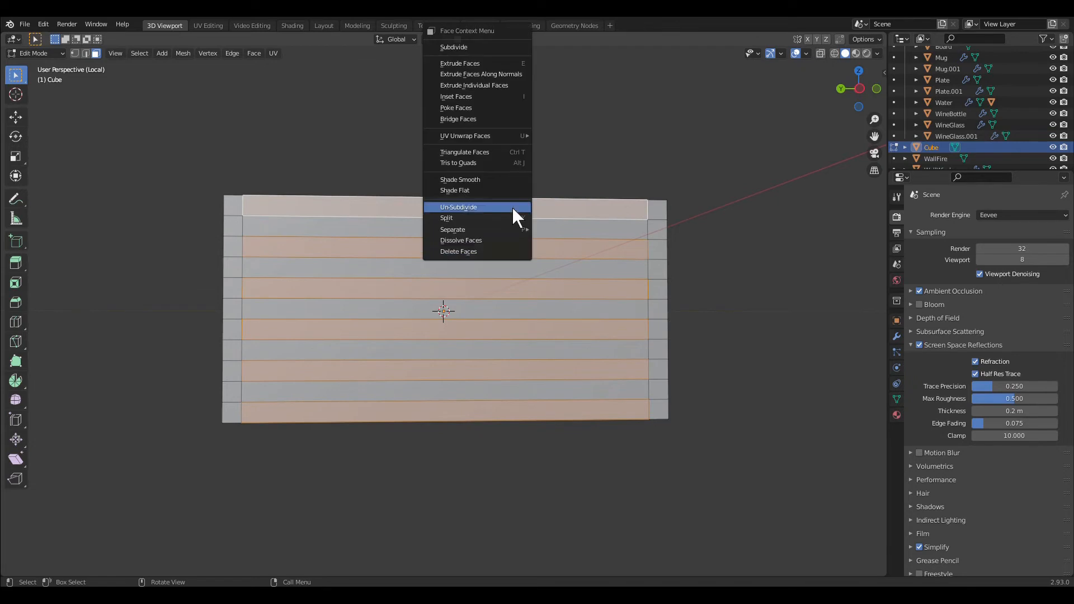
pyautogui.click(503, 252)
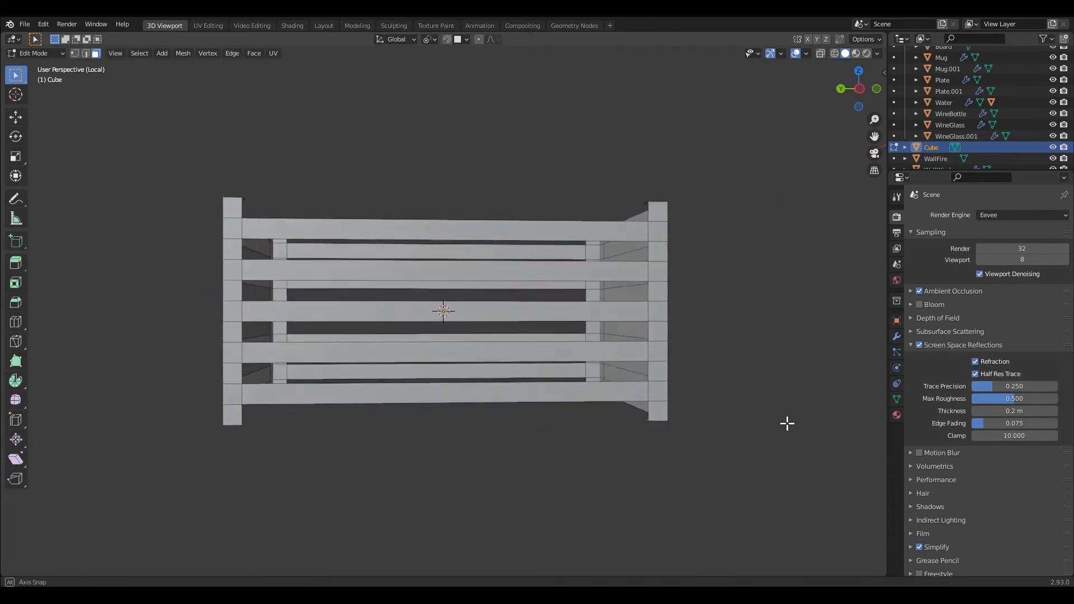
# - On the short -Y end, delete six alternating horizontal faces between the corner posts, from the lowest strip to the highest
pyautogui.moveTo(786, 425); pyautogui.dragTo(554, 453, button='middle')
pyautogui.click(532, 461)
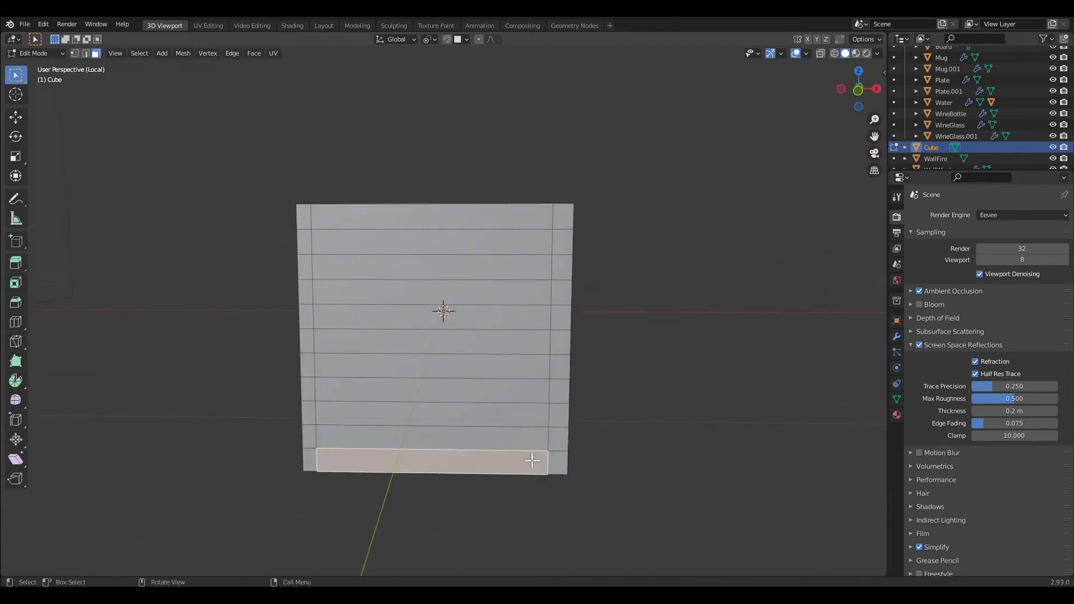
pyautogui.keyDown('shift'); pyautogui.click(507, 417); pyautogui.keyUp('shift')
pyautogui.keyDown('shift'); pyautogui.click(514, 375); pyautogui.keyUp('shift')
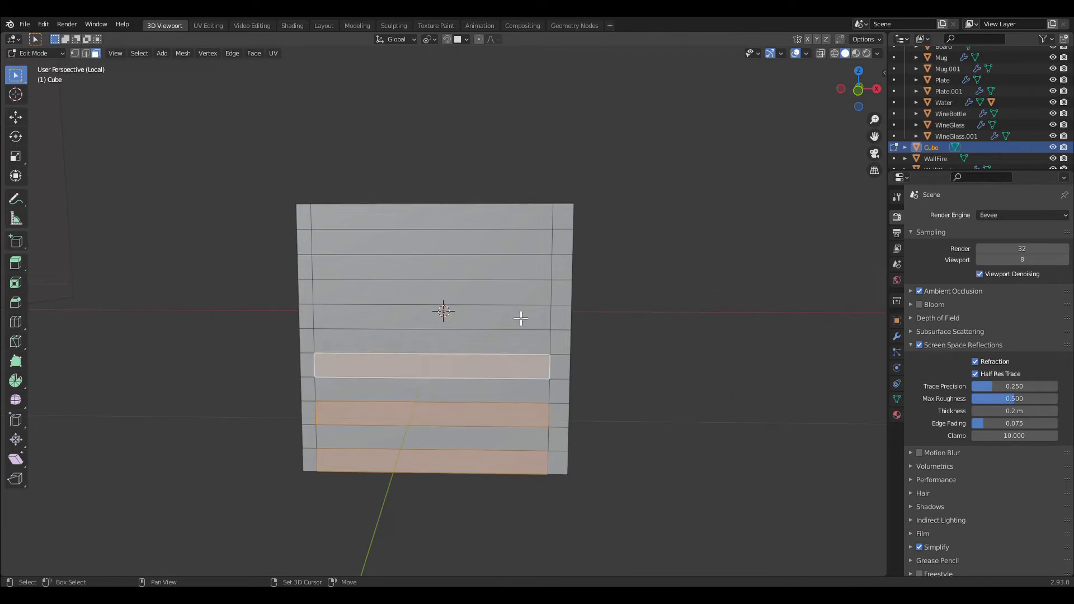
pyautogui.keyDown('shift'); pyautogui.click(521, 316); pyautogui.keyUp('shift')
pyautogui.keyDown('shift'); pyautogui.click(523, 270); pyautogui.keyUp('shift')
pyautogui.keyDown('shift'); pyautogui.click(524, 217); pyautogui.keyUp('shift')
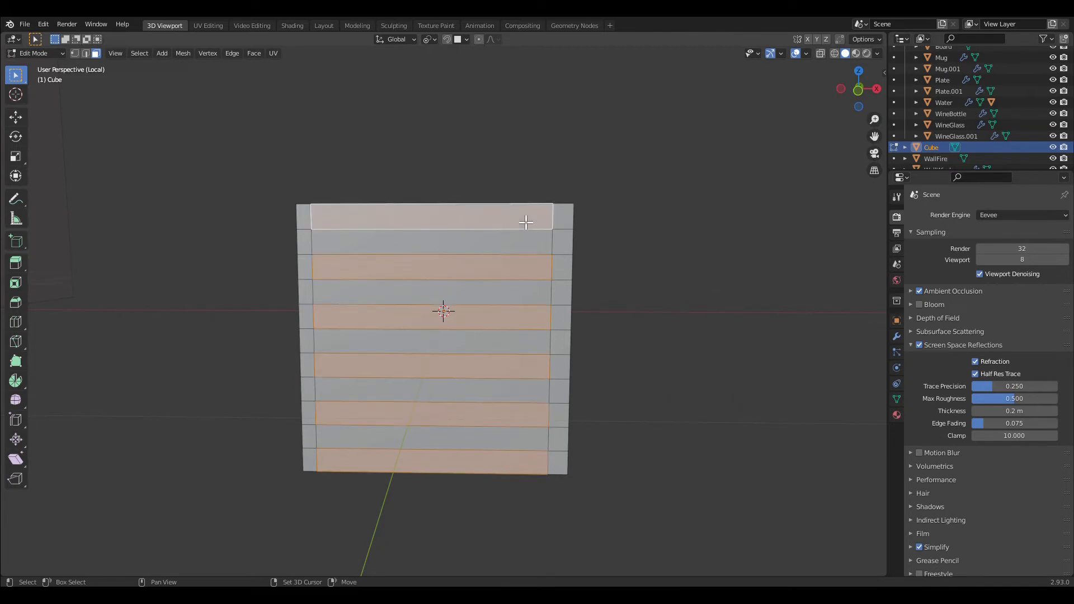
pyautogui.rightClick(521, 217)
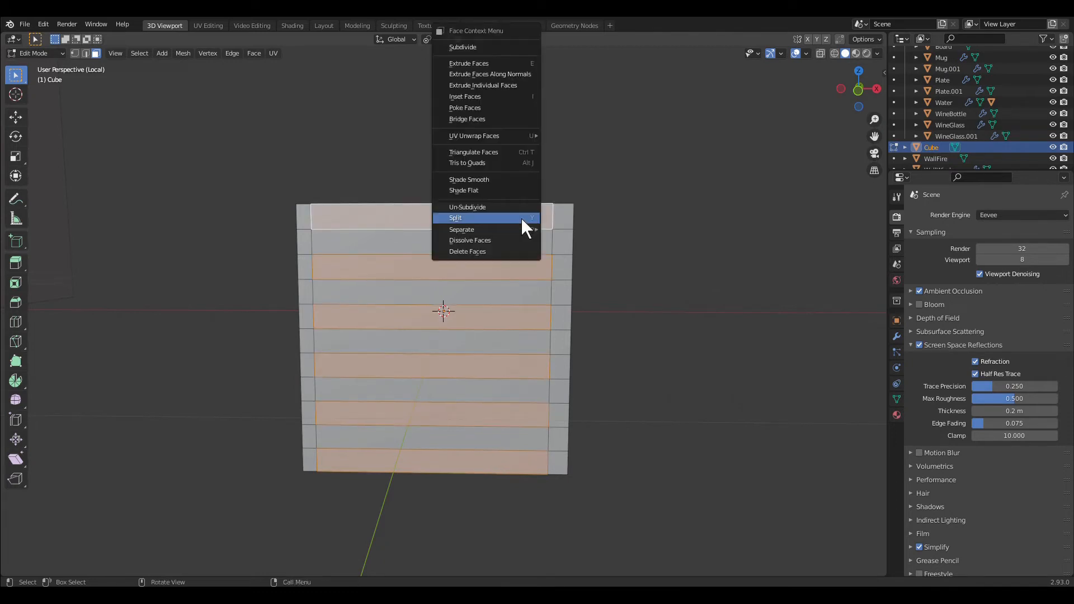
pyautogui.click(519, 249)
# - Delete the eight small square faces capping the upper and lower ends of the four corner posts
pyautogui.moveTo(627, 380); pyautogui.dragTo(588, 509, button='middle')
pyautogui.click(555, 506)
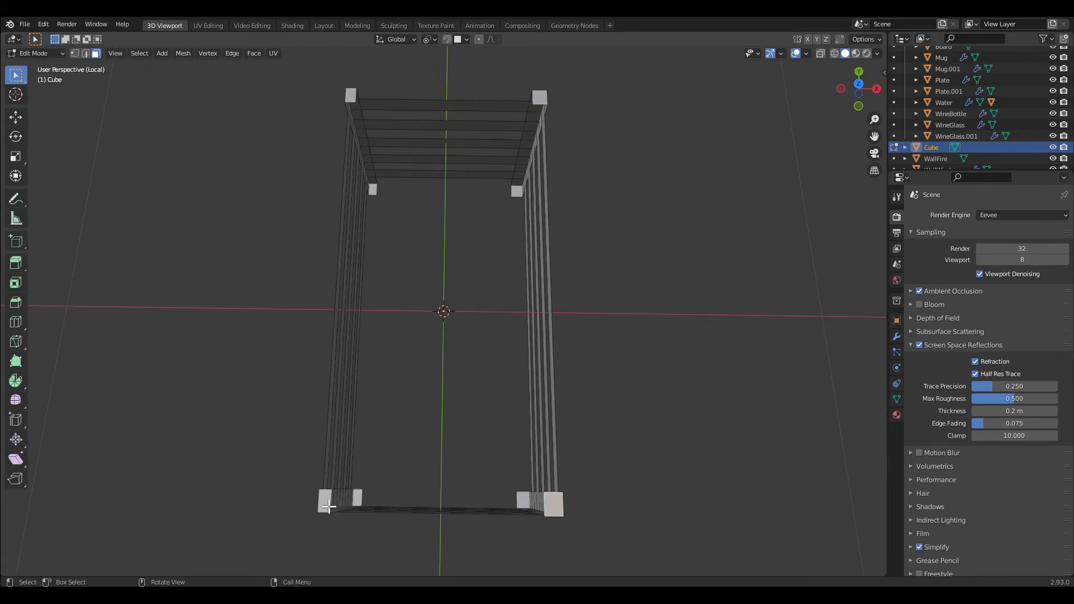
pyautogui.keyDown('shift'); pyautogui.click(329, 507); pyautogui.keyUp('shift')
pyautogui.keyDown('shift'); pyautogui.click(354, 97); pyautogui.keyUp('shift')
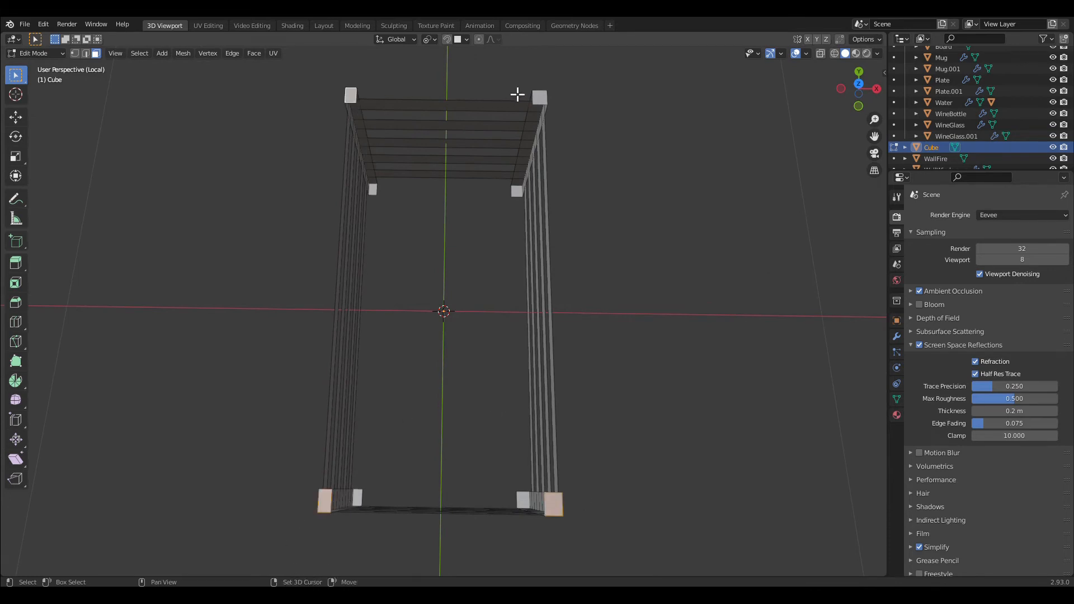
pyautogui.keyDown('shift'); pyautogui.click(540, 97); pyautogui.keyUp('shift')
pyautogui.keyDown('shift'); pyautogui.click(518, 192); pyautogui.keyUp('shift')
pyautogui.keyDown('shift'); pyautogui.click(375, 192); pyautogui.keyUp('shift')
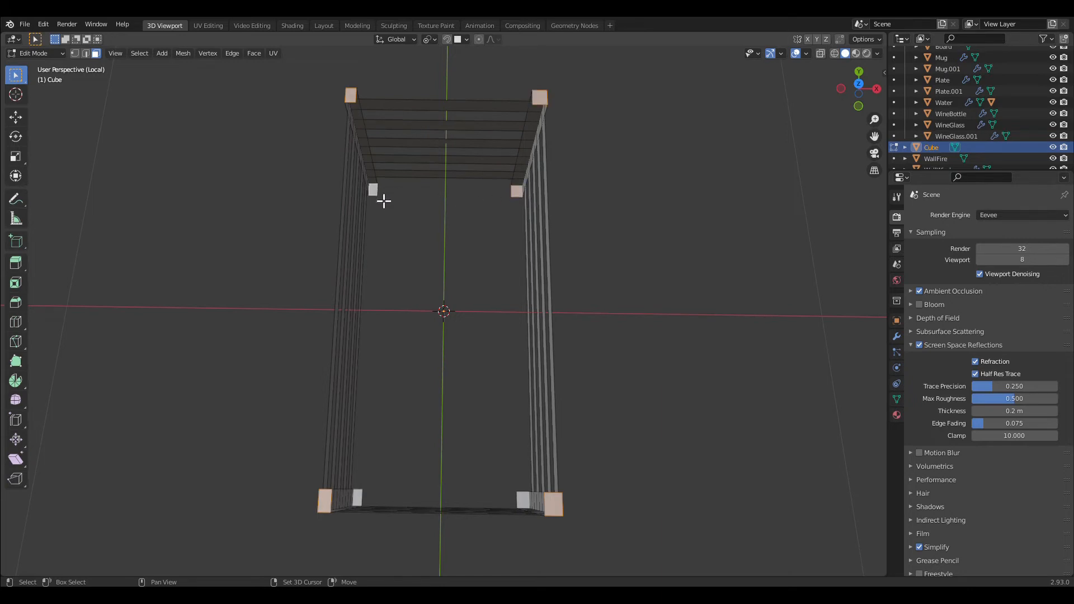
pyautogui.keyDown('shift'); pyautogui.click(523, 500); pyautogui.keyUp('shift')
pyautogui.keyDown('shift'); pyautogui.click(361, 500); pyautogui.keyUp('shift')
pyautogui.rightClick(389, 503)
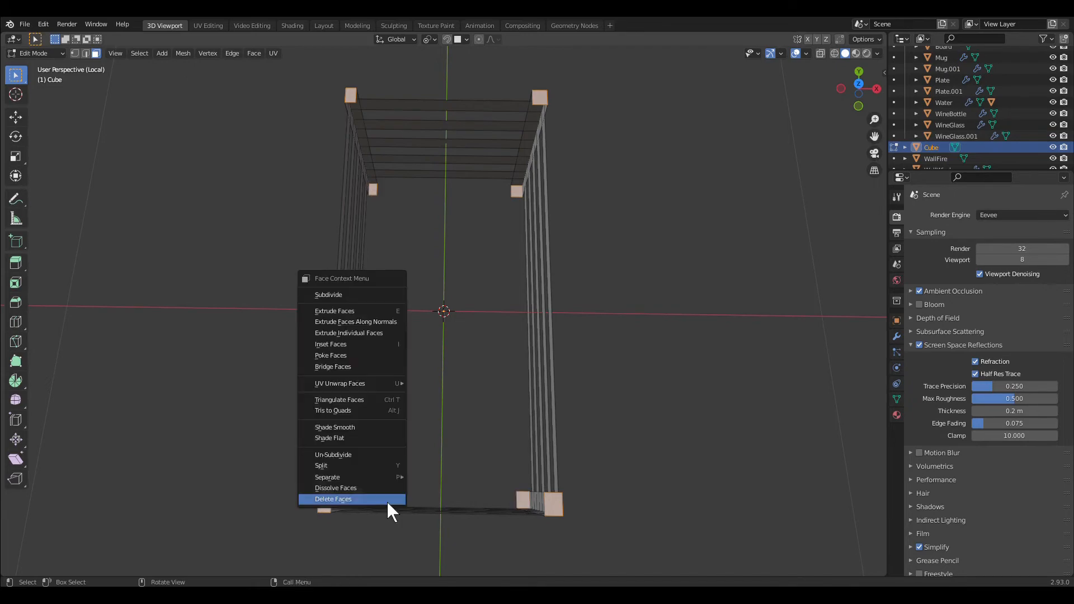
pyautogui.click(387, 501)
# - Add a Solidify modifier to the slatted basket mesh and set its thickness to 5 mm
pyautogui.moveTo(619, 554); pyautogui.dragTo(554, 493, button='middle')
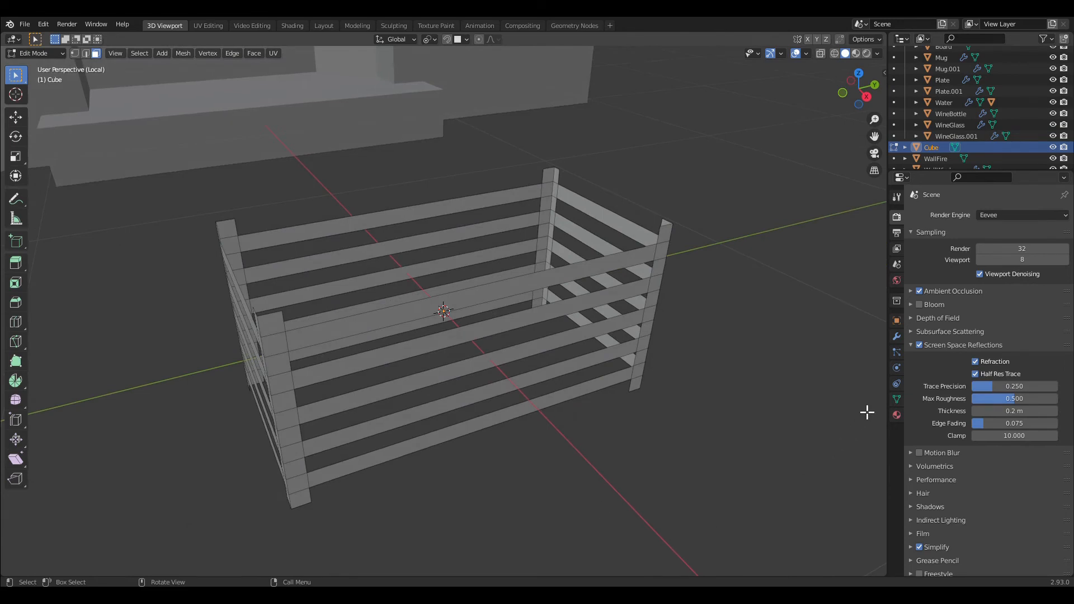
pyautogui.click(896, 336)
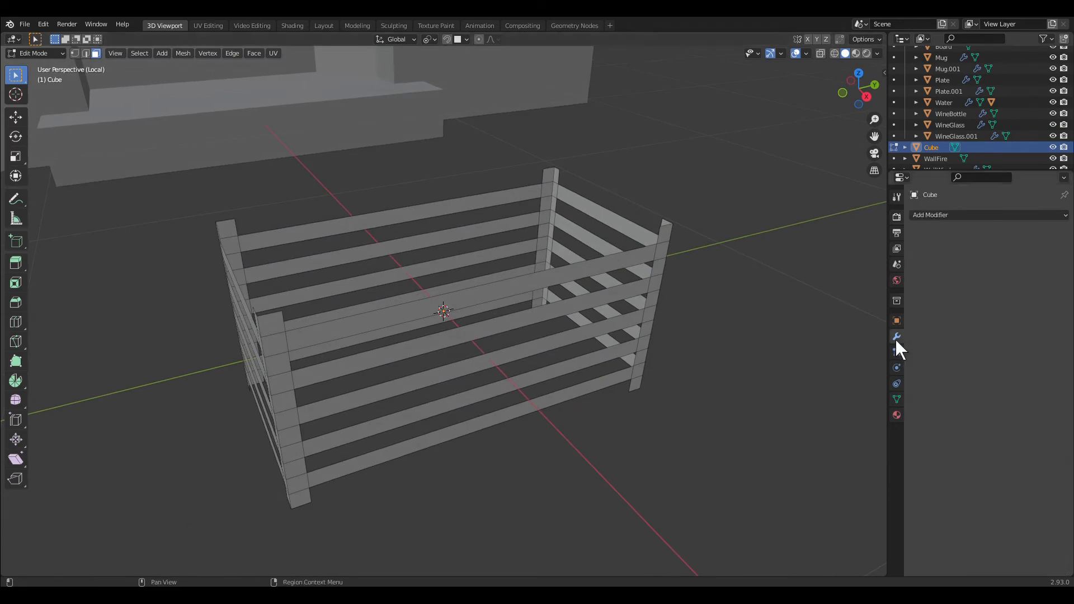
pyautogui.click(938, 215)
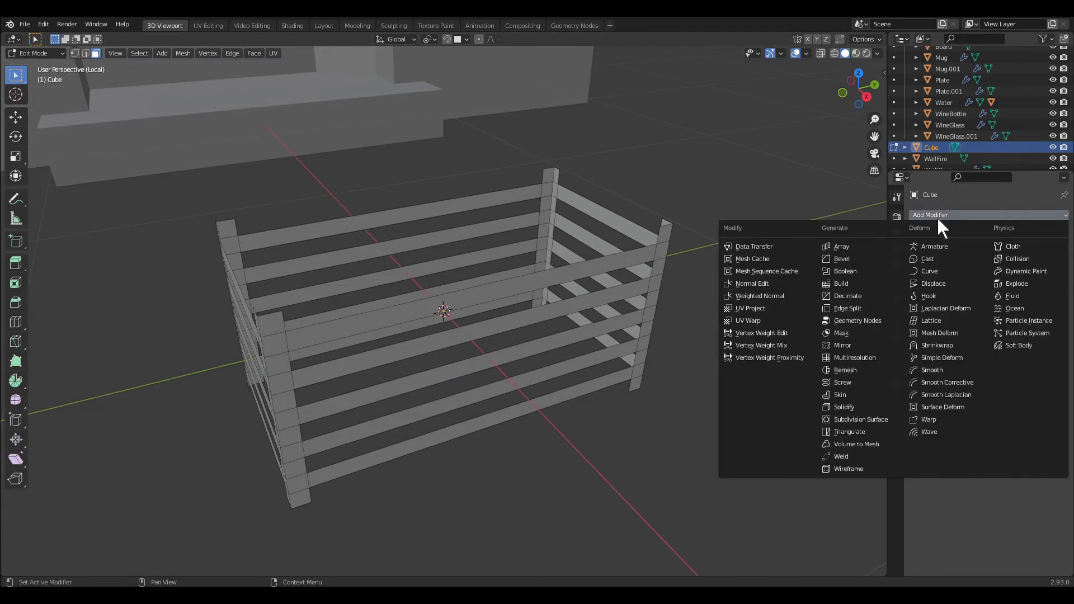
pyautogui.click(850, 408)
pyautogui.click(1035, 266)
pyautogui.write('5')
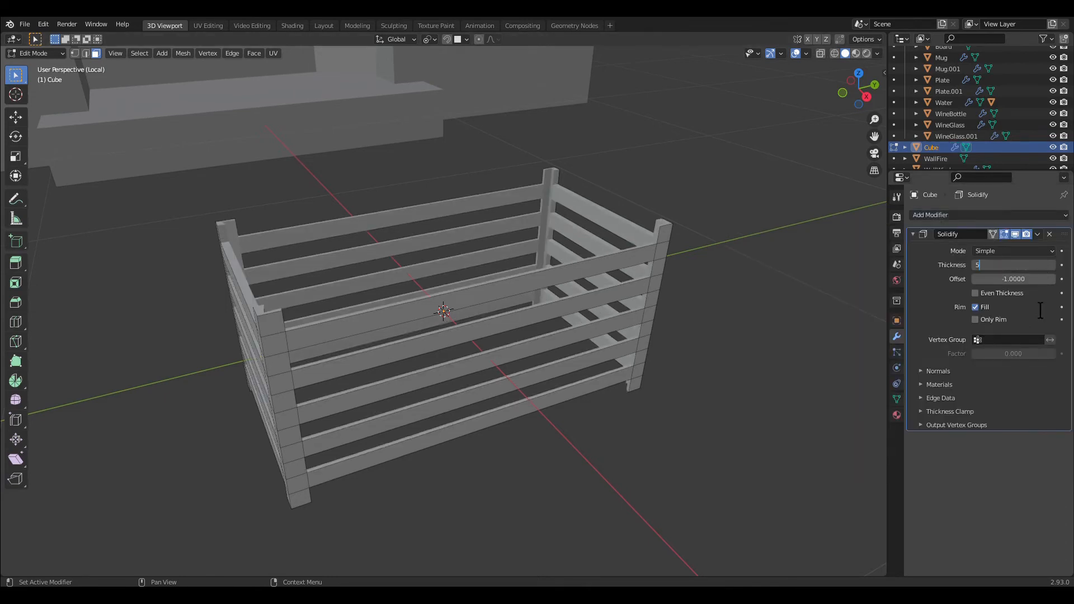
pyautogui.write('mm')
pyautogui.press('Return')
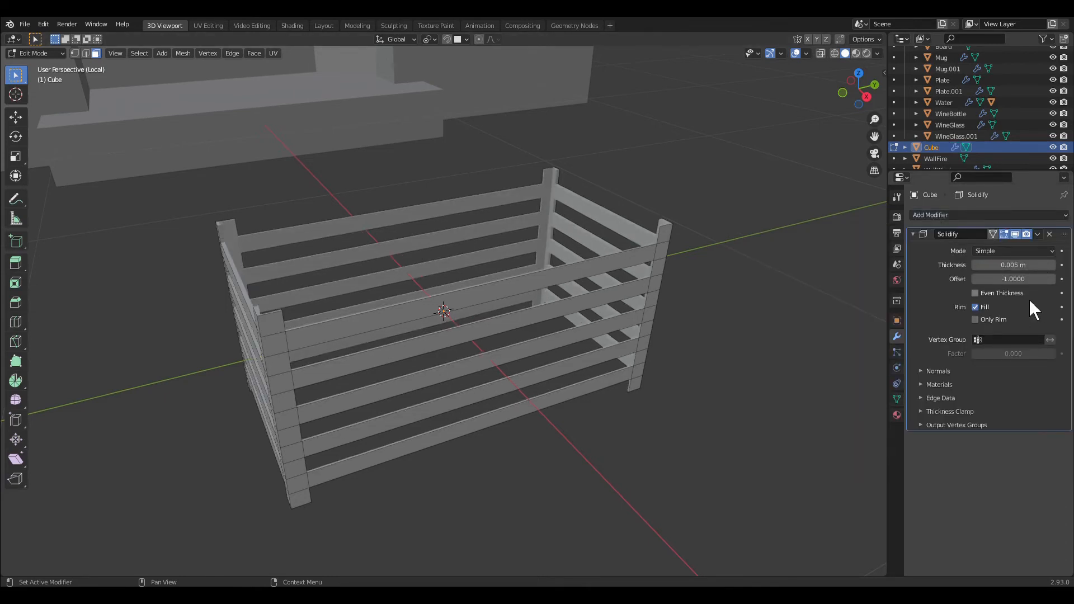
# - Create a new material for the slatted basket in the Shading workspace and name it Grate
pyautogui.moveTo(719, 384); pyautogui.dragTo(691, 390, button='middle')
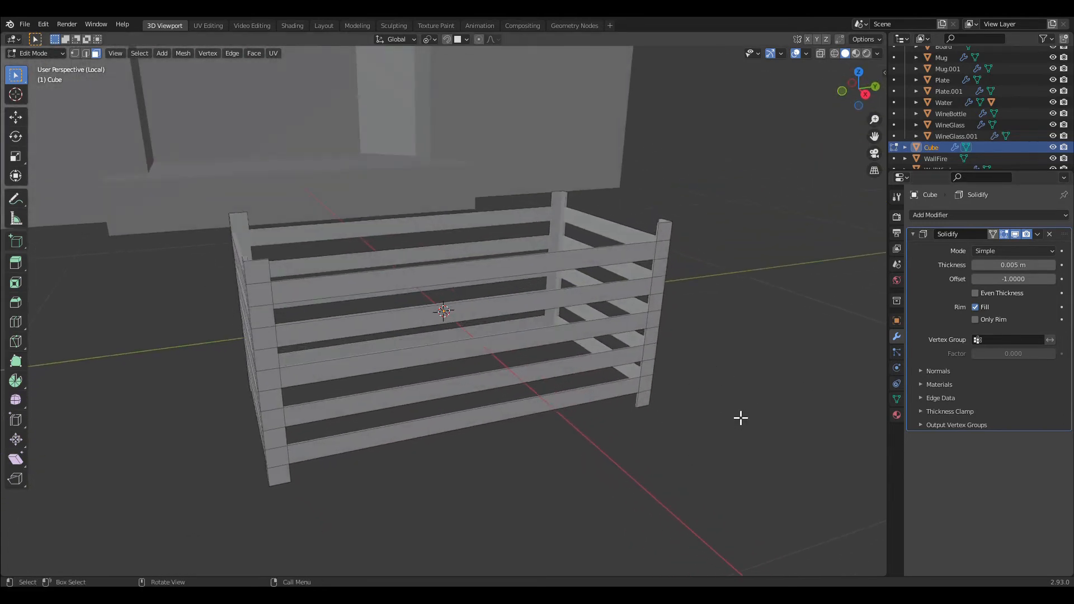
pyautogui.moveTo(740, 418); pyautogui.dragTo(722, 408, button='middle')
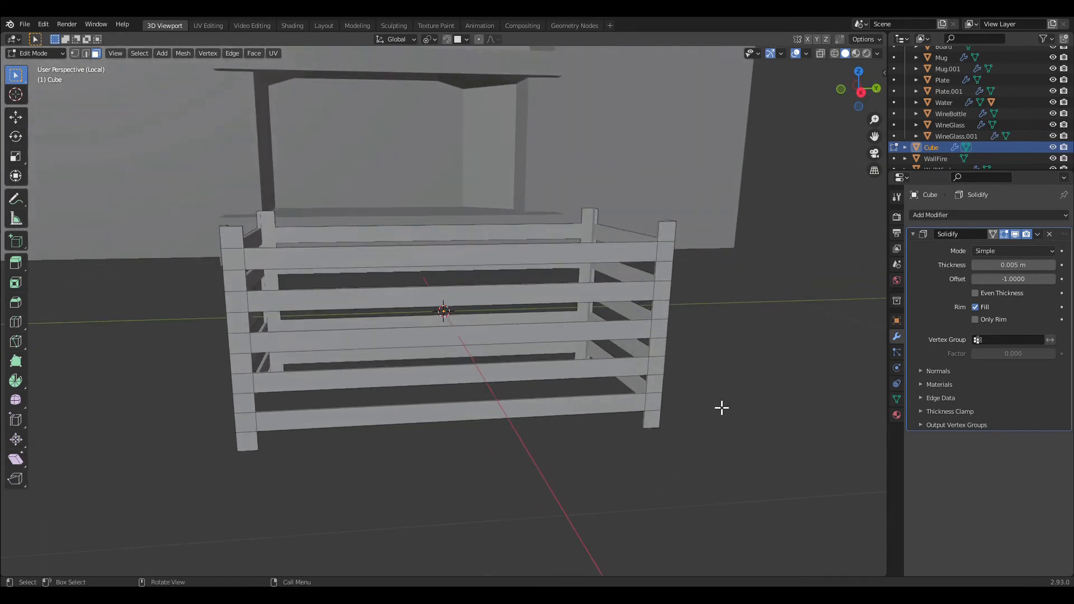
pyautogui.moveTo(611, 461); pyautogui.dragTo(650, 528, button='middle')
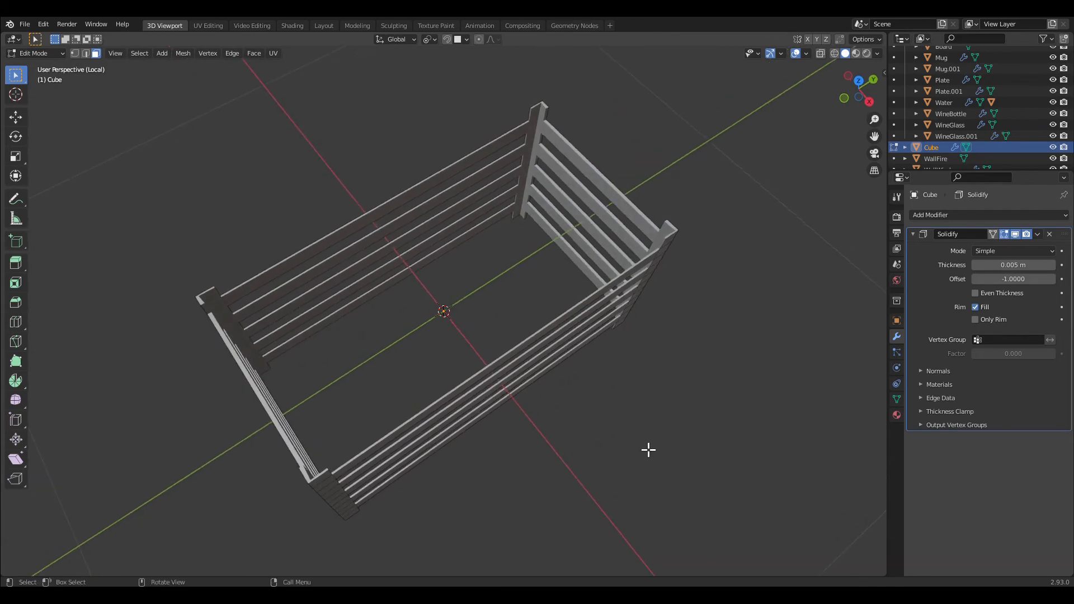
pyautogui.moveTo(648, 449)
pyautogui.mouseDown(button='middle')
pyautogui.moveTo(645, 470)
pyautogui.moveTo(624, 395)
pyautogui.moveTo(626, 425)
pyautogui.moveTo(647, 448)
pyautogui.mouseUp(button='middle')
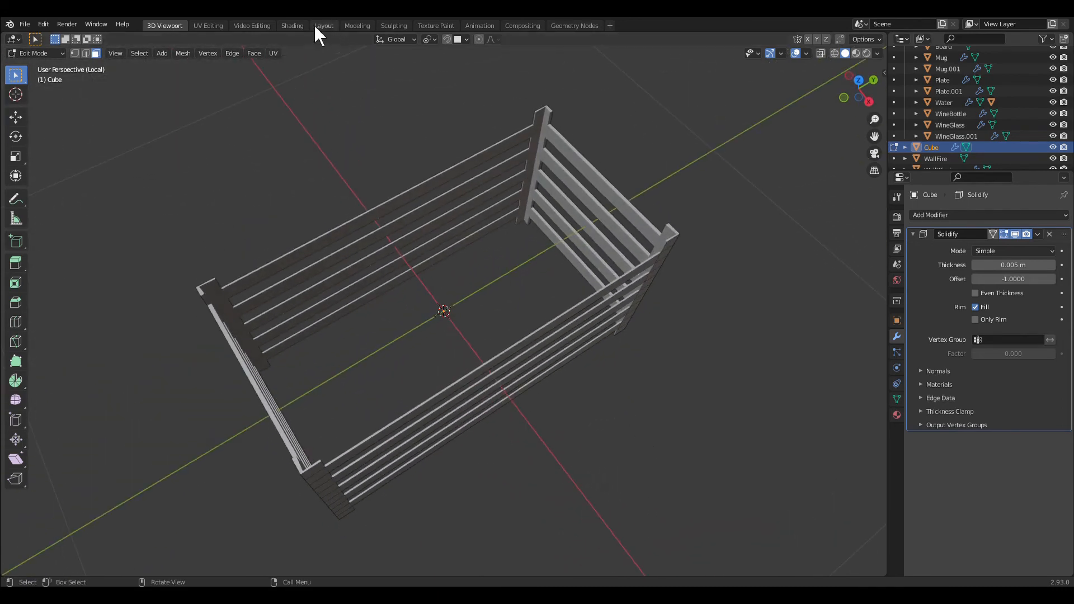
pyautogui.click(292, 26)
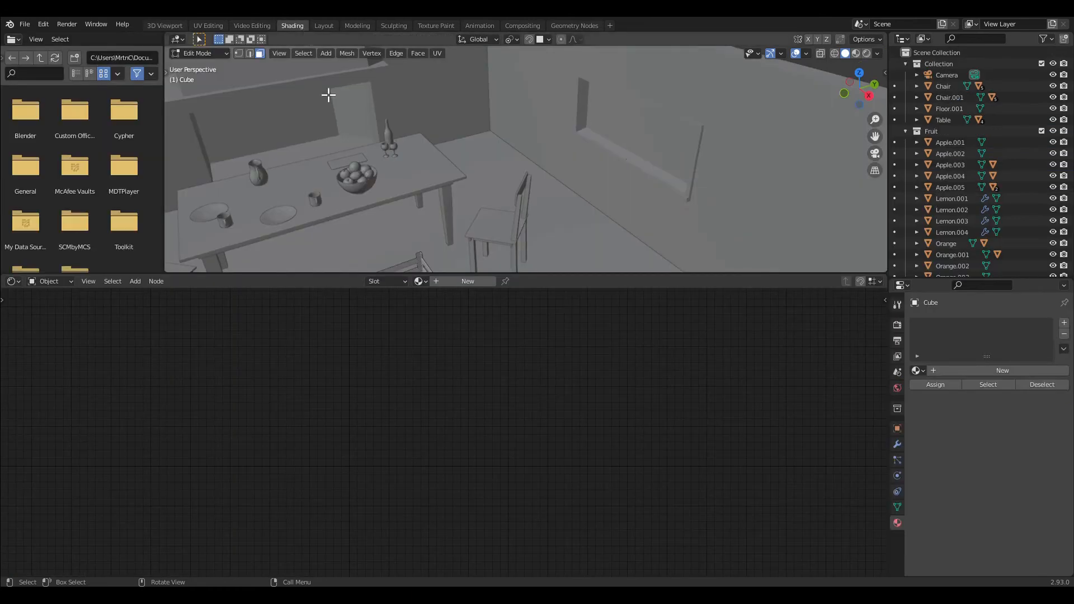
pyautogui.click(460, 285)
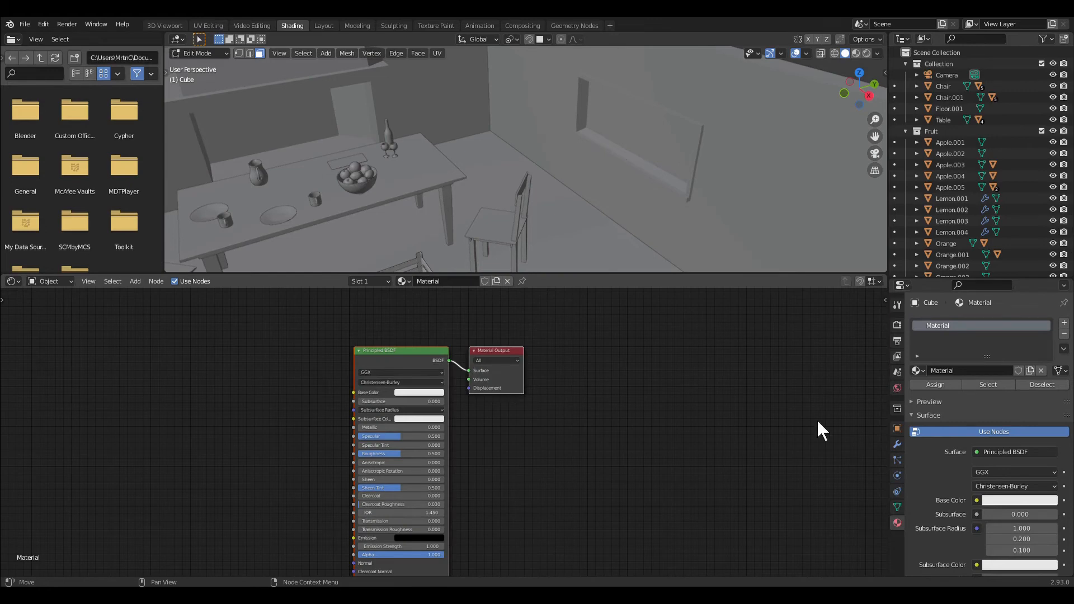
pyautogui.click(955, 372)
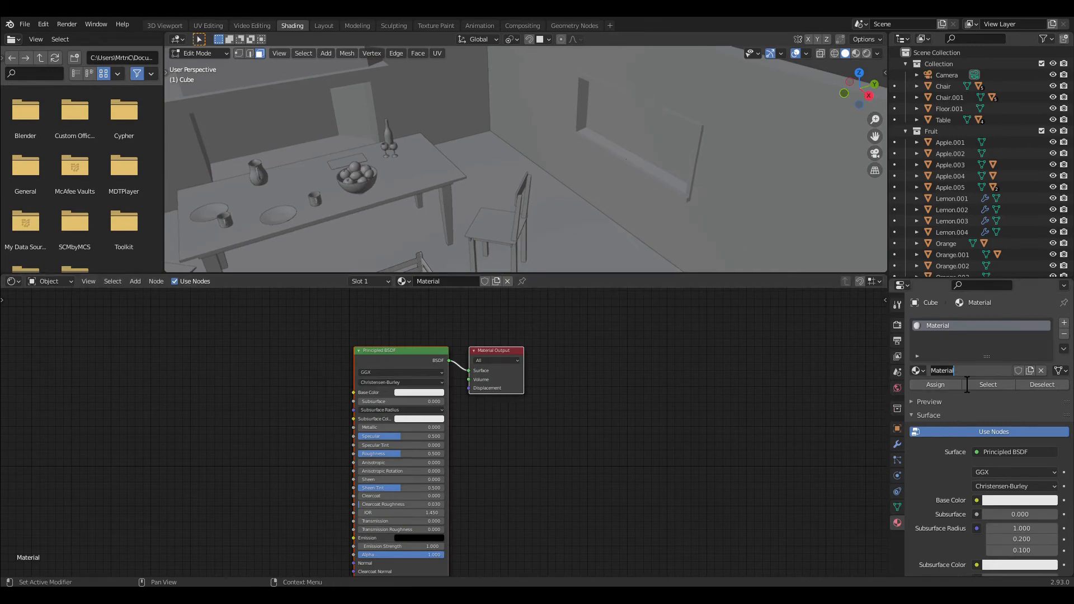
pyautogui.write('Grate')
pyautogui.press('Return')
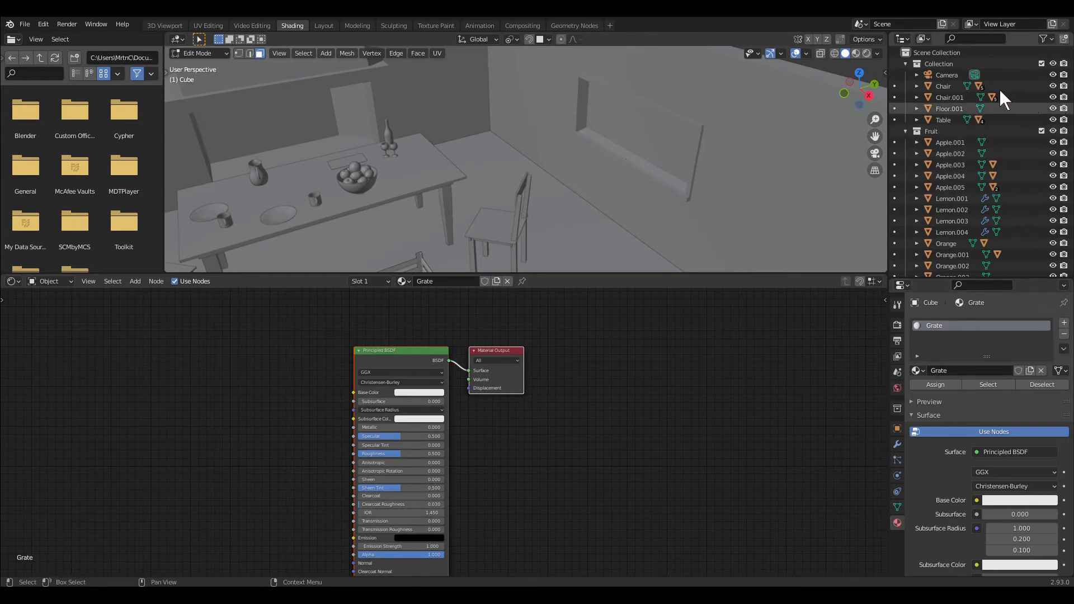
# - Rename the Cube object to Grate and move its Principled BSDF and Material Output nodes aside to make room for textures
pyautogui.click(906, 131)
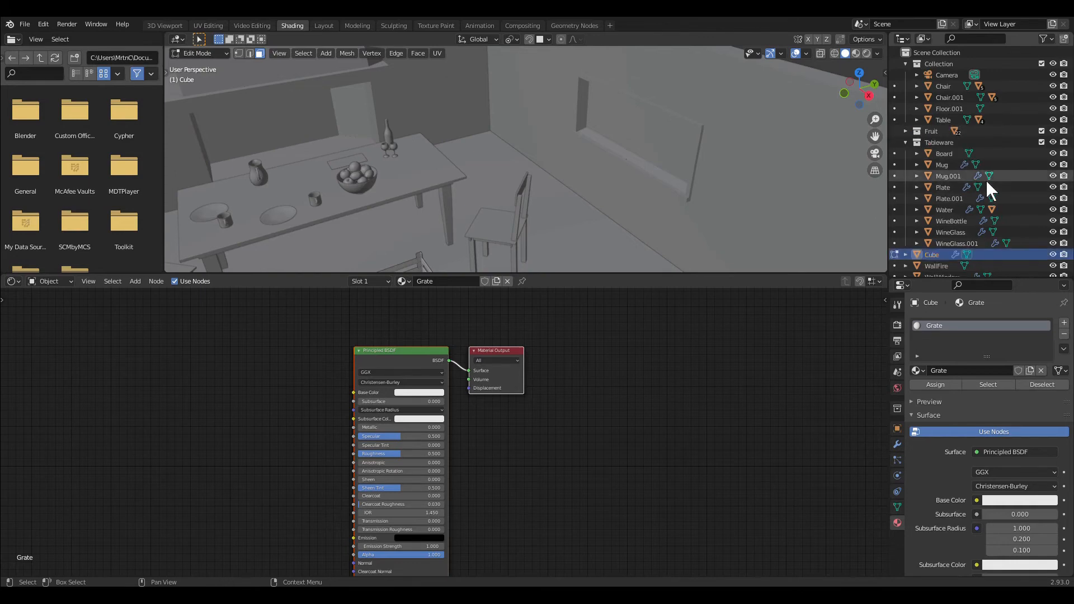
pyautogui.scroll(-1, 986, 179)
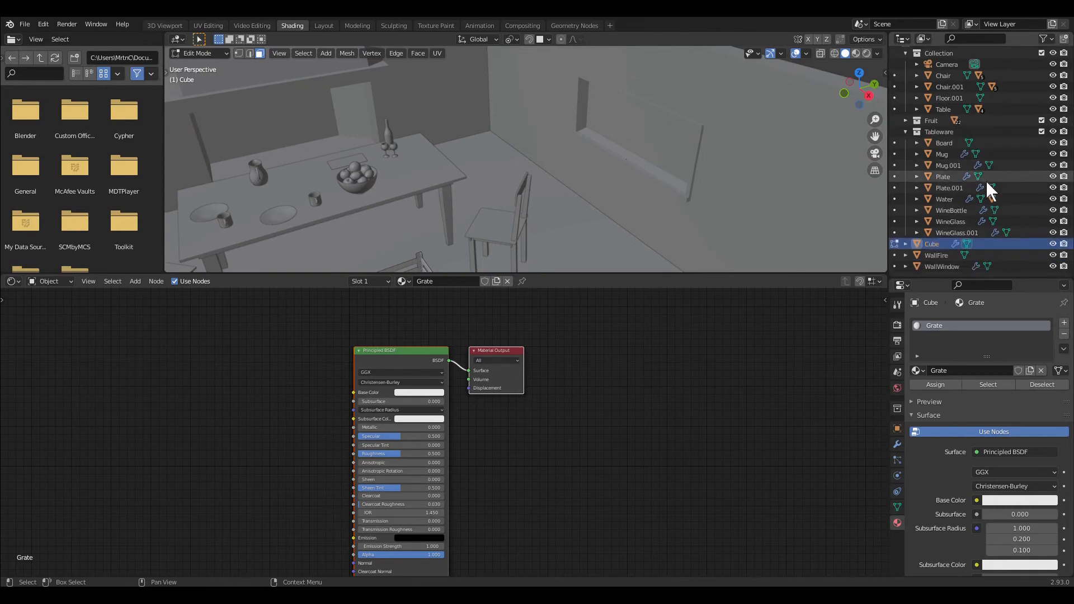
pyautogui.doubleClick(938, 247)
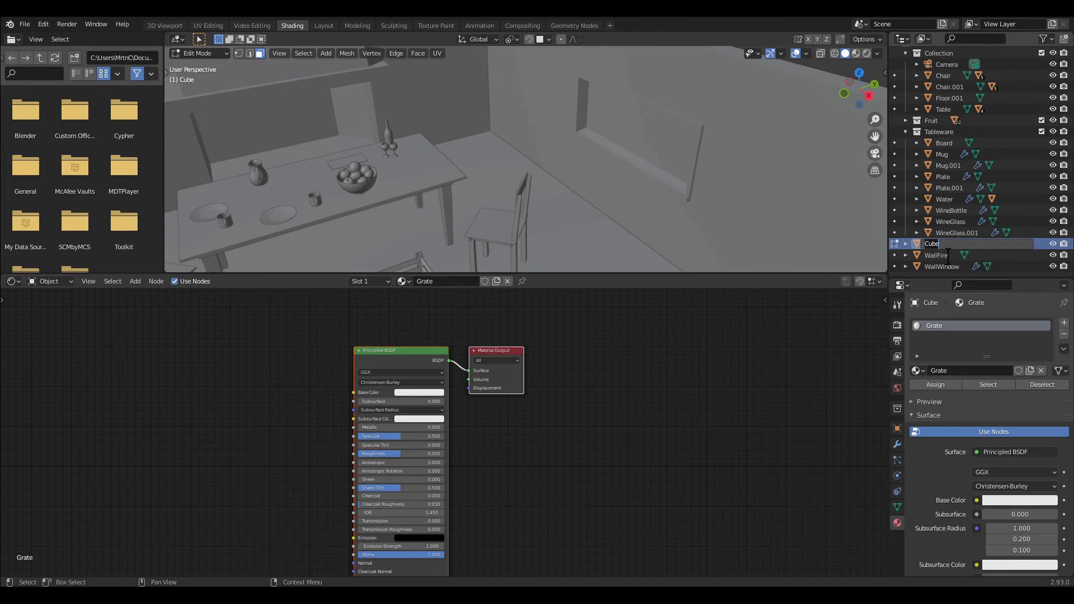
pyautogui.write('Grate')
pyautogui.press('Return')
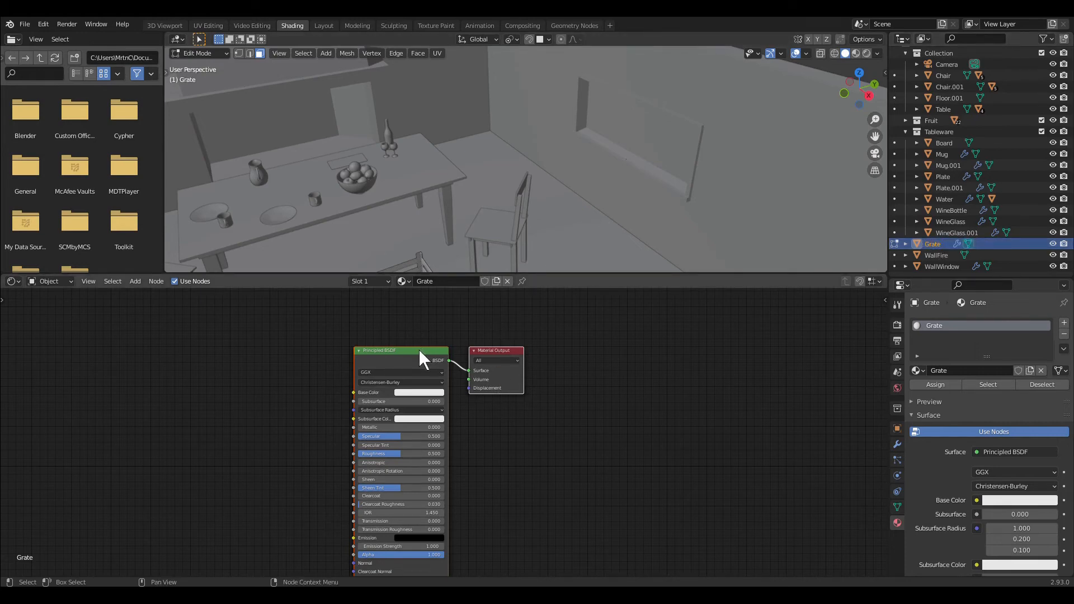
pyautogui.moveTo(419, 354); pyautogui.dragTo(502, 327)
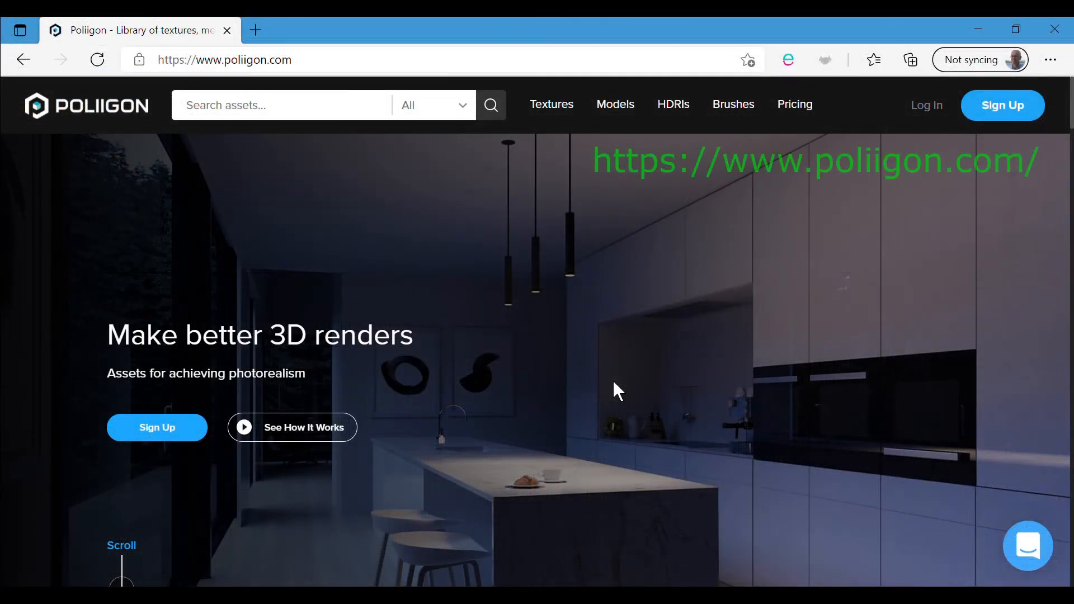
# - On the Poliigon website, browse the Metal category of the texture library
pyautogui.click(567, 127)
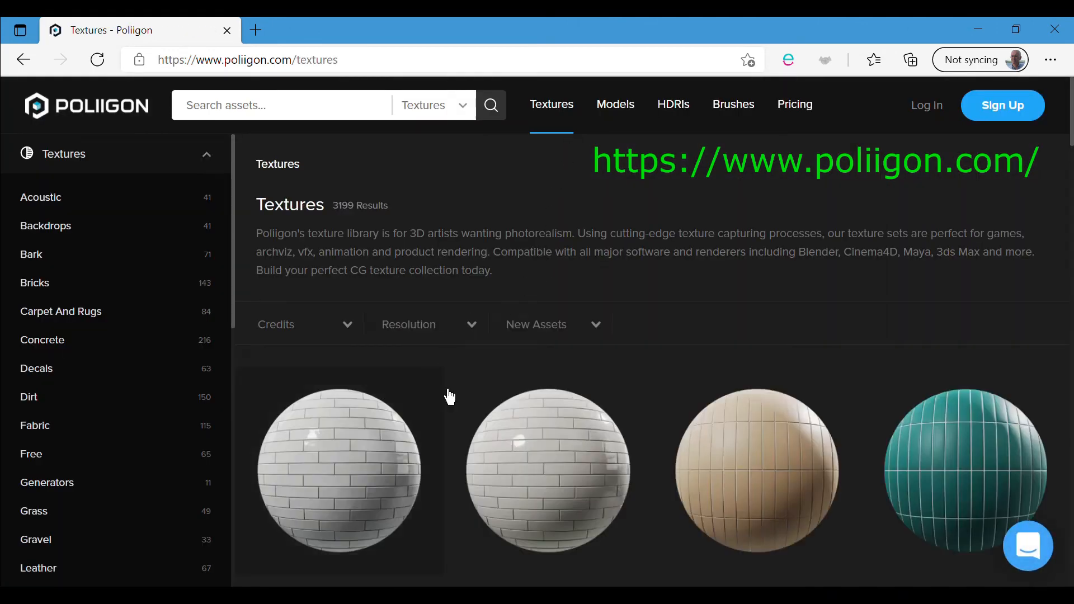
pyautogui.scroll(-3, 151, 391)
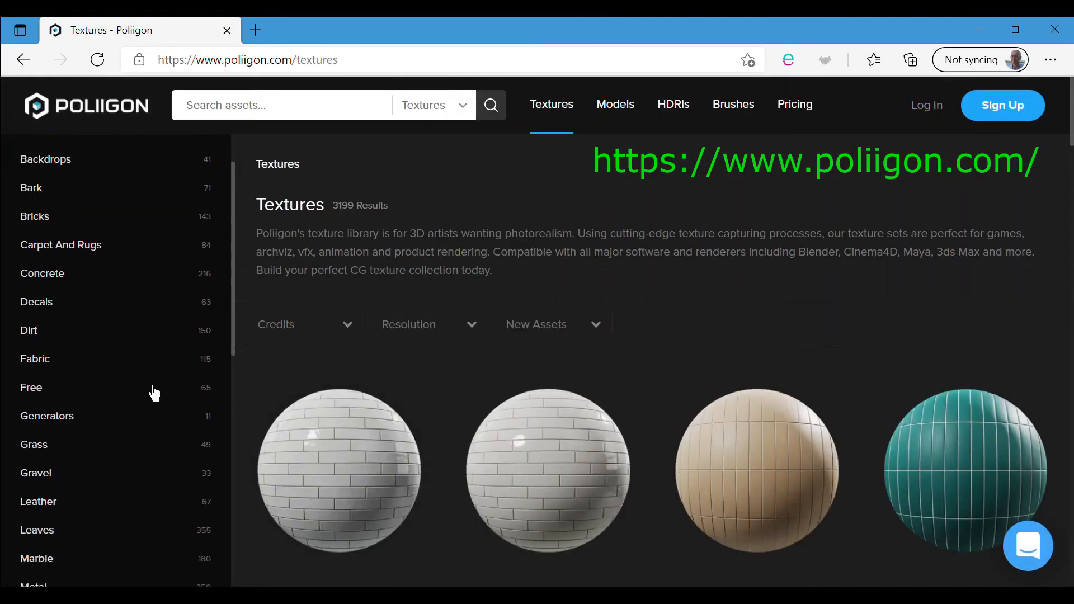
pyautogui.scroll(-2, 150, 391)
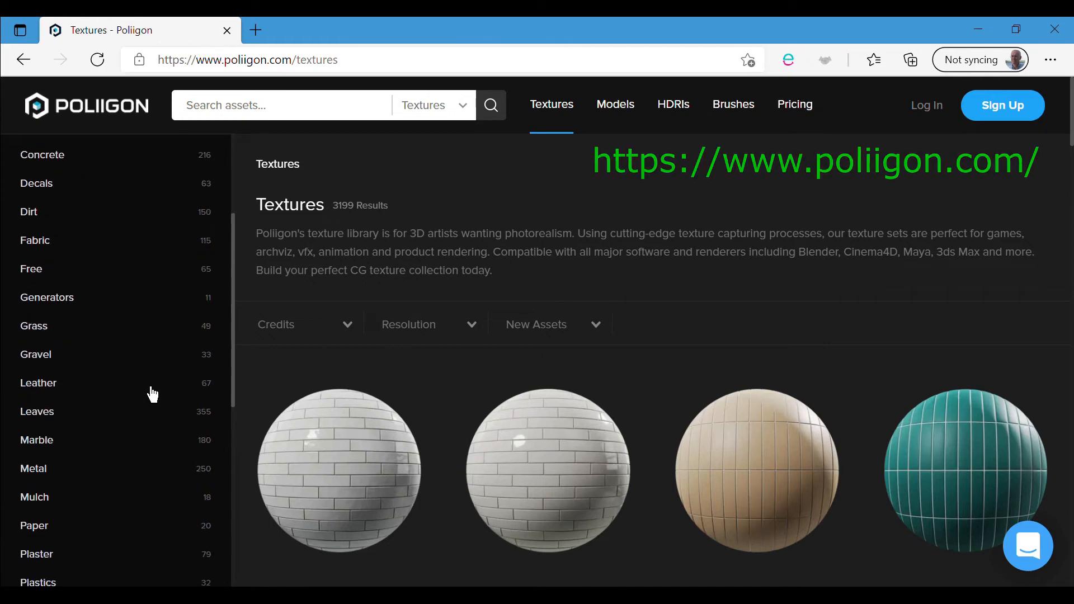
pyautogui.click(45, 462)
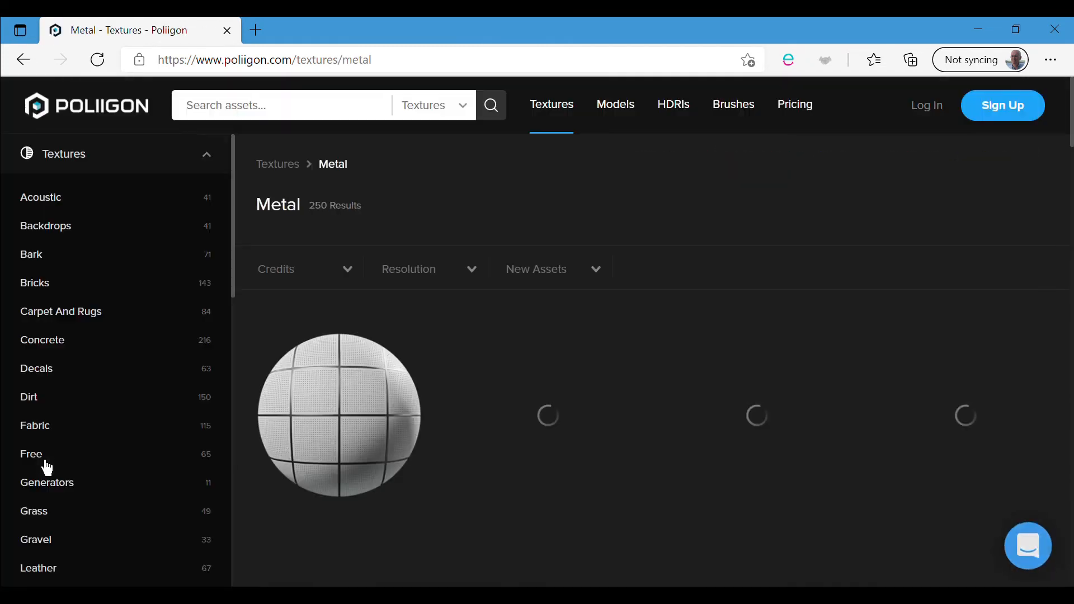
pyautogui.scroll(-4, 804, 277)
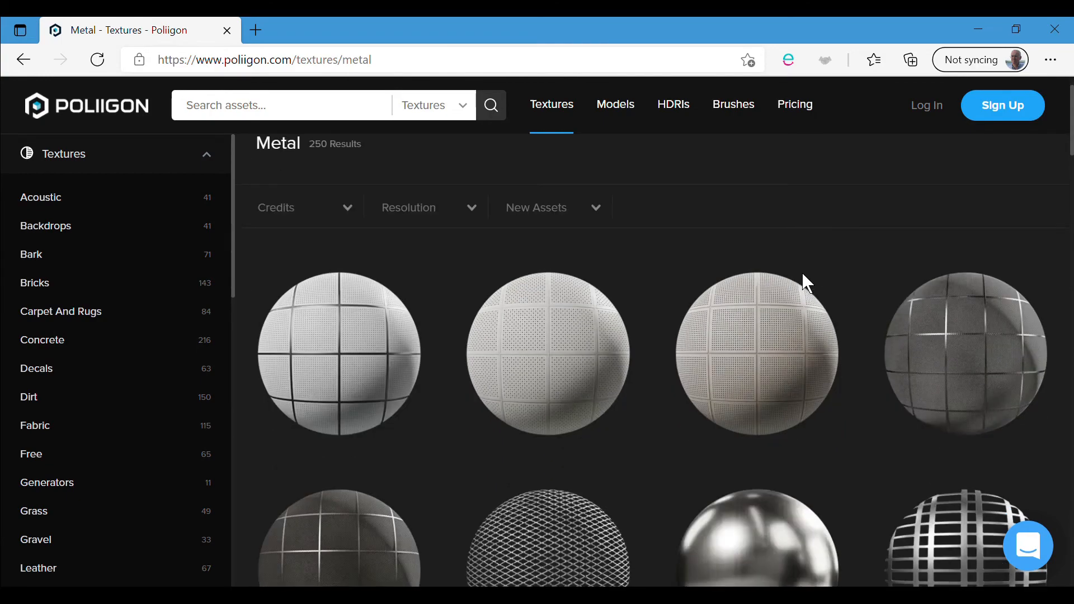
pyautogui.scroll(-8, 805, 291)
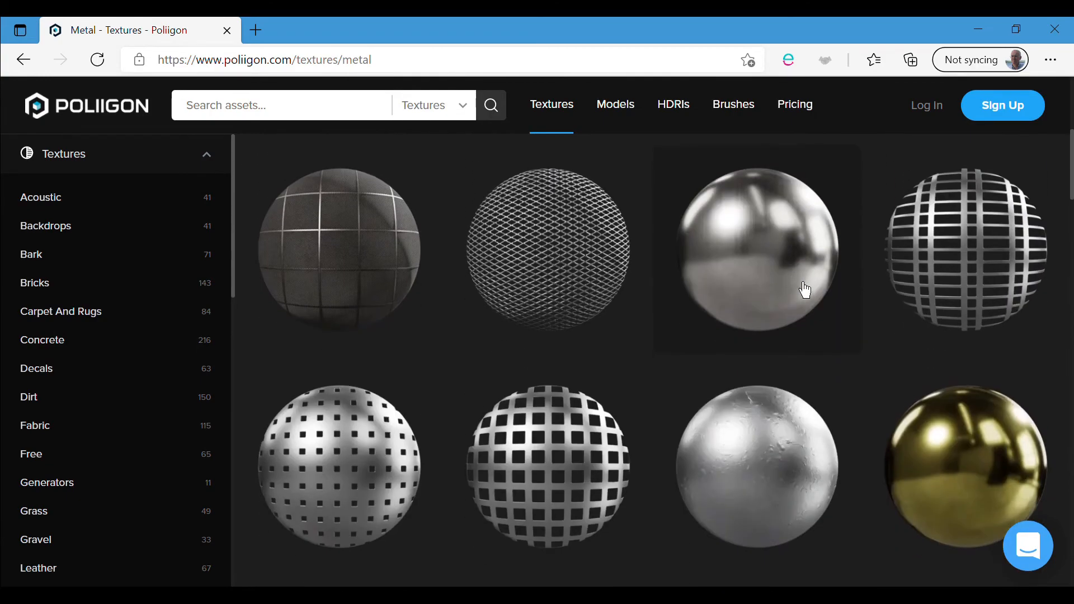
pyautogui.scroll(-4, 800, 293)
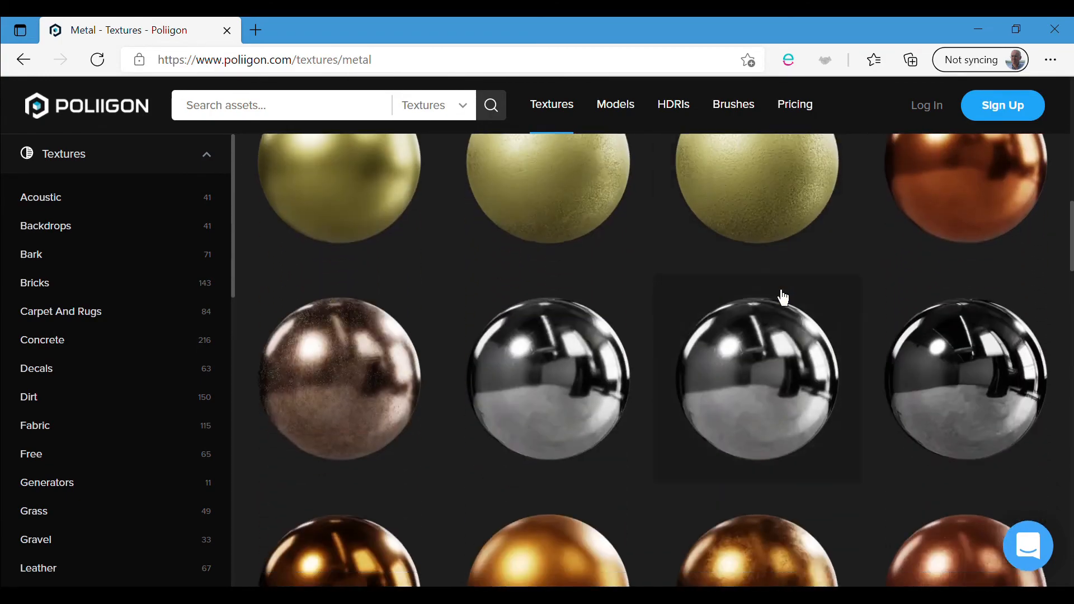
# - Search the Poliigon textures for "corroded" and open the Metal Corroded Heavy 001 details
pyautogui.click(271, 112)
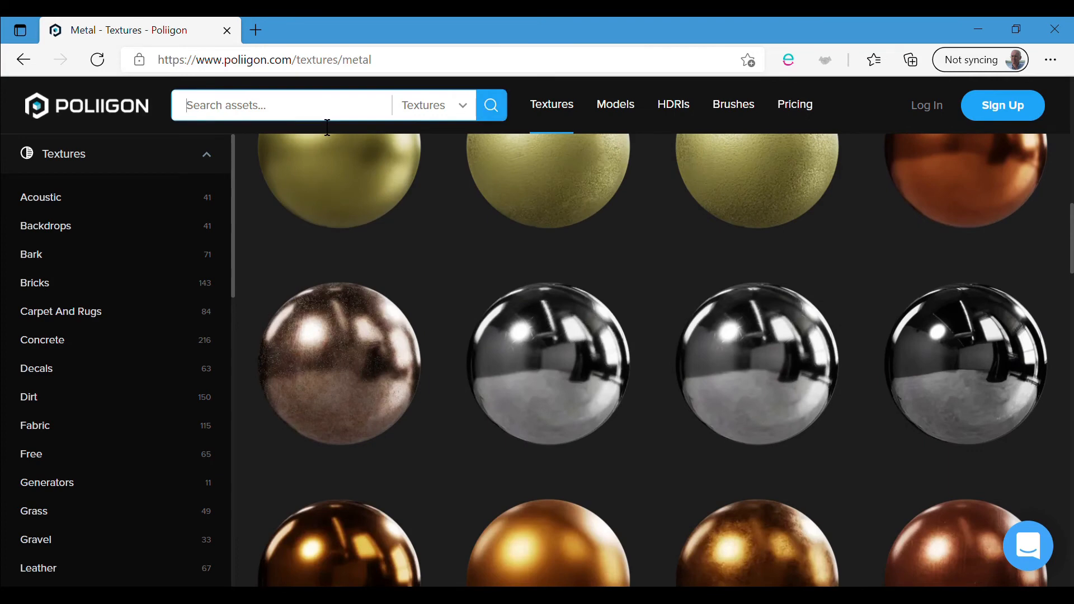
pyautogui.write('corroded')
pyautogui.press('Return')
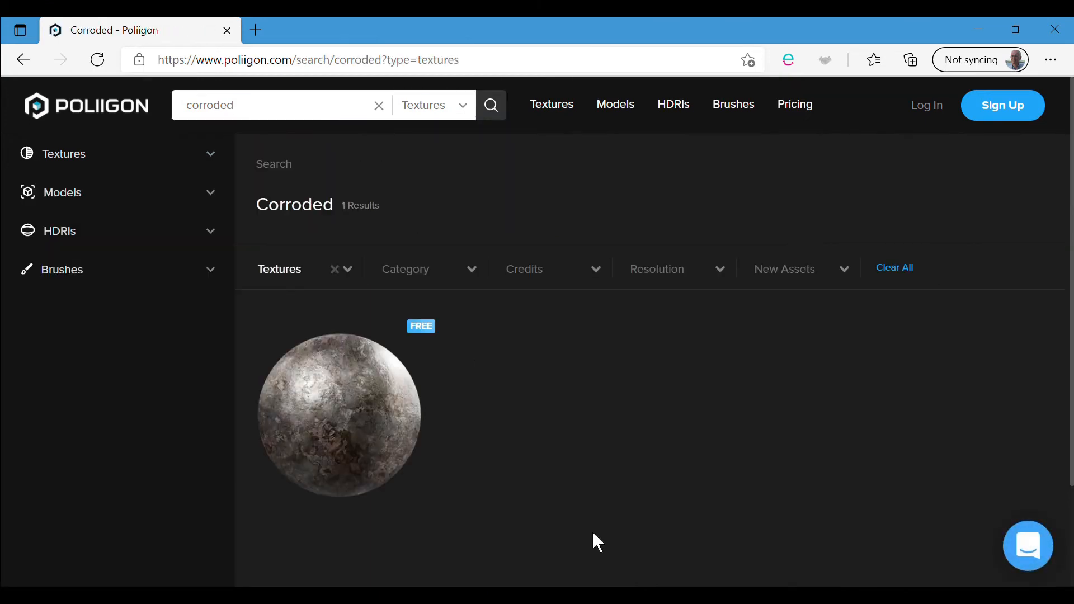
pyautogui.click(372, 441)
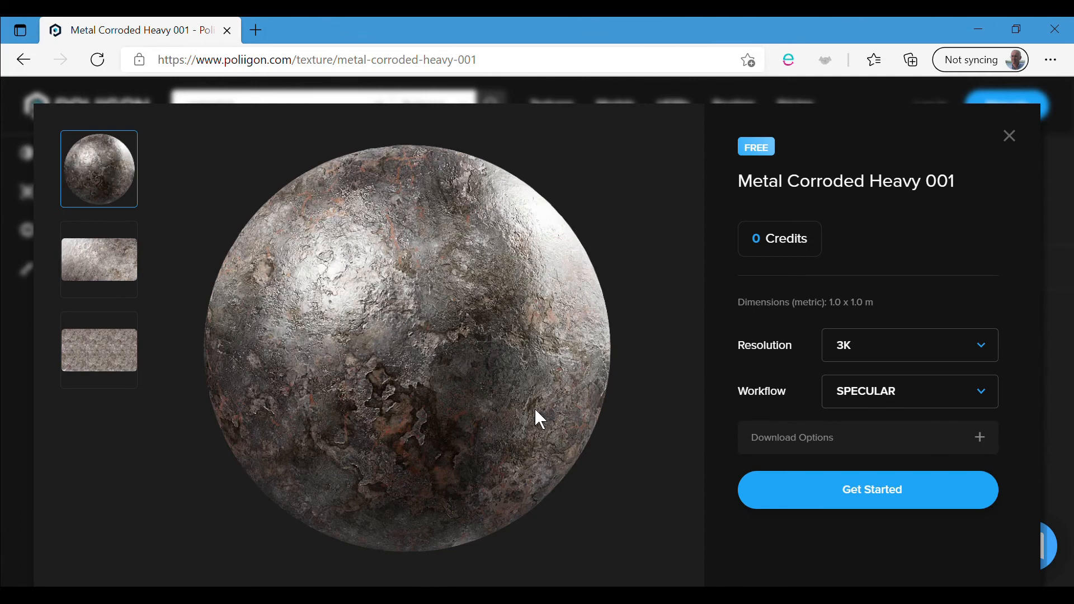
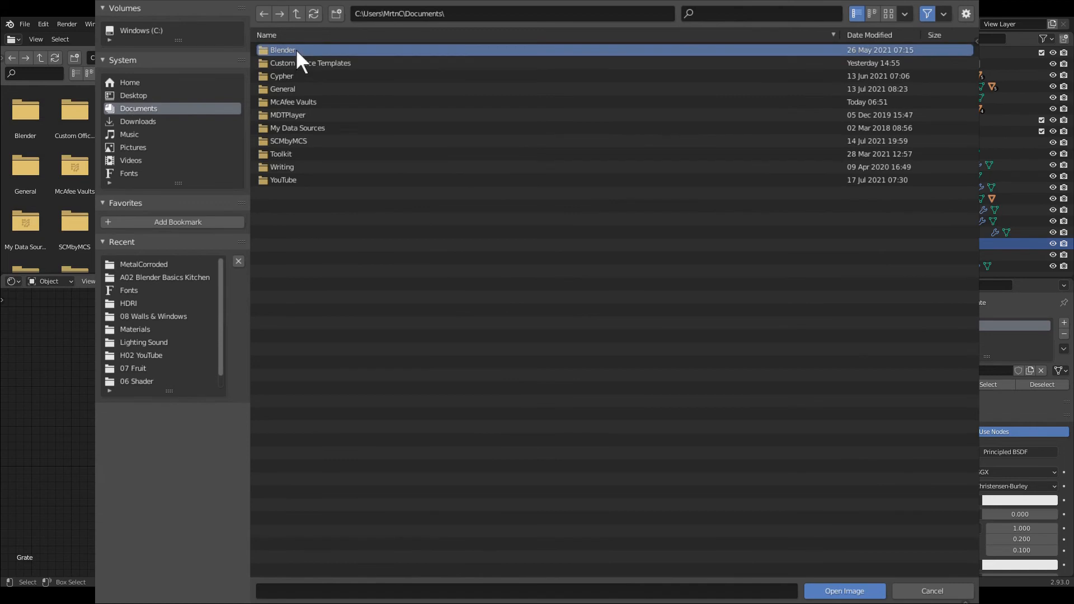
# - Back in Blender, load MetalCorroded_Color.jpg from the Materials\MetalCorroded folder into the image texture and connect its Color output to Base Color
pyautogui.doubleClick(297, 52)
pyautogui.doubleClick(297, 115)
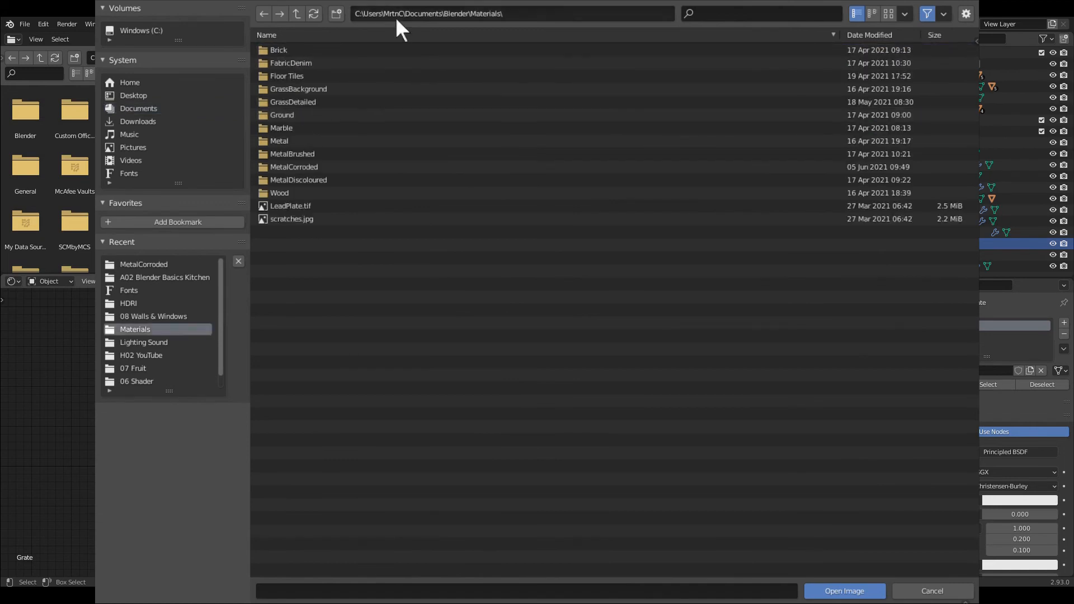
pyautogui.doubleClick(294, 172)
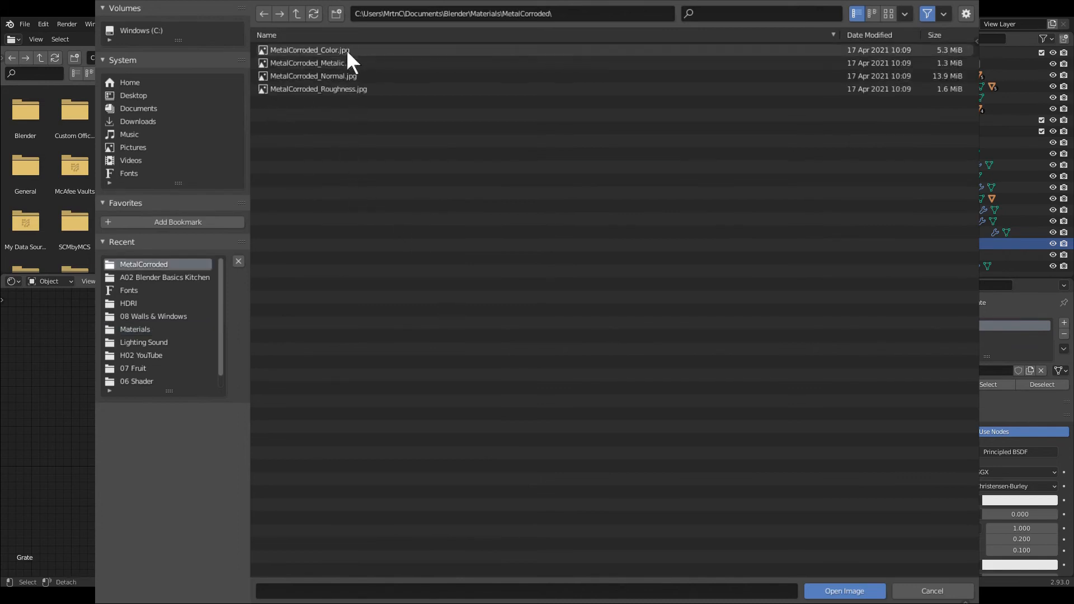
pyautogui.click(316, 52)
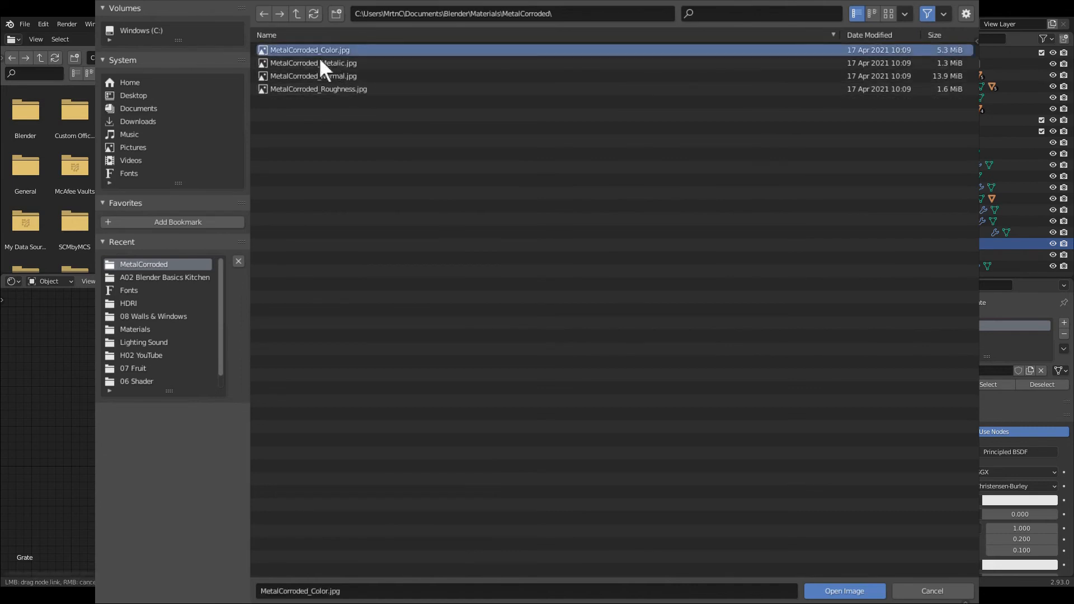
pyautogui.click(844, 591)
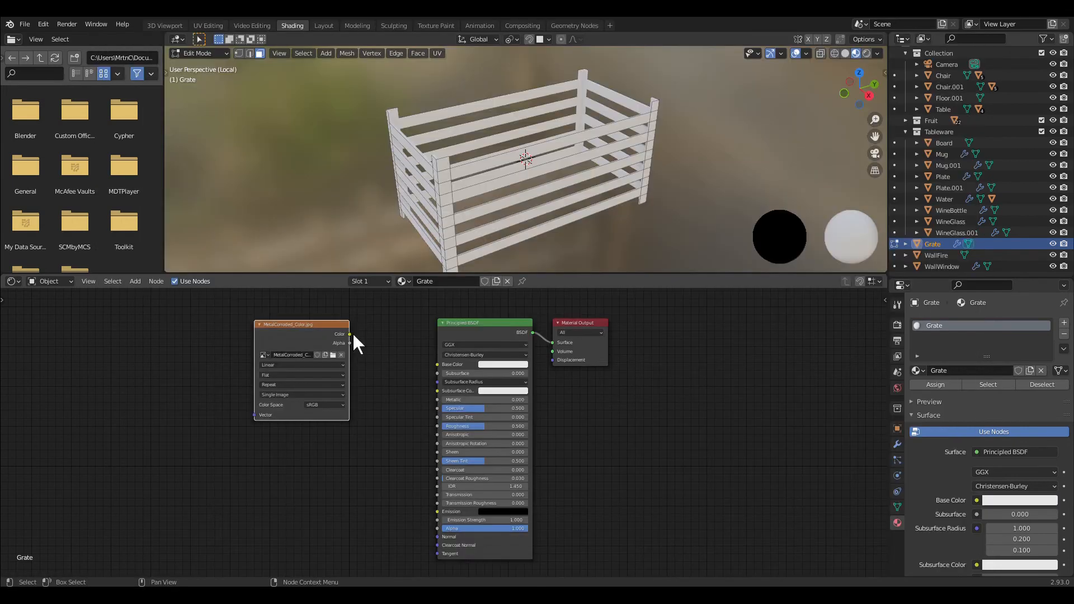
pyautogui.moveTo(350, 334); pyautogui.dragTo(437, 365)
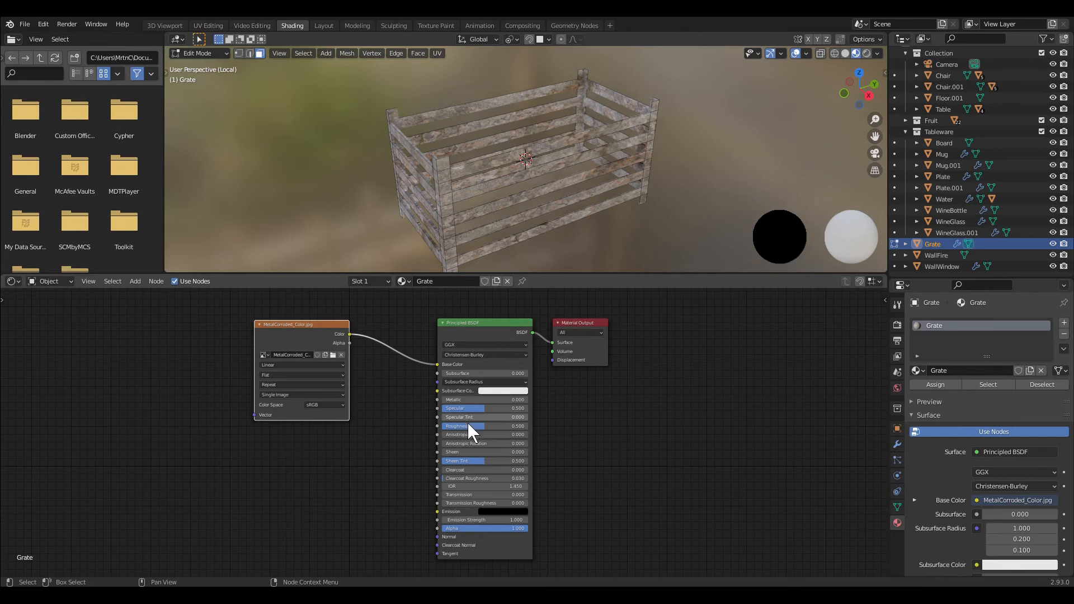
# - Add a second image texture node, load MetalCorroded_Metalic.jpg and connect its Color output to the Principled BSDF's Metallic input
pyautogui.click(140, 281)
pyautogui.moveTo(164, 347)
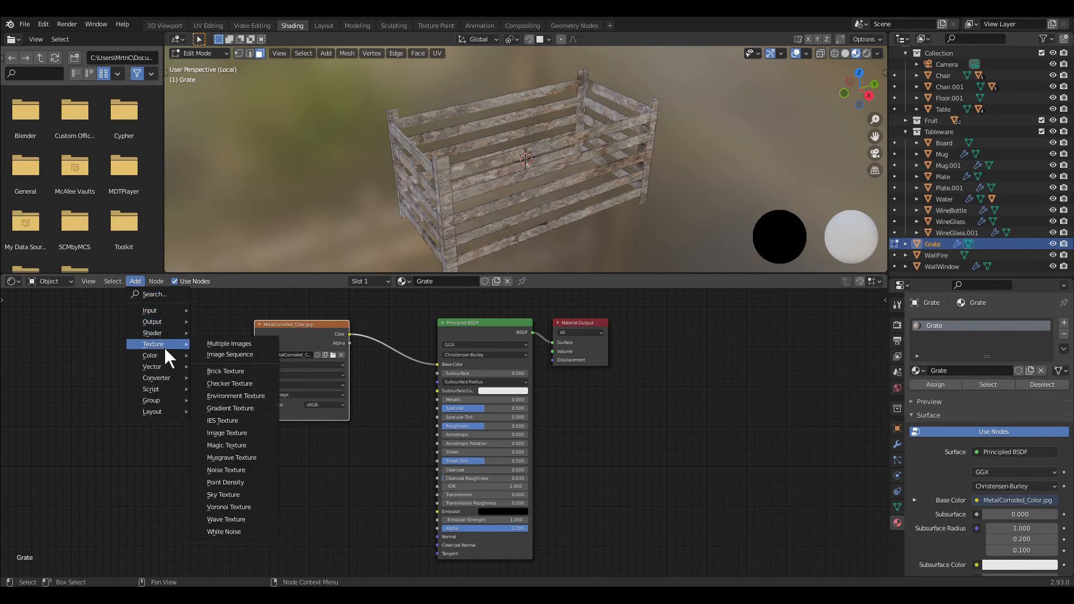
pyautogui.click(249, 435)
pyautogui.click(264, 439)
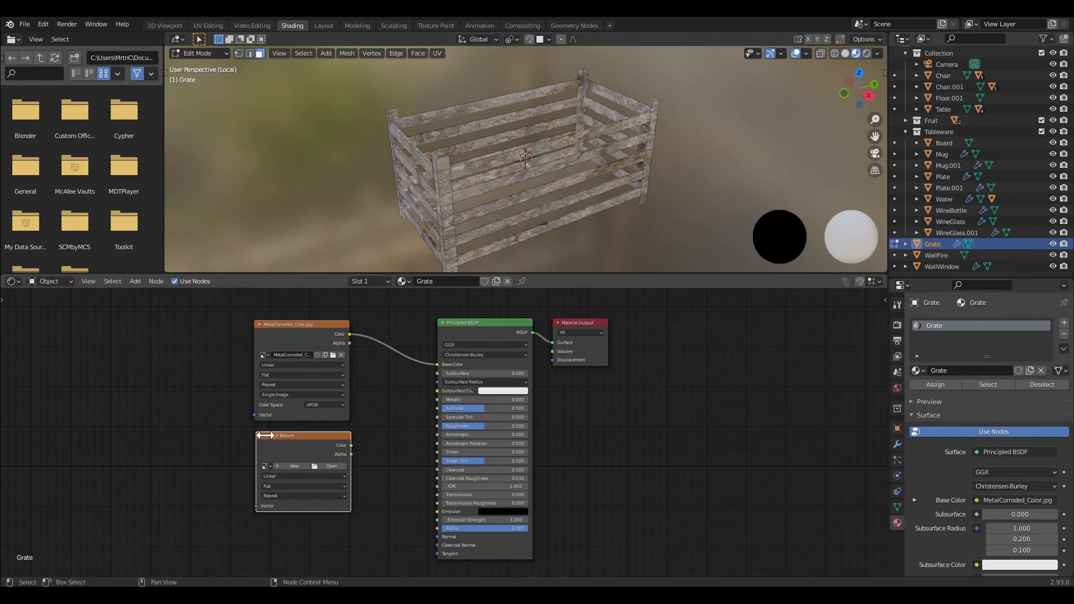
pyautogui.click(336, 467)
pyautogui.doubleClick(276, 134)
pyautogui.moveTo(351, 445); pyautogui.dragTo(438, 400)
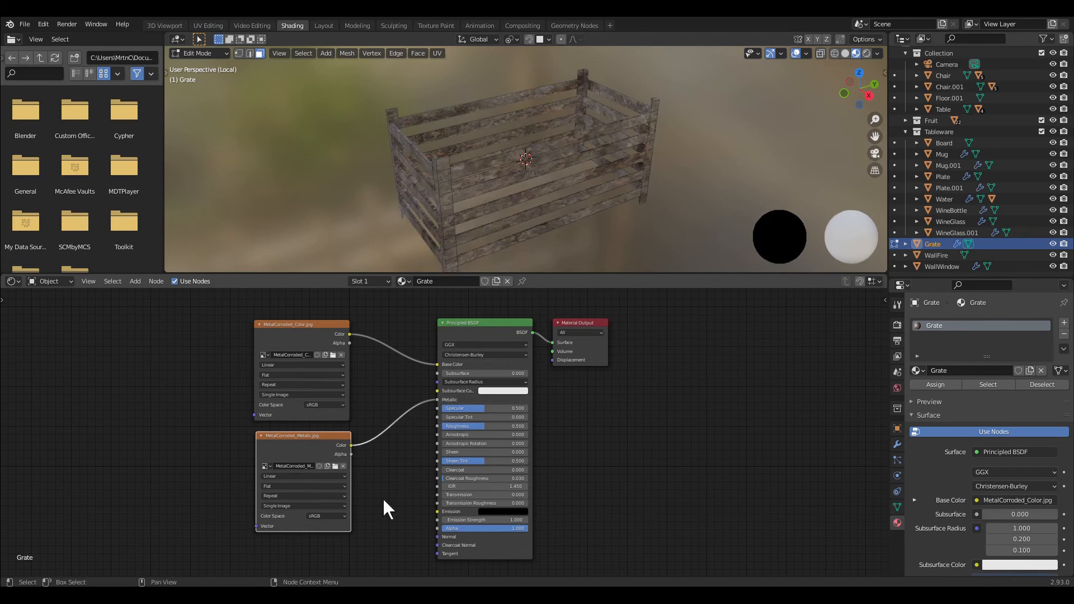
# - Set the metallic image texture's color space to Non-Color and move its node out beyond the color texture node
pyautogui.click(334, 516)
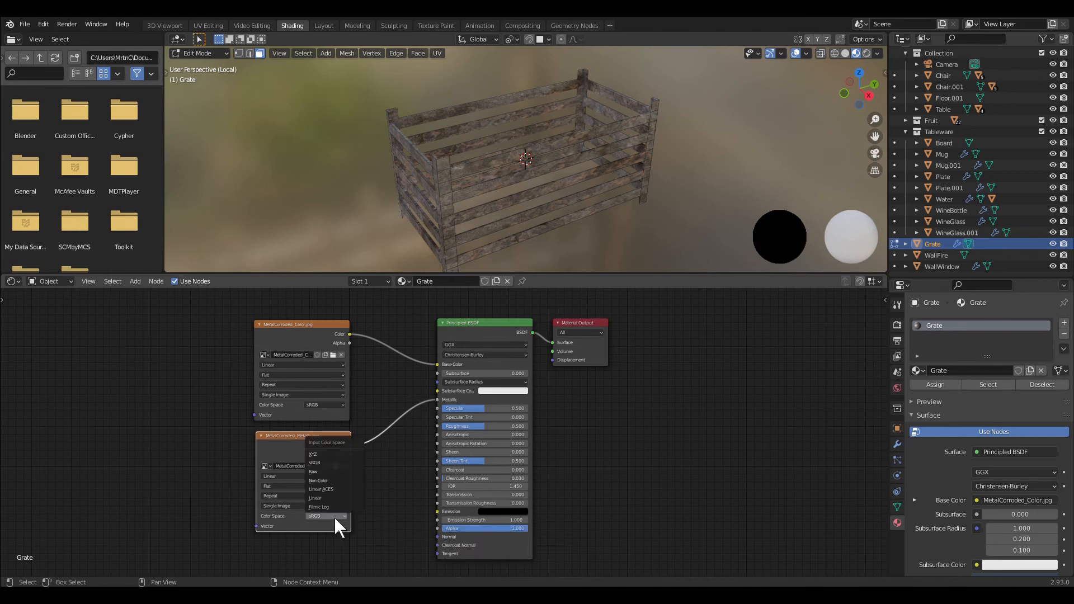
pyautogui.click(328, 481)
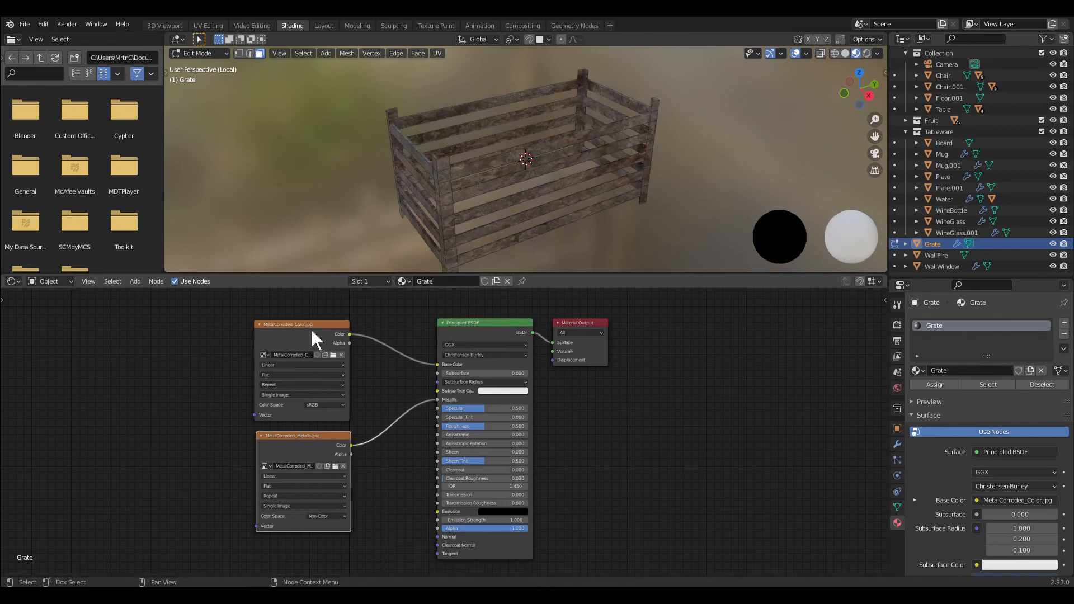
pyautogui.moveTo(296, 441); pyautogui.dragTo(176, 399)
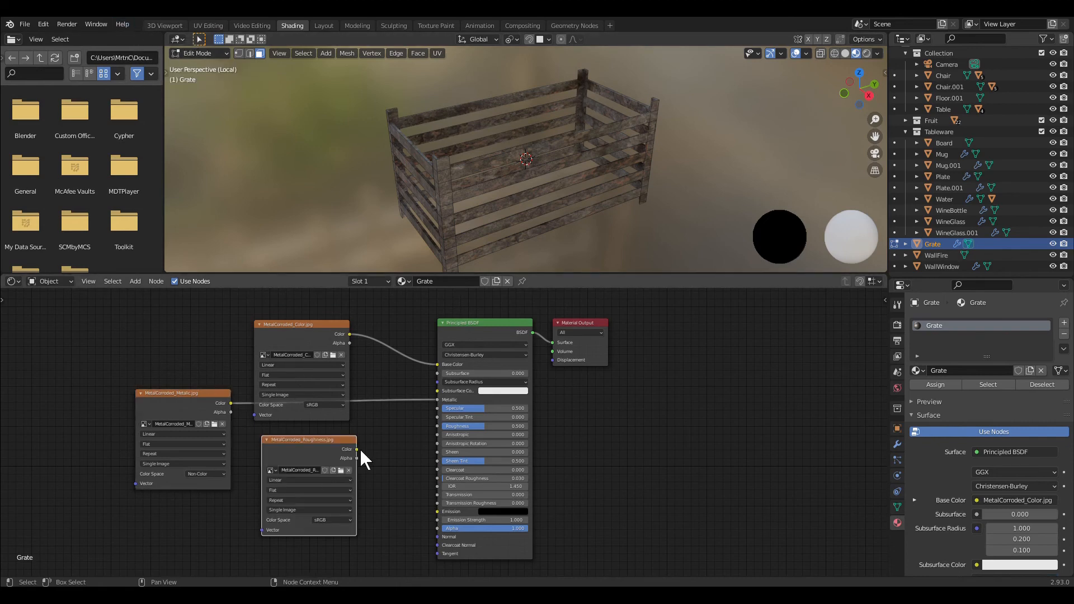
# - Connect the roughness texture's Color output to the Material Output's Displacement input and set its color space to Non-Color
pyautogui.moveTo(359, 449); pyautogui.dragTo(561, 362)
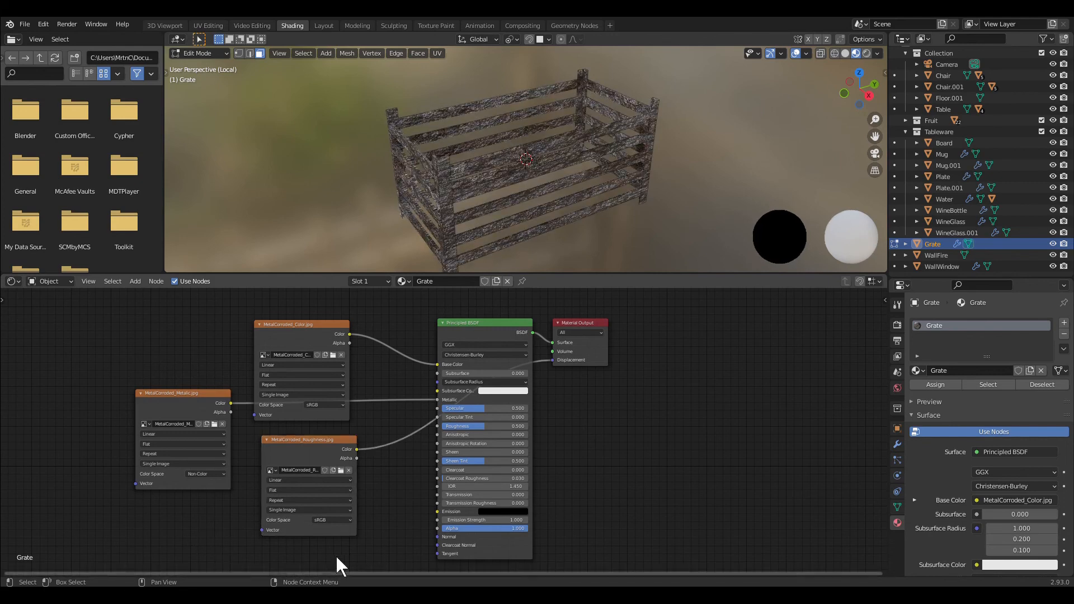
pyautogui.click(334, 520)
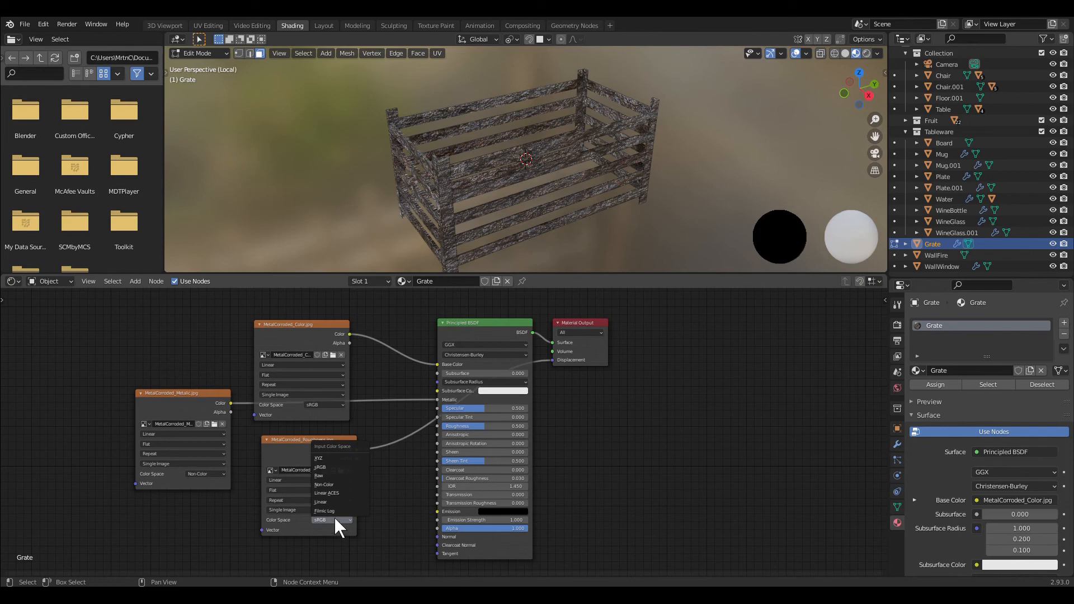
pyautogui.click(334, 485)
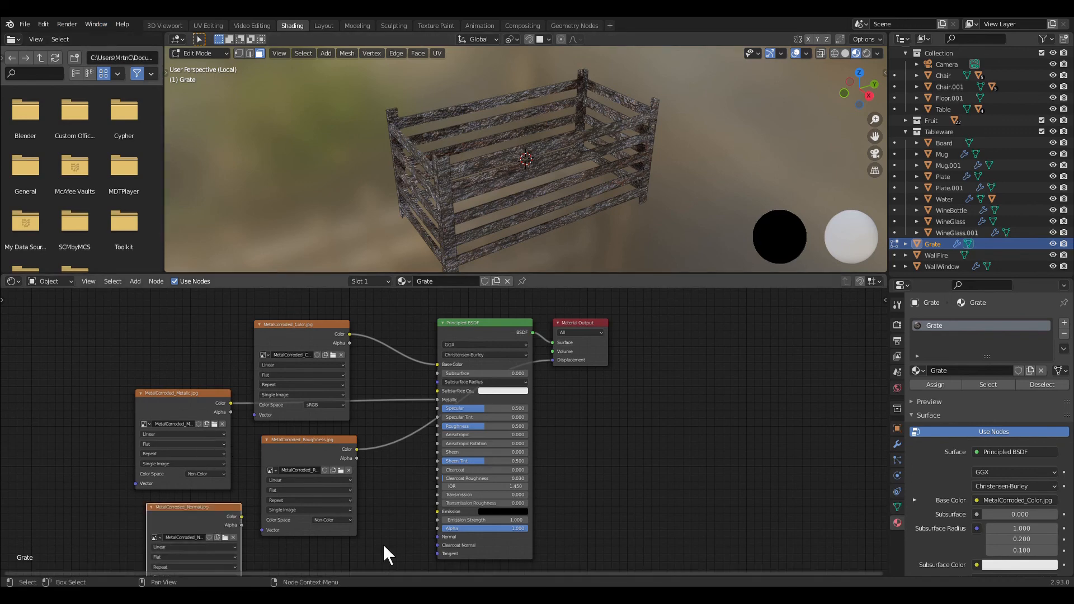
# - Connect the MetalCorroded_Normal.jpg texture's Color output to the Principled BSDF's Normal input and insert a Bump node into that link
pyautogui.moveTo(242, 516)
pyautogui.mouseDown()
pyautogui.moveTo(438, 574)
pyautogui.moveTo(438, 537)
pyautogui.mouseUp()
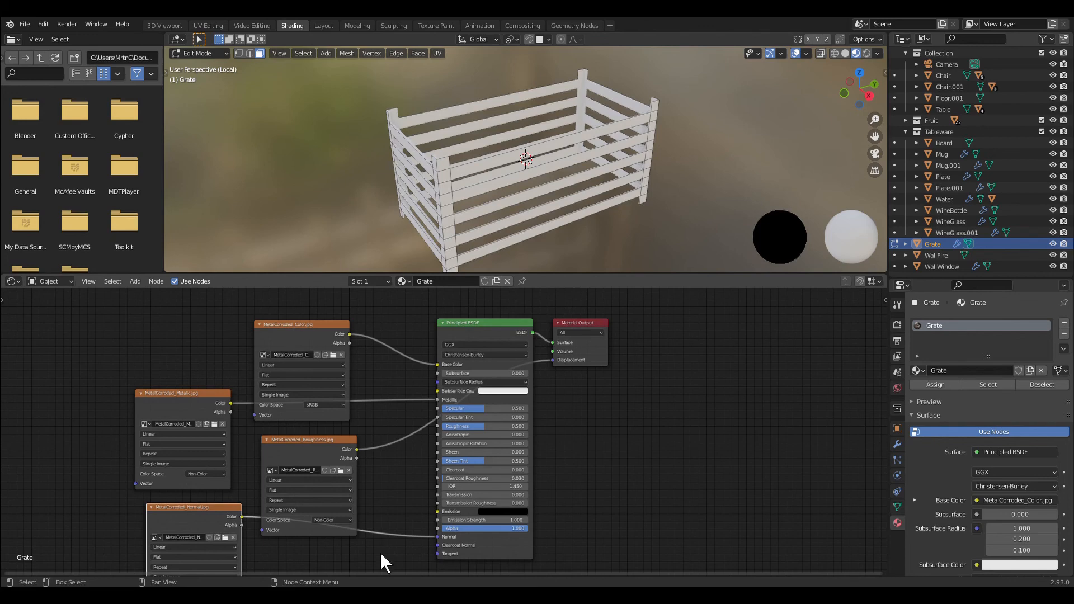
pyautogui.press('q')
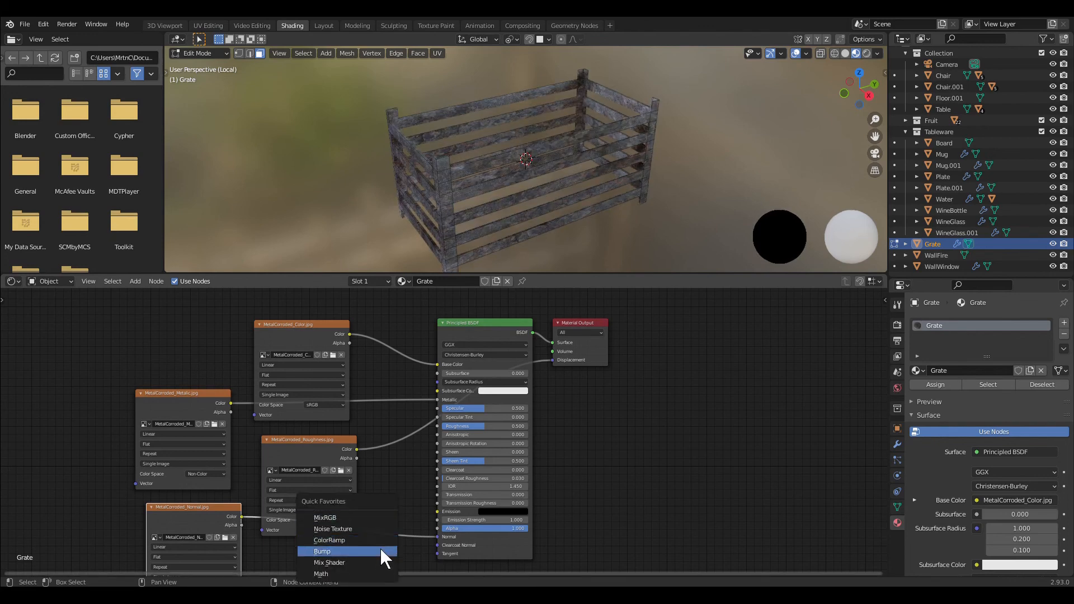
pyautogui.click(380, 551)
pyautogui.click(378, 534)
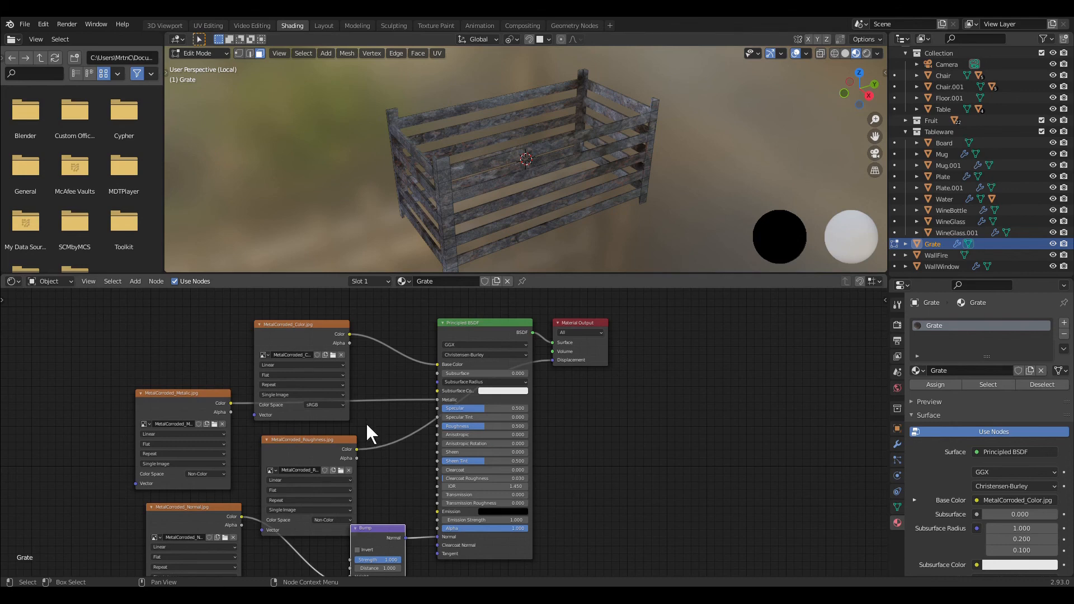
# - Delete all image texture, Bump and Viewer nodes from the Grate material and reconnect the Principled BSDF to the Material Output's Surface
pyautogui.keyDown('ctrl'); pyautogui.keyDown('shift'); pyautogui.click(193, 508); pyautogui.keyUp('shift'); pyautogui.keyUp('ctrl')
pyautogui.moveTo(117, 297); pyautogui.dragTo(424, 576)
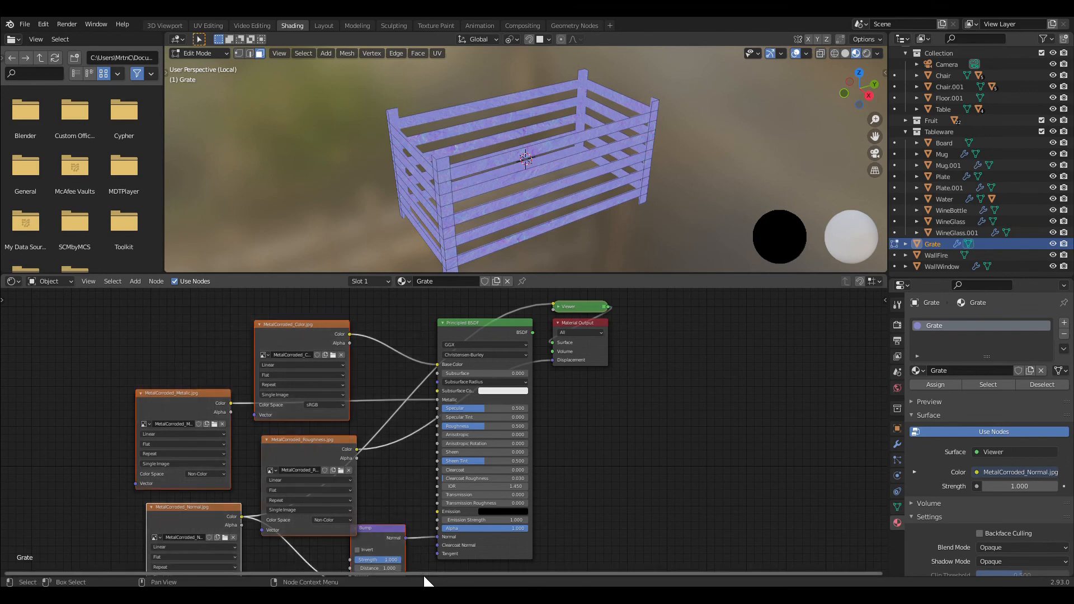
pyautogui.press('Delete')
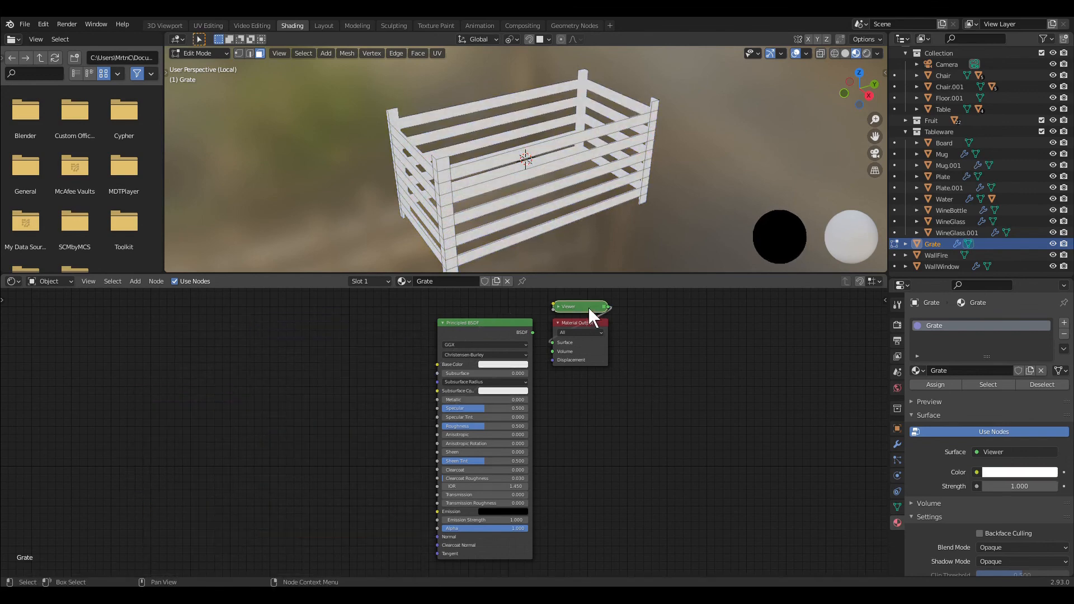
pyautogui.click(589, 307)
pyautogui.press('Delete')
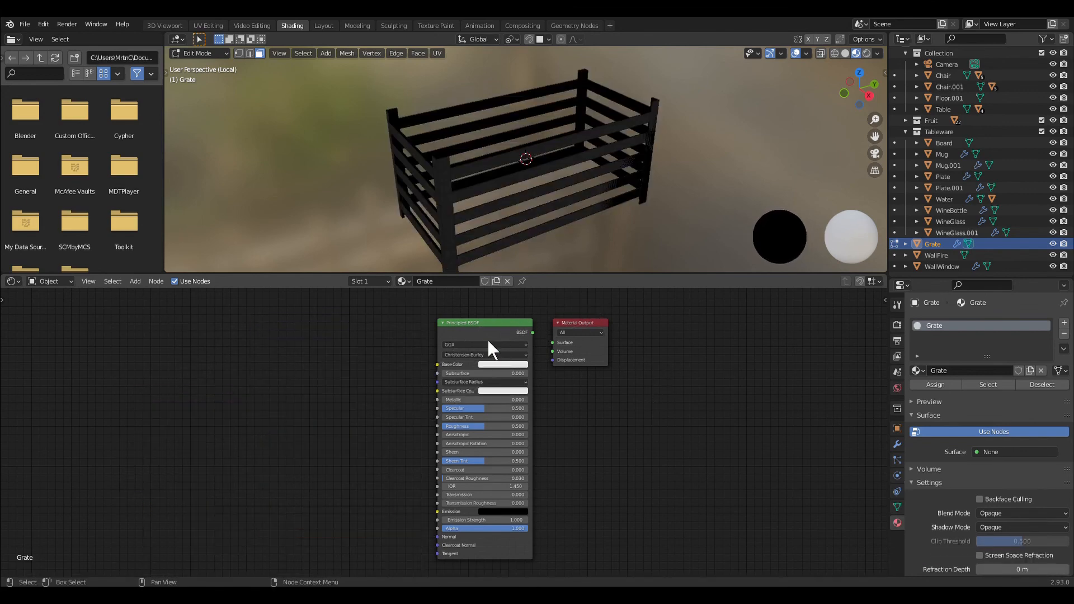
pyautogui.keyDown('alt'); pyautogui.moveTo(495, 334); pyautogui.dragTo(581, 352, button='right'); pyautogui.keyUp('alt')
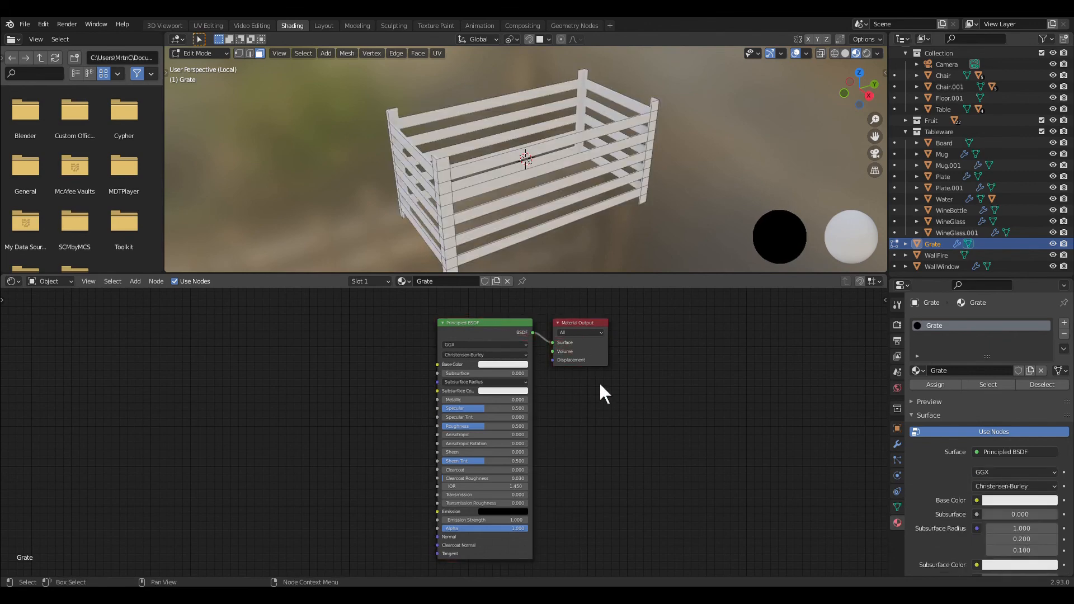
# - Run Node Wrangler's Principled Texture Setup on the Principled BSDF with all four images from the Blender\Materials\MetalCorroded folder
pyautogui.press('n')
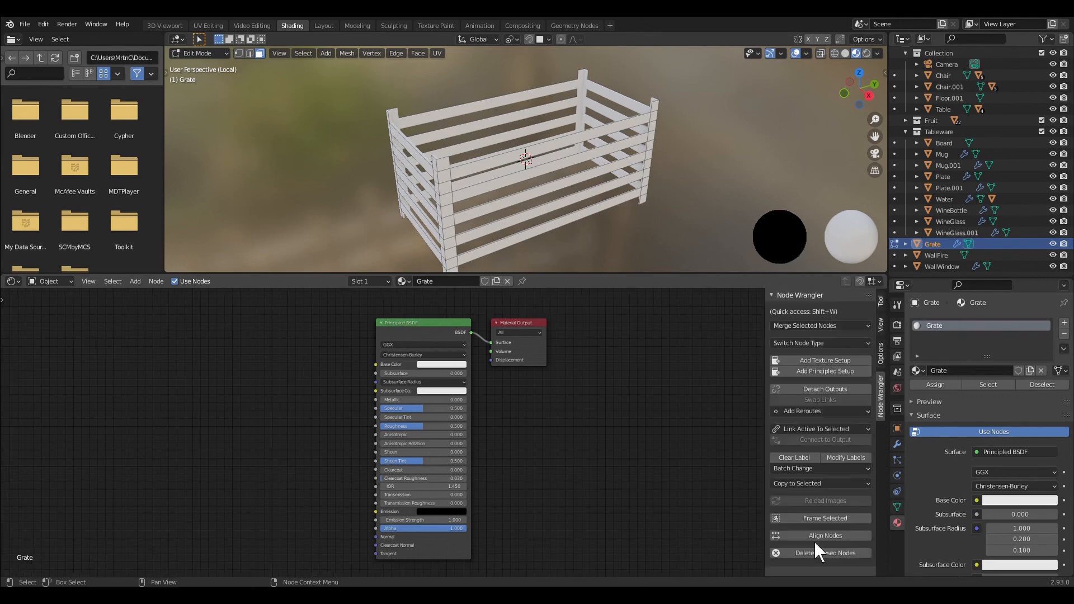
pyautogui.click(882, 302)
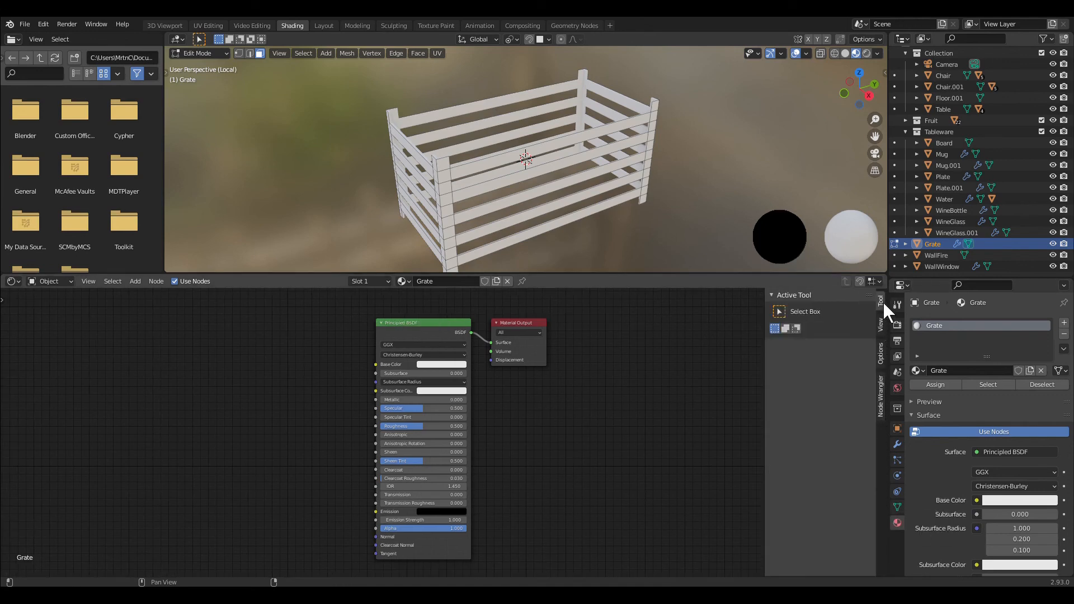
pyautogui.click(881, 398)
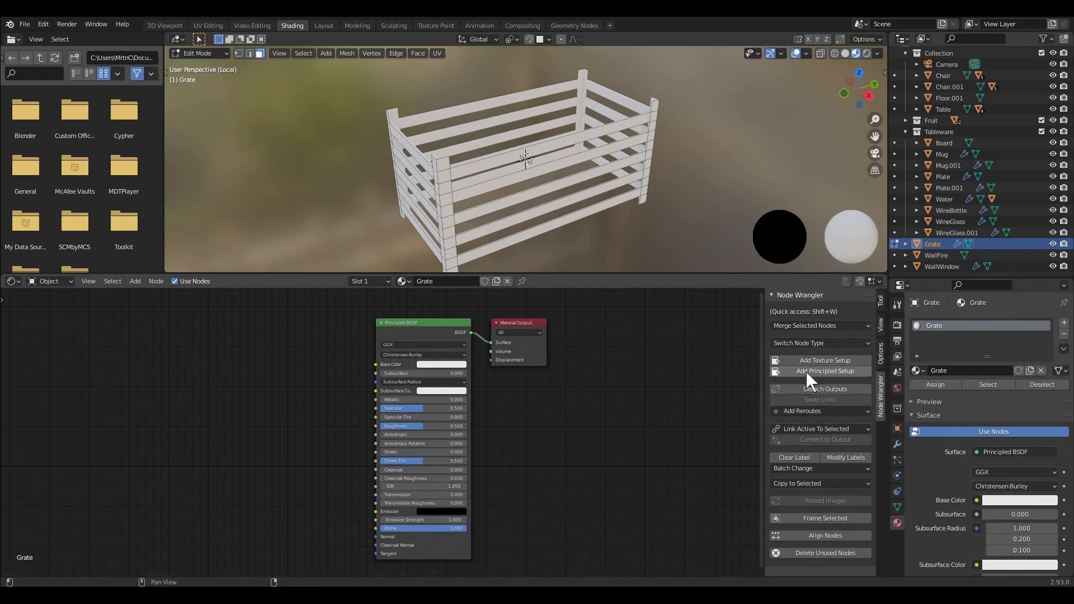
pyautogui.click(425, 330)
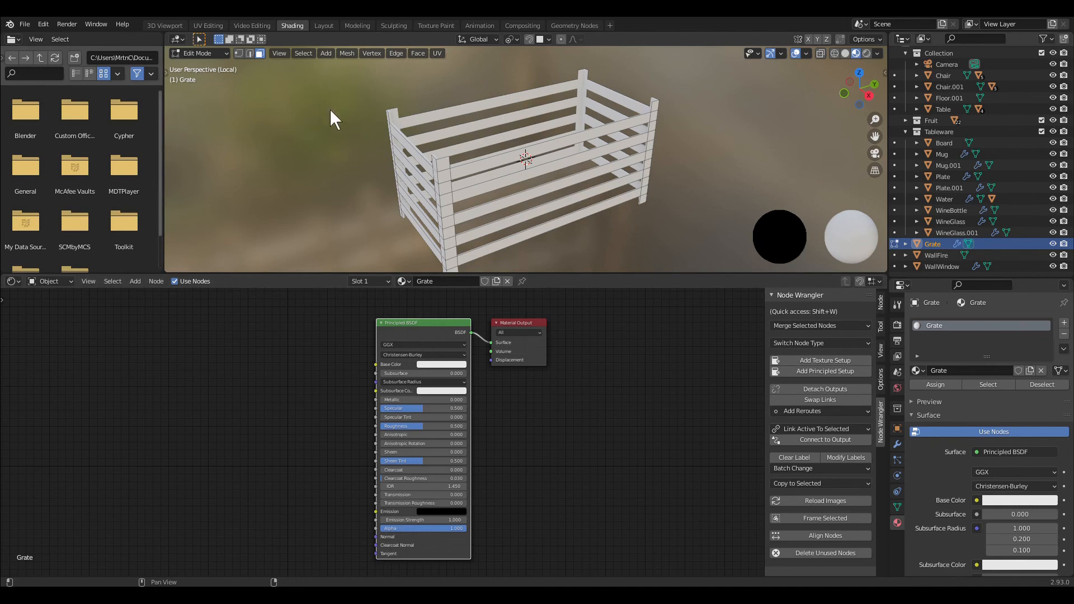
pyautogui.hotkey('ctrl', 'shift', 't')
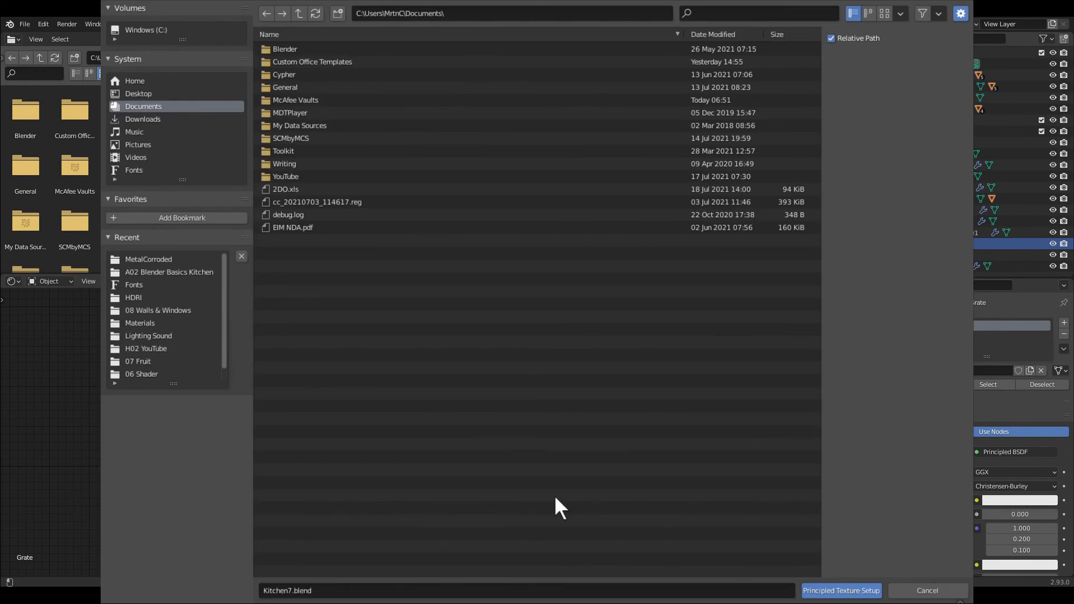
pyautogui.doubleClick(286, 51)
pyautogui.doubleClick(296, 113)
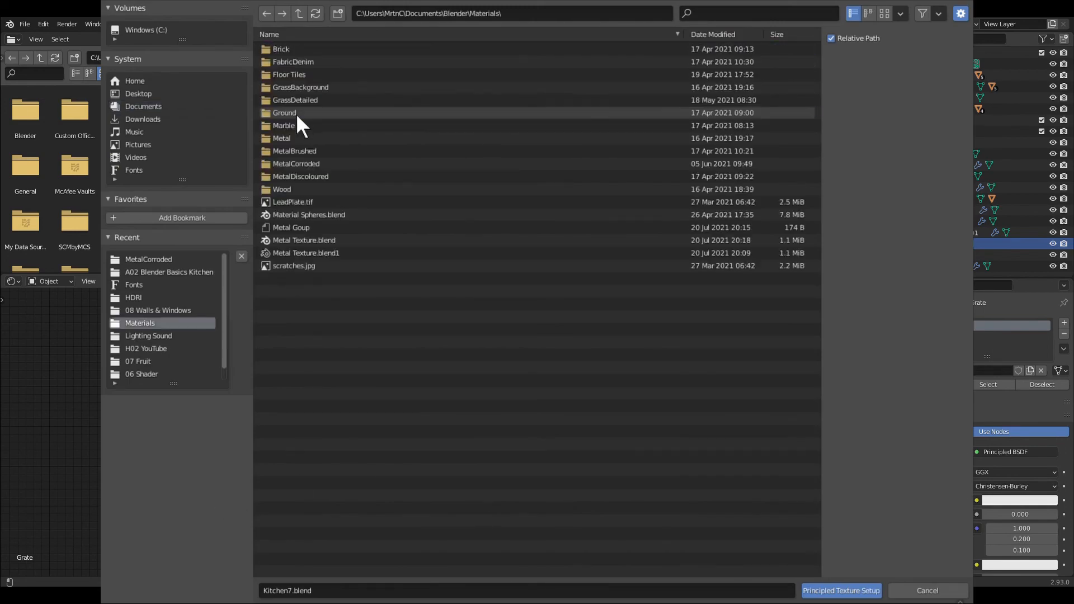
pyautogui.doubleClick(311, 164)
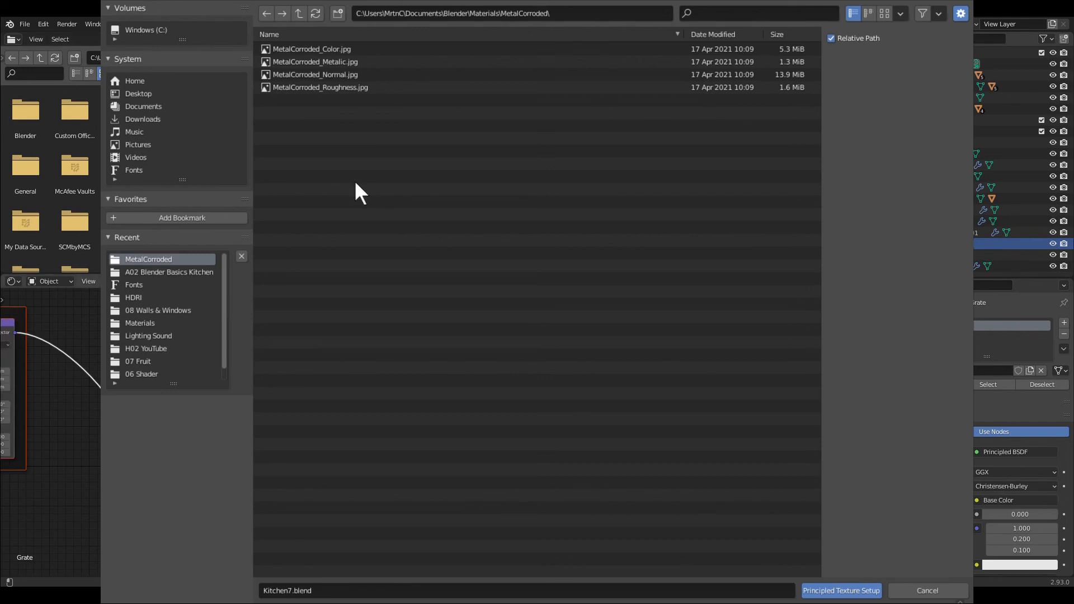
pyautogui.press('a')
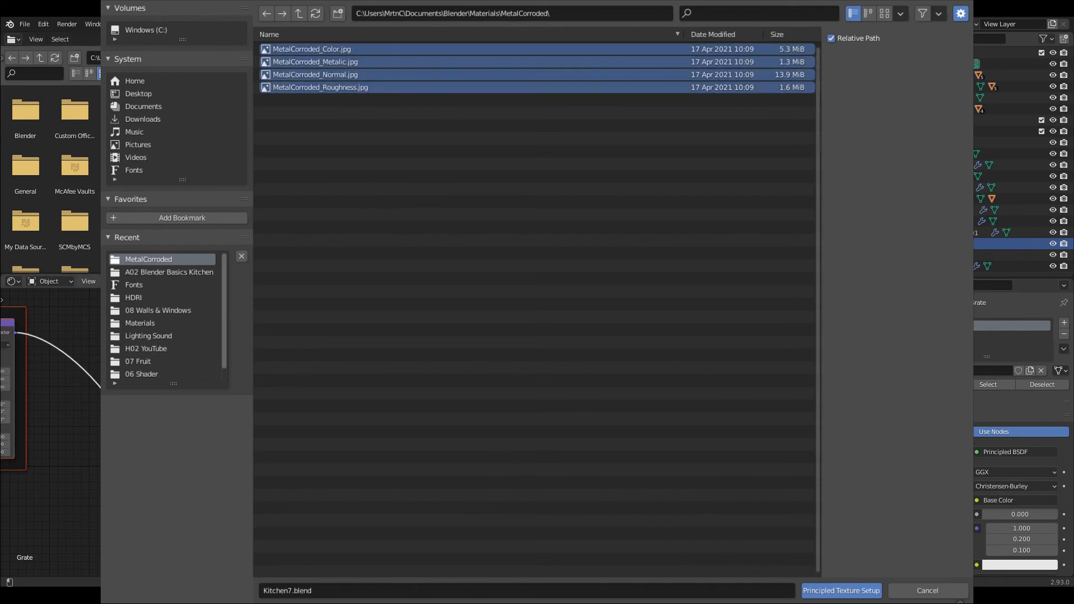
pyautogui.click(855, 596)
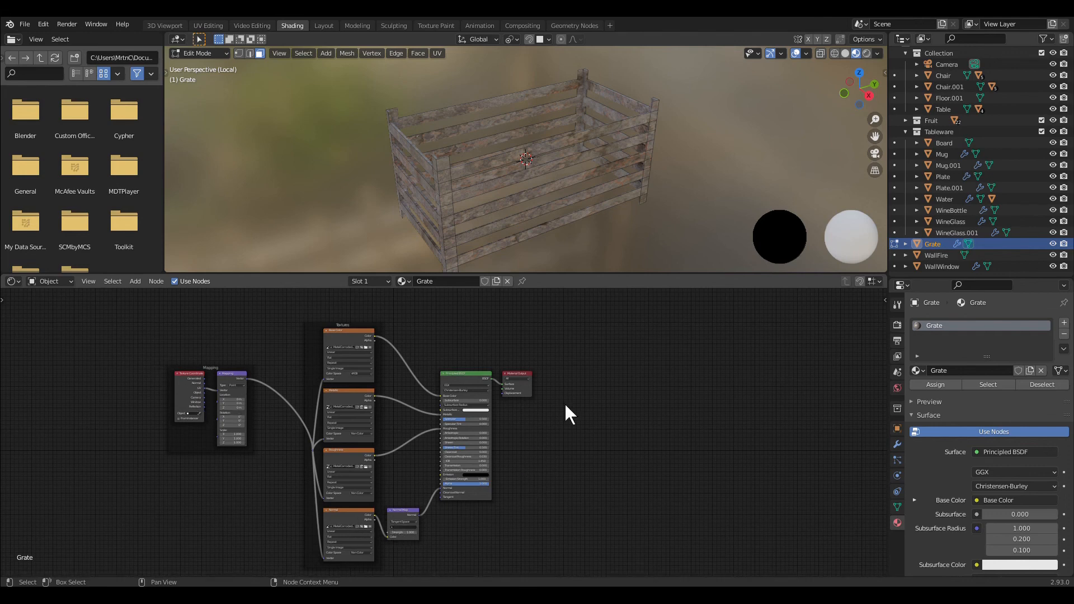
pyautogui.scroll(1, 564, 402)
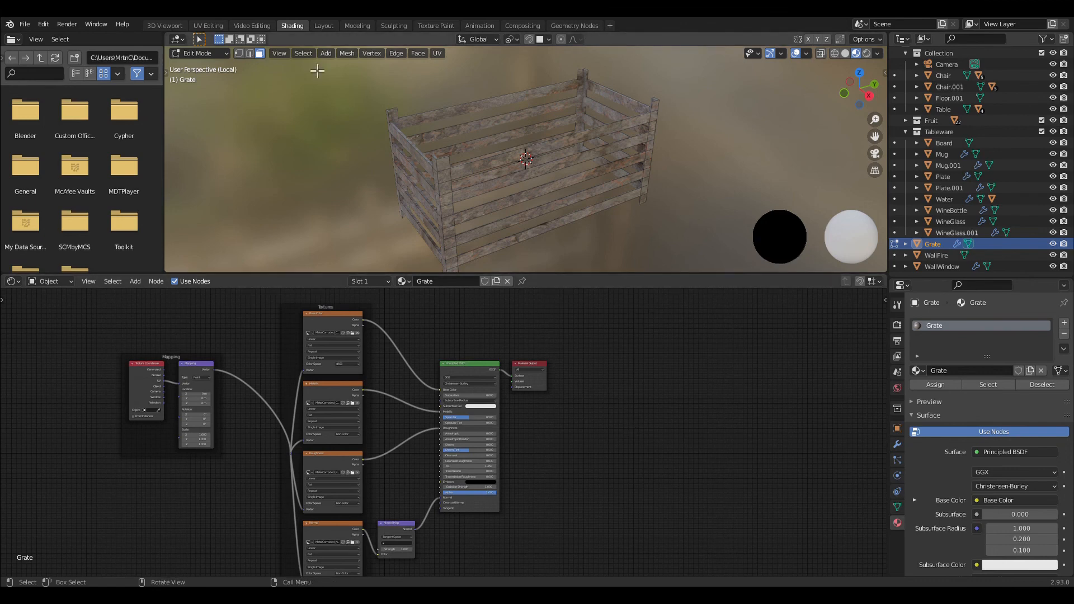
# - In the 3D Viewport workspace, leave local view, return to Object Mode and raise the grate about 0.42 m along Z
pyautogui.click(168, 26)
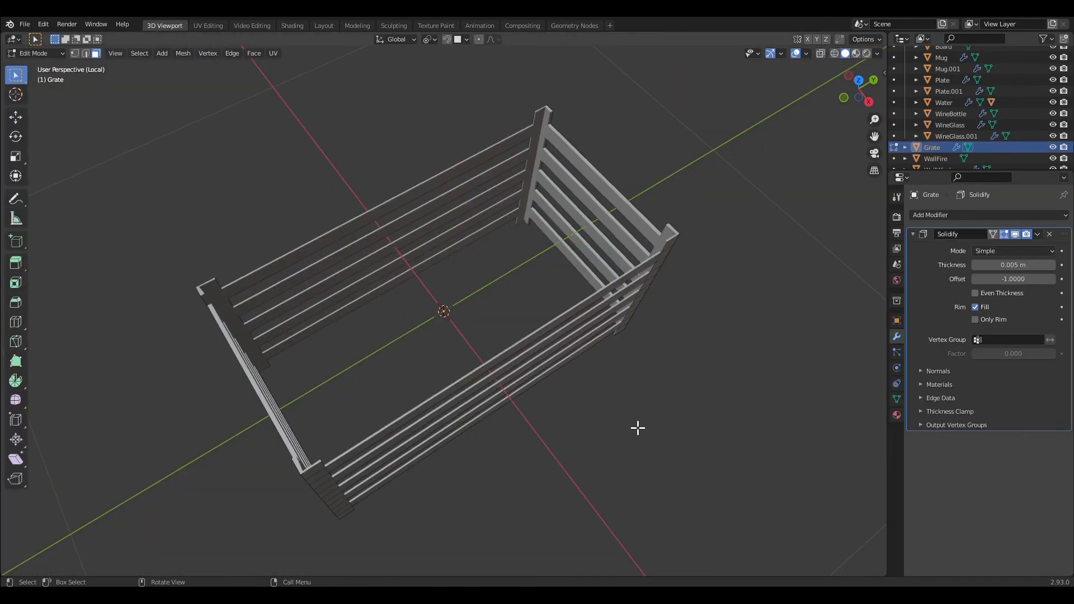
pyautogui.press('KP_Divide')
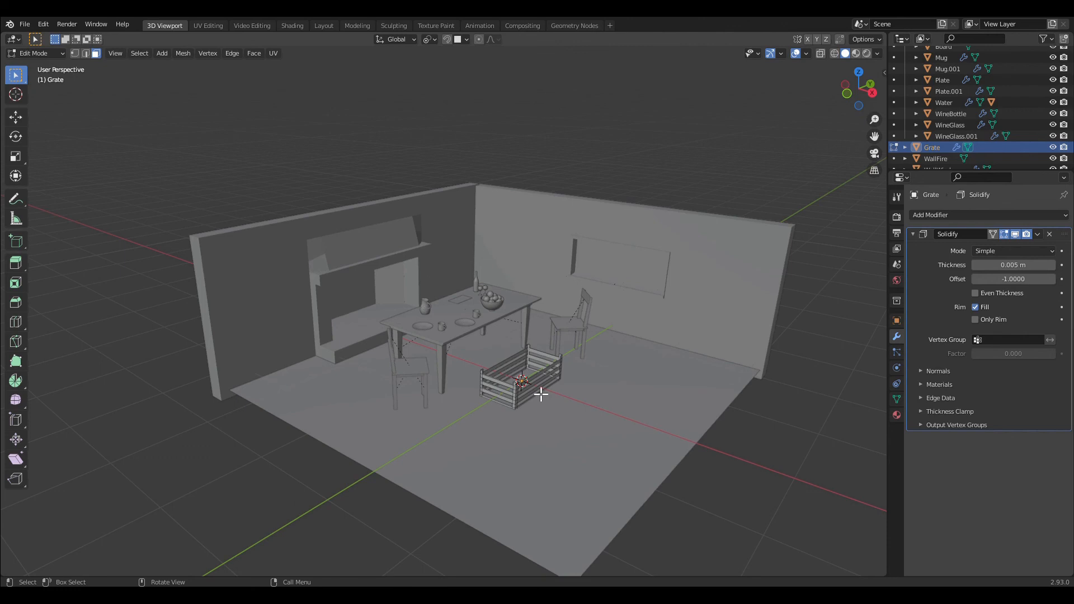
pyautogui.press('Tab')
pyautogui.press('g')
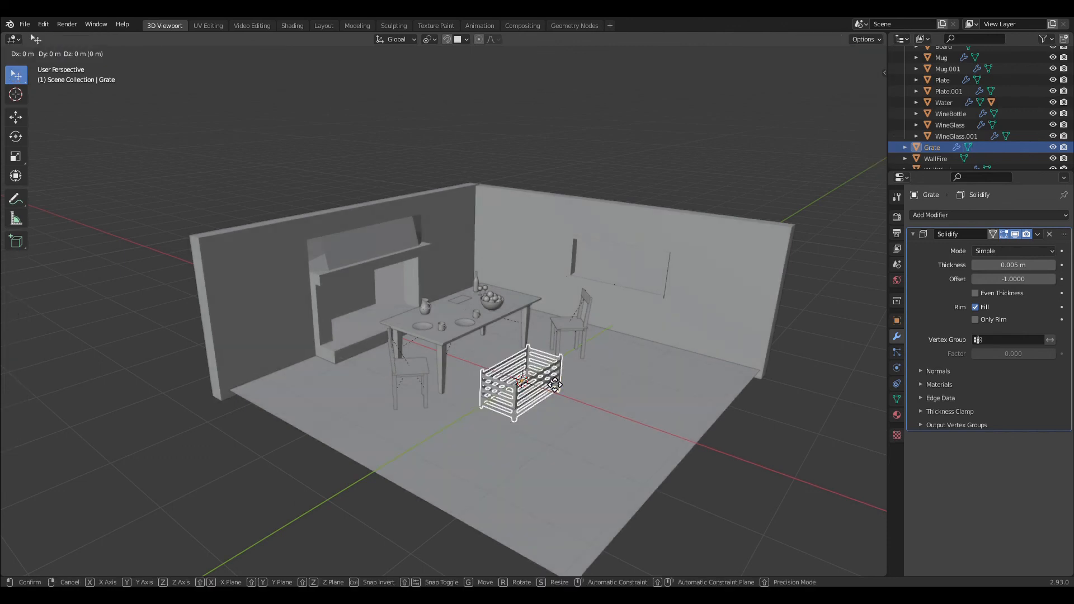
pyautogui.press('z')
pyautogui.click(545, 348)
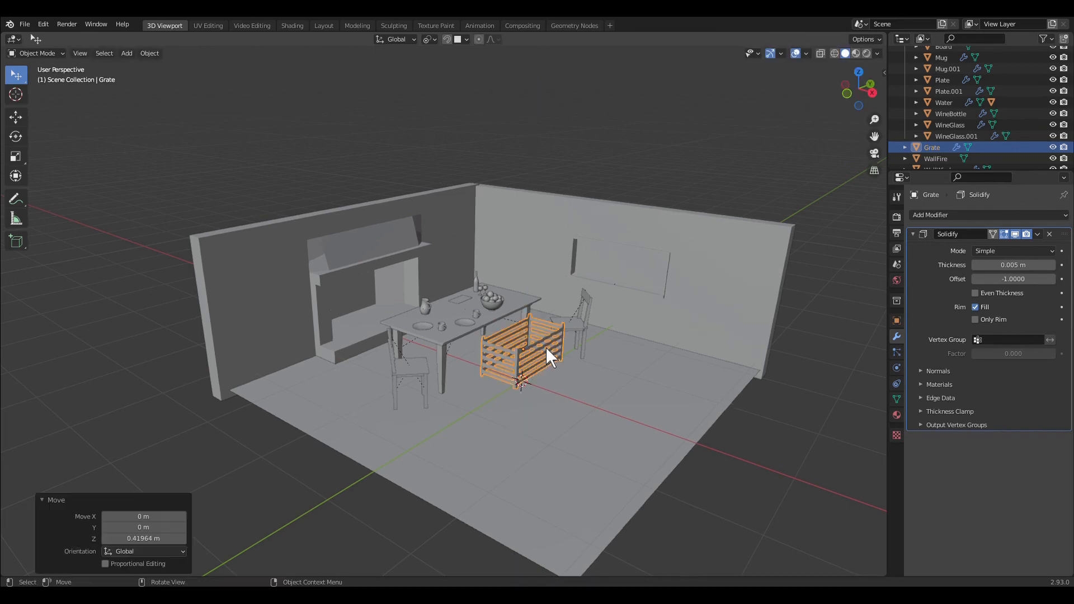
# - Move the grate about -2.6 m along X into the fireplace opening
pyautogui.press('g')
pyautogui.press('x')
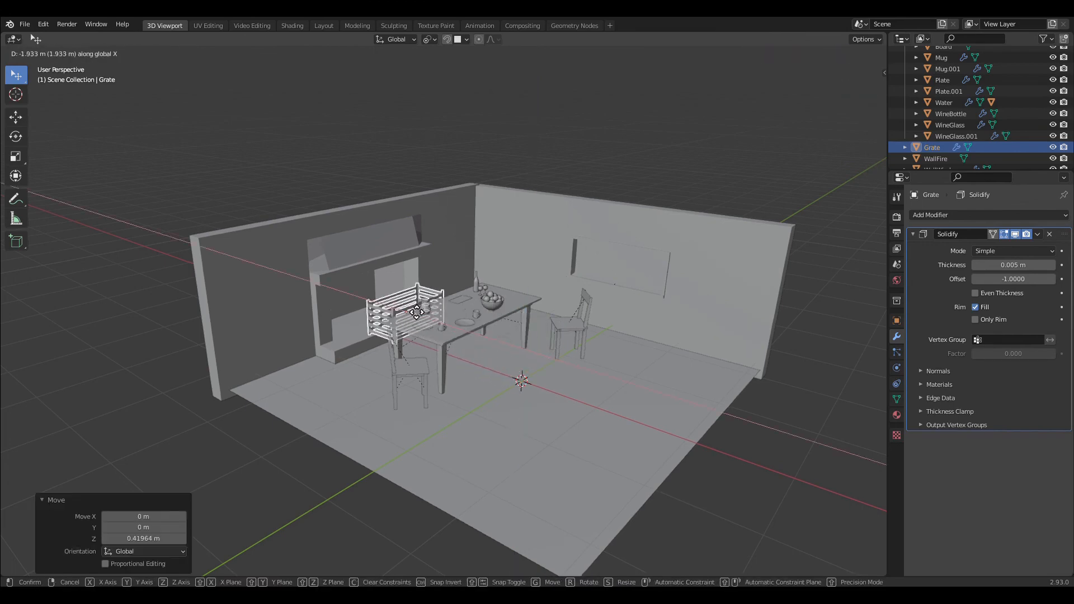
pyautogui.click(397, 304)
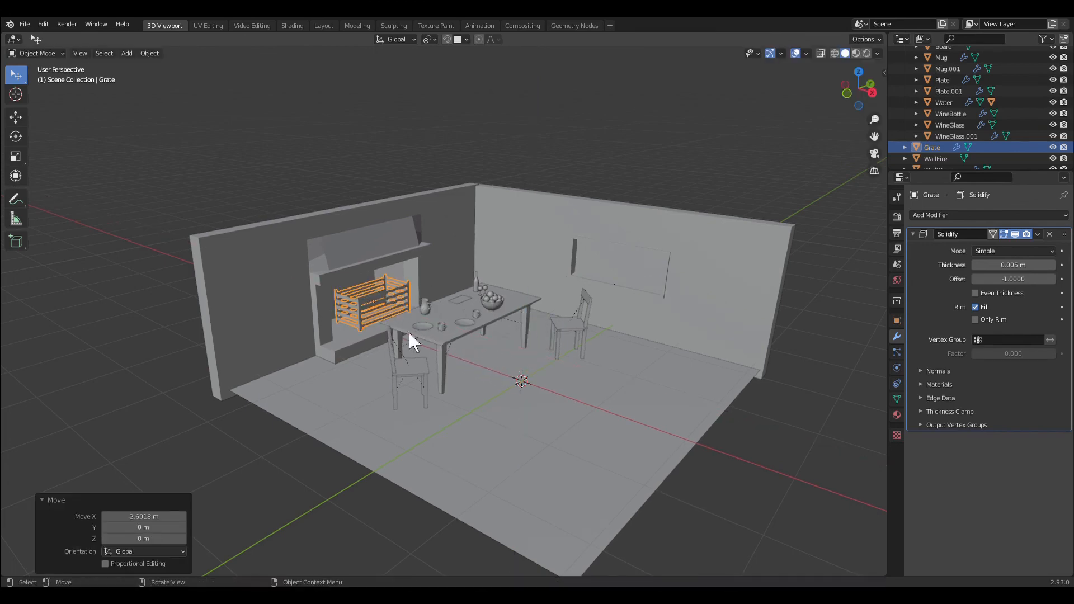
pyautogui.moveTo(485, 390)
pyautogui.mouseDown(button='middle')
pyautogui.moveTo(420, 409)
pyautogui.moveTo(477, 406)
pyautogui.mouseUp(button='middle')
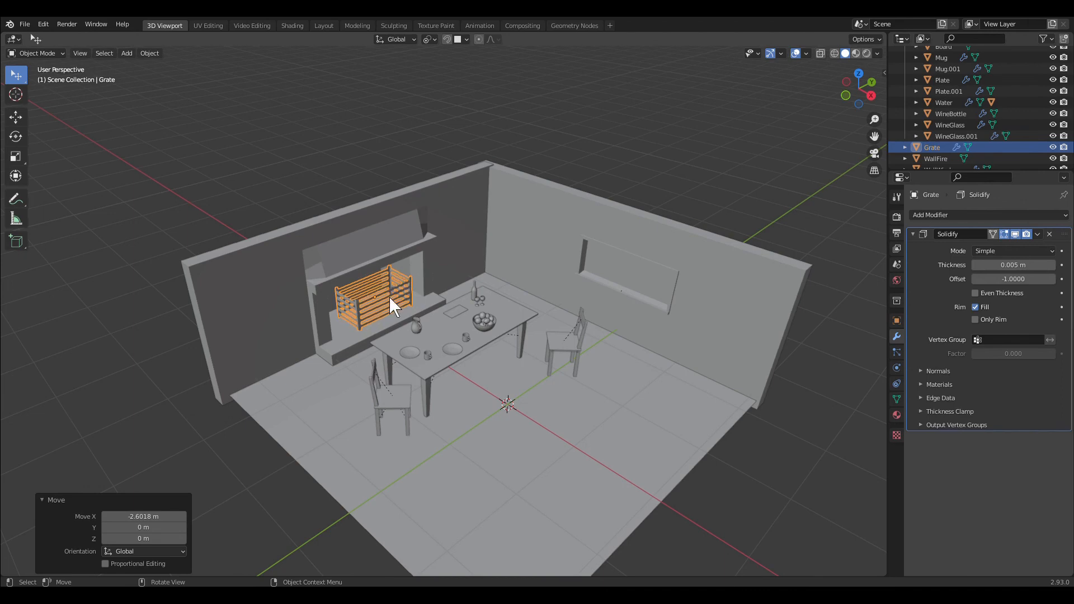
pyautogui.press('Tab')
pyautogui.keyDown('alt'); pyautogui.click(414, 296); pyautogui.keyUp('alt')
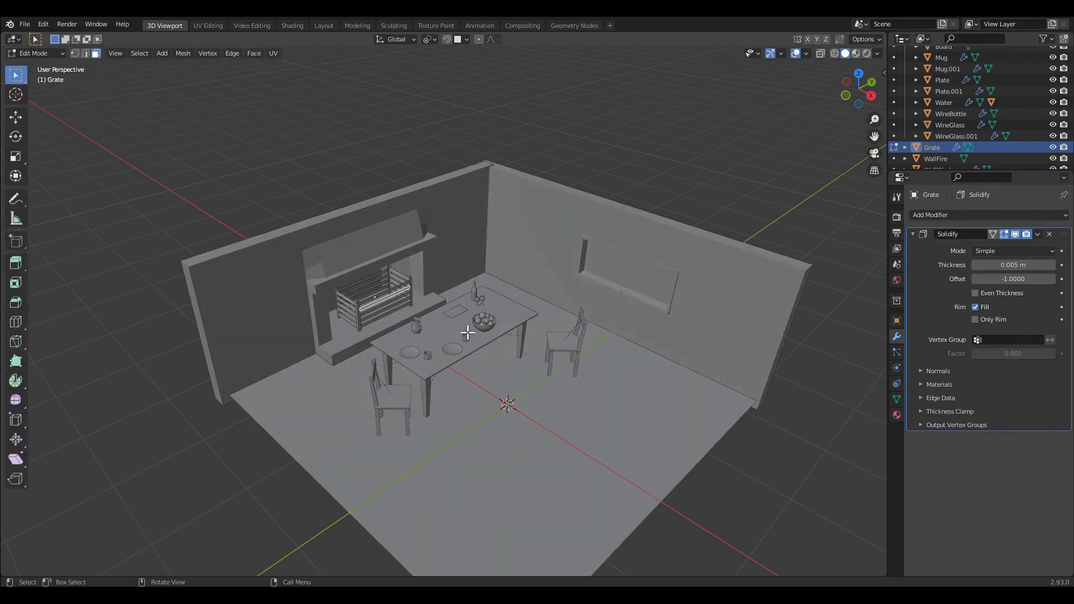
pyautogui.press('Tab')
pyautogui.click(535, 405)
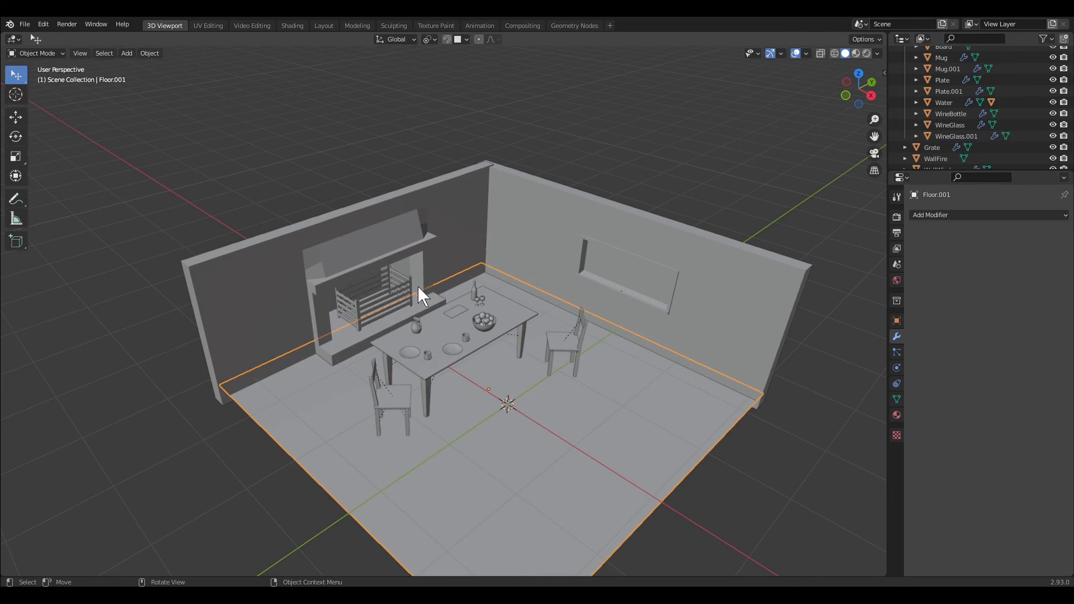